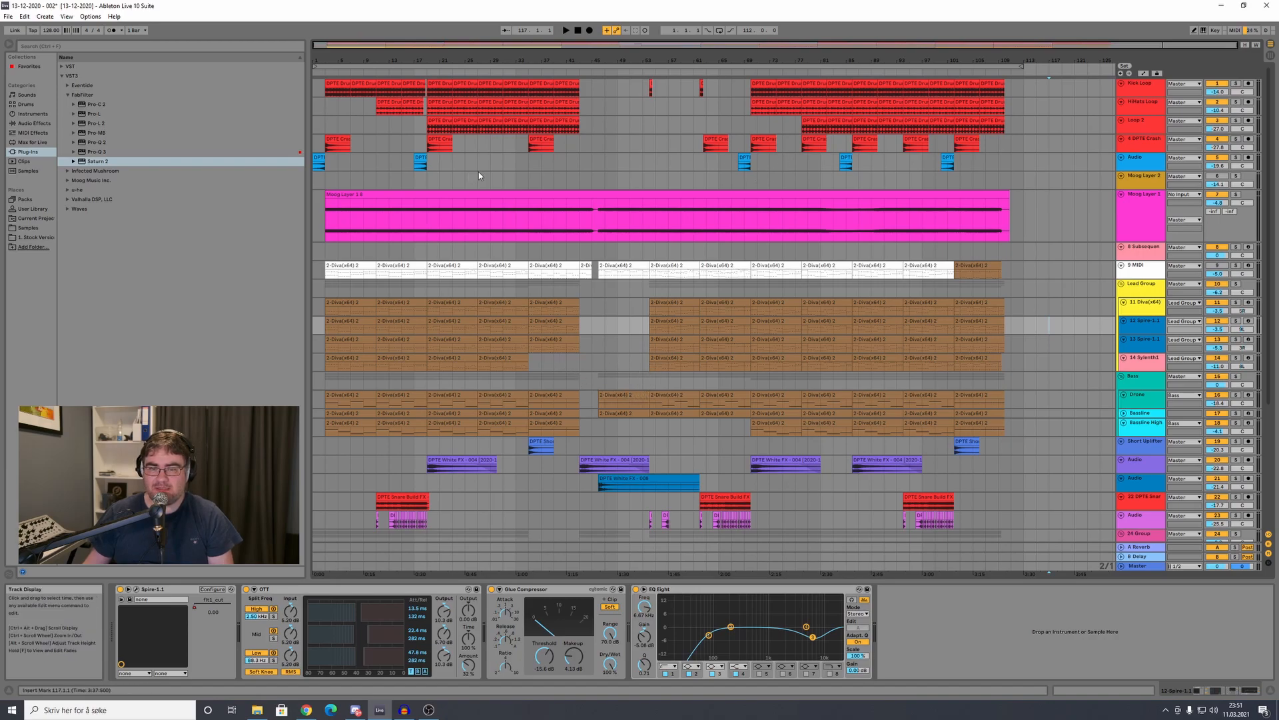
Step: Play the arrangement from the beginning and inspect the Pro-L 2 limiter on the Master track, closing its window when done
left_click(316, 65)
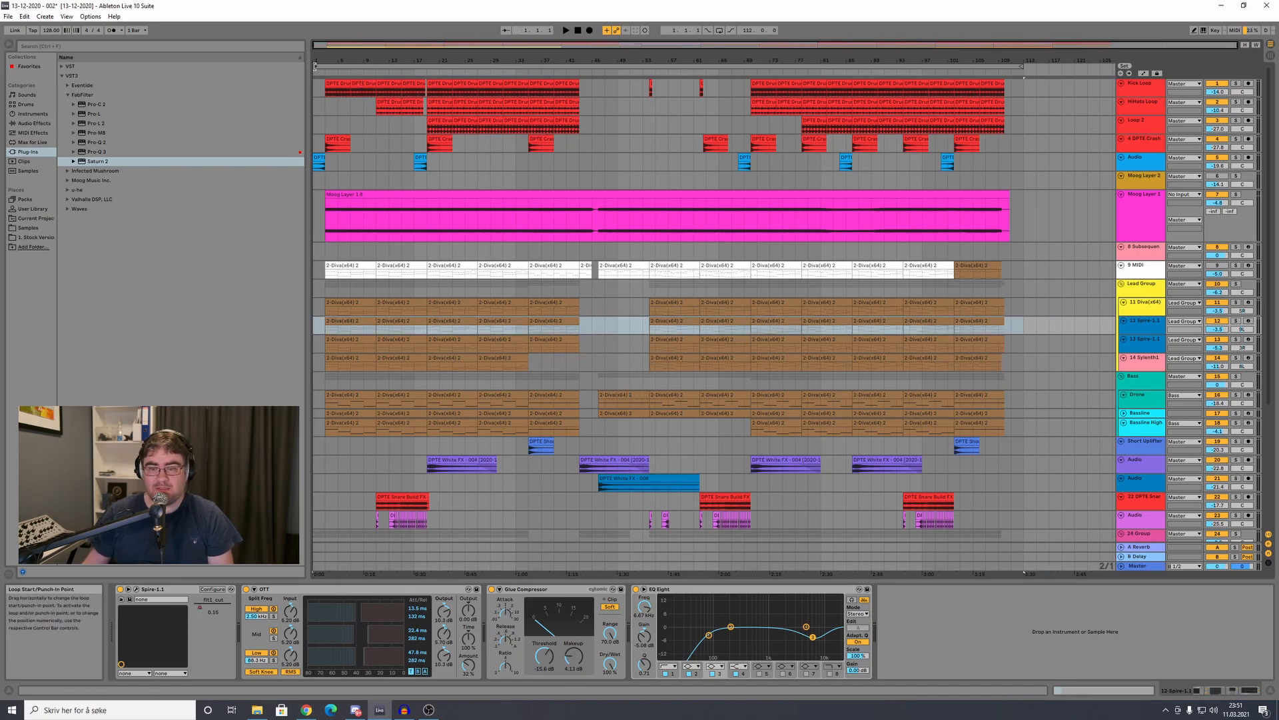
left_click(317, 72)
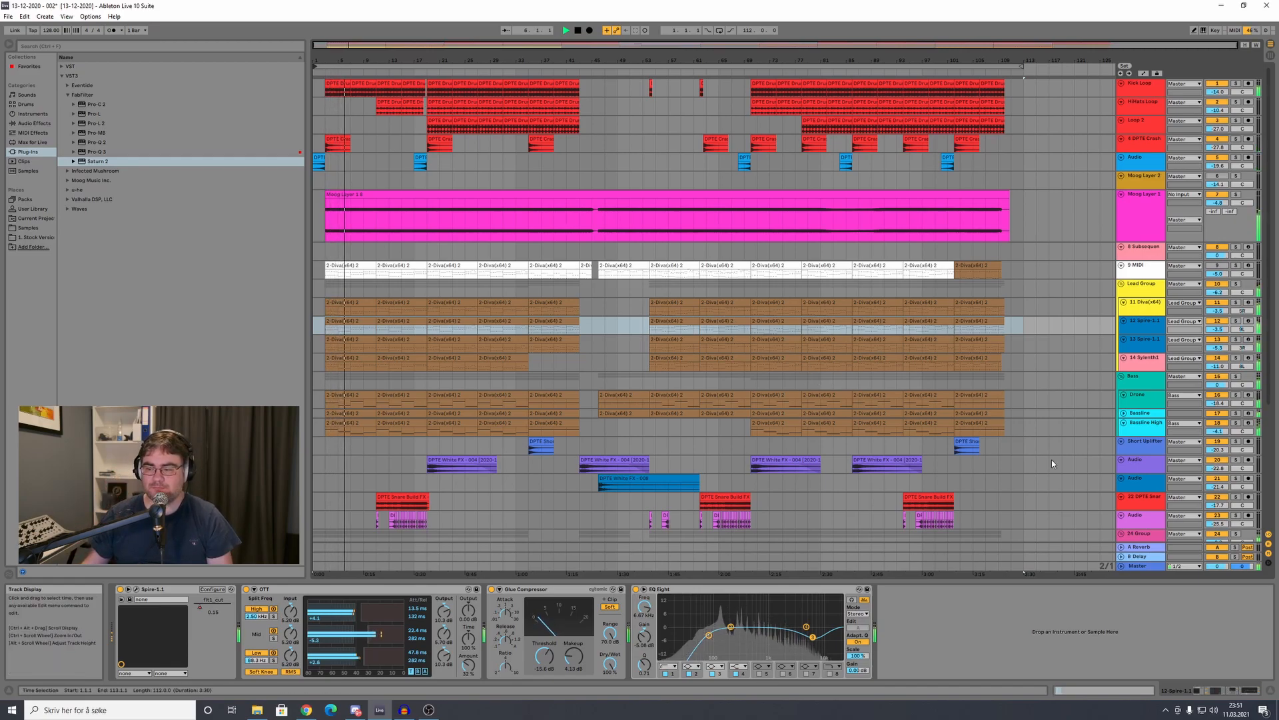
left_click(1144, 566)
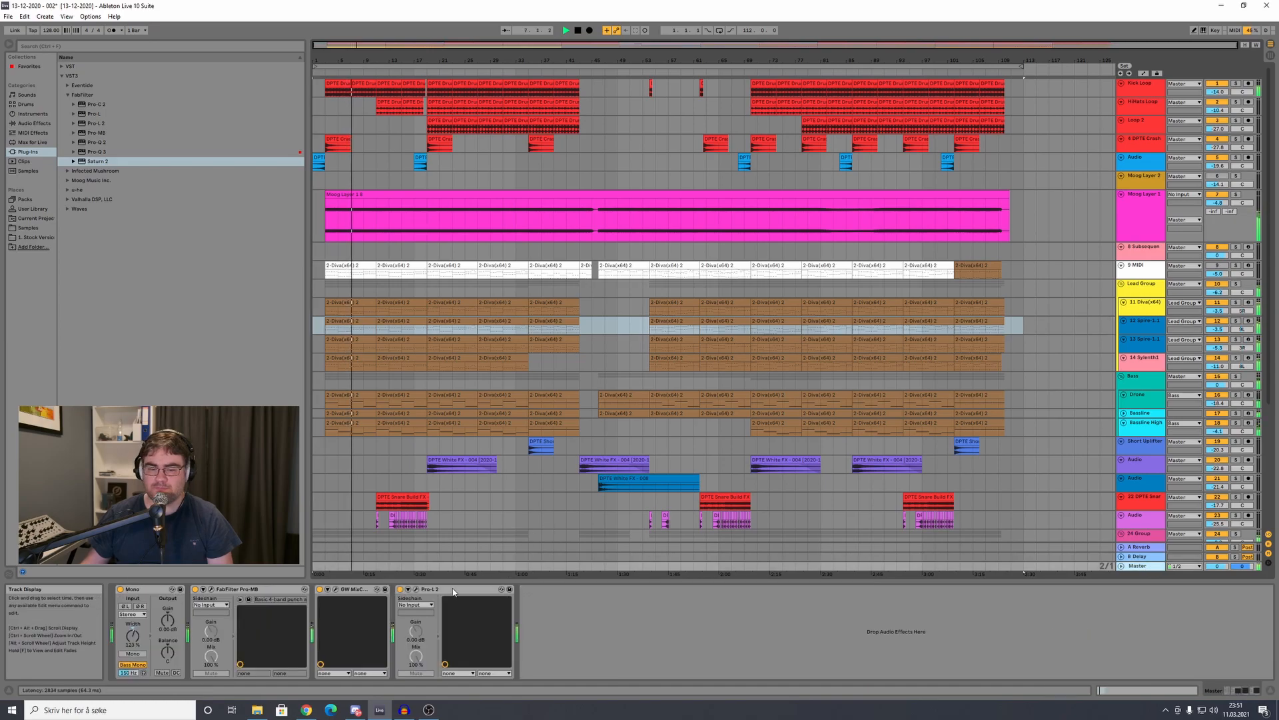
left_click(416, 589)
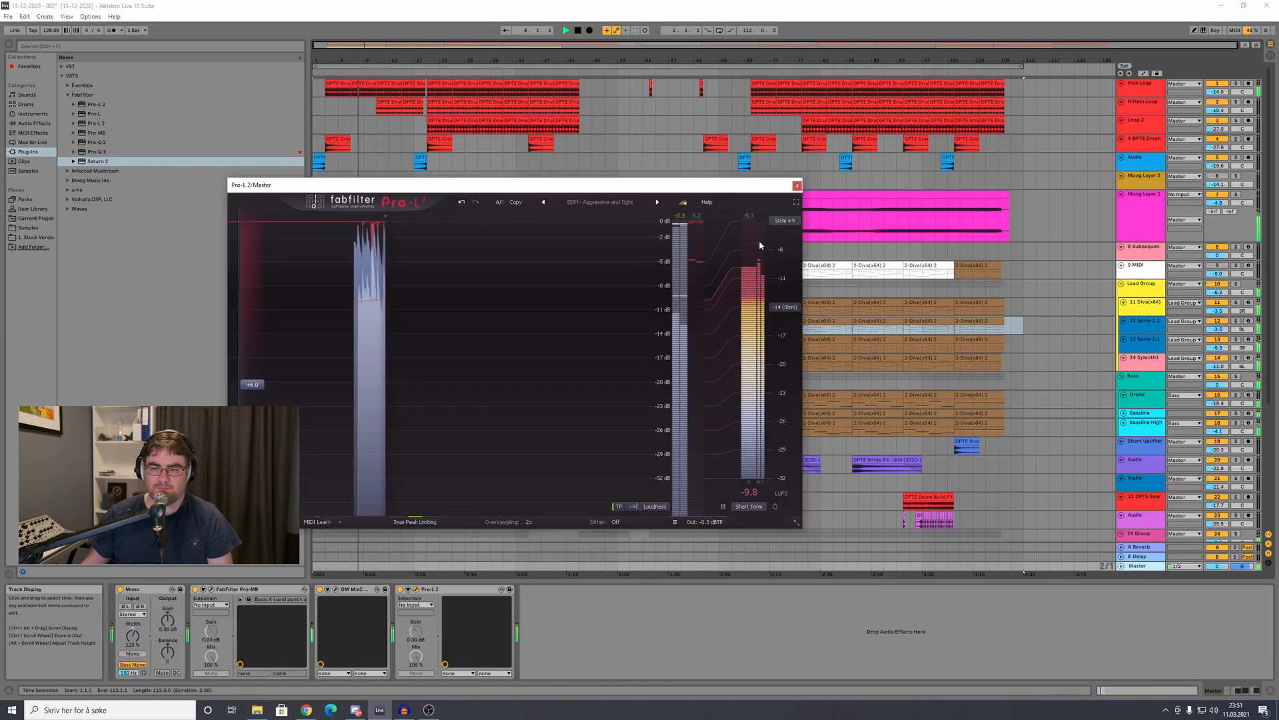
left_click(797, 185)
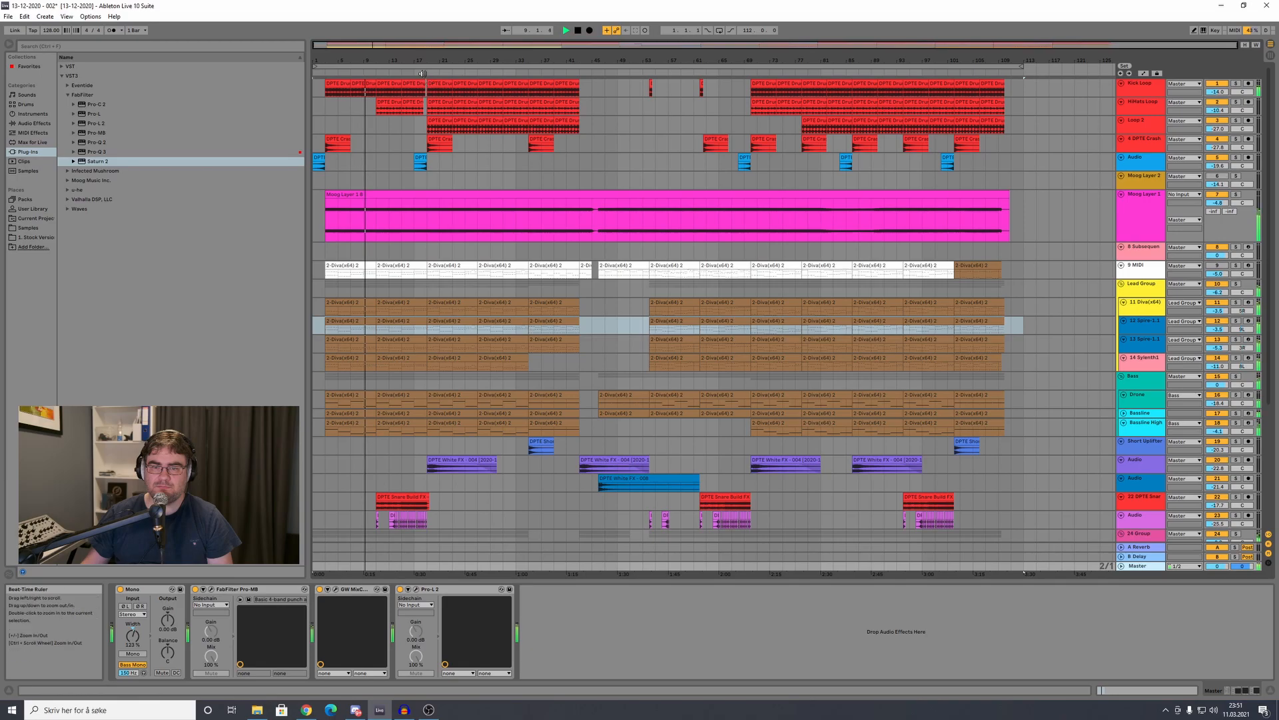
Step: Audition the arrangement further along by jumping playback to sections near bars 19, 53, 60 and 68
left_click(427, 72)
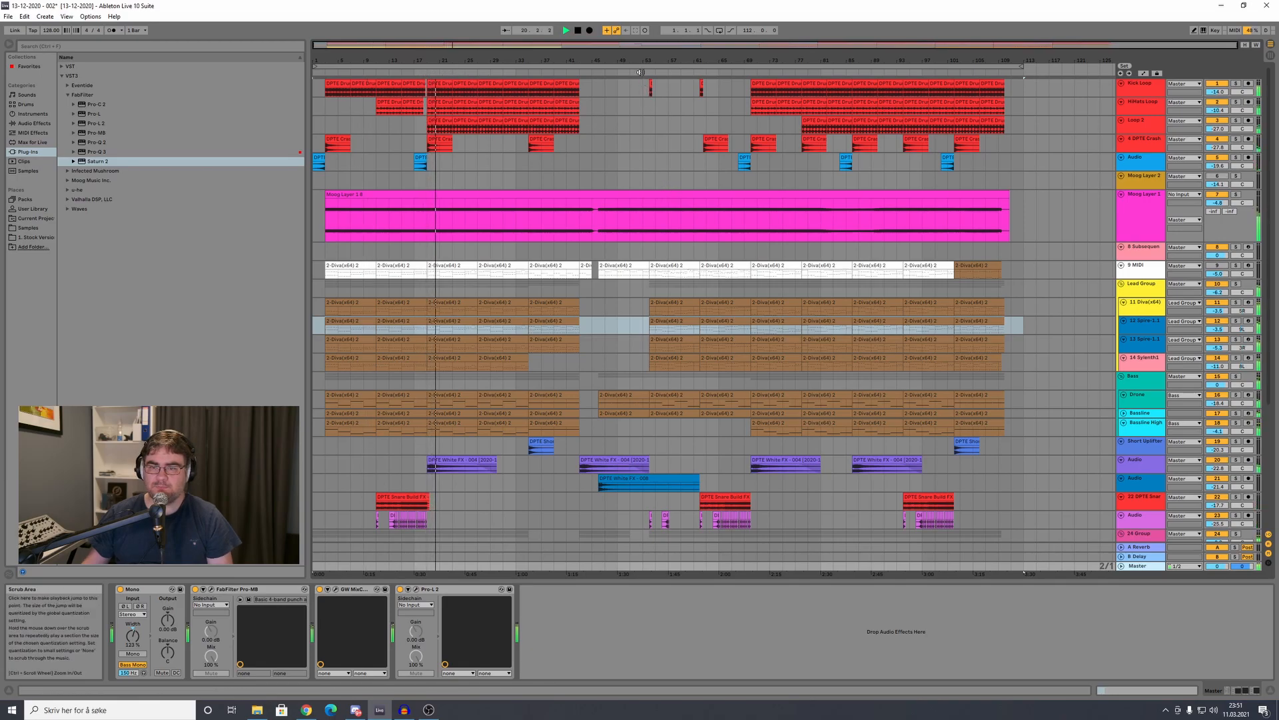
left_click(647, 75)
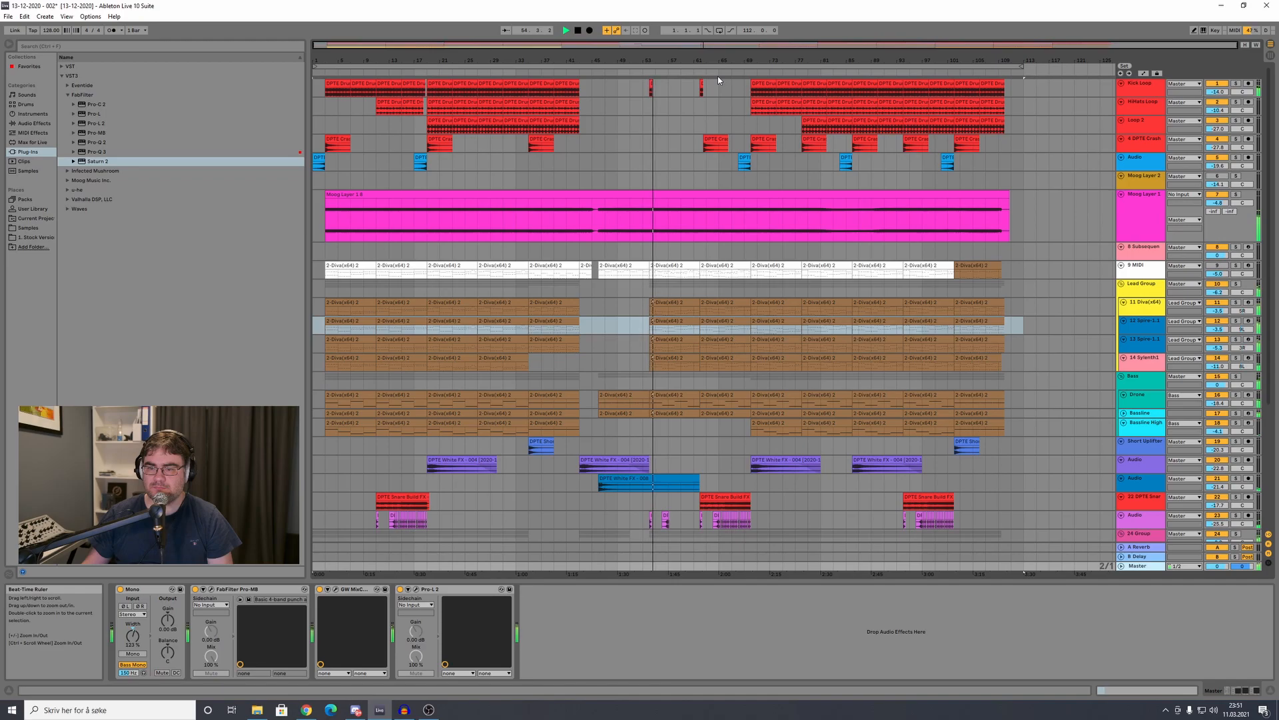
left_click(692, 70)
left_click(741, 74)
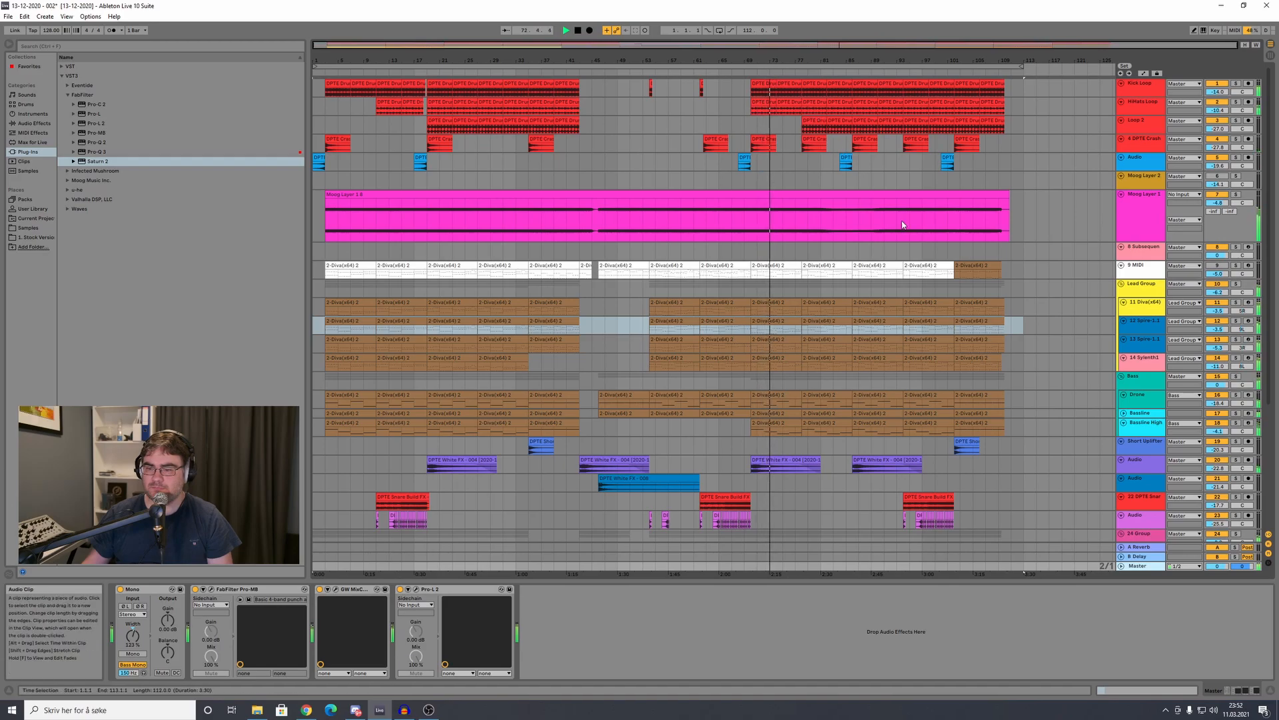
Step: Inspect the Diva synth on track 11 in the Lead Group, closing its plug-in window when done
scroll(1135, 226, "down", 3)
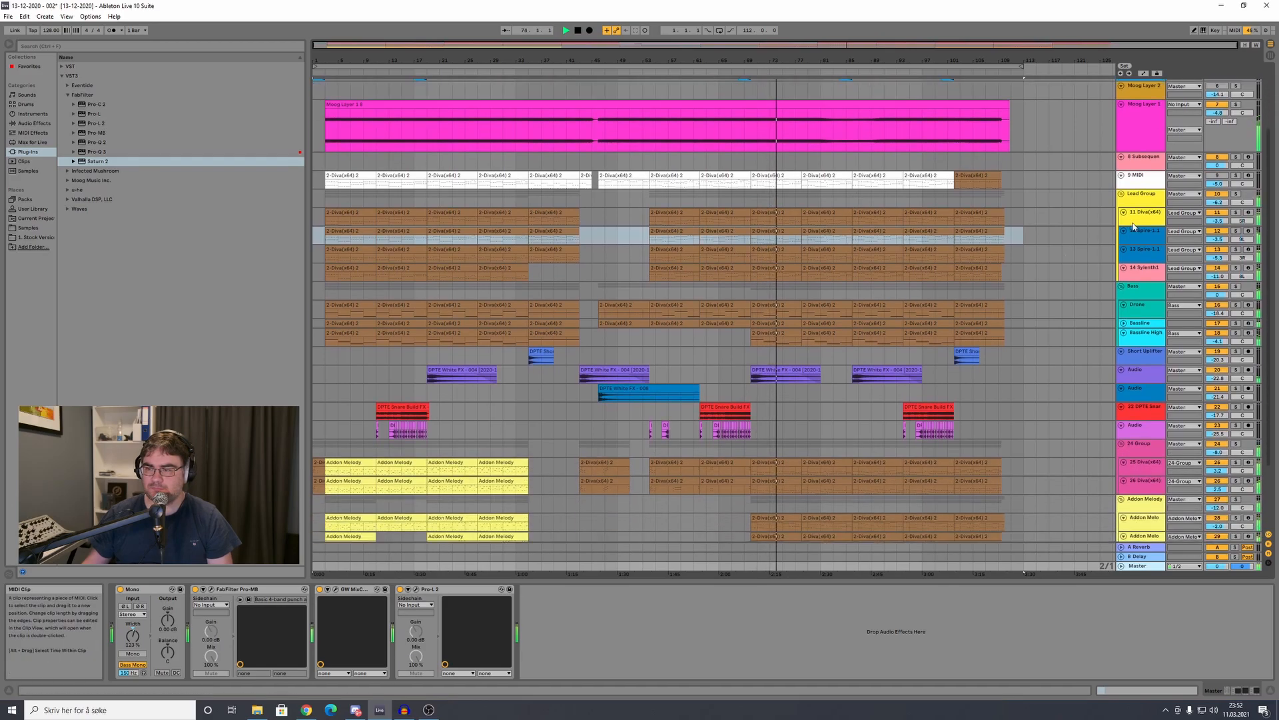
left_click(1139, 201)
left_click(1138, 213)
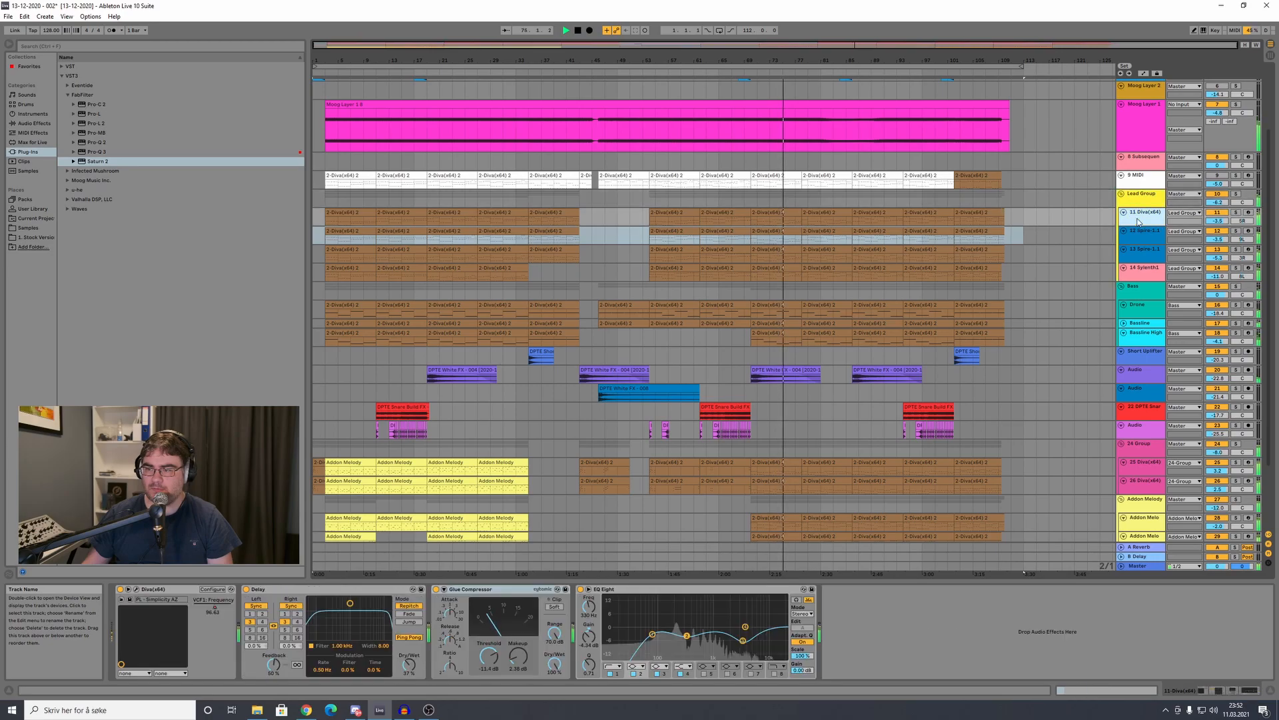
left_click(141, 589)
left_click_drag(987, 271, 962, 270)
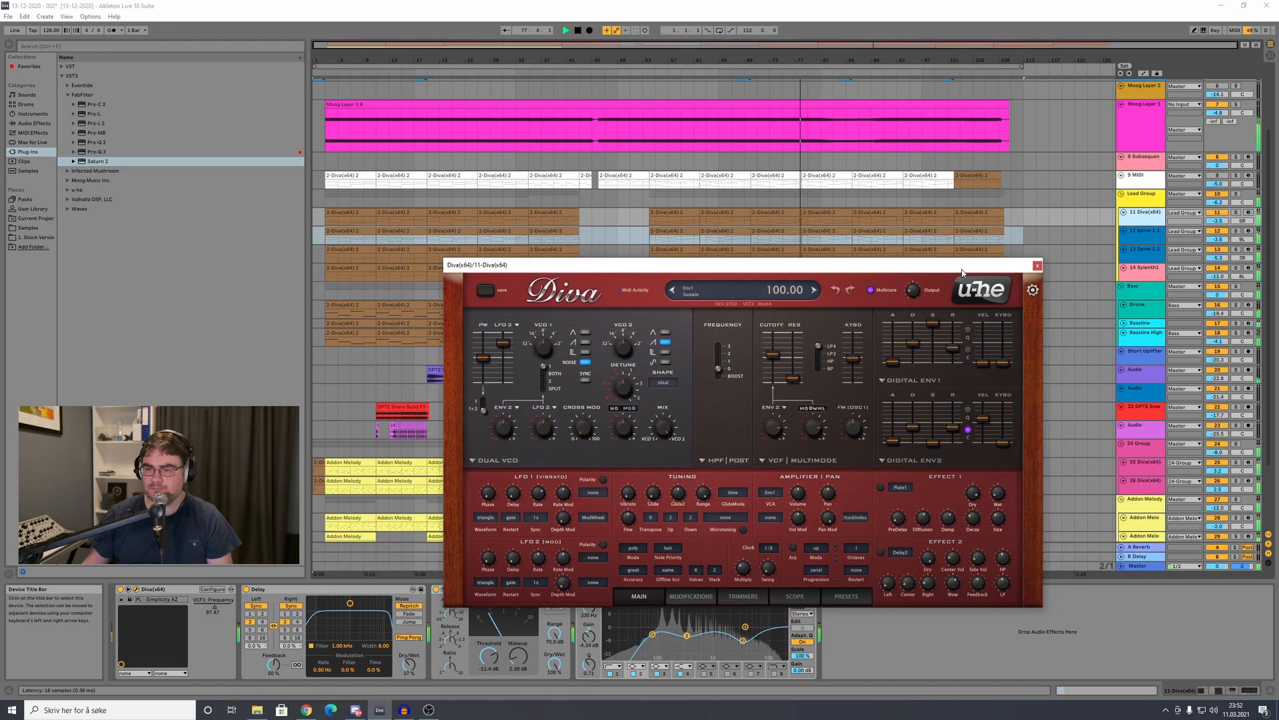
left_click(1037, 266)
Step: Audition the sections near bars 85 and 93, and stop playback
left_click(847, 72)
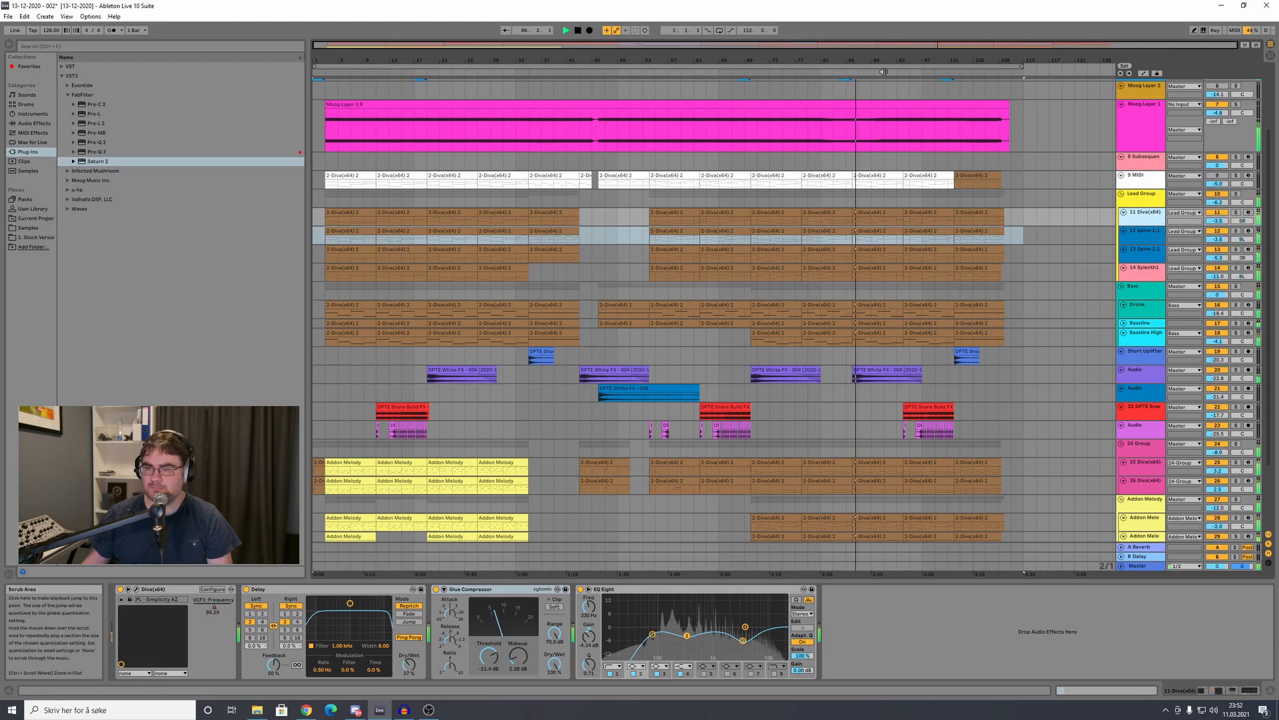
left_click(896, 73)
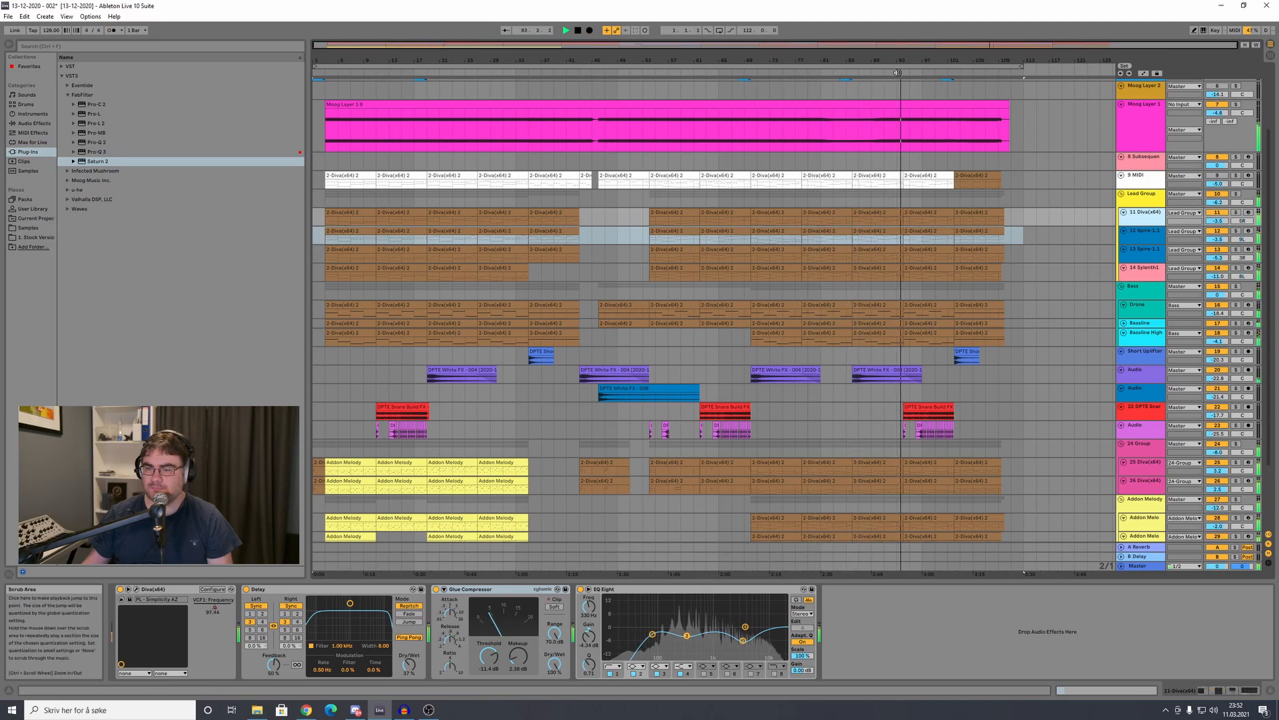
key("space")
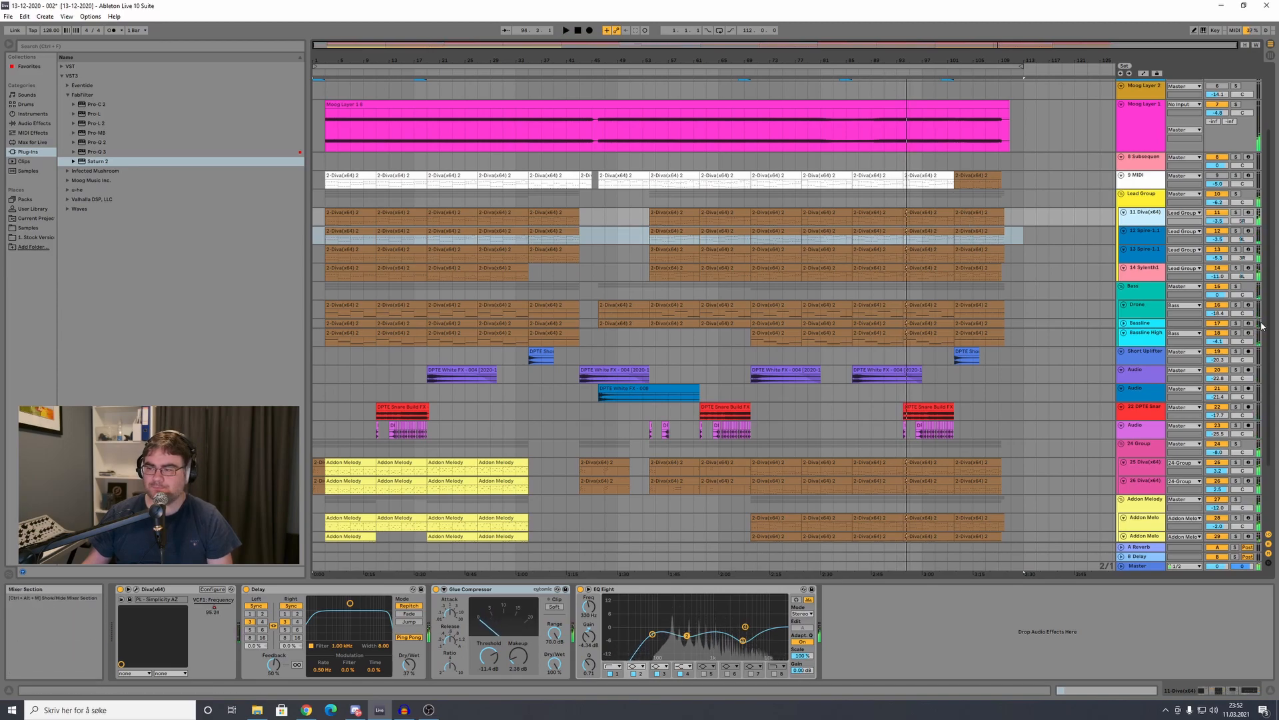
scroll(1251, 229, "up", 3)
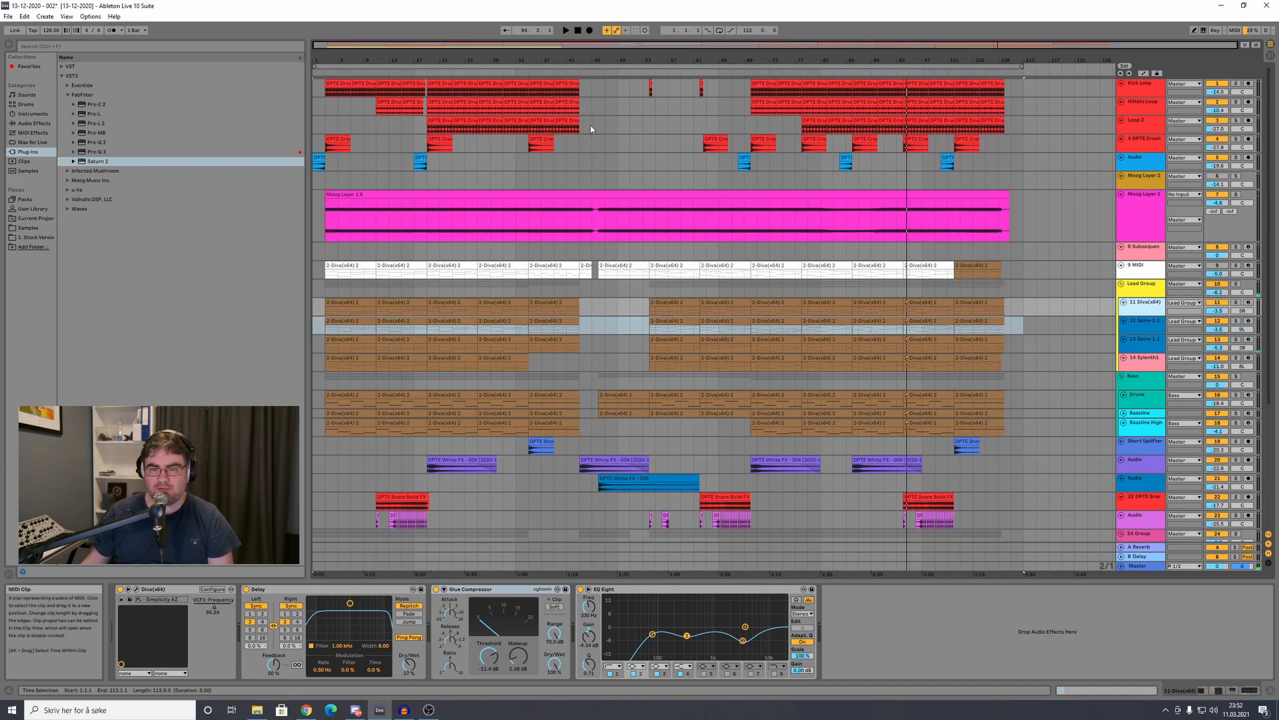
Step: Play the song briefly from its start, stop it, and select the full loop range
left_click(568, 67)
left_click(550, 31)
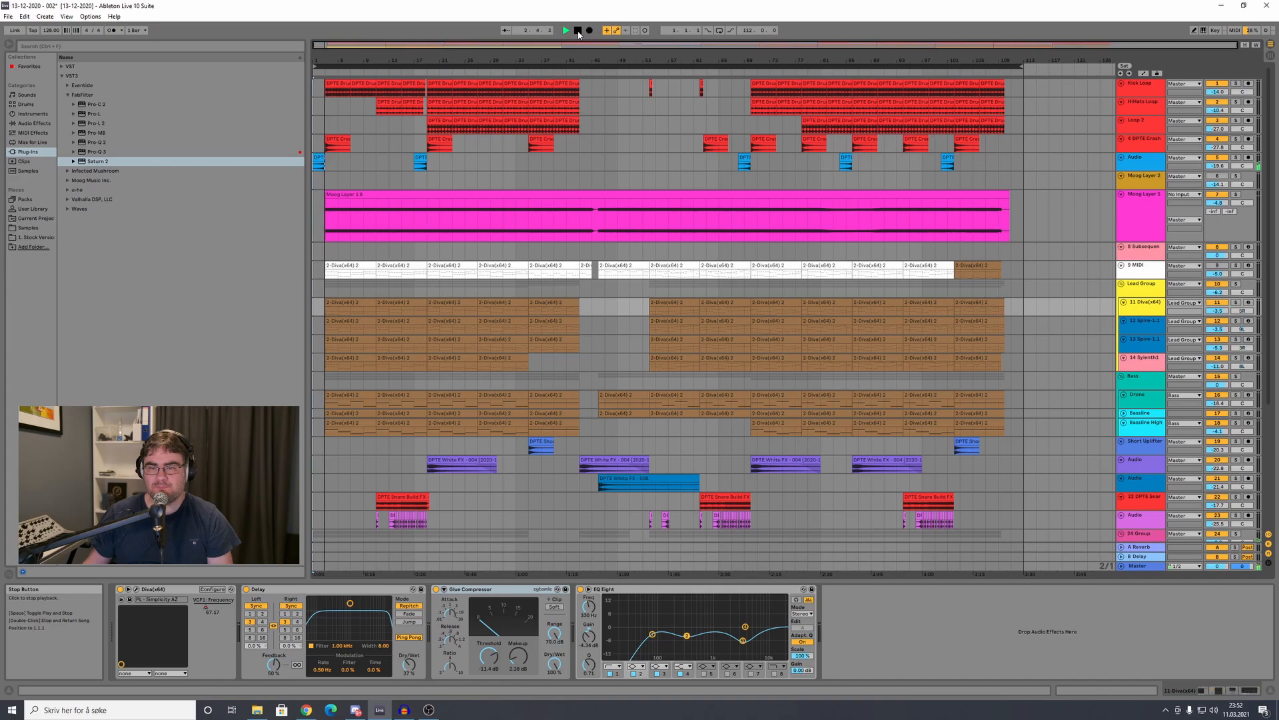
left_click(578, 31)
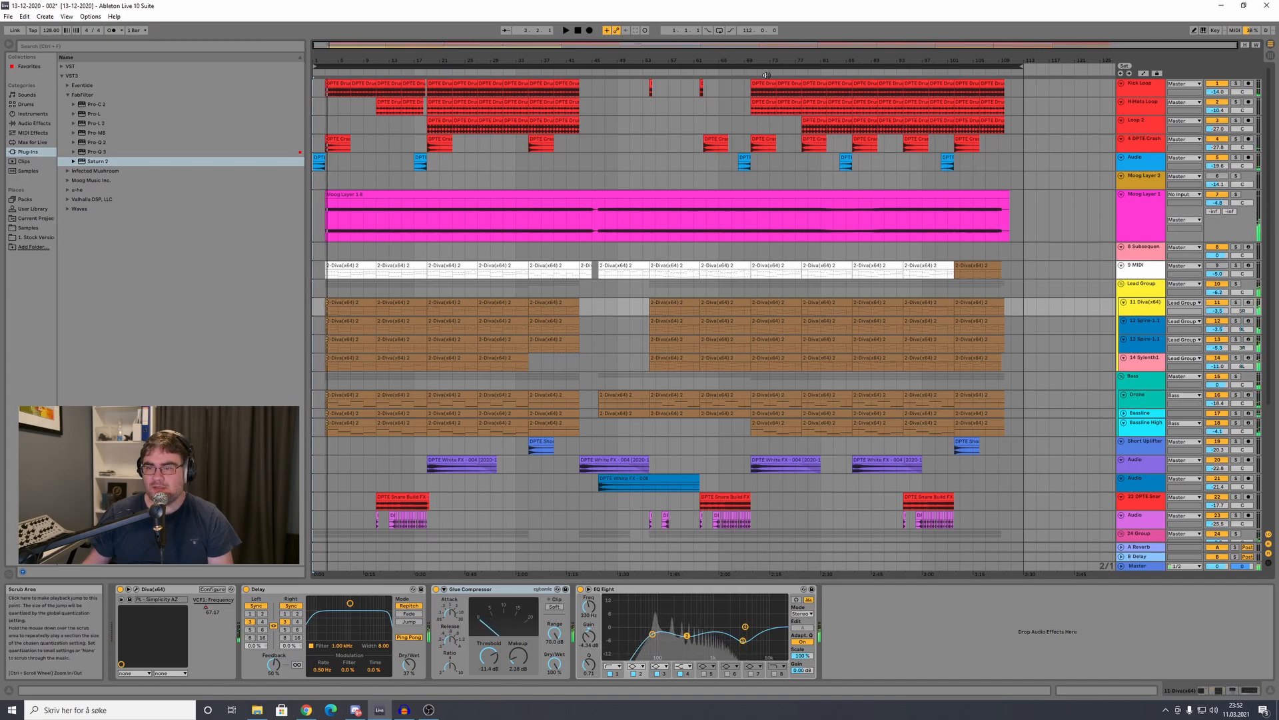
left_click(318, 67)
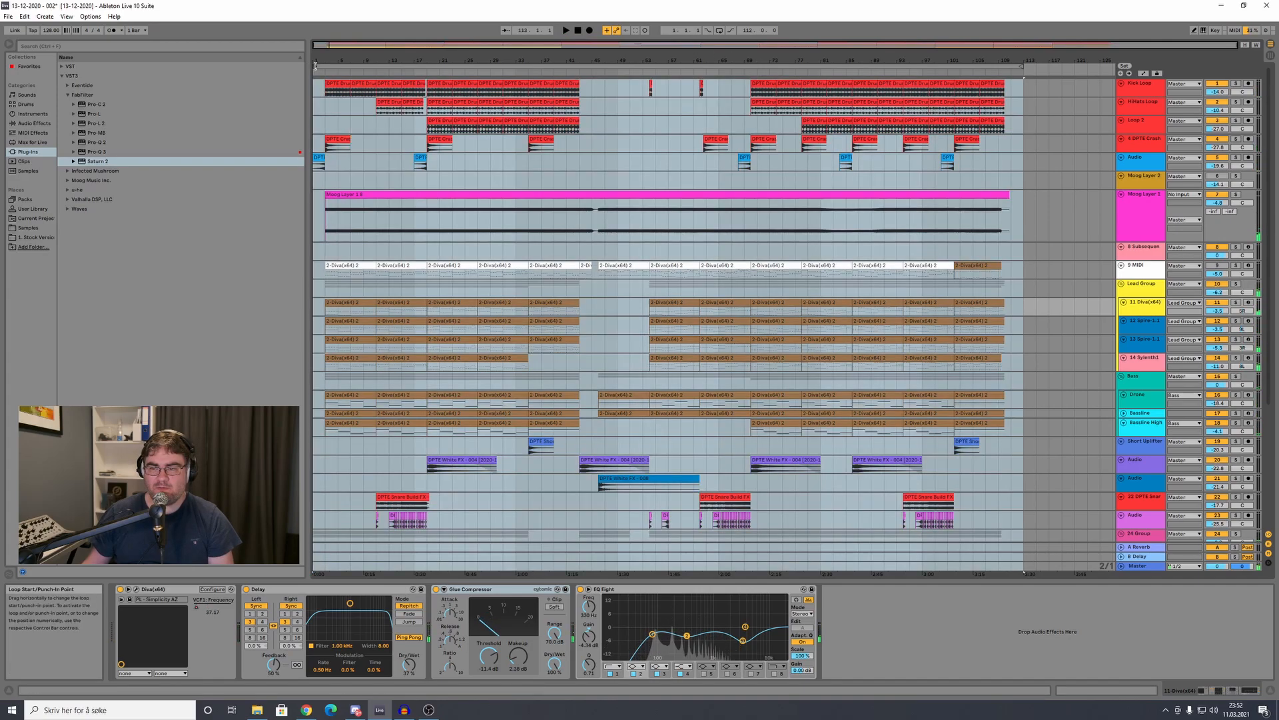
Step: Solo the Kick Loop track and audition it in the 40-bar loop starting at bar 70
left_click(1135, 91)
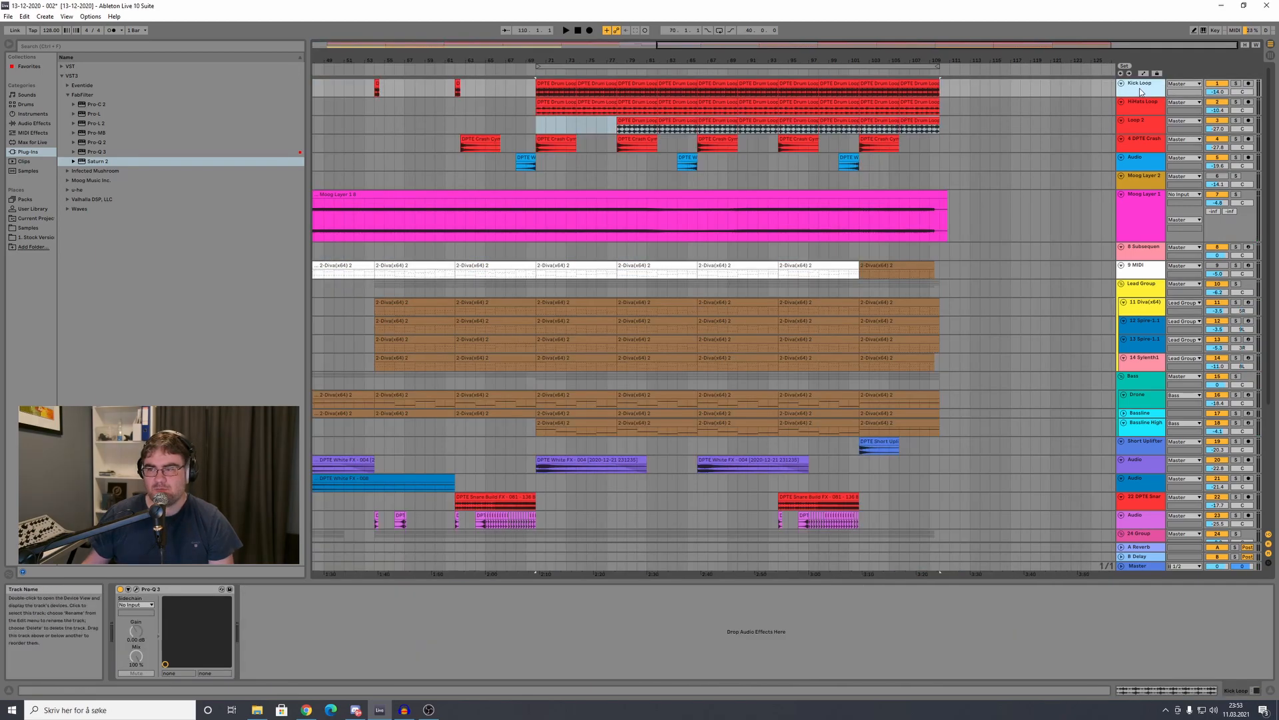
left_click(1237, 84)
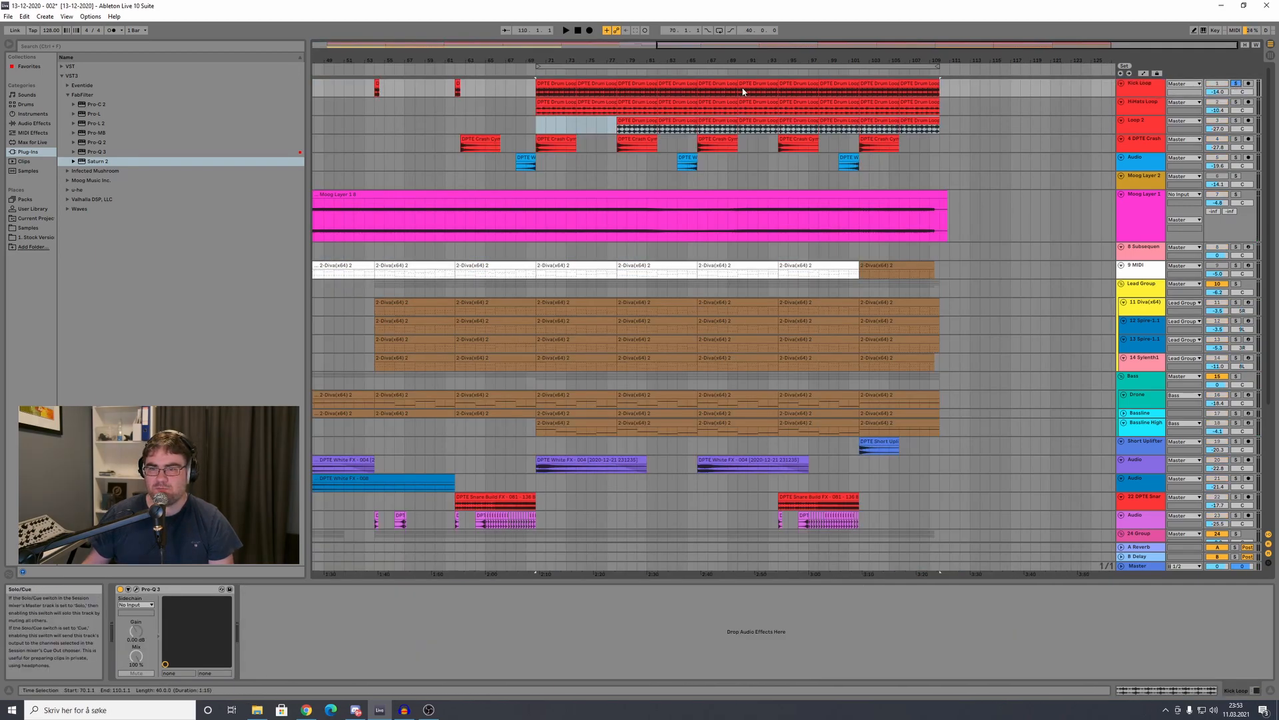
left_click(733, 67)
key("space")
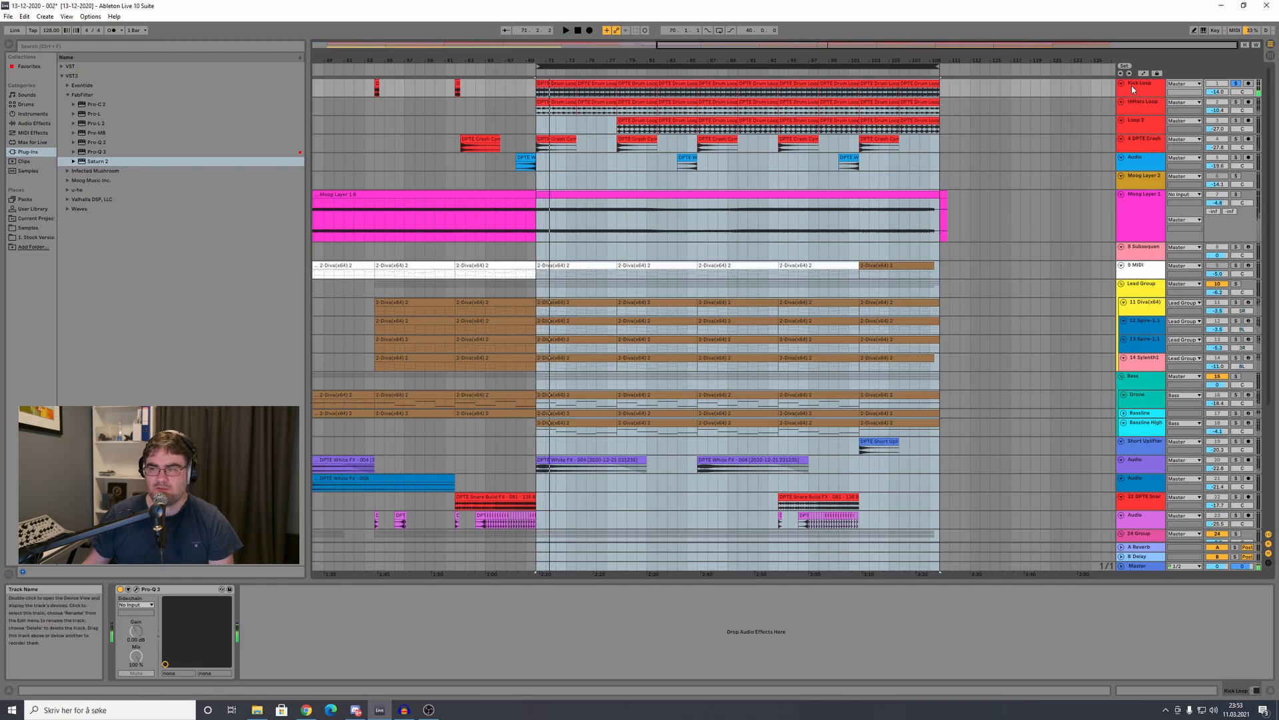
Step: Inspect the EQ curve in Pro-Q 3 on the Kick Loop track and close the plug-in window
left_click(136, 589)
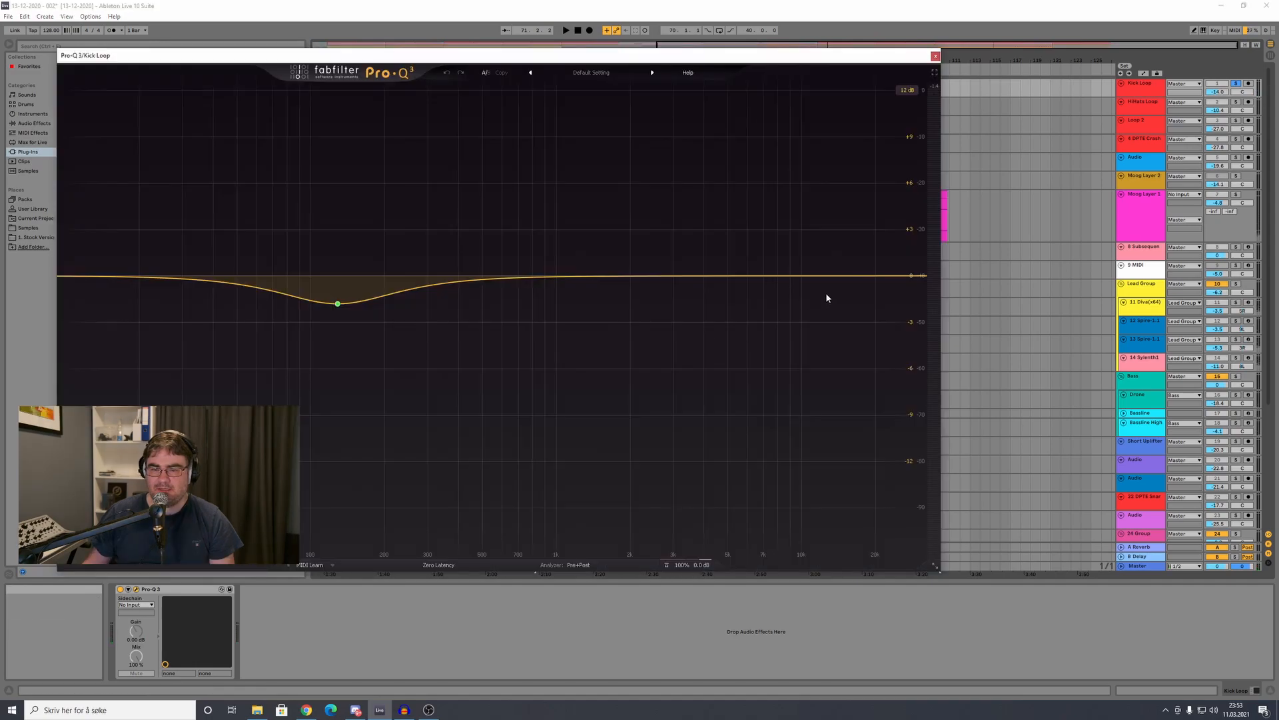
left_click_drag(496, 60, 605, 84)
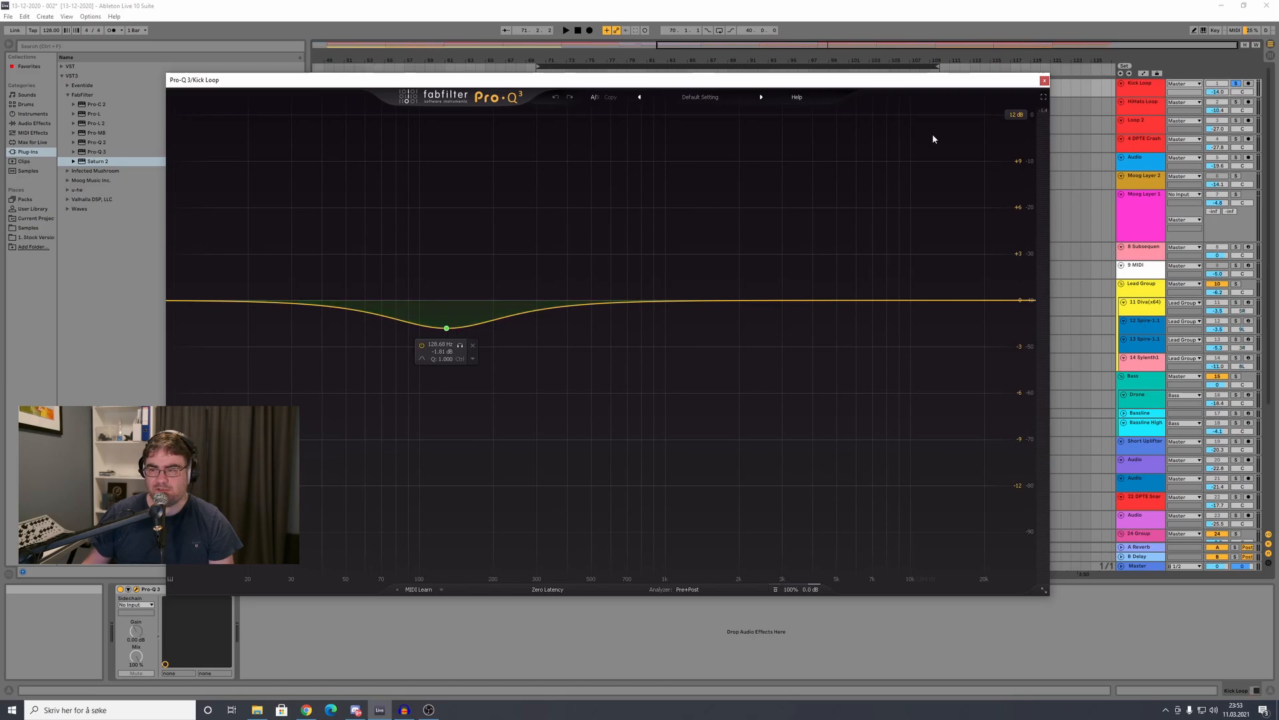
left_click(1044, 80)
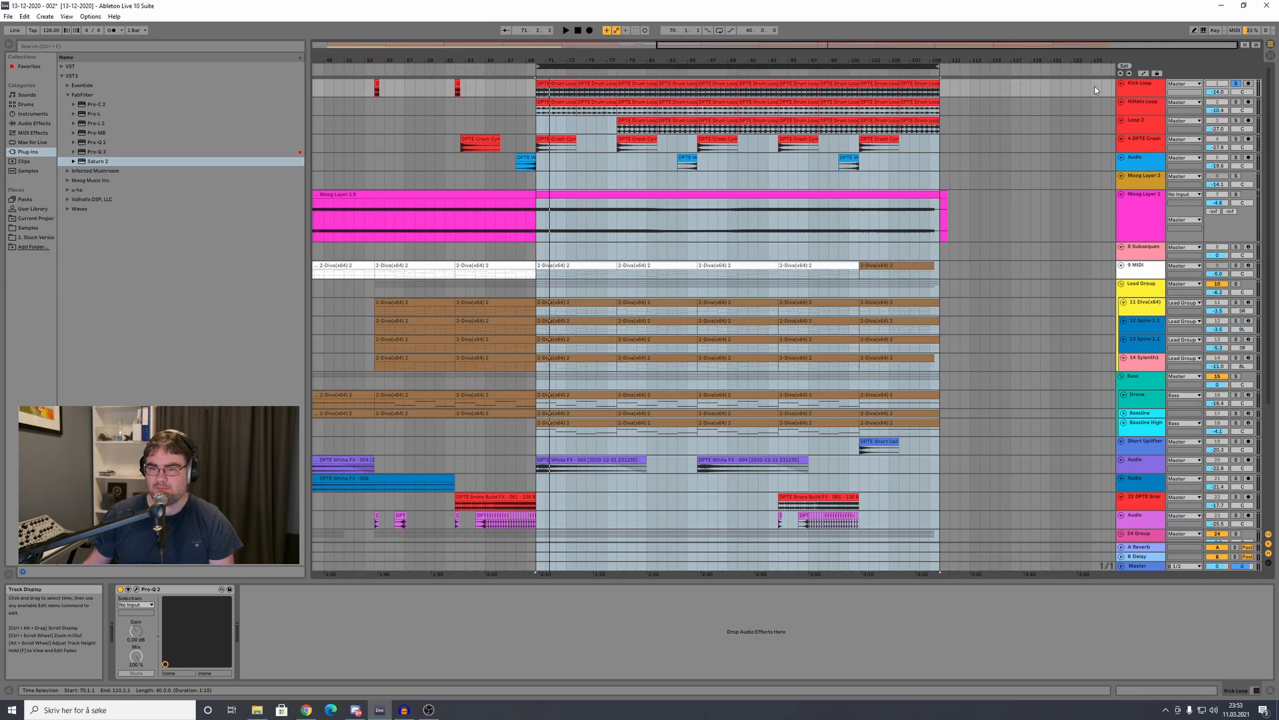
Step: Audition the hi-hats loop in solo and view the device chains of the tracks below it, down to Moog Layer 2
left_click(1237, 103)
key("space")
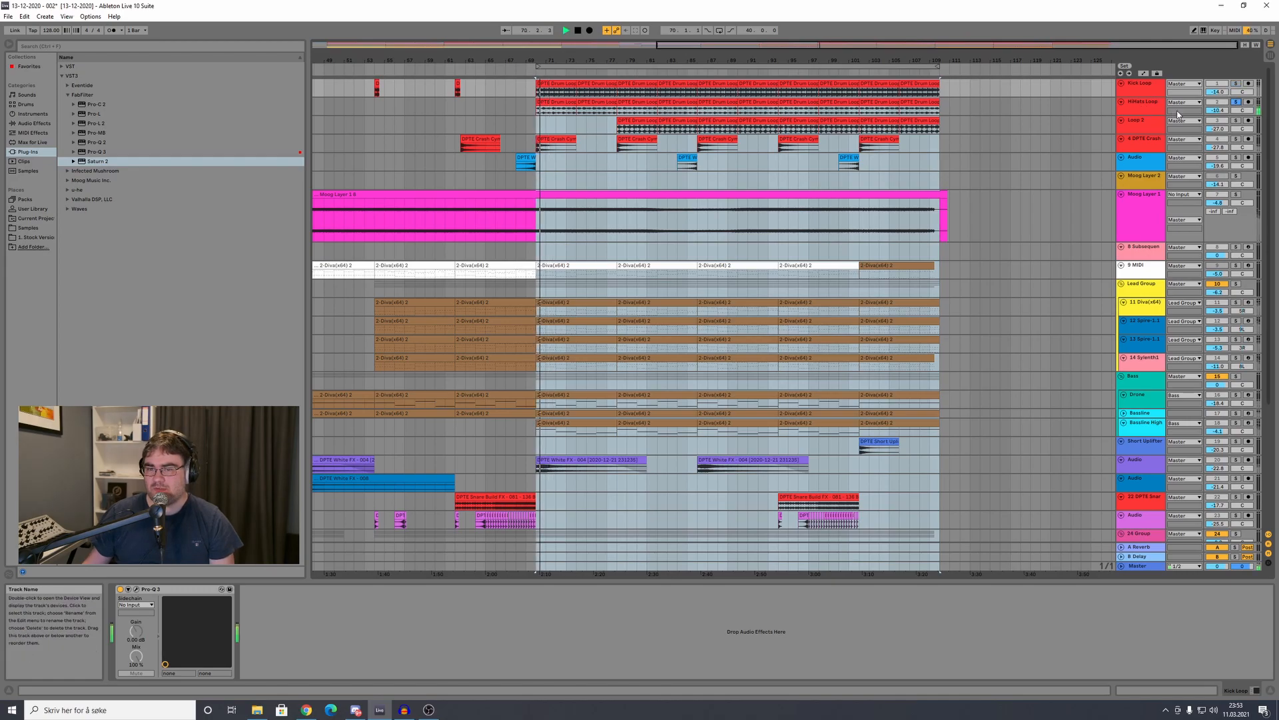
left_click(1148, 148)
left_click(1148, 160)
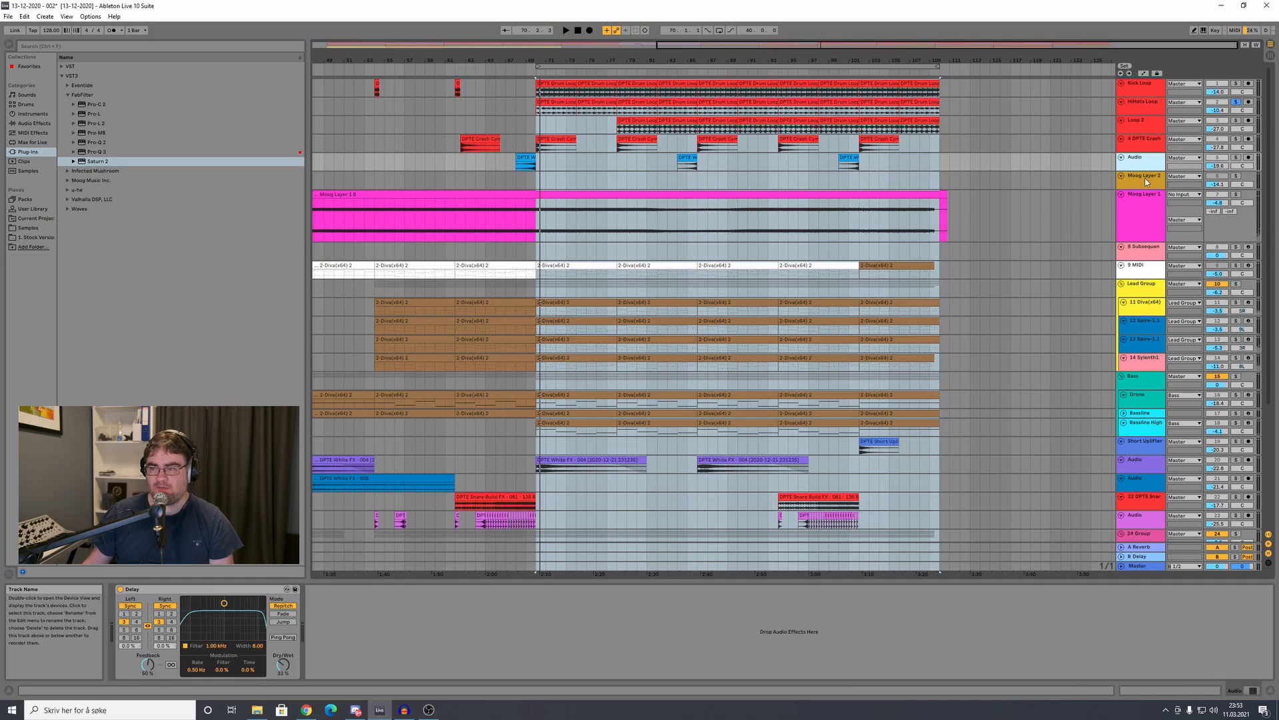
left_click(1147, 182)
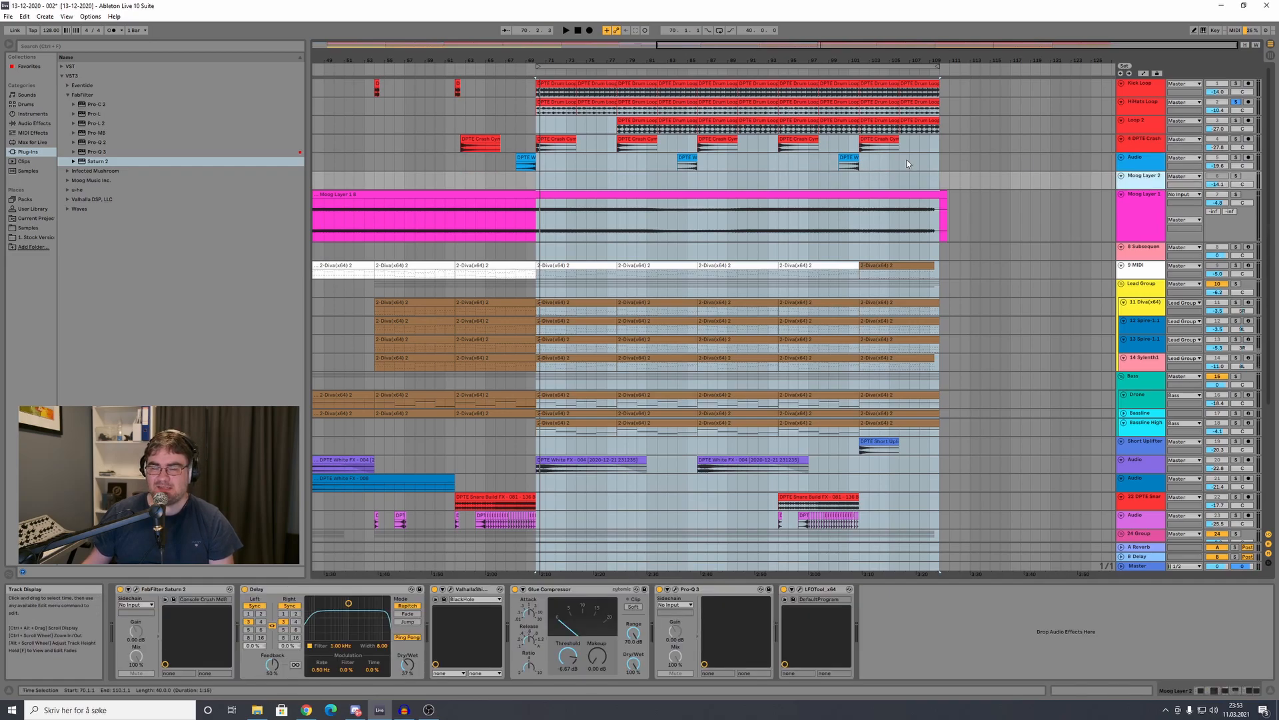
Step: Solo the Moog Layer 1 track and play it from the start of the loop at bar 70
left_click_drag(799, 46, 799, 15)
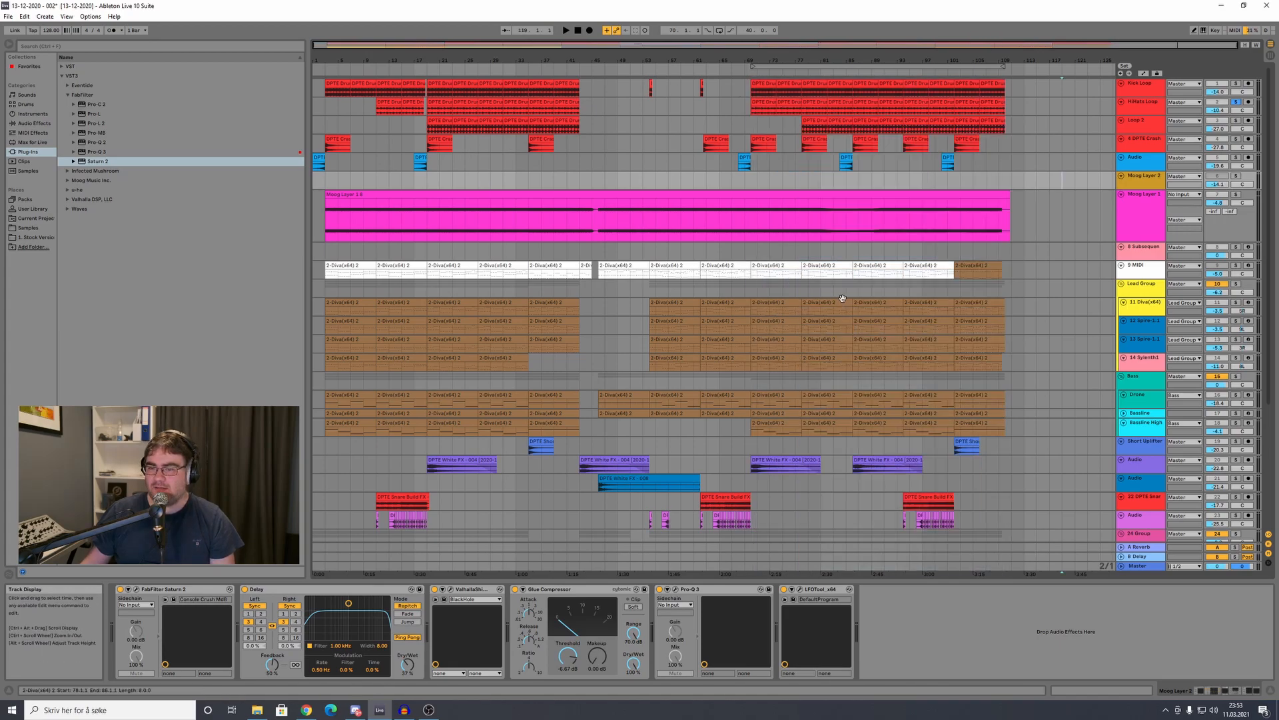
left_click(1137, 230)
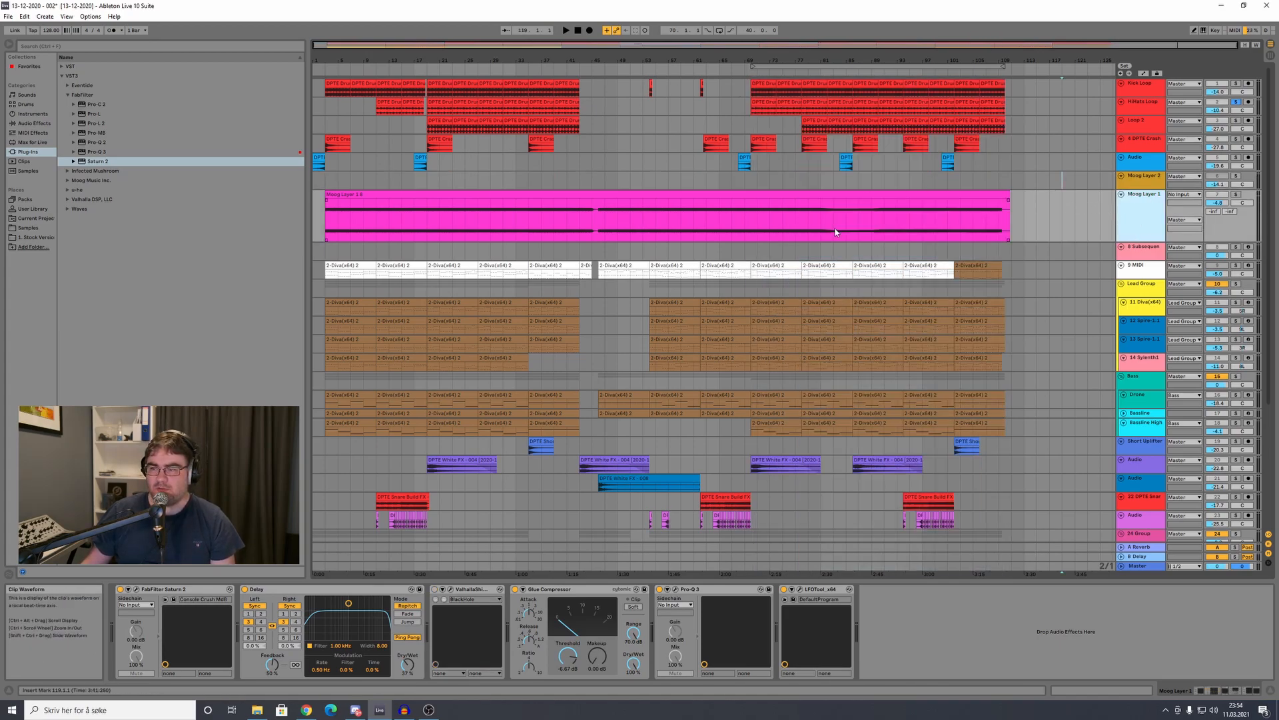
left_click(768, 66)
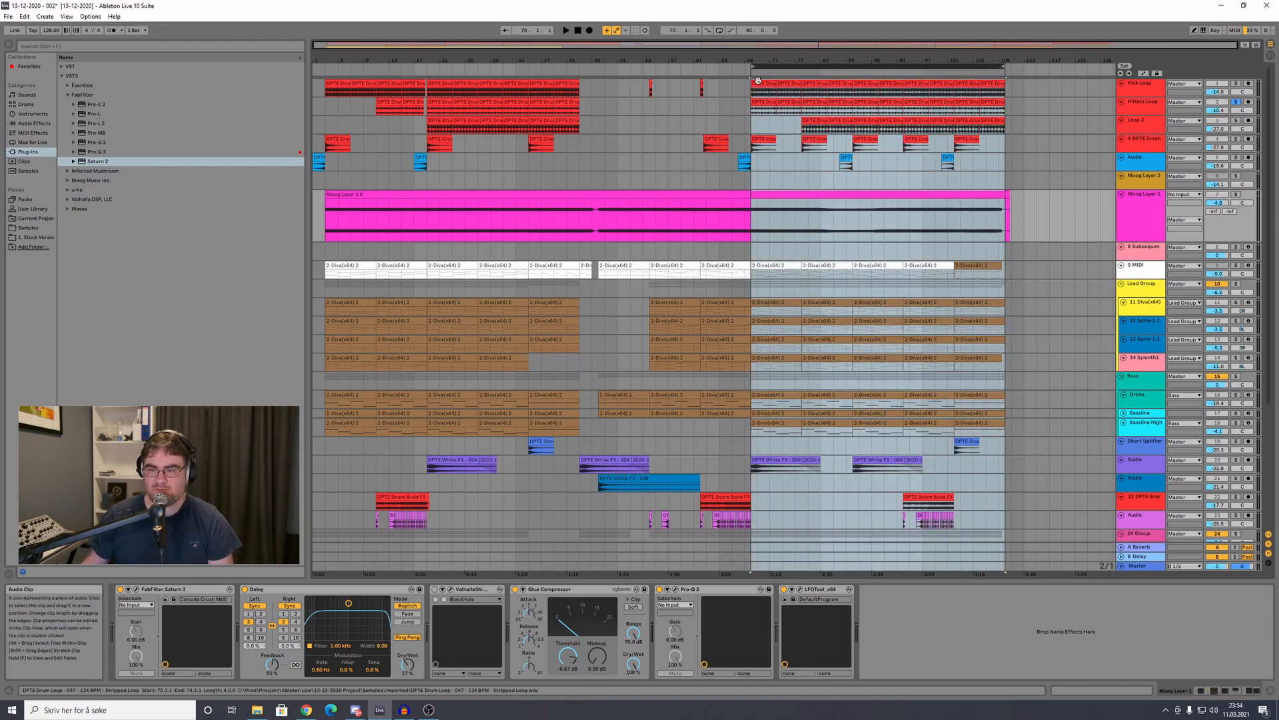
key("plus")
left_click(1237, 194)
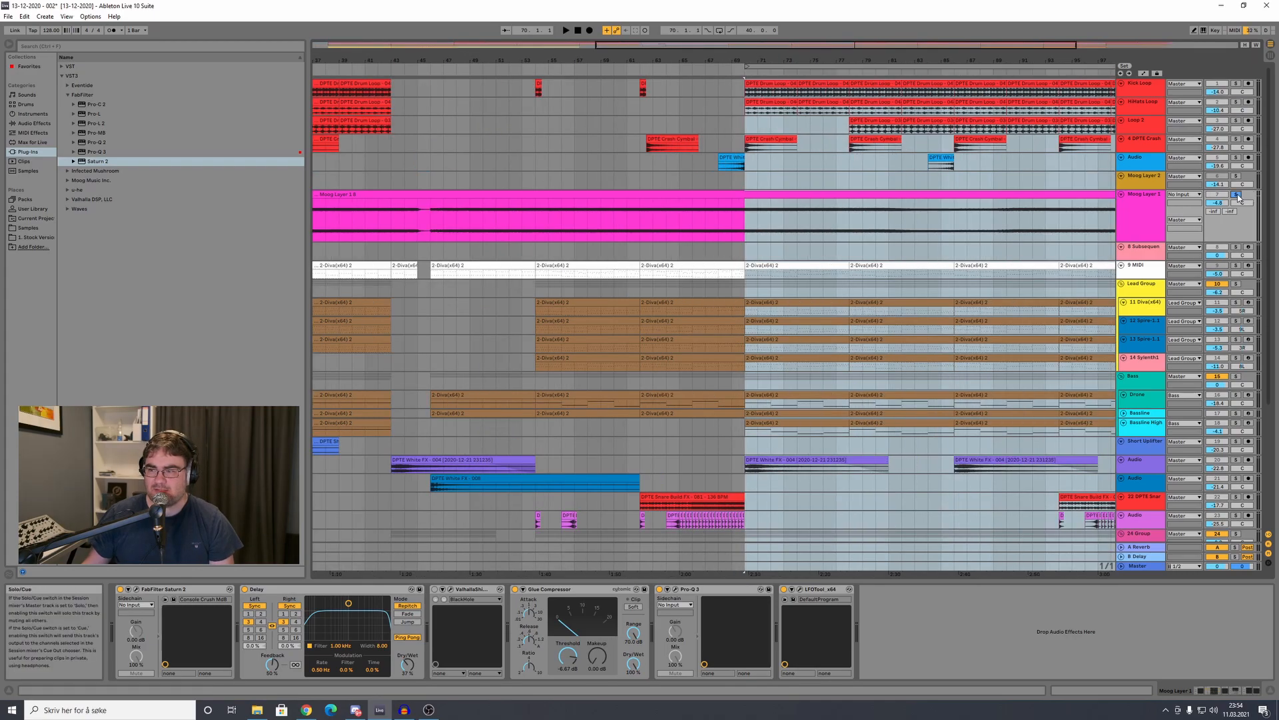
key("space")
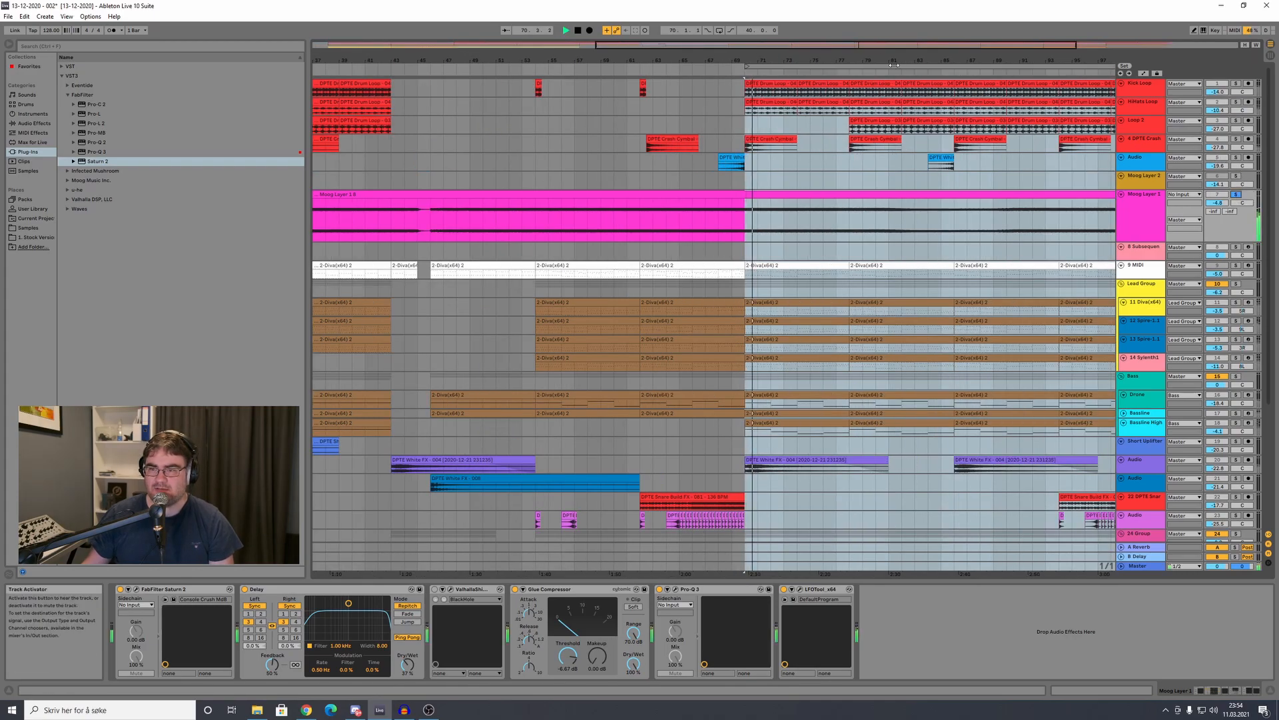
left_click_drag(880, 46, 987, 30)
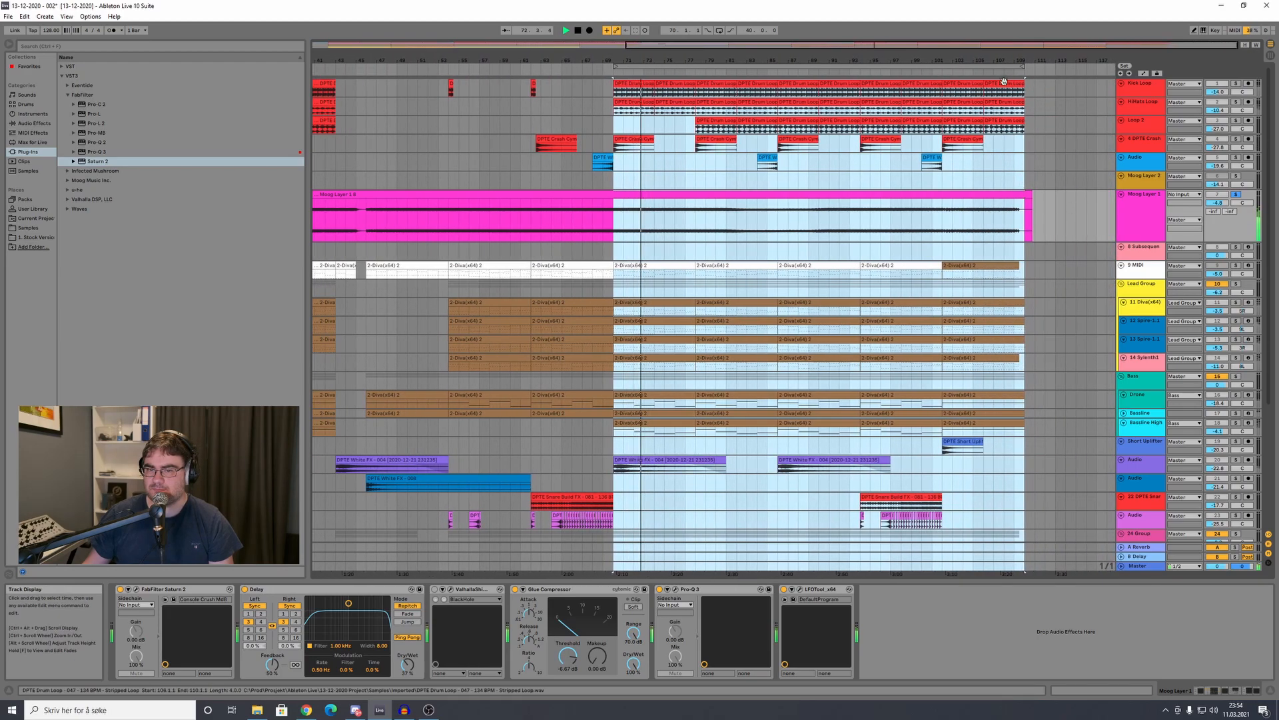
Step: Move the 40-bar loop to start at bar 46, play Moog Layer 1 from there, and stop playback
key("space")
left_click_drag(700, 66, 453, 116)
key("space")
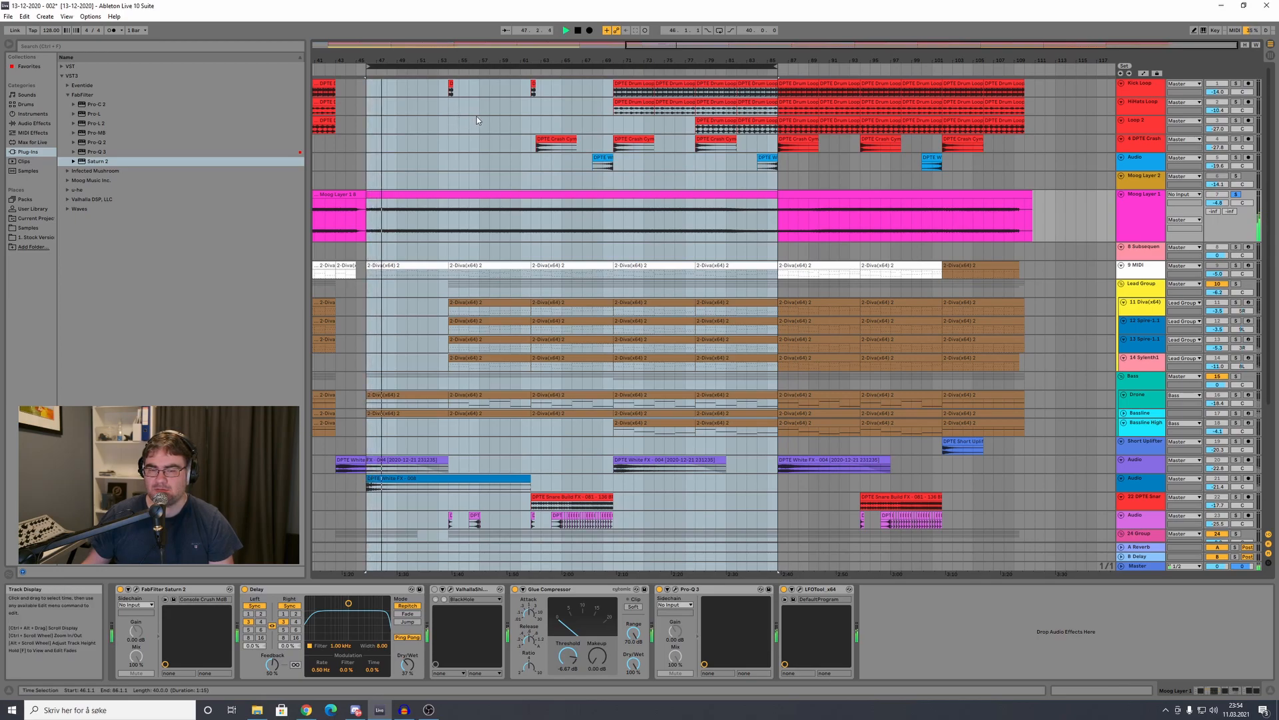
key("space")
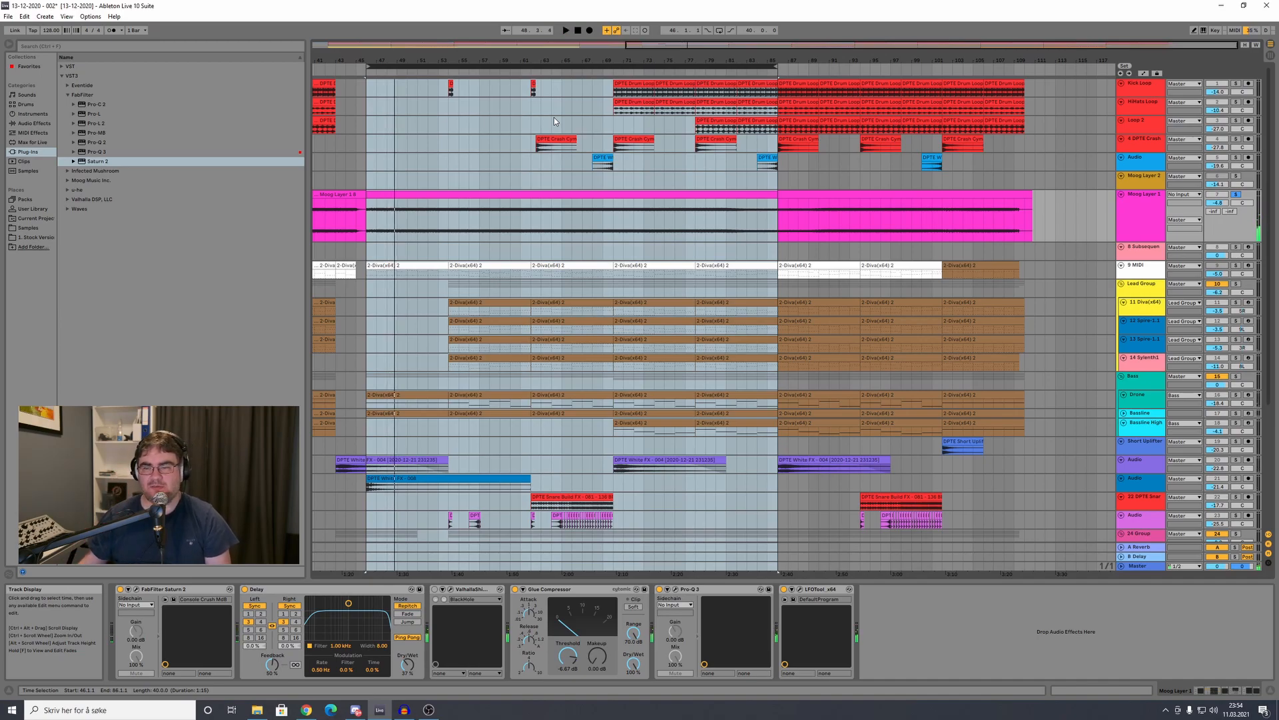
Step: Play the soloed Moog Layer 1 track from about bar 53 and stop playback
key("space")
left_click(481, 71)
key("space")
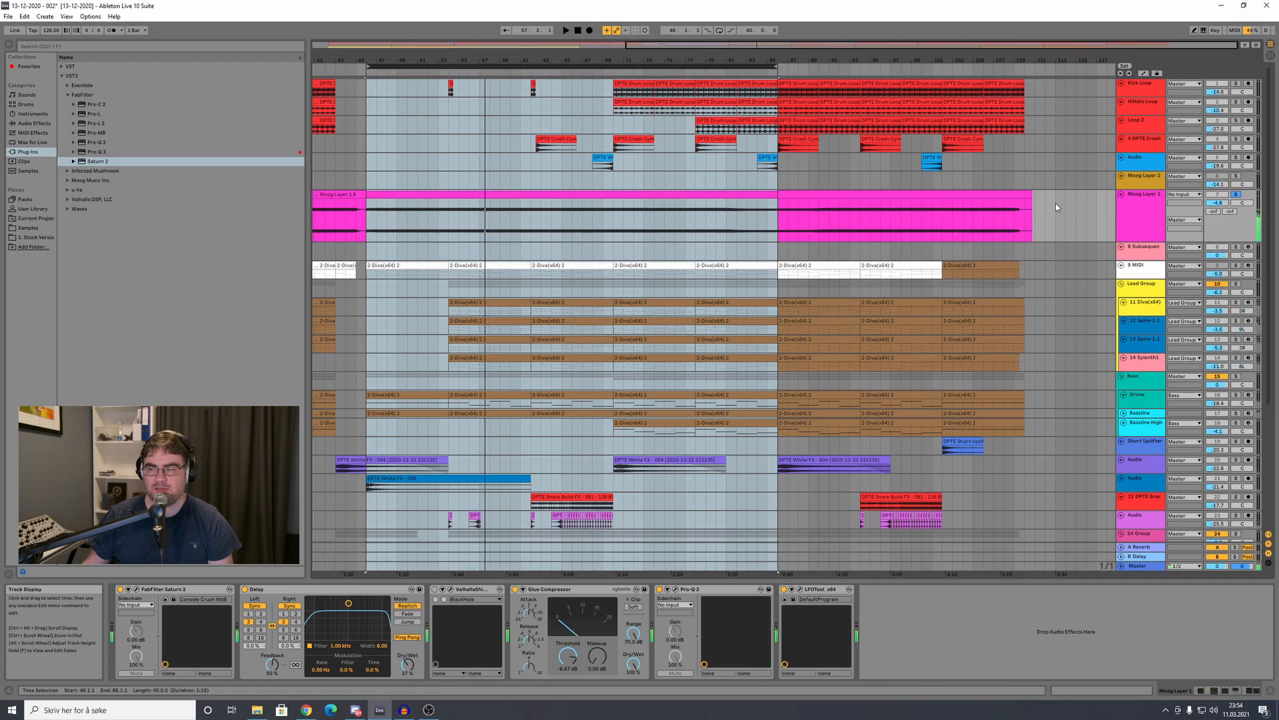
Step: Open the FabFilter Saturn 2 window on the Moog Layer 1 track and move it clear of the earlier bars
left_click(1137, 218)
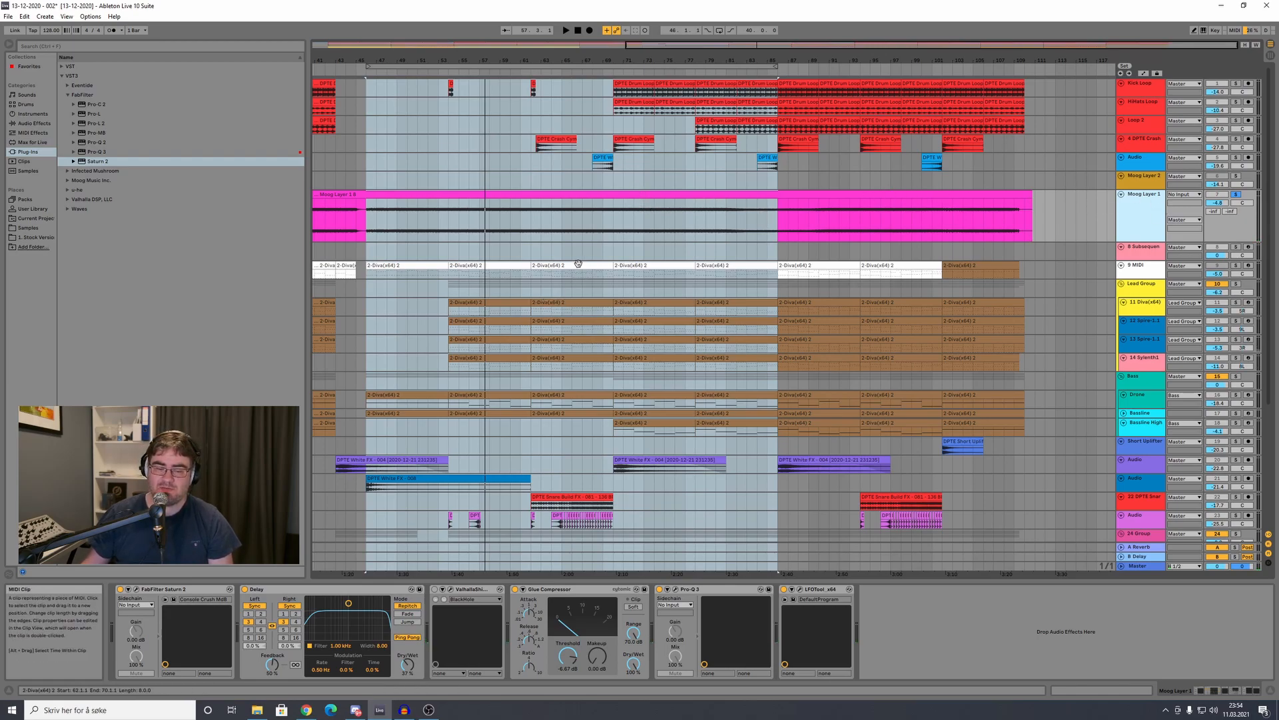
left_click(180, 590)
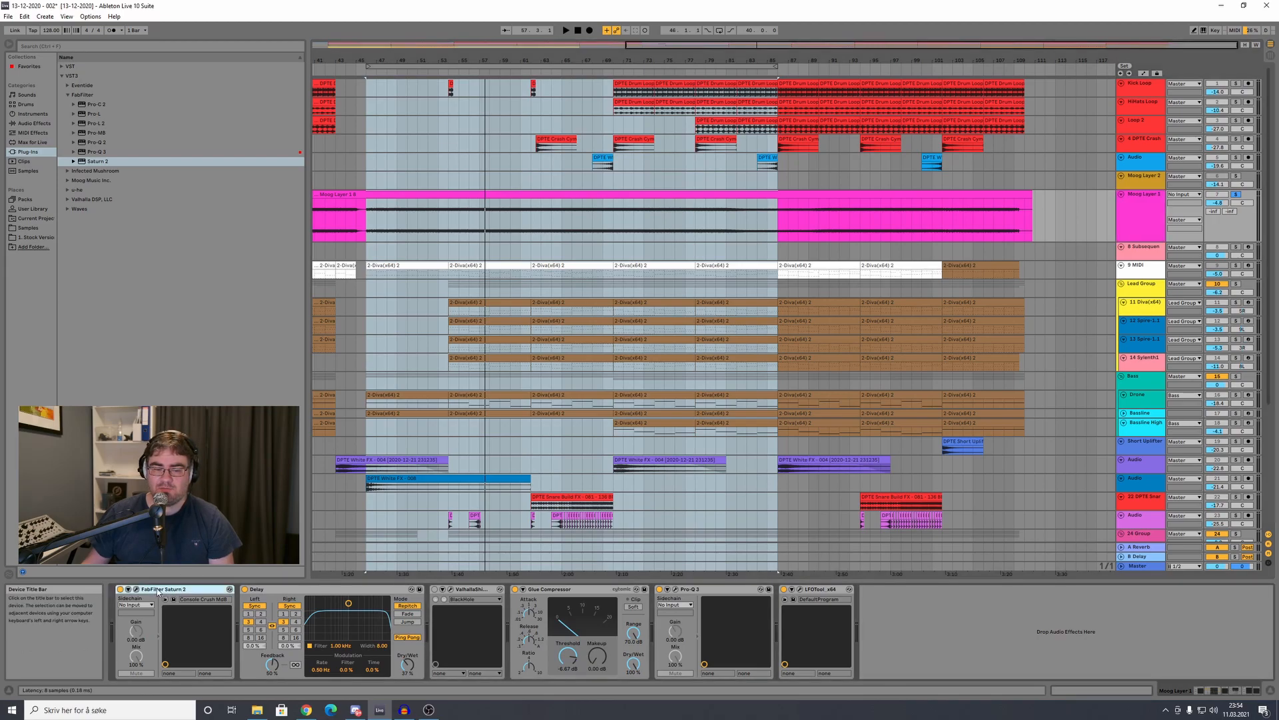
left_click(136, 589)
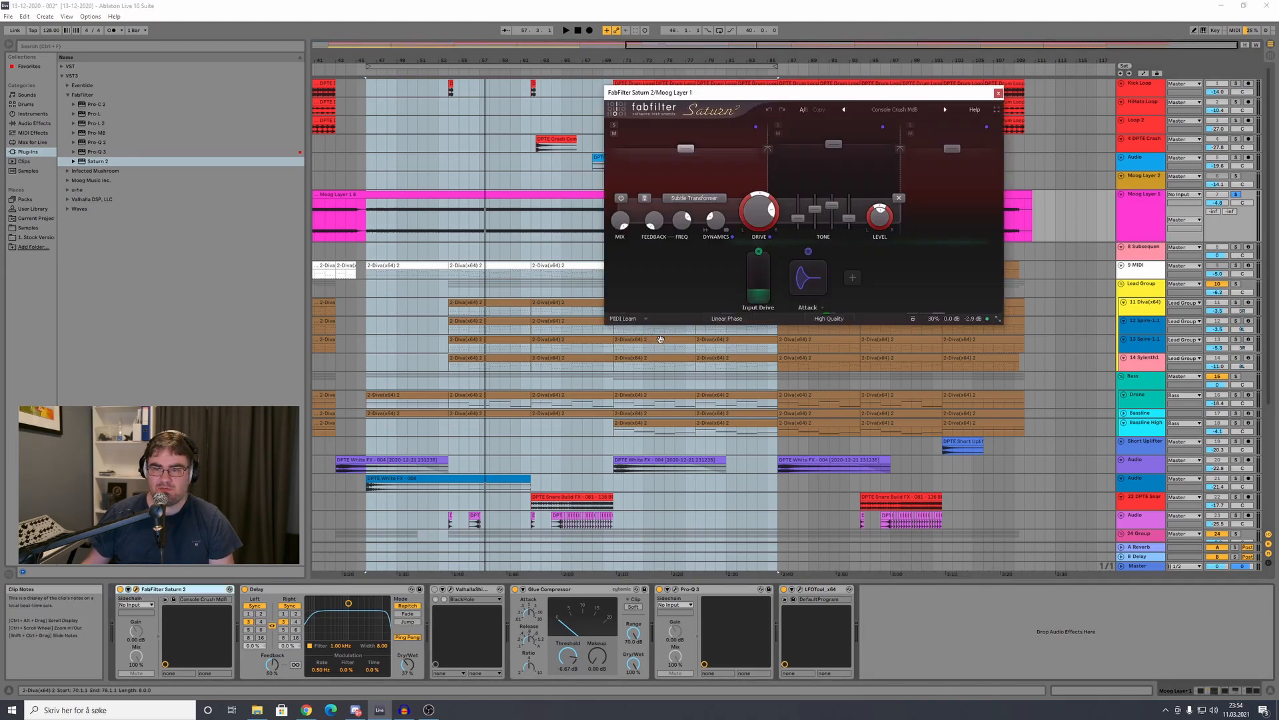
left_click_drag(843, 98, 926, 149)
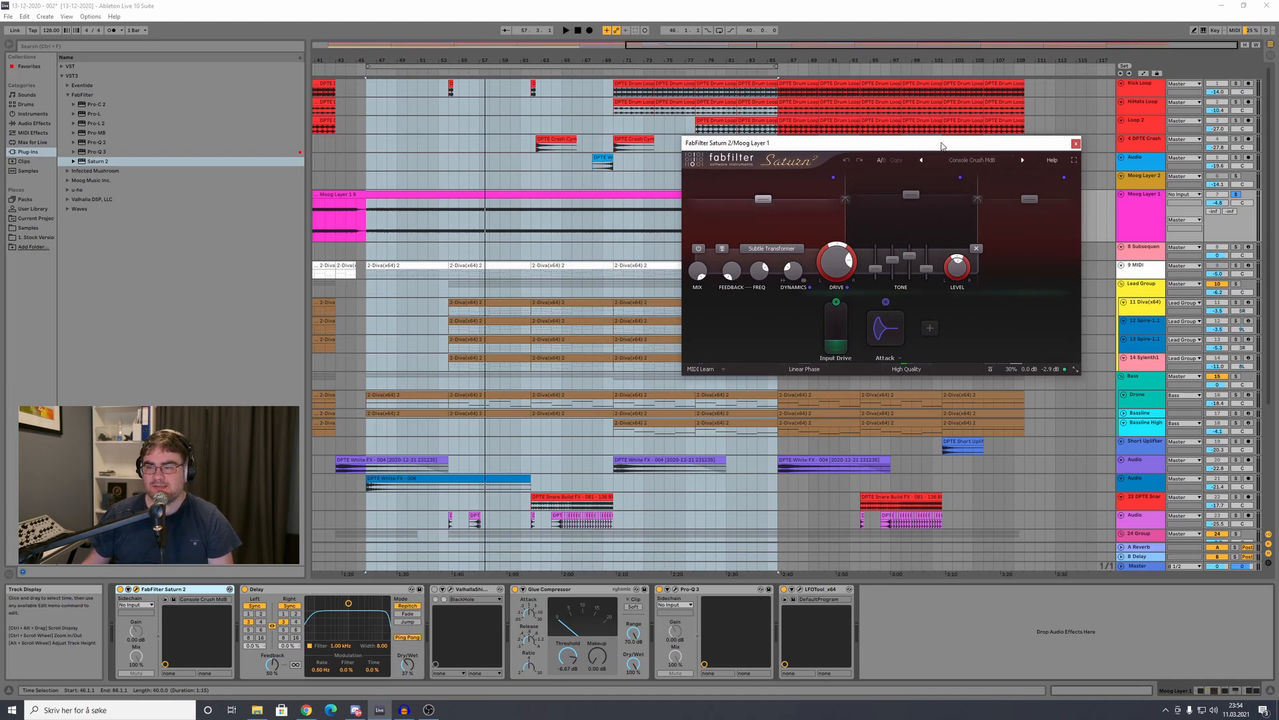
left_click_drag(941, 146, 962, 155)
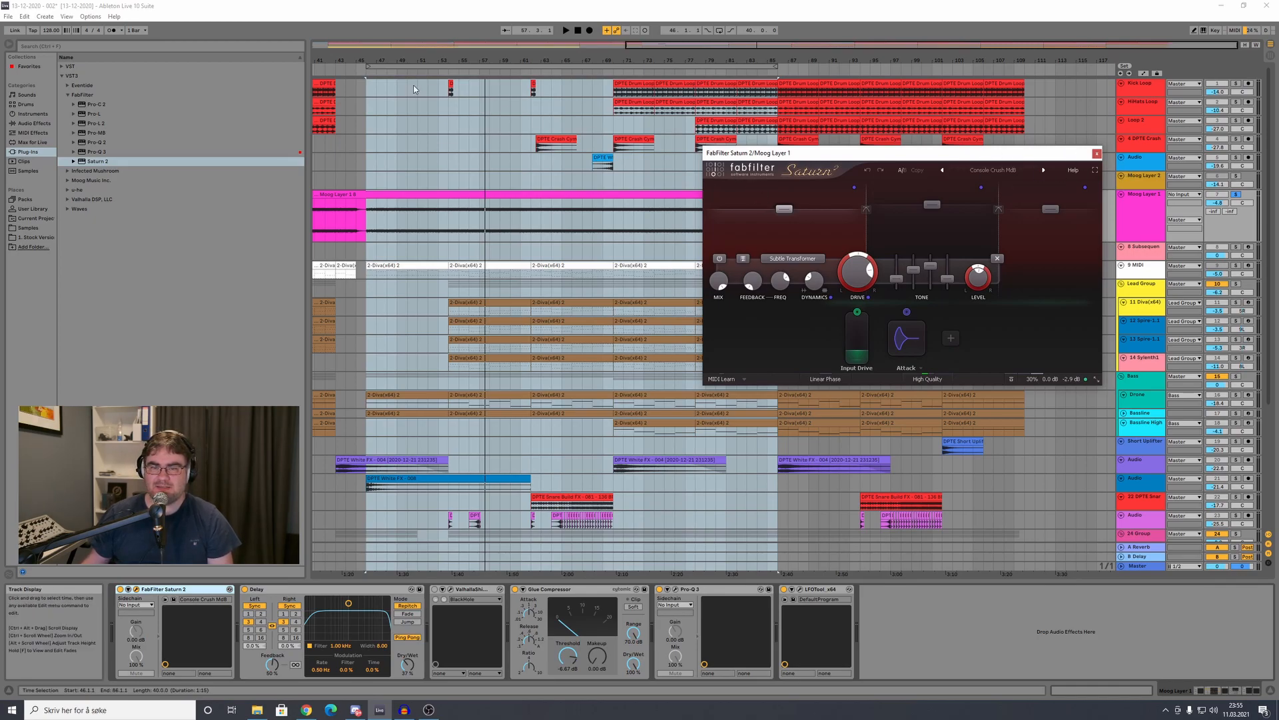
Step: Shorten the loop to 24 bars starting at bar 62 and audition Moog Layer 1 with Saturn 2 open
left_click_drag(367, 66, 527, 93)
key("space")
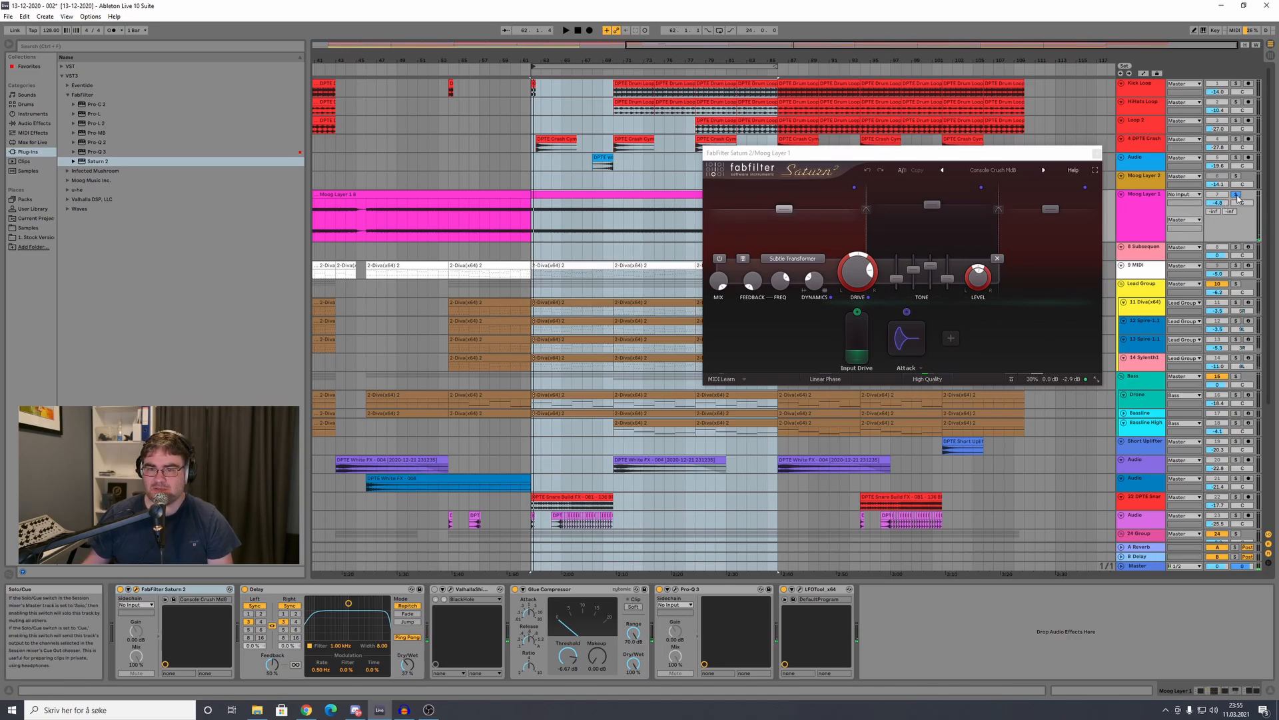
key("space")
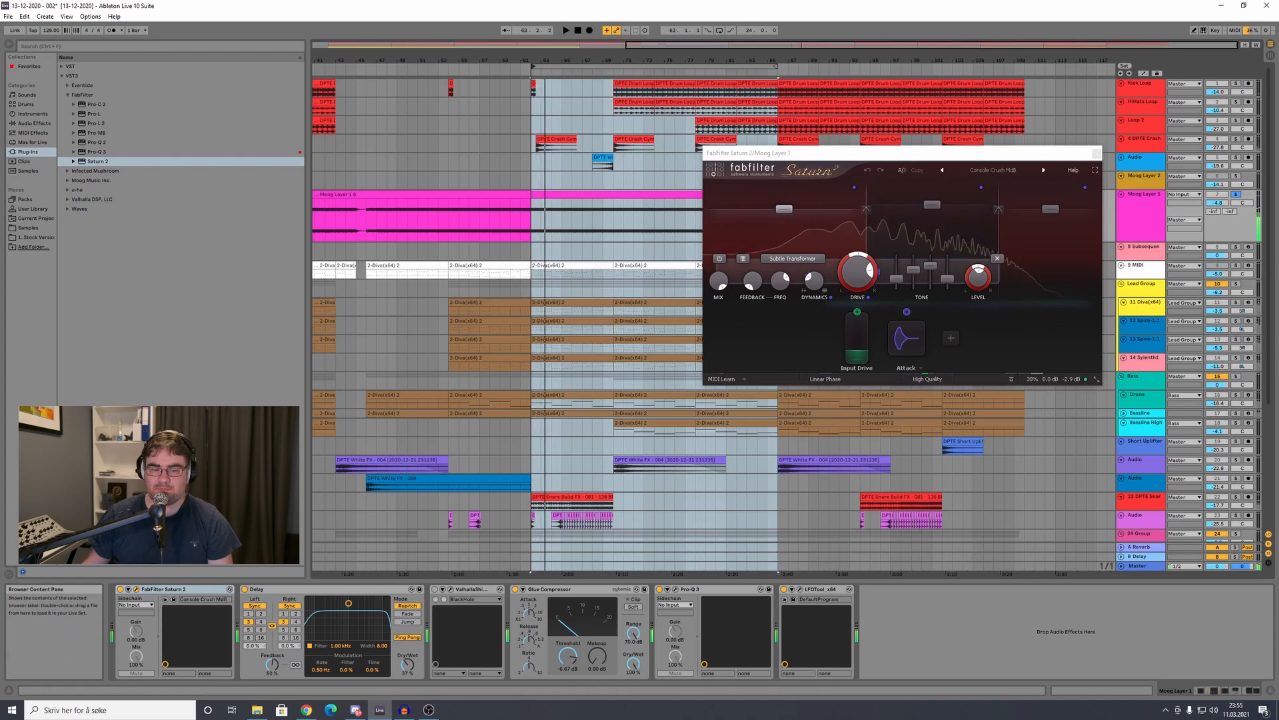
key("space")
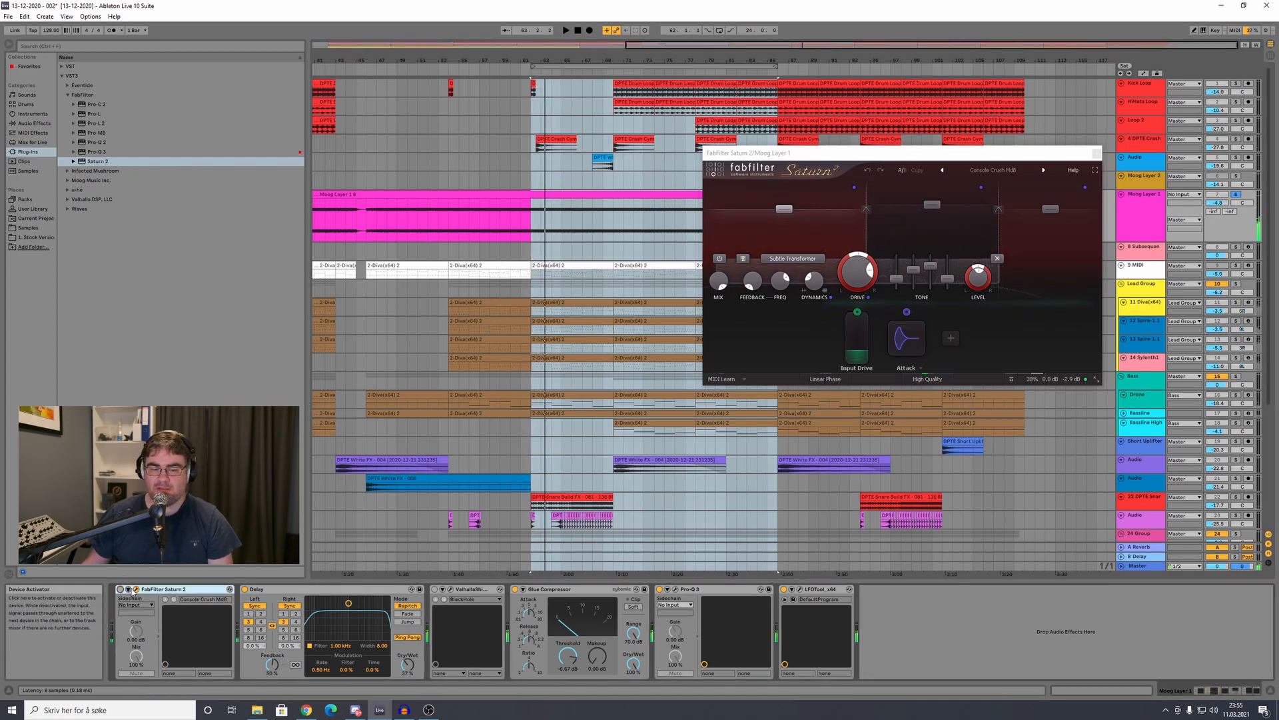
Step: Select Moog Layer 1's Delay and Valhalla devices, then audition the track inside the loop and from bar 46
left_click(257, 590)
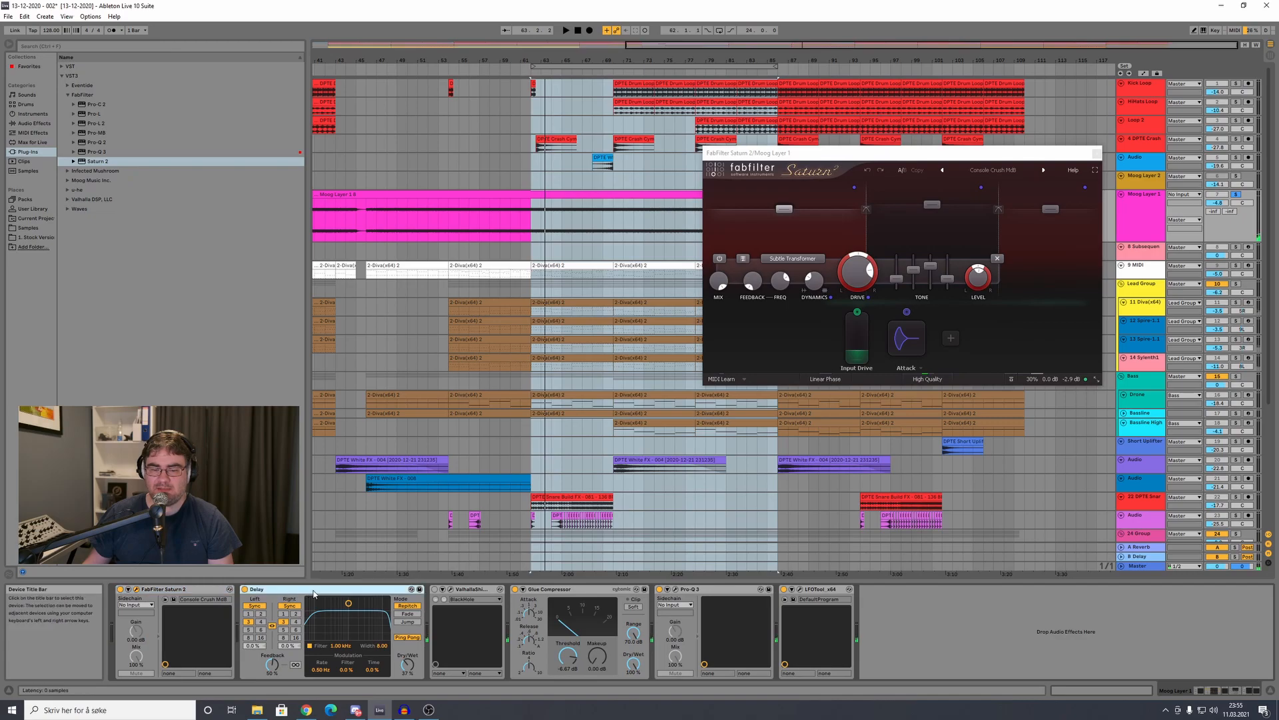
left_click(473, 591)
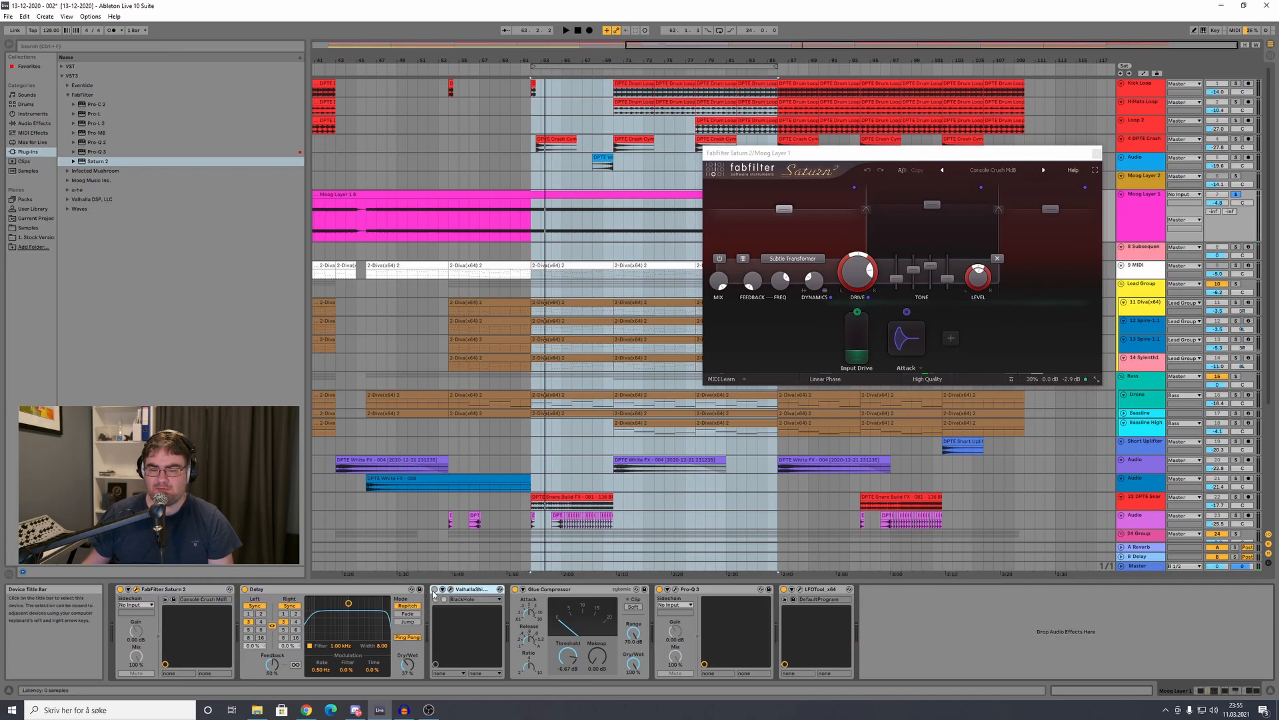
key("space")
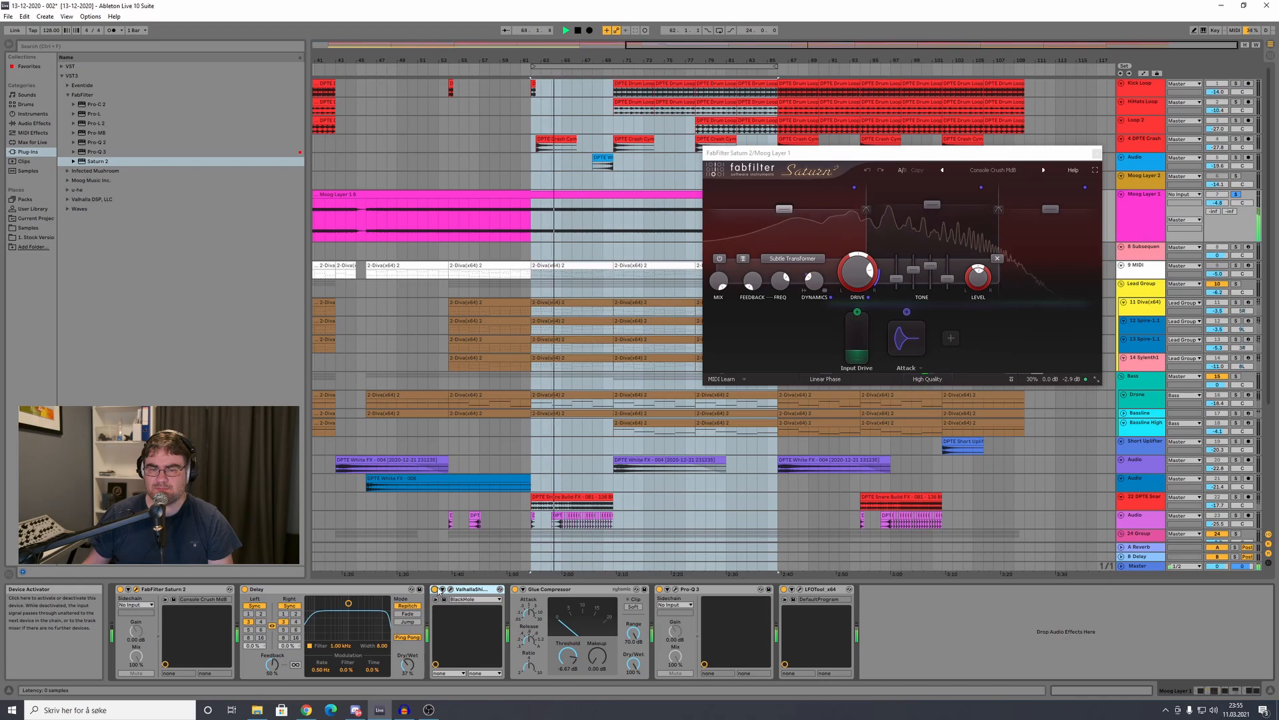
key("space")
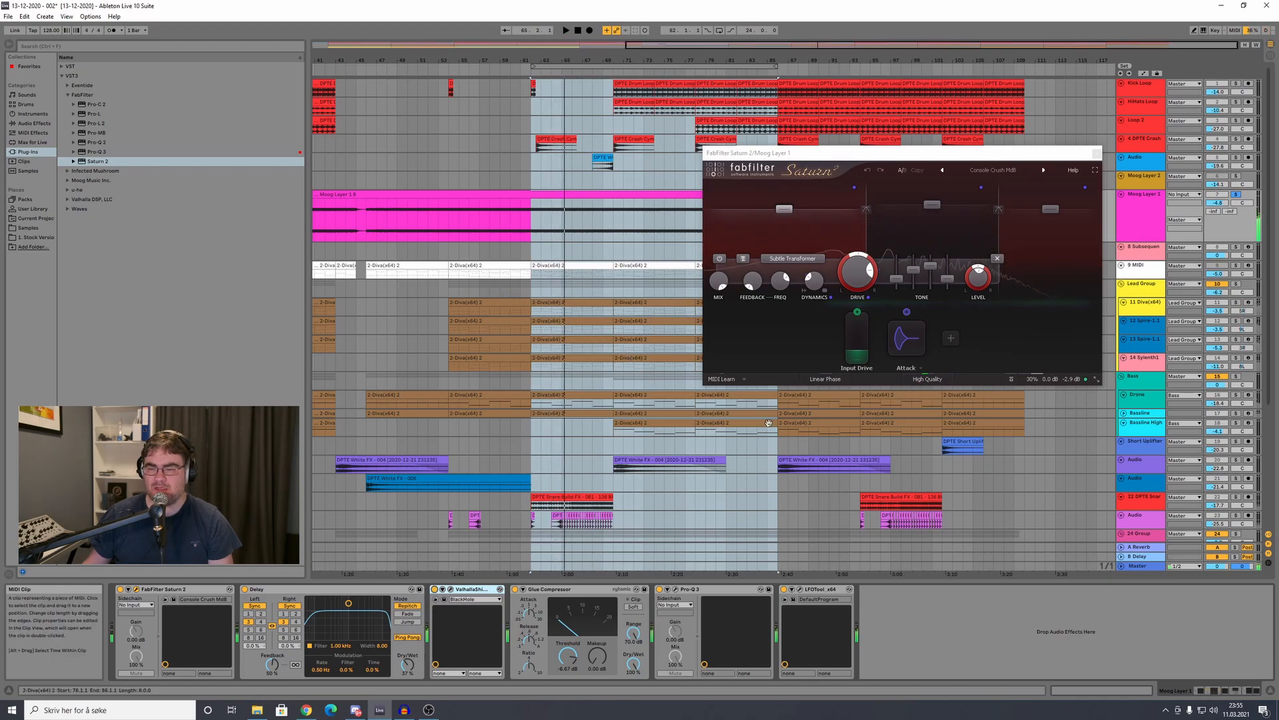
left_click(362, 72)
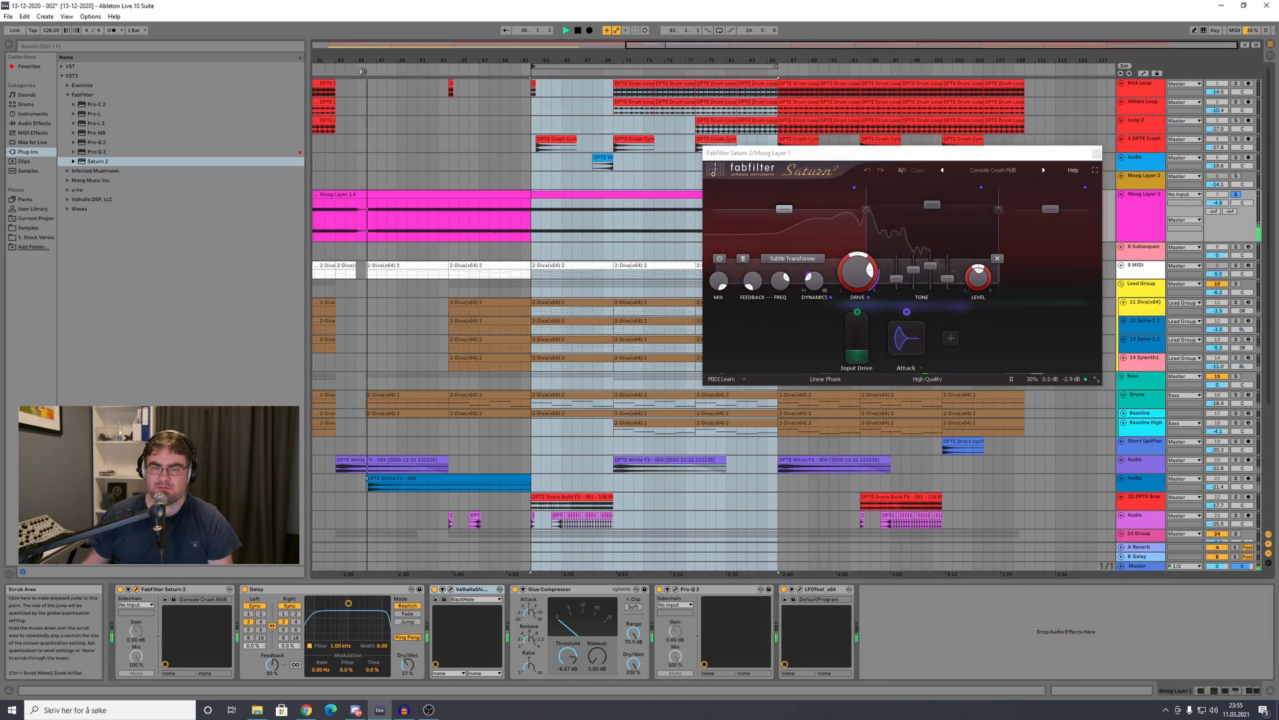
key("space")
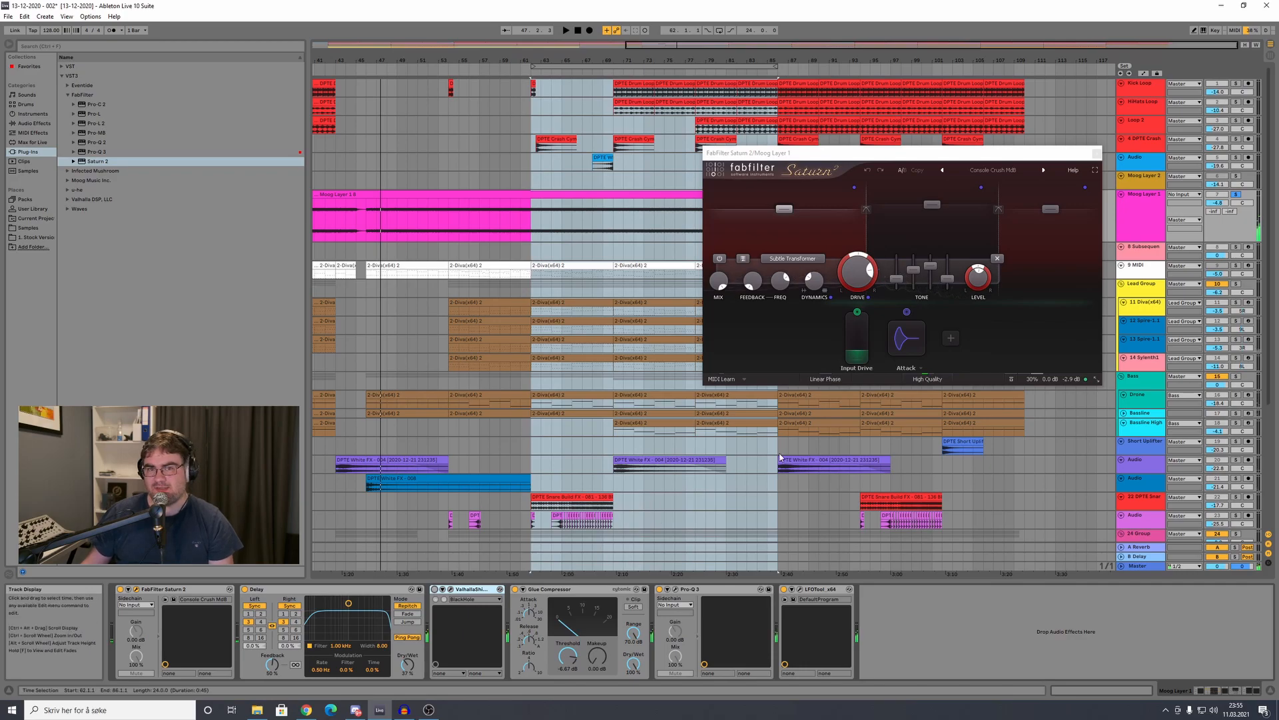
Step: Close the Saturn 2 window, then inspect the Pro-Q 3 curve on Moog Layer 1 and close it
left_click_drag(995, 159, 885, 150)
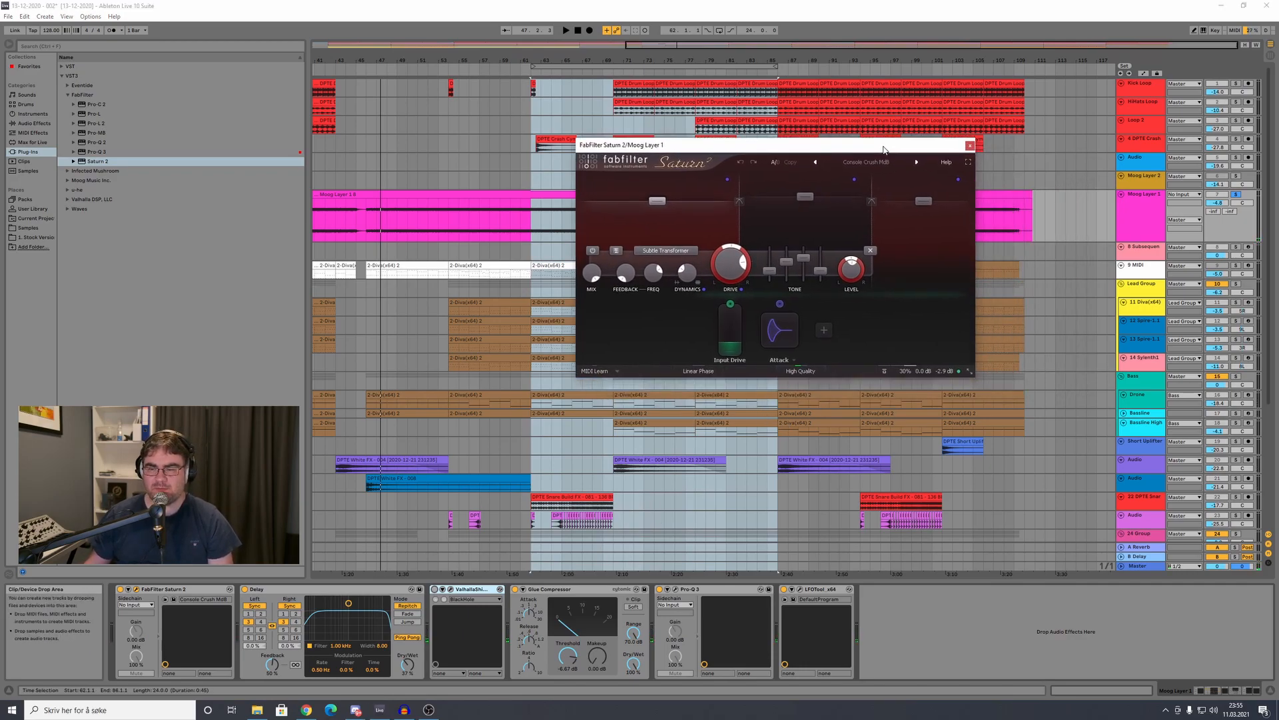
left_click(970, 146)
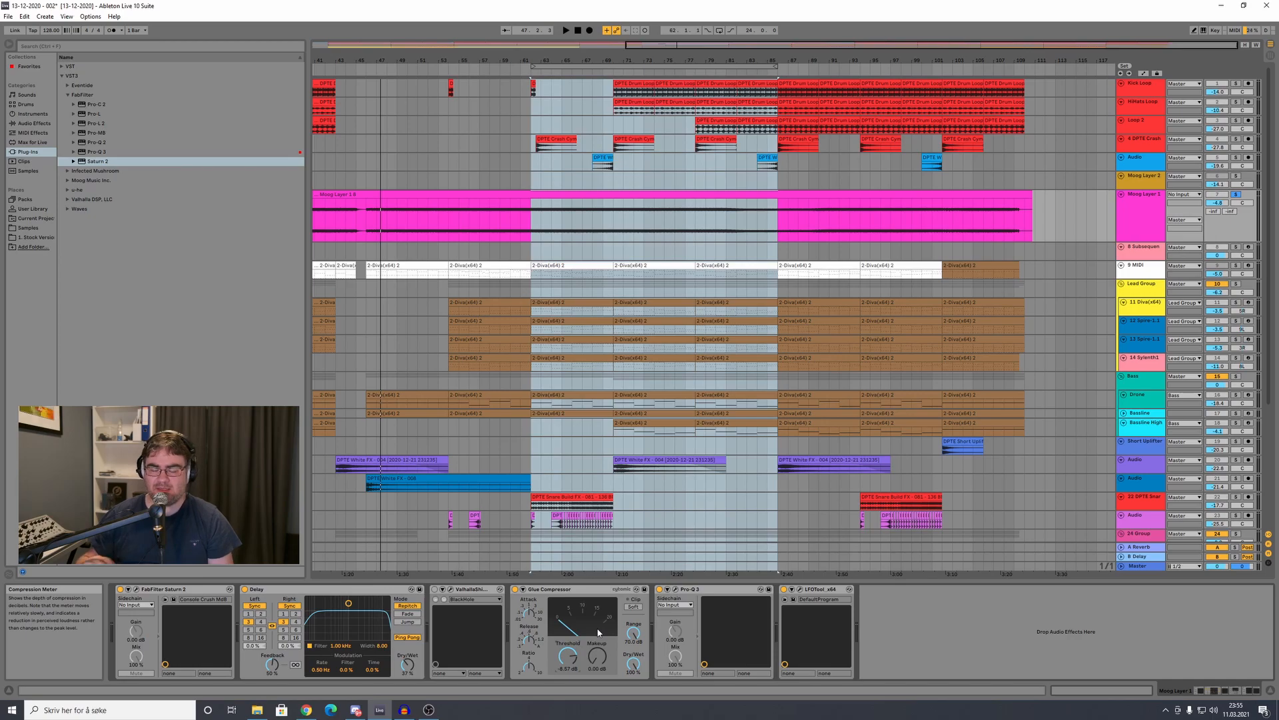
left_click(674, 589)
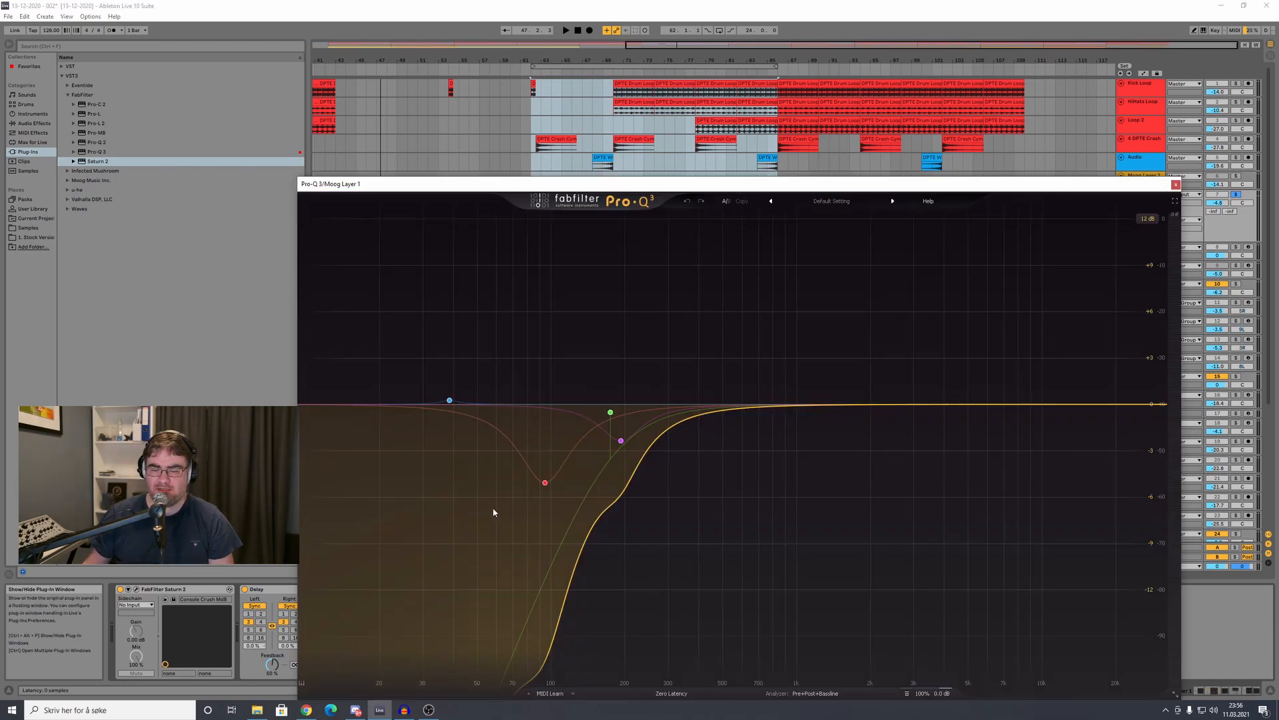
left_click_drag(975, 182, 881, 117)
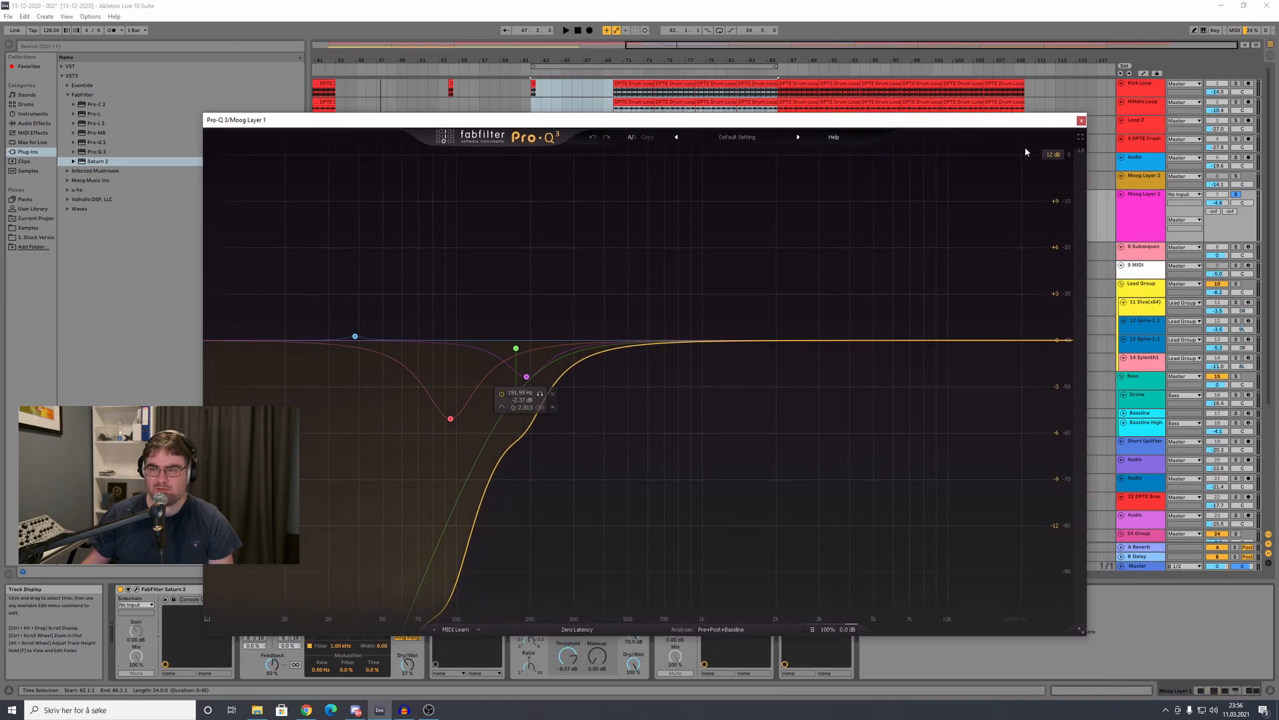
left_click(1080, 120)
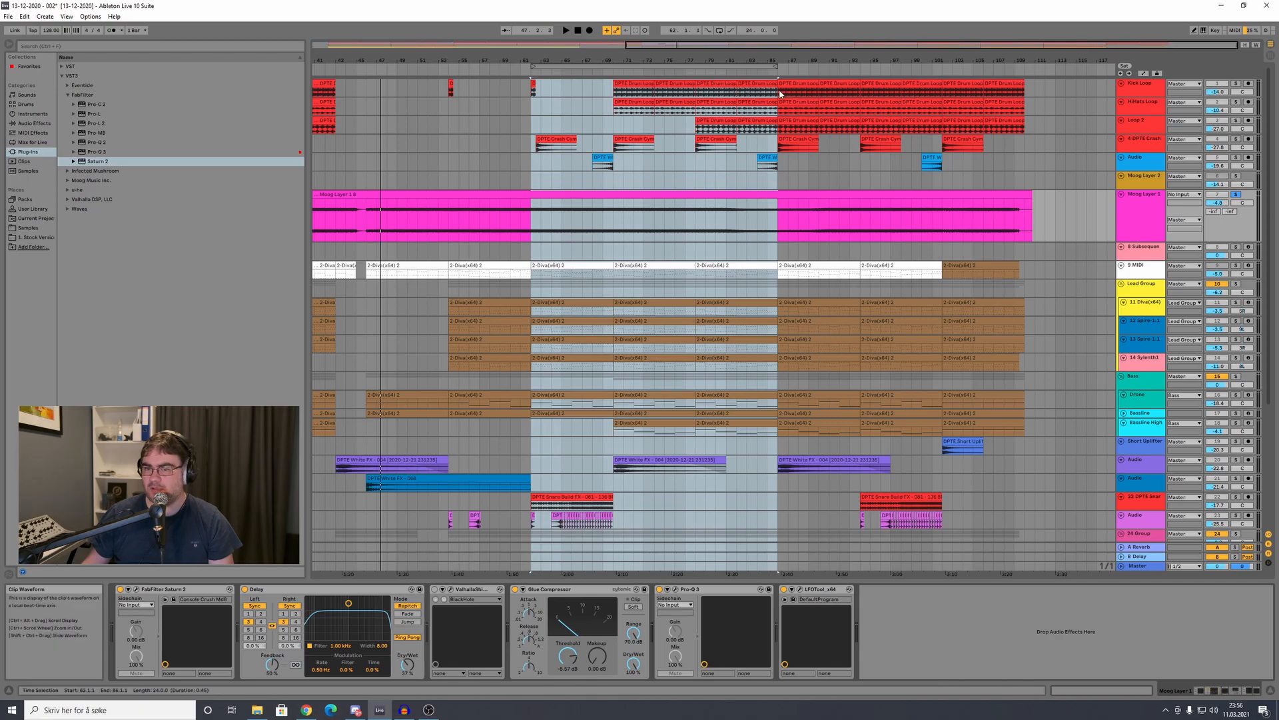
Step: Move the 24-bar loop to bar 70, audition Moog Layer 1 with the Kick Loop soloed, and inspect its LFOTool curve
left_click_drag(657, 66, 740, 65)
key("space")
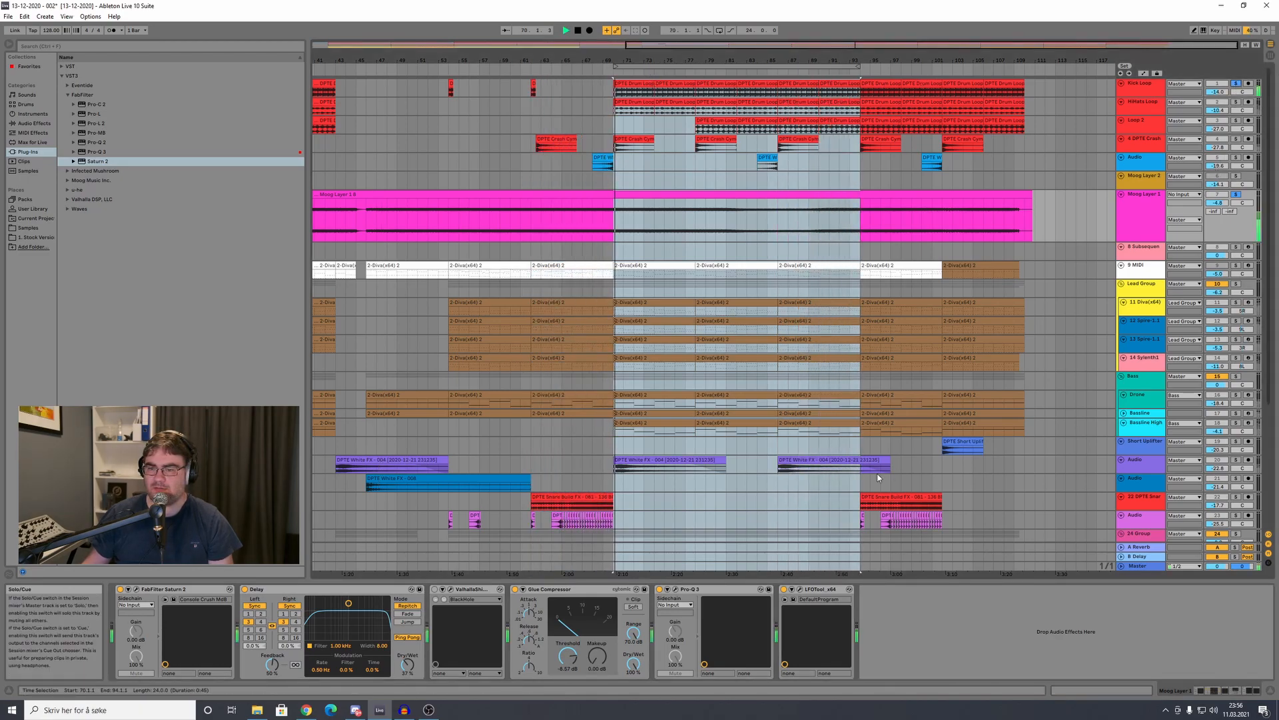
left_click(800, 589)
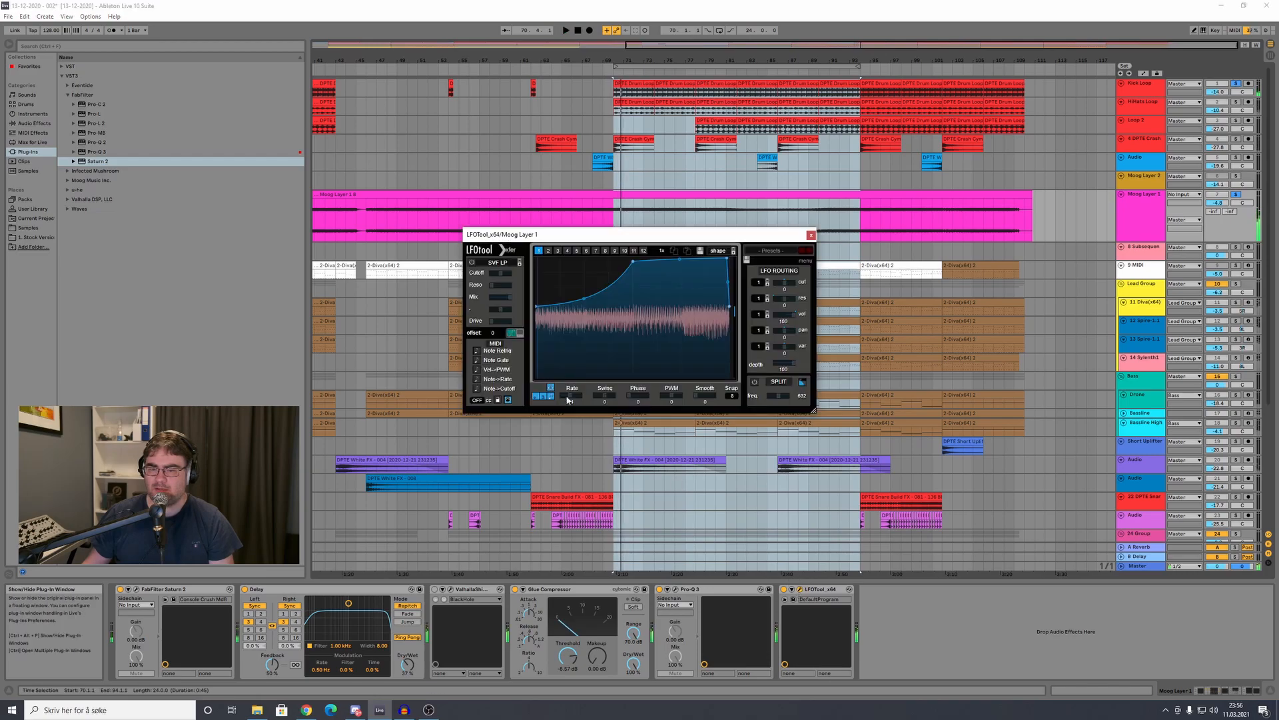
left_click(811, 235)
left_click(1143, 237)
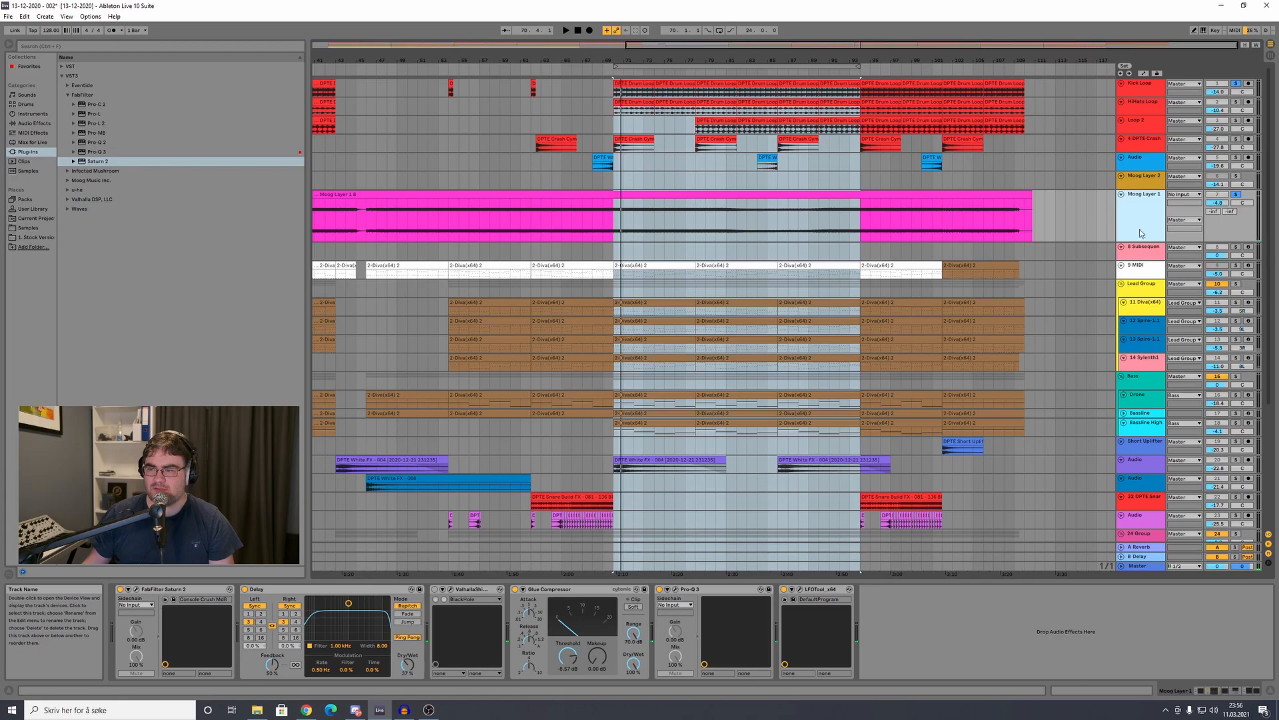
Step: Select the Moog Layer 1 audio clip, then the 9 MIDI track's clips from bar 46 through the last one
left_click(898, 195)
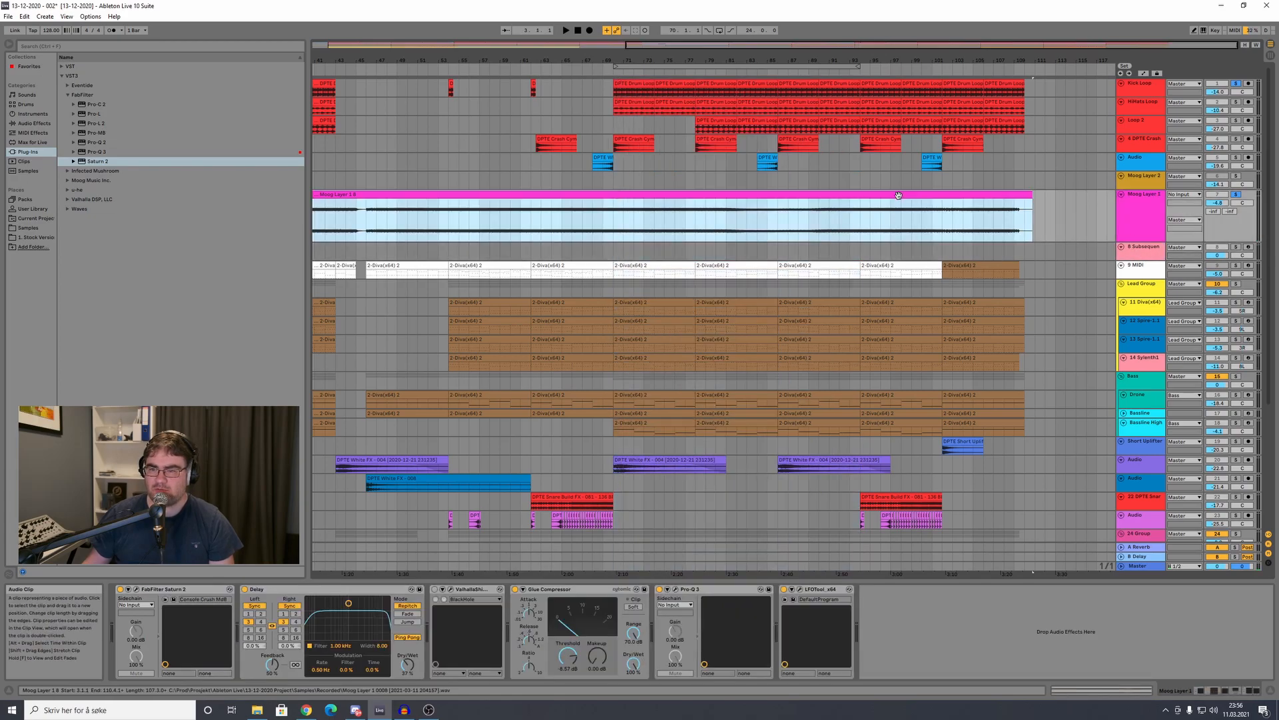
right_click(840, 234)
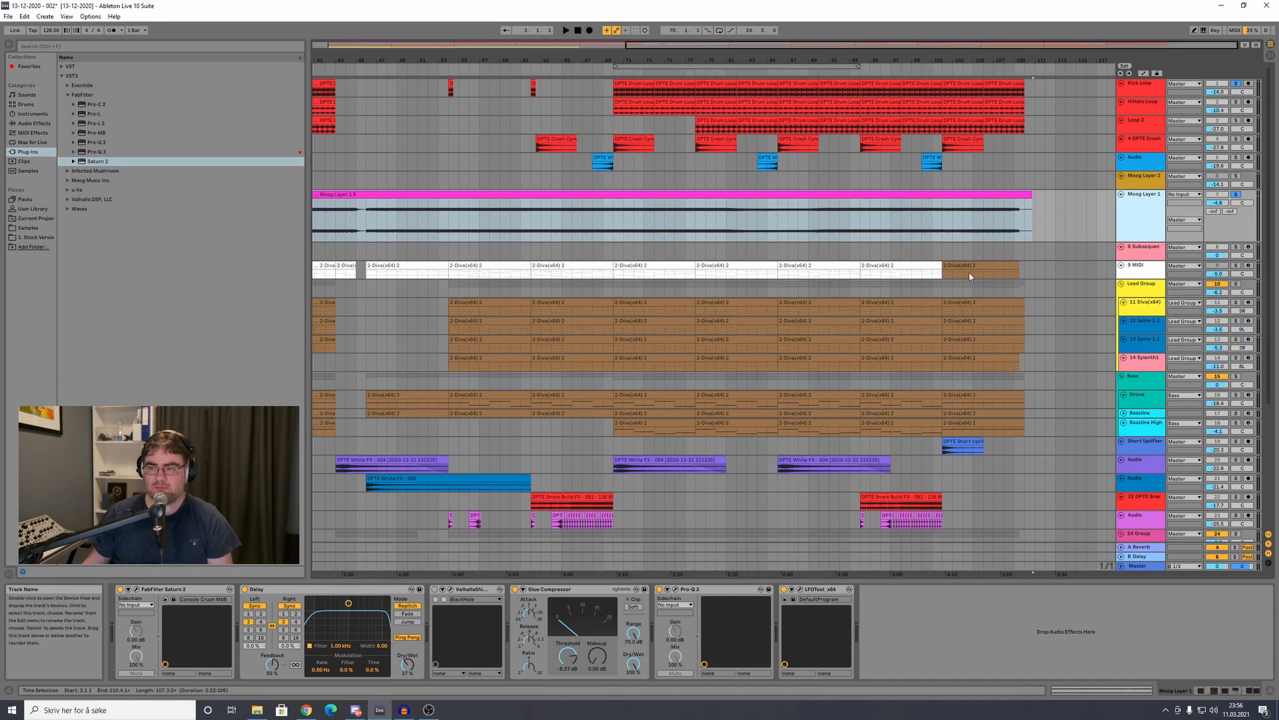
left_click(472, 265)
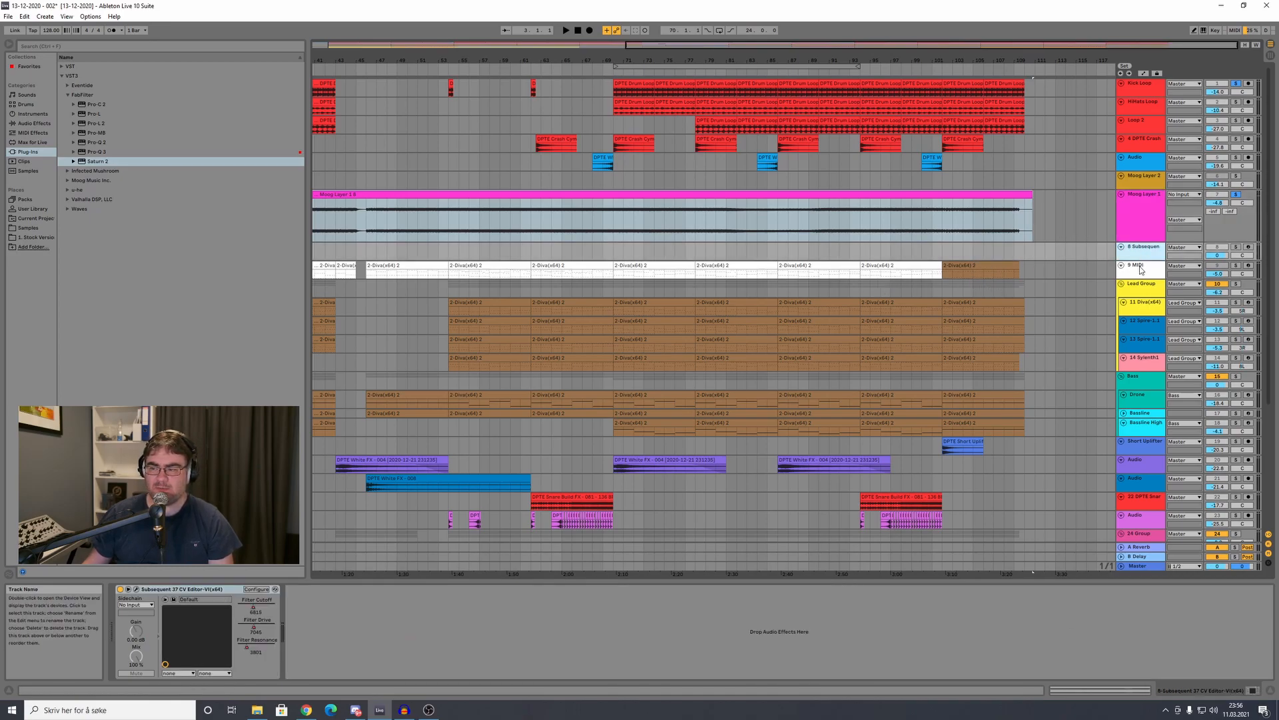
left_click(388, 266)
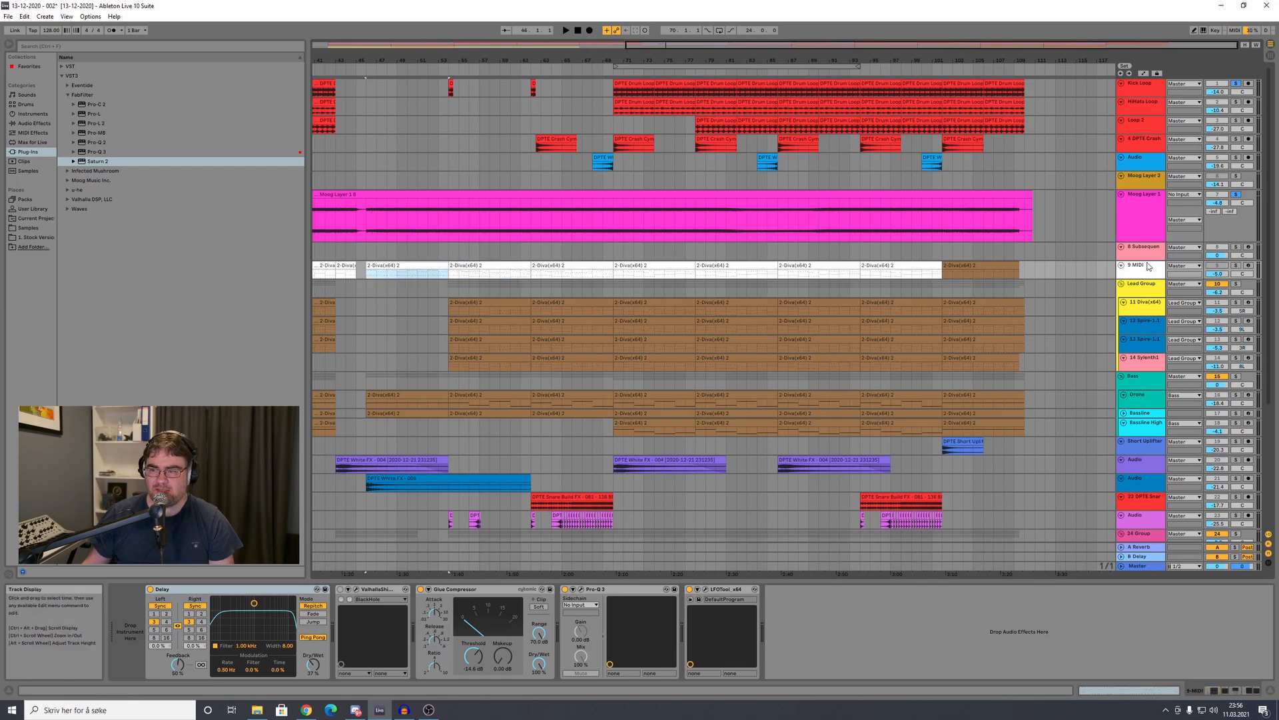
left_click(987, 265, "shift")
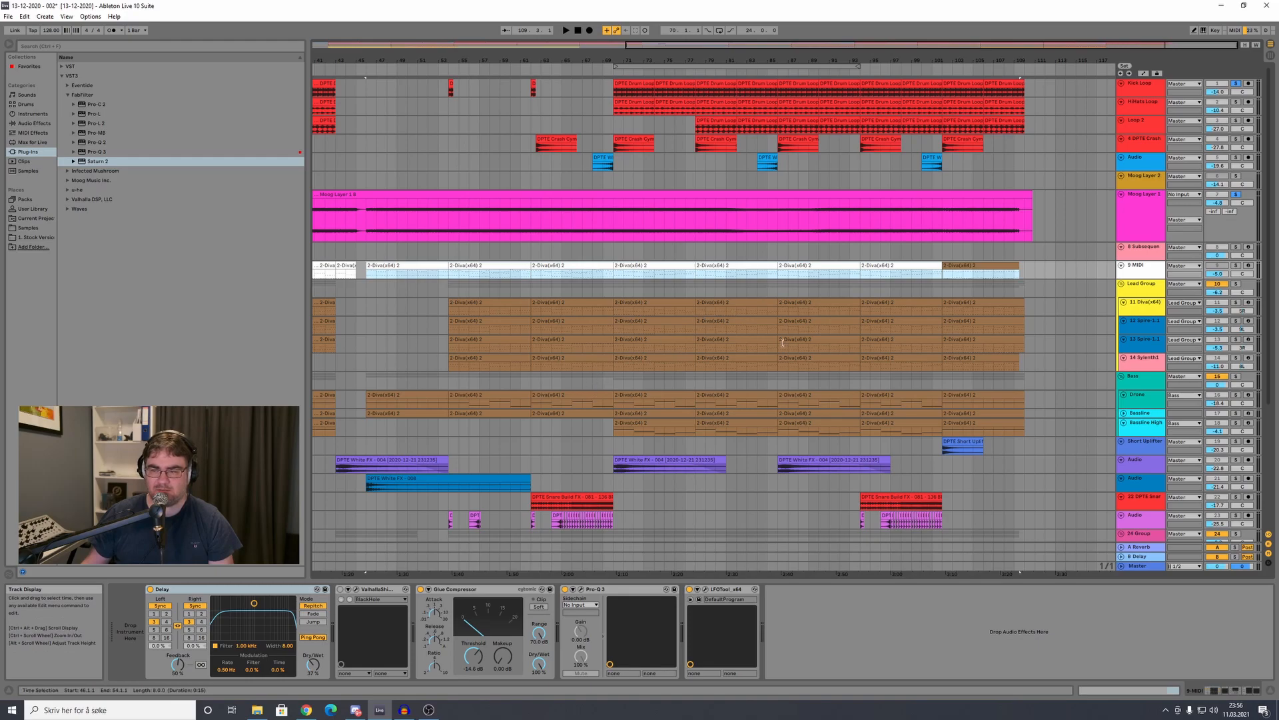
left_click(1141, 284)
scroll(990, 311, "down", 3)
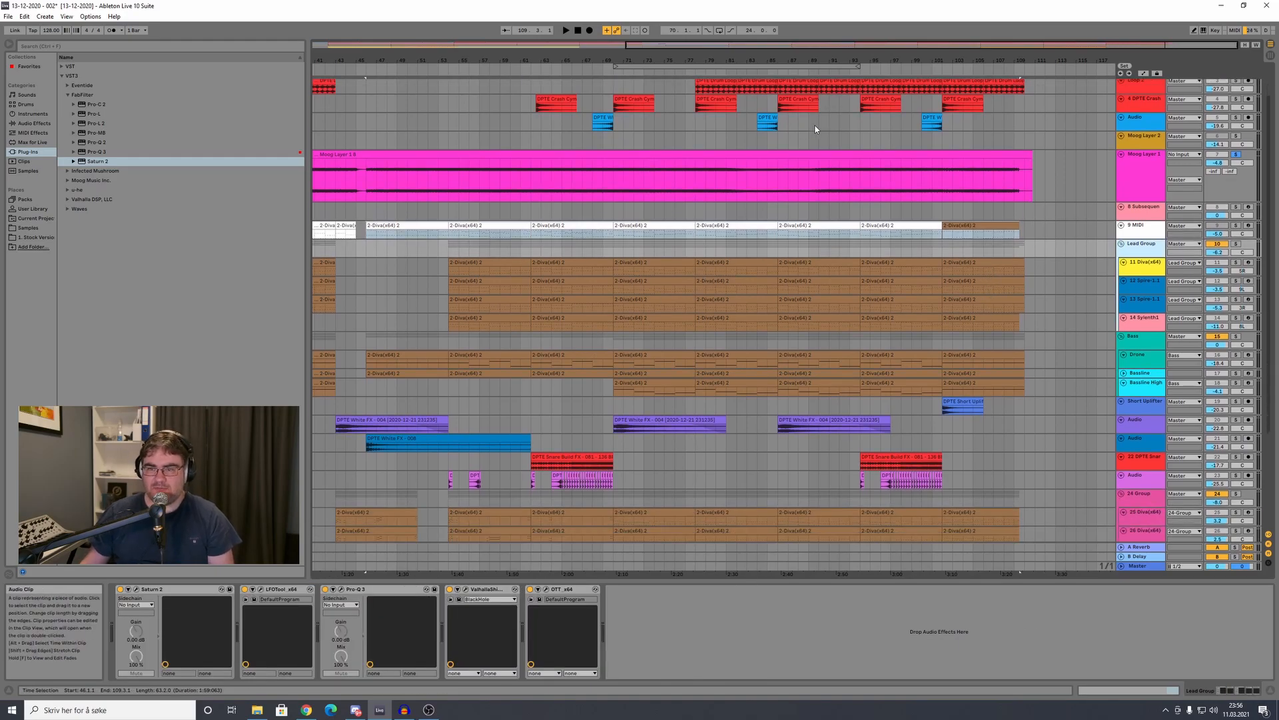
mouse_move(635, 68)
left_mouse_down()
mouse_move(707, 71)
mouse_move(637, 75)
left_mouse_up()
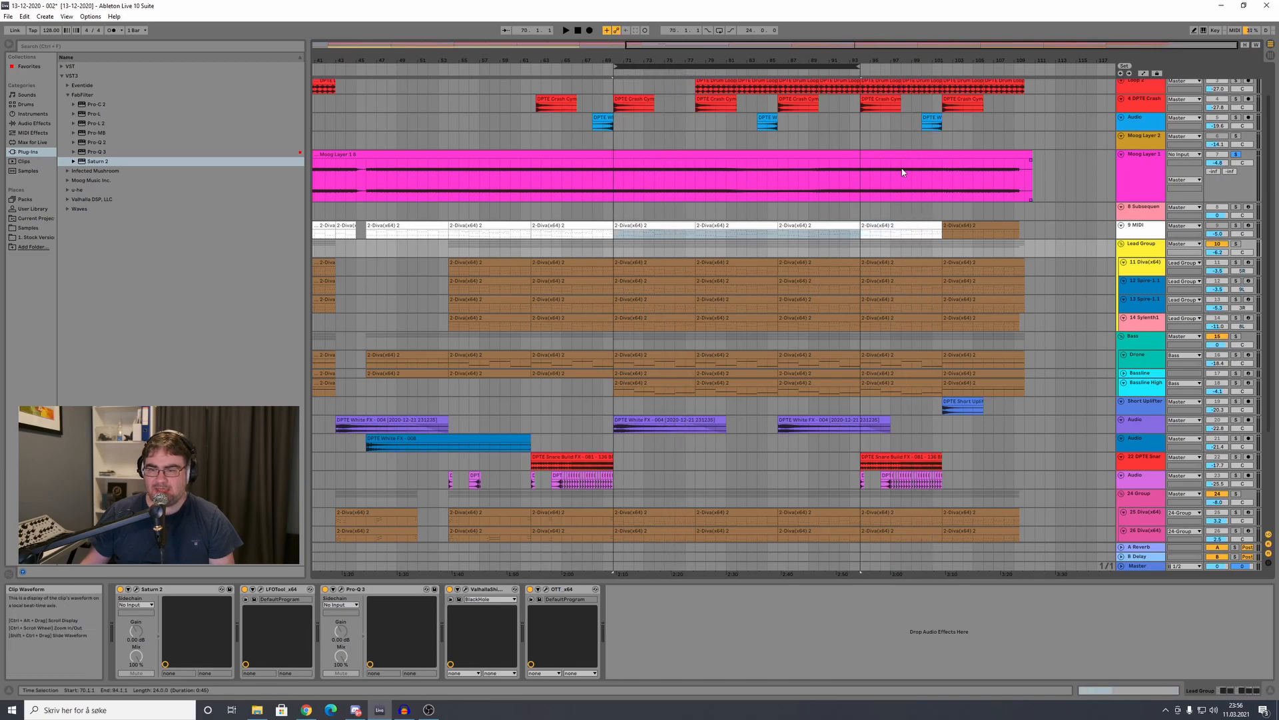
Step: View the device chains of the Diva, Spire and Sylenth1 tracks inside the Lead Group
left_click(1142, 274)
left_click(1144, 295)
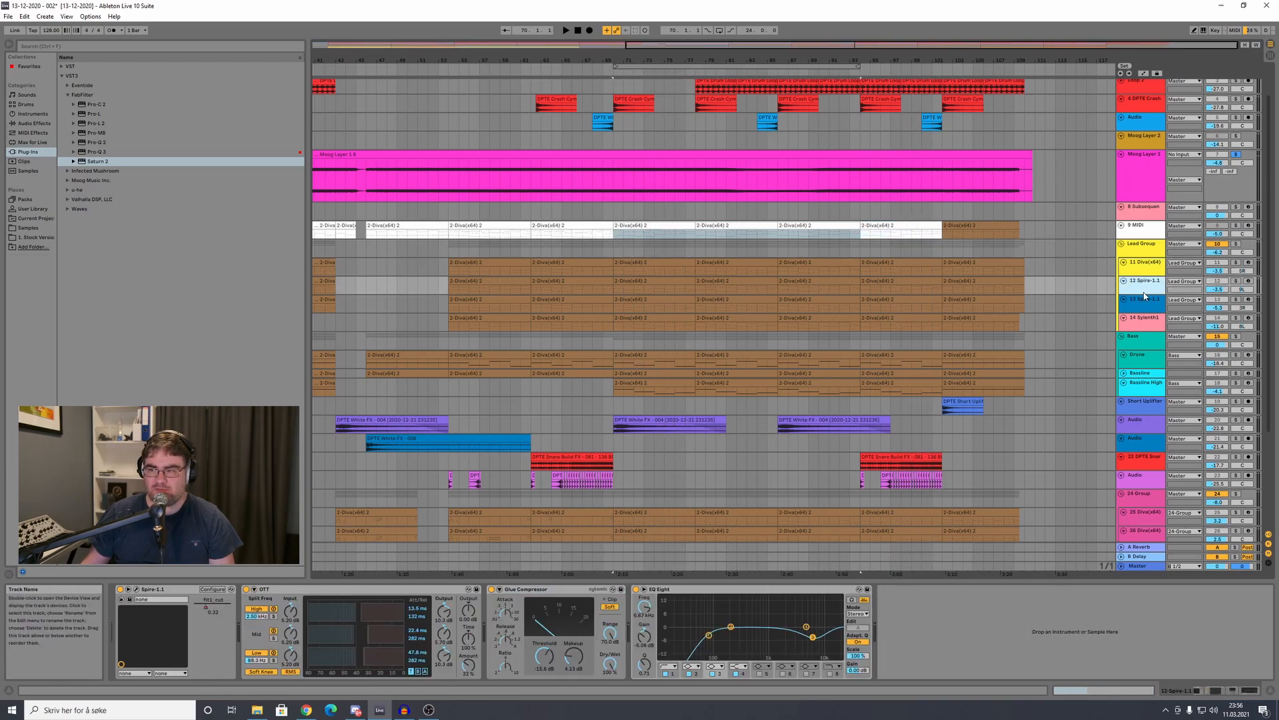
left_click(1145, 301)
left_click(1140, 322)
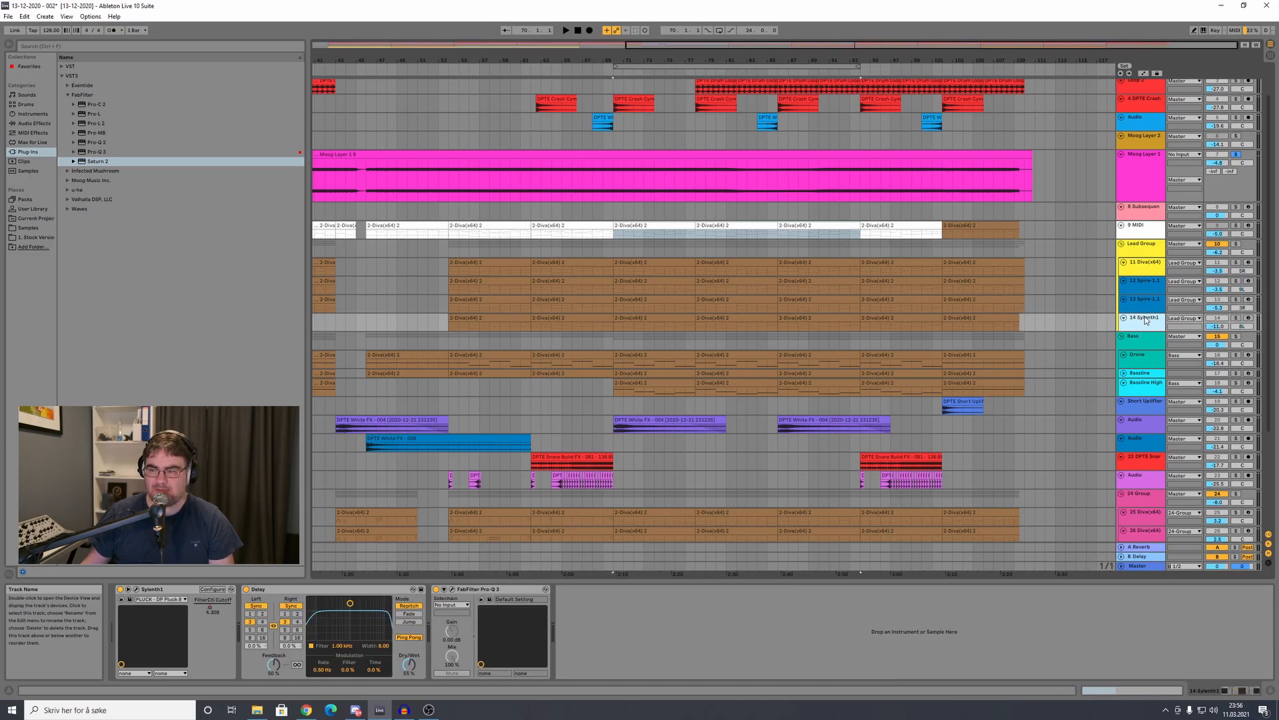
left_click(1145, 274)
left_click(1148, 286)
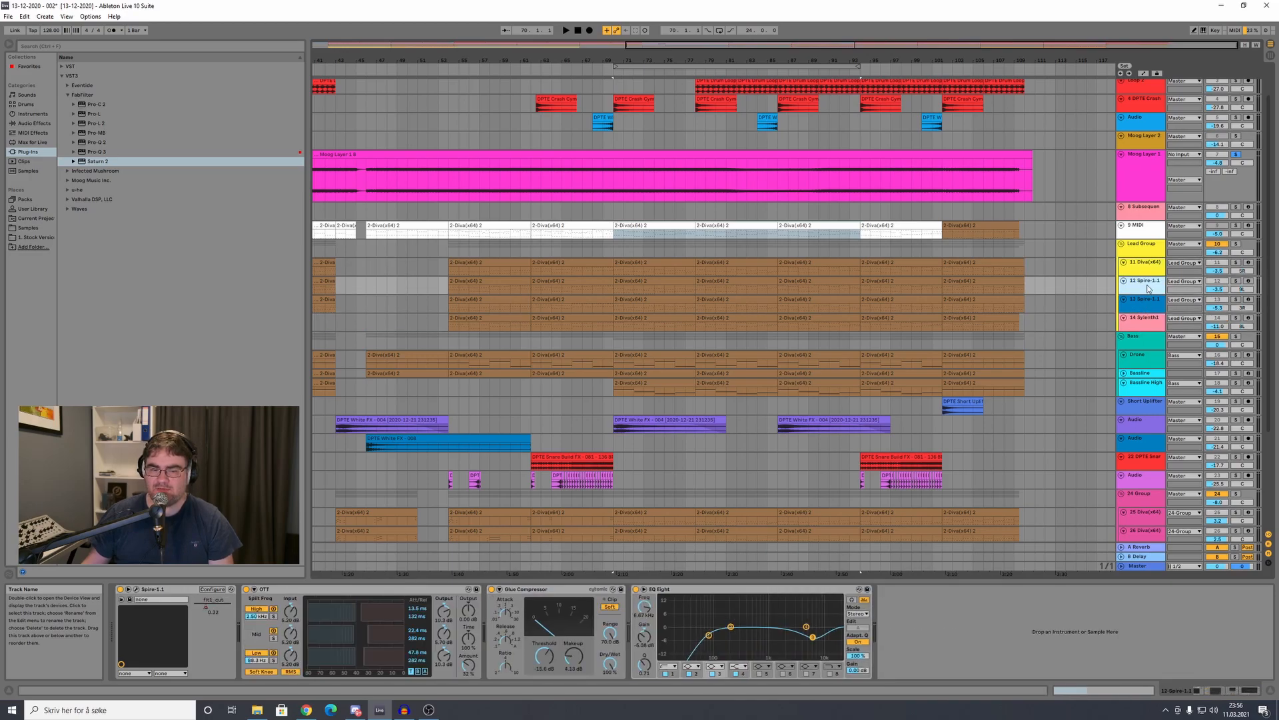
left_click(1149, 305)
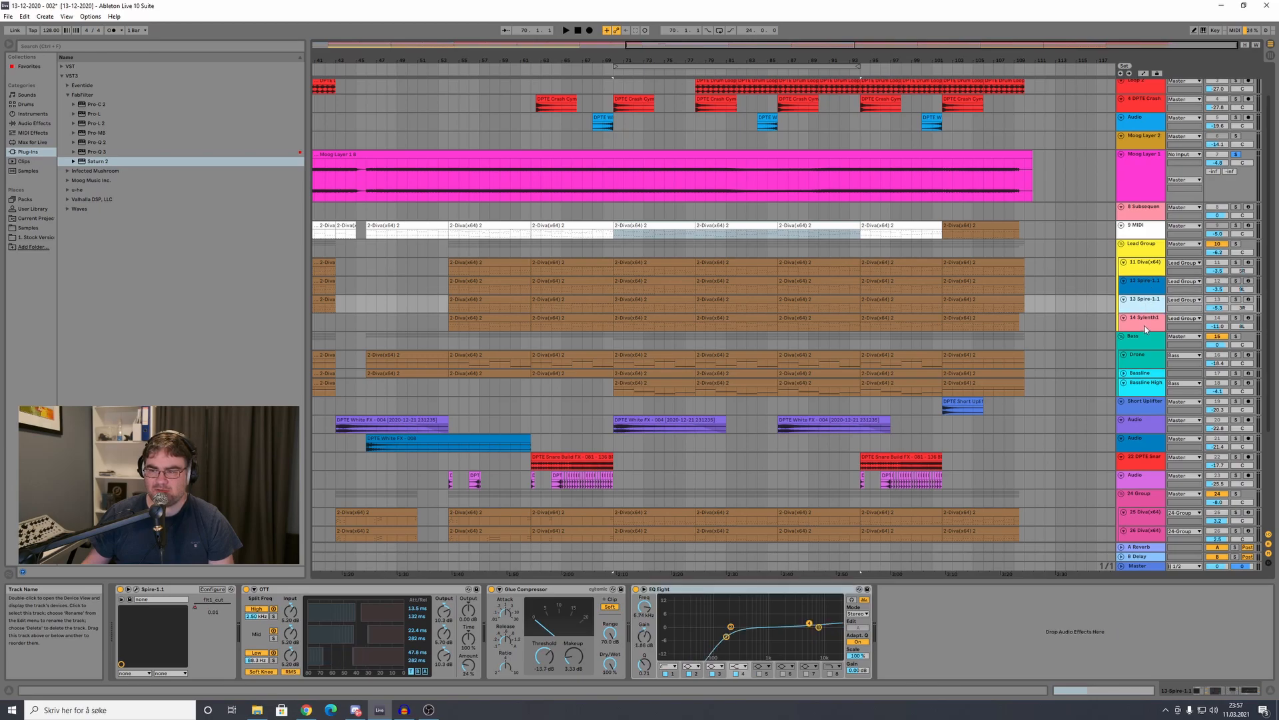
left_click(1146, 324)
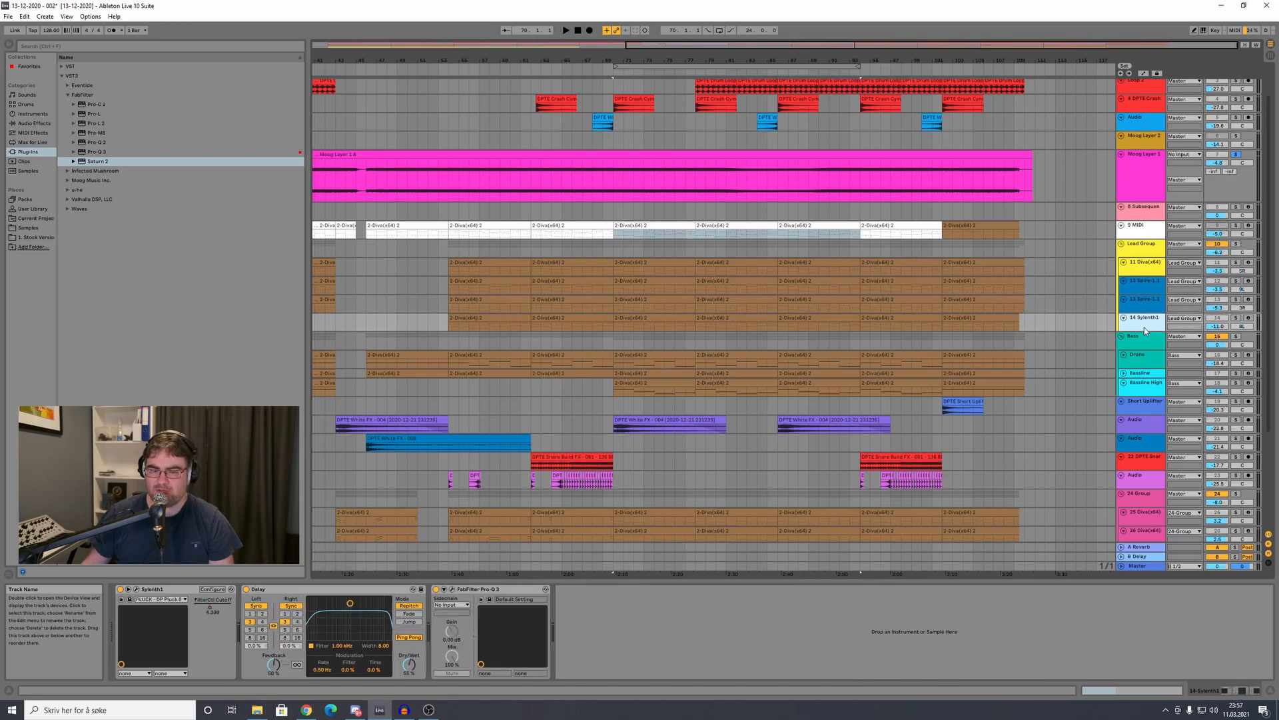
Step: Turn on looping, solo the Diva track in the Lead Group, and audition it with the loop shortened to 8 bars from bar 70
left_click(719, 30)
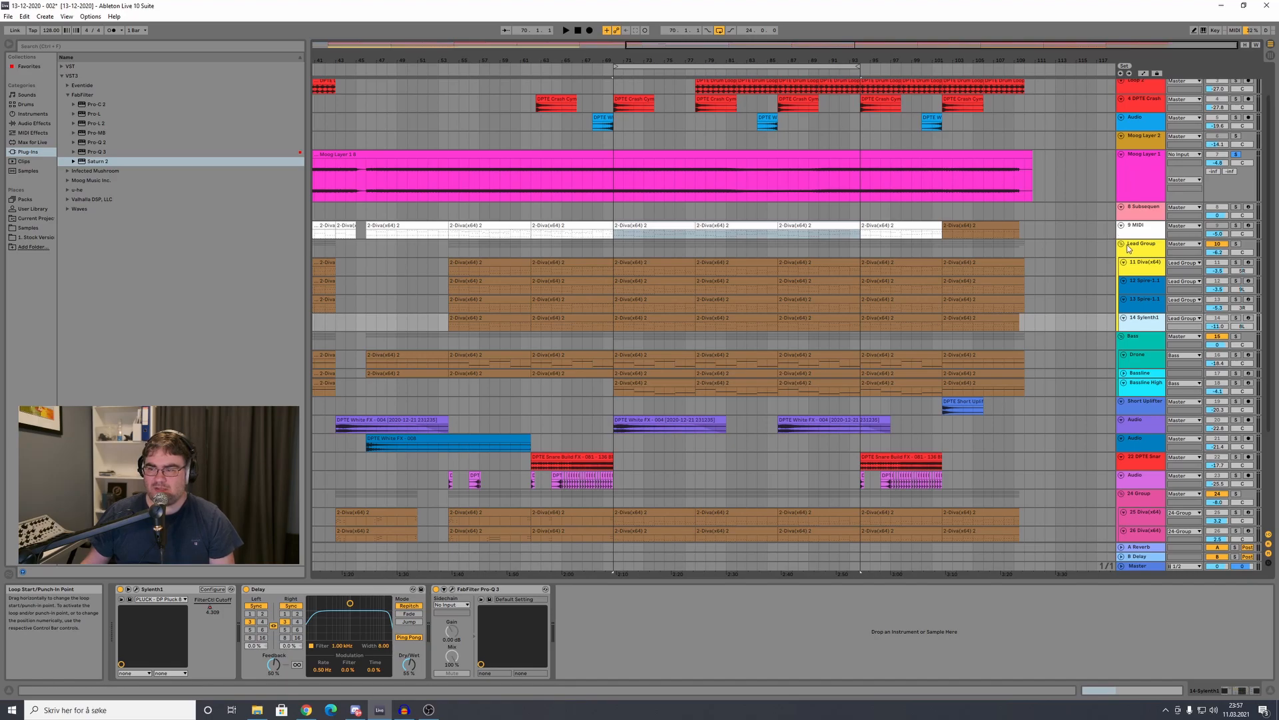
left_click(1238, 261)
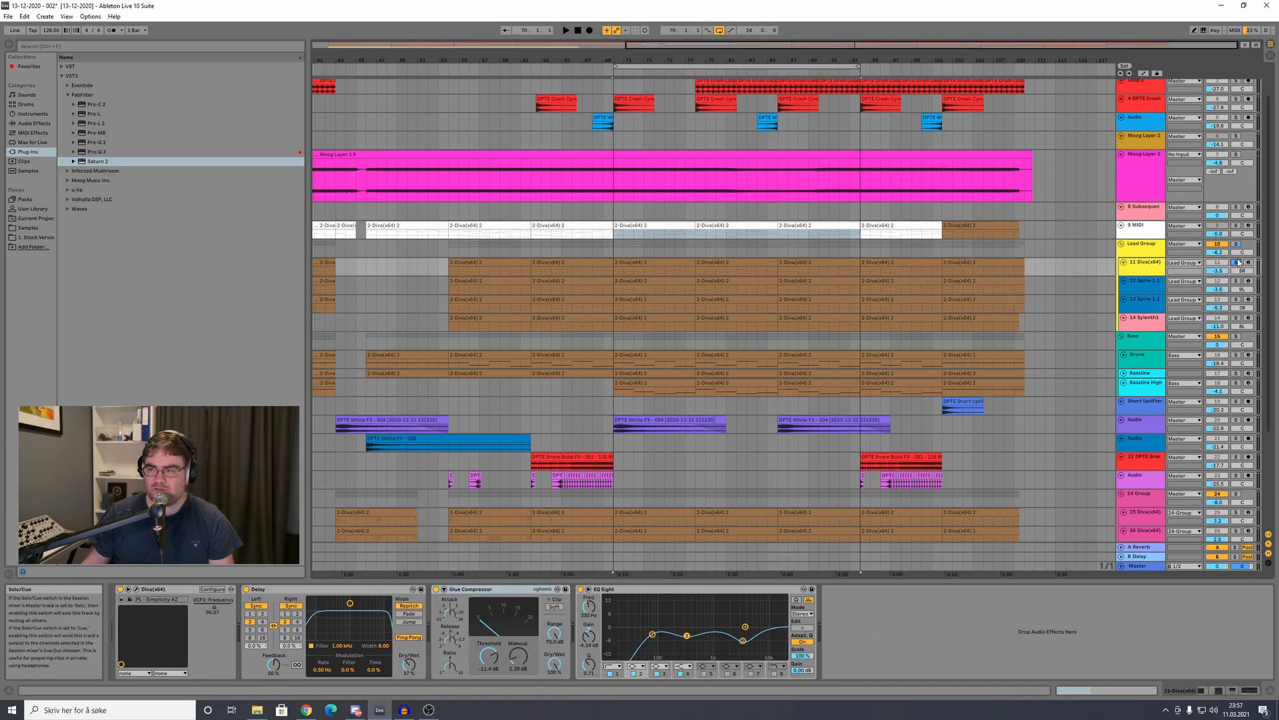
key("space")
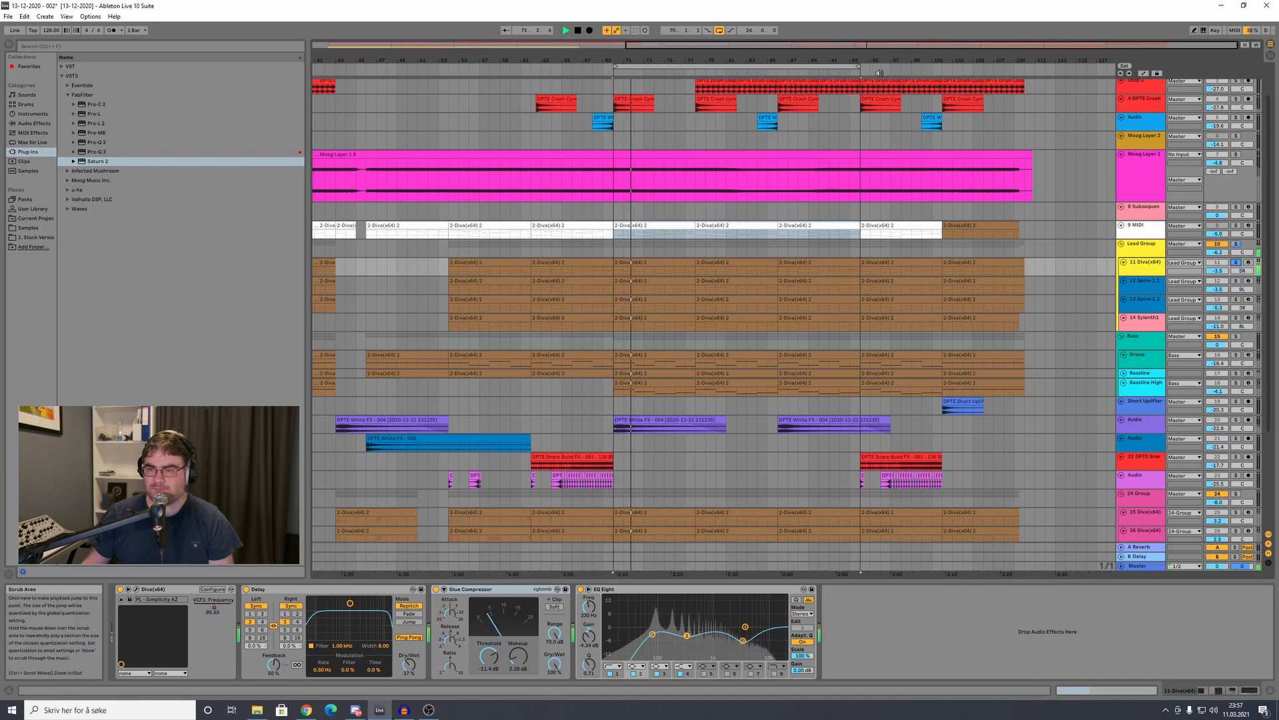
left_click_drag(859, 68, 693, 67)
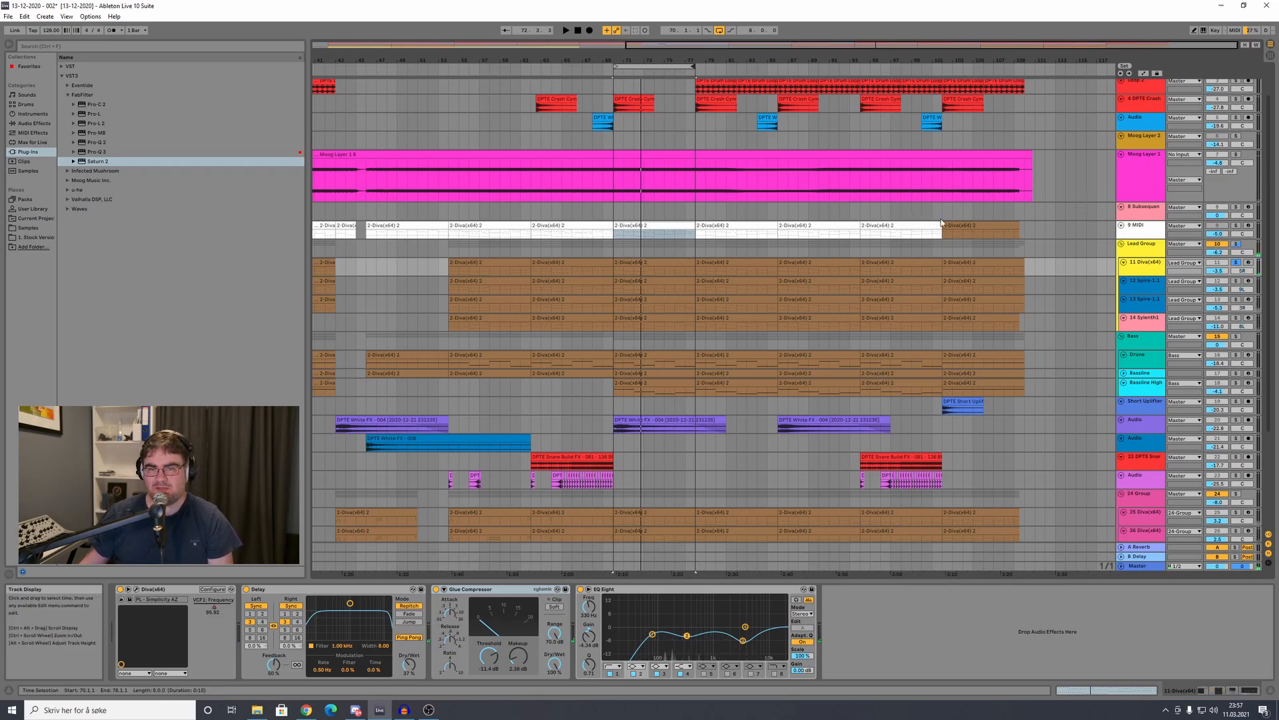
key("space")
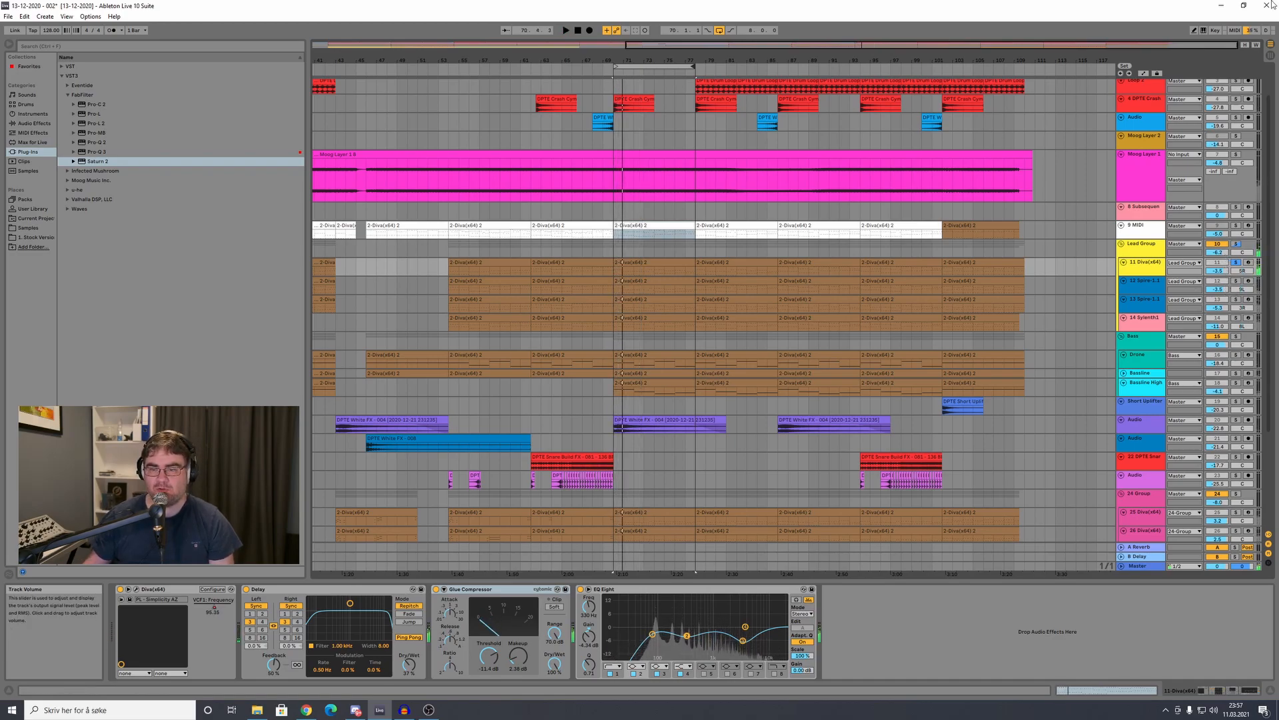
key("space")
Step: Solo Moog Layer 1, both Spire tracks and Sylenth1 alongside Diva during playback, extending the loop to 16 bars
left_click(1236, 156)
left_click(1236, 282)
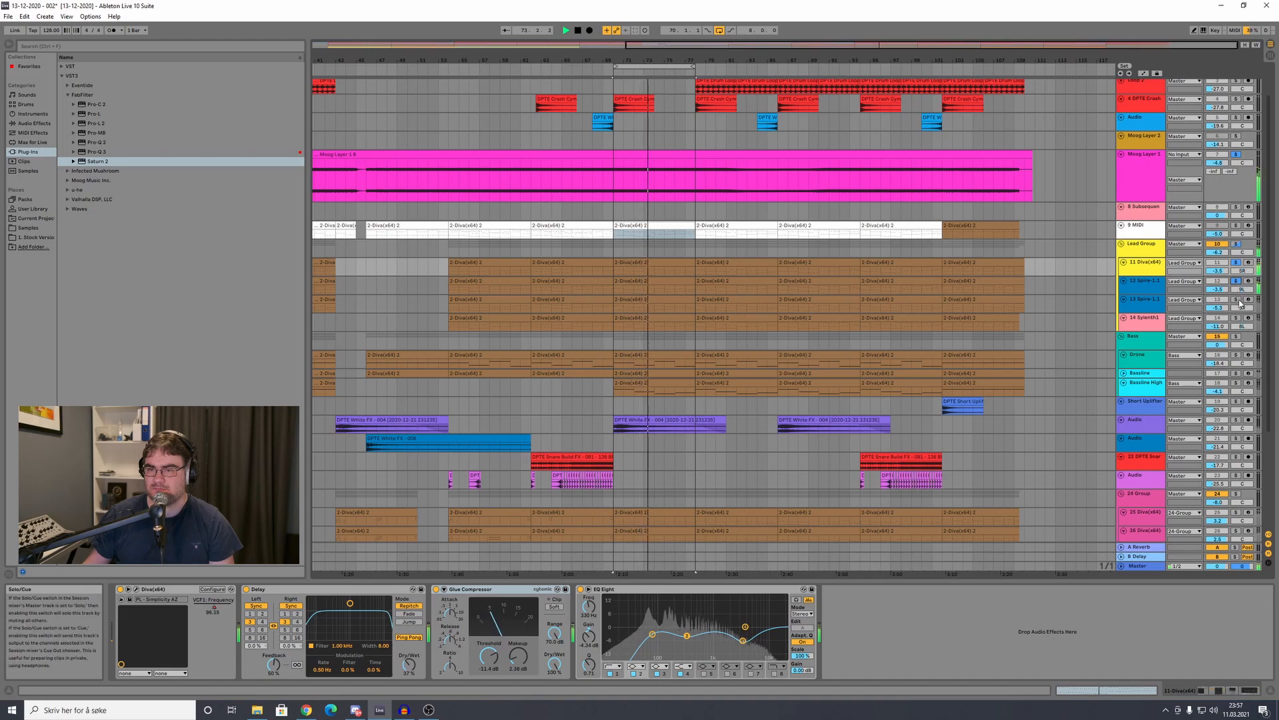
left_click(1236, 300)
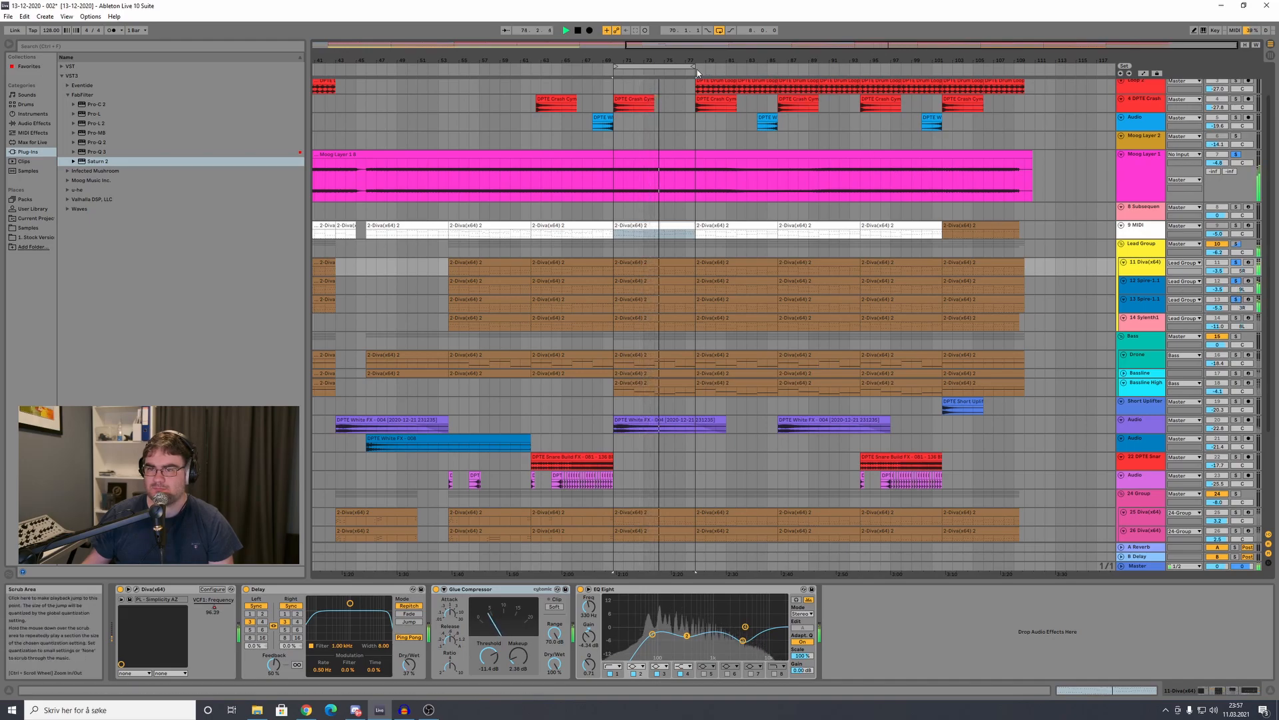
left_click_drag(693, 67, 777, 66)
left_click(1236, 318)
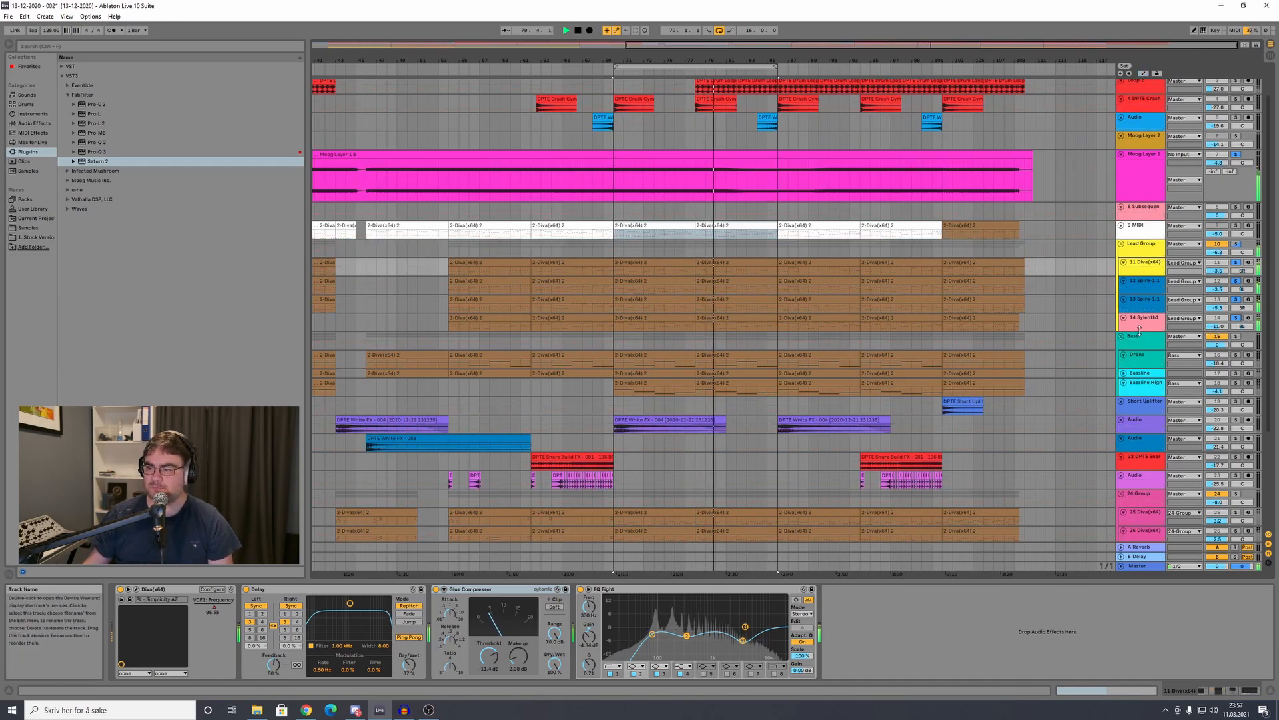
Step: Increase the height of the Sylenth1, both Spire and Diva tracks in the Lead Group so their MIDI notes show
left_click_drag(1141, 332, 1141, 370)
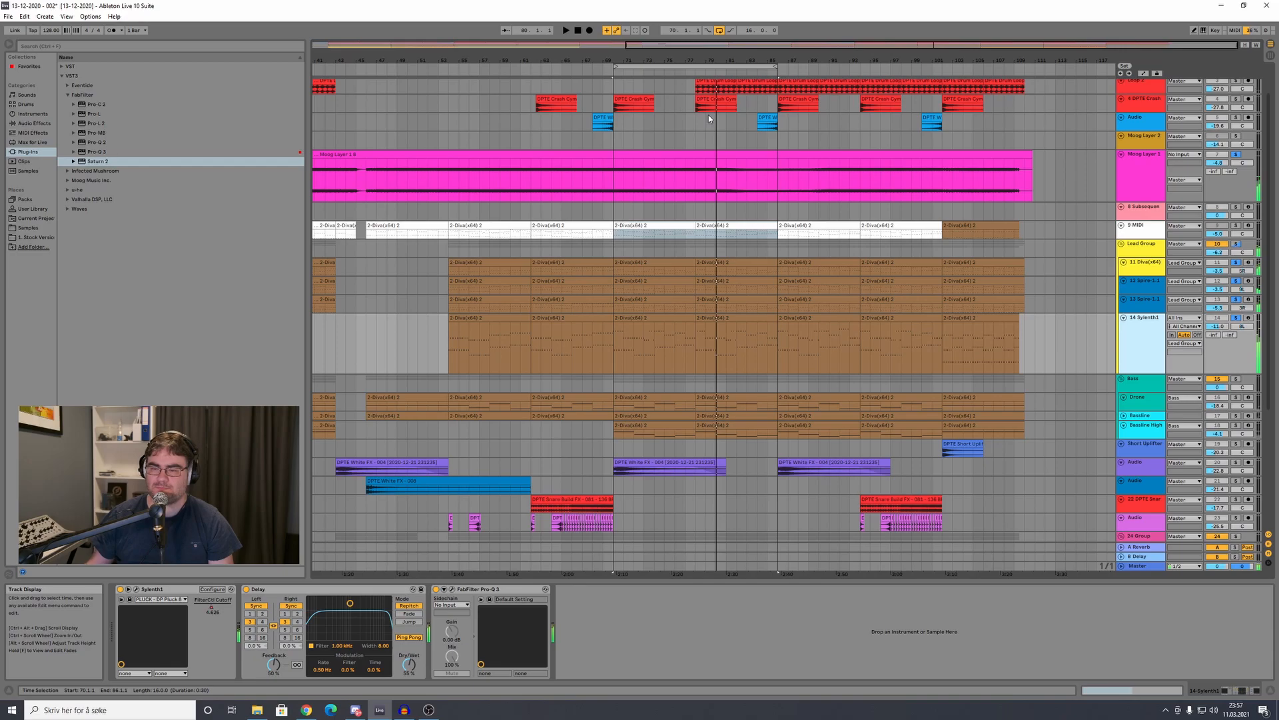
left_click_drag(1140, 310, 1141, 345)
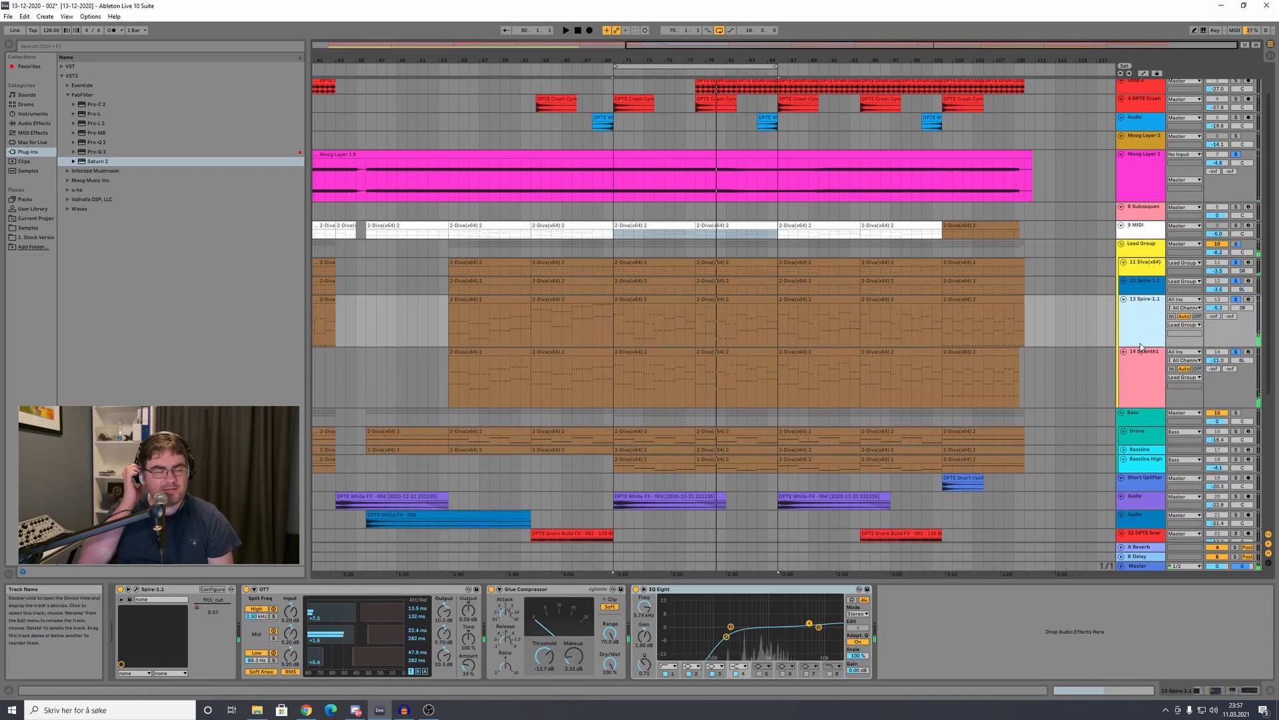
left_click_drag(1141, 297, 1140, 333)
left_click_drag(1138, 276, 1138, 312)
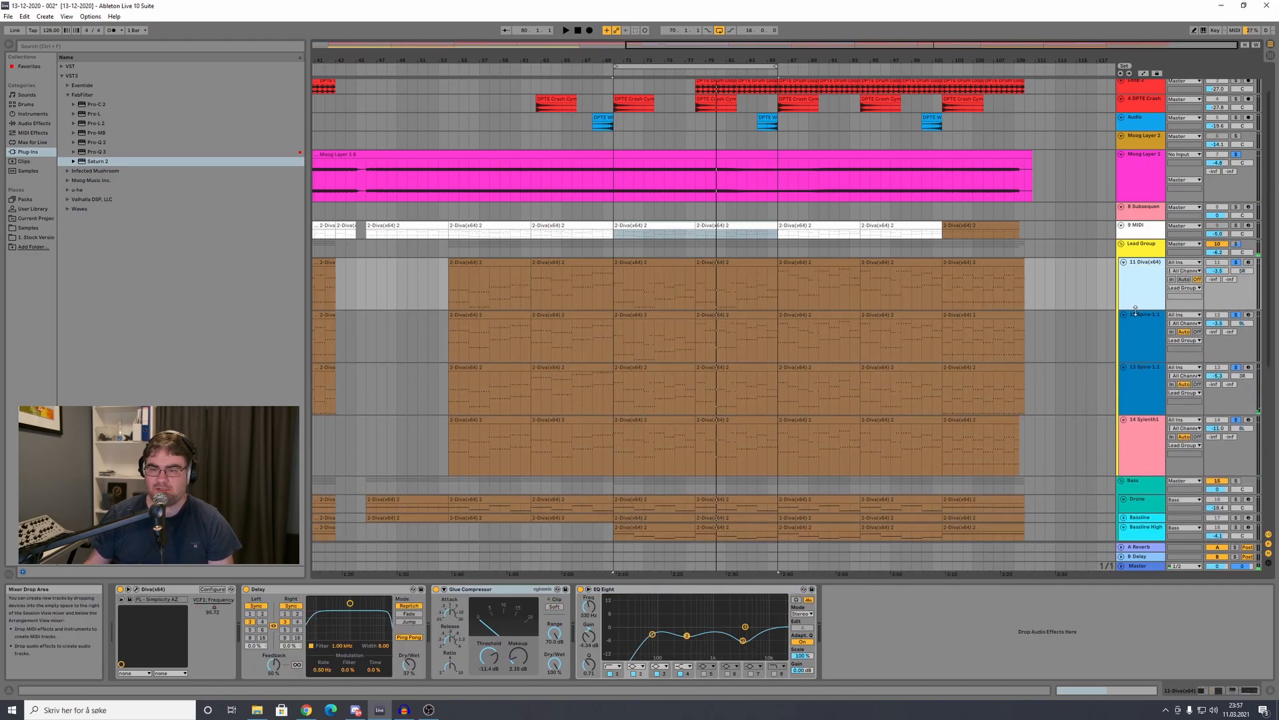
scroll(951, 351, "down", 4)
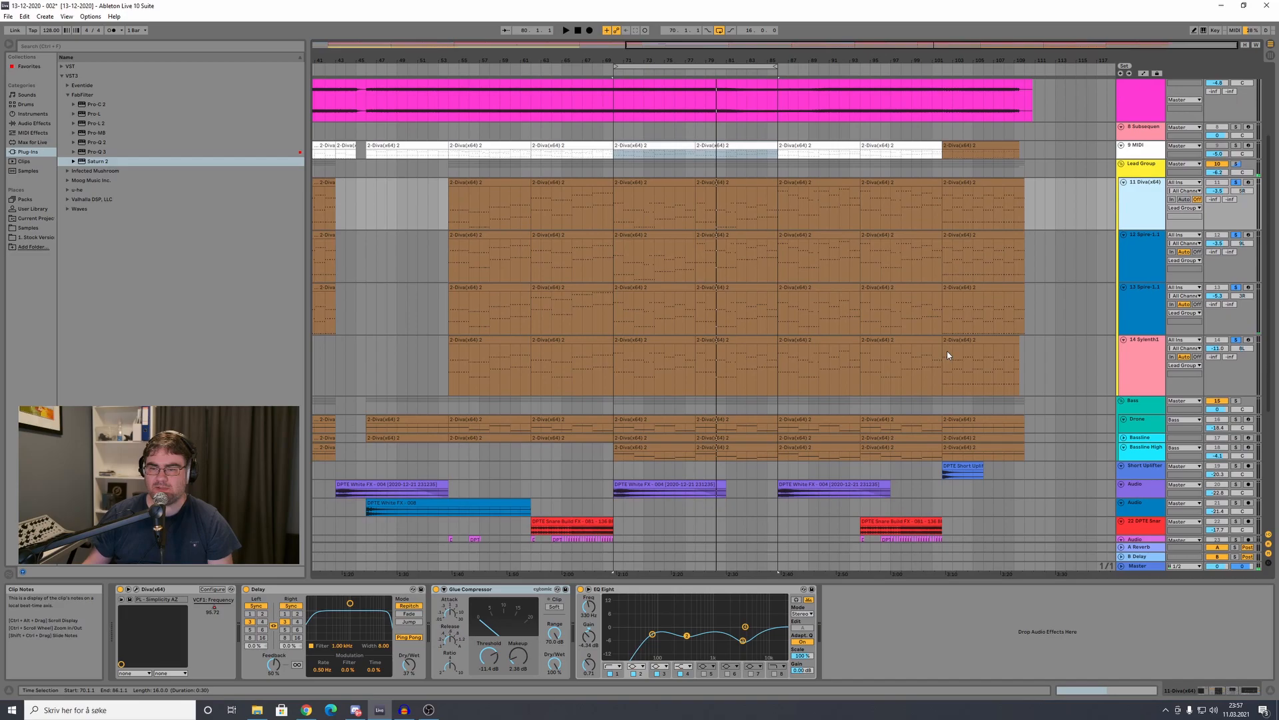
Step: Show the Sylenth1 track's filter cutoff automation, extend the loop to 32 bars, and play from shortly before bar 95
left_click(1154, 341)
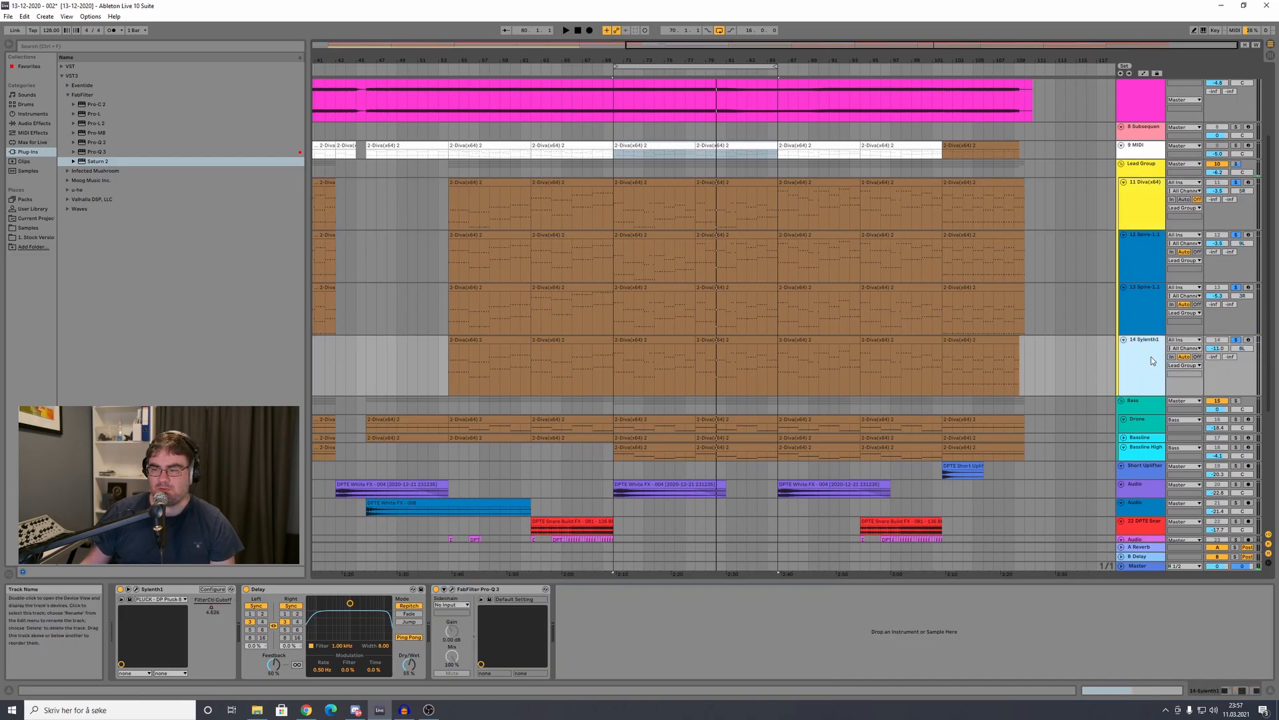
key("a")
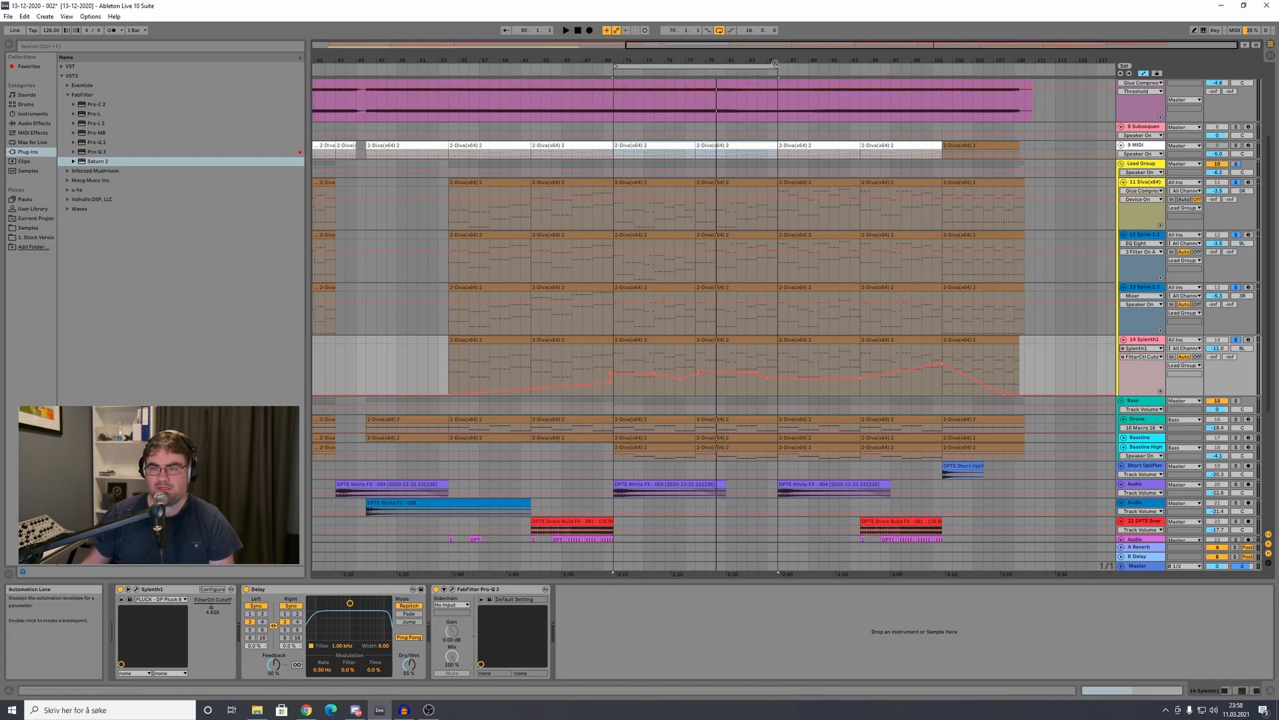
left_click_drag(773, 63, 941, 64)
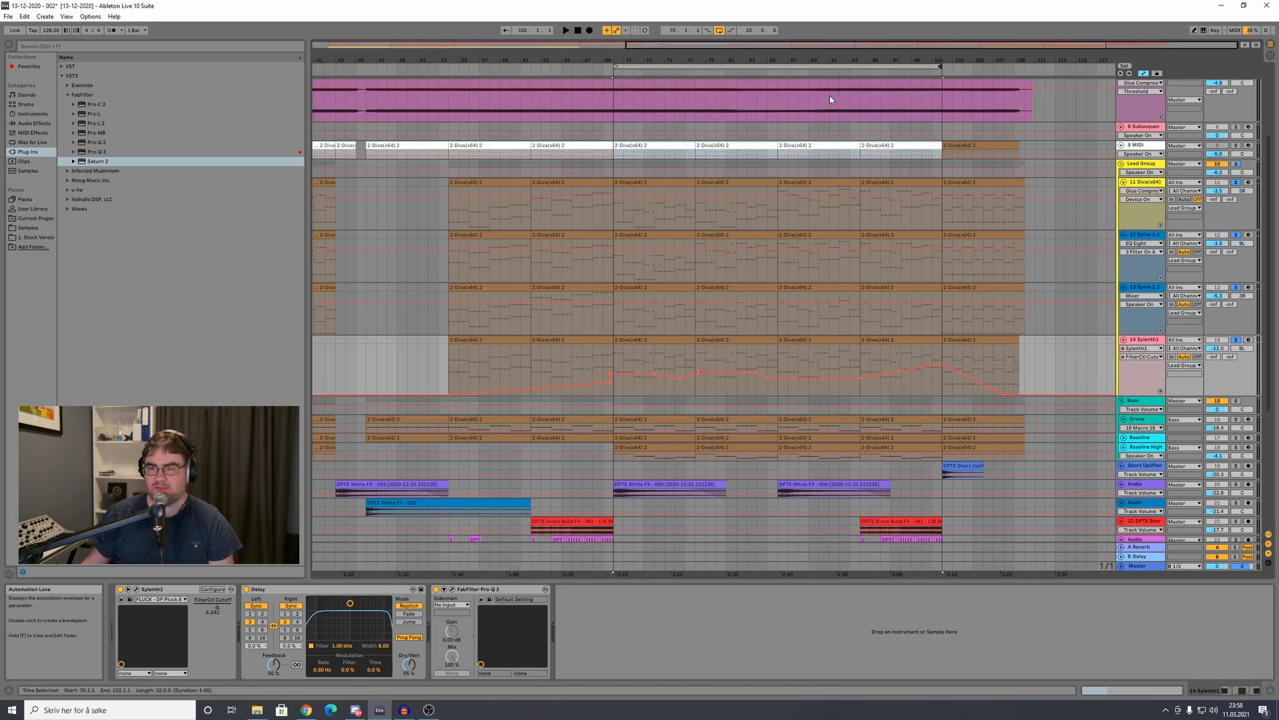
left_click(856, 71)
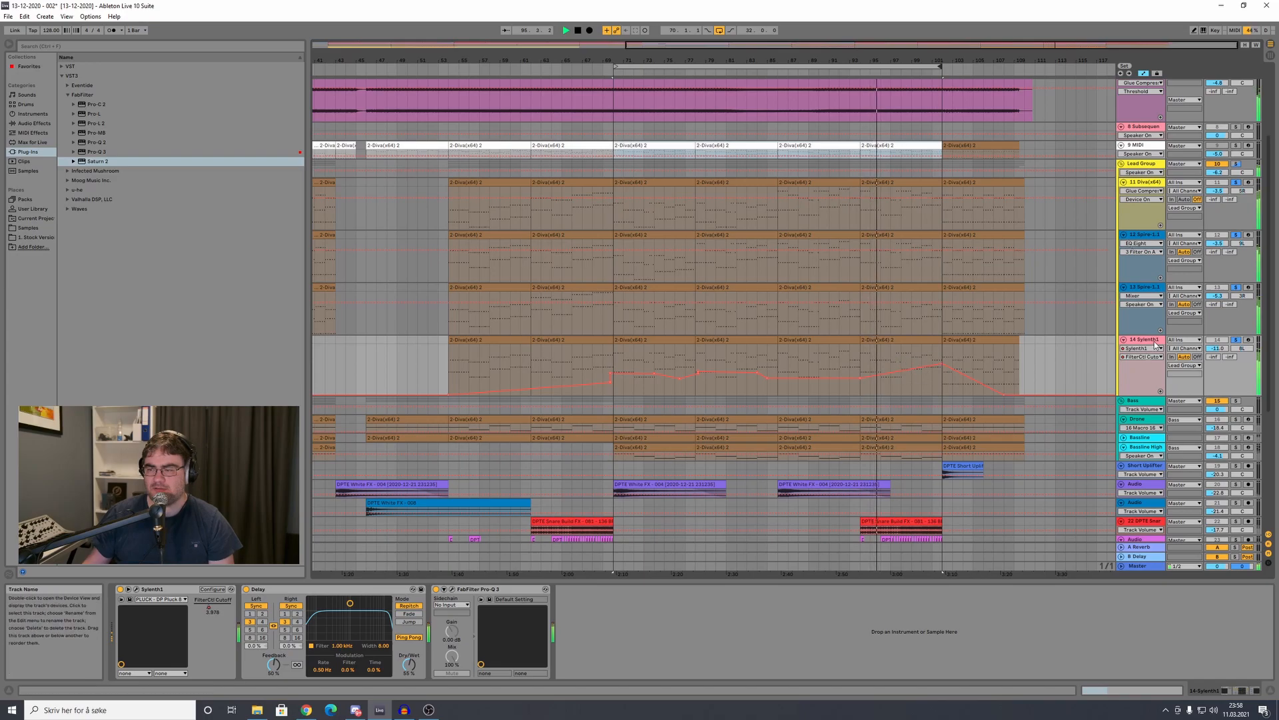
Step: Inspect the Sylenth1 synth window during playback, solo the whole Lead Group, and close the synth window
left_click(137, 591)
left_click_drag(654, 218, 560, 62)
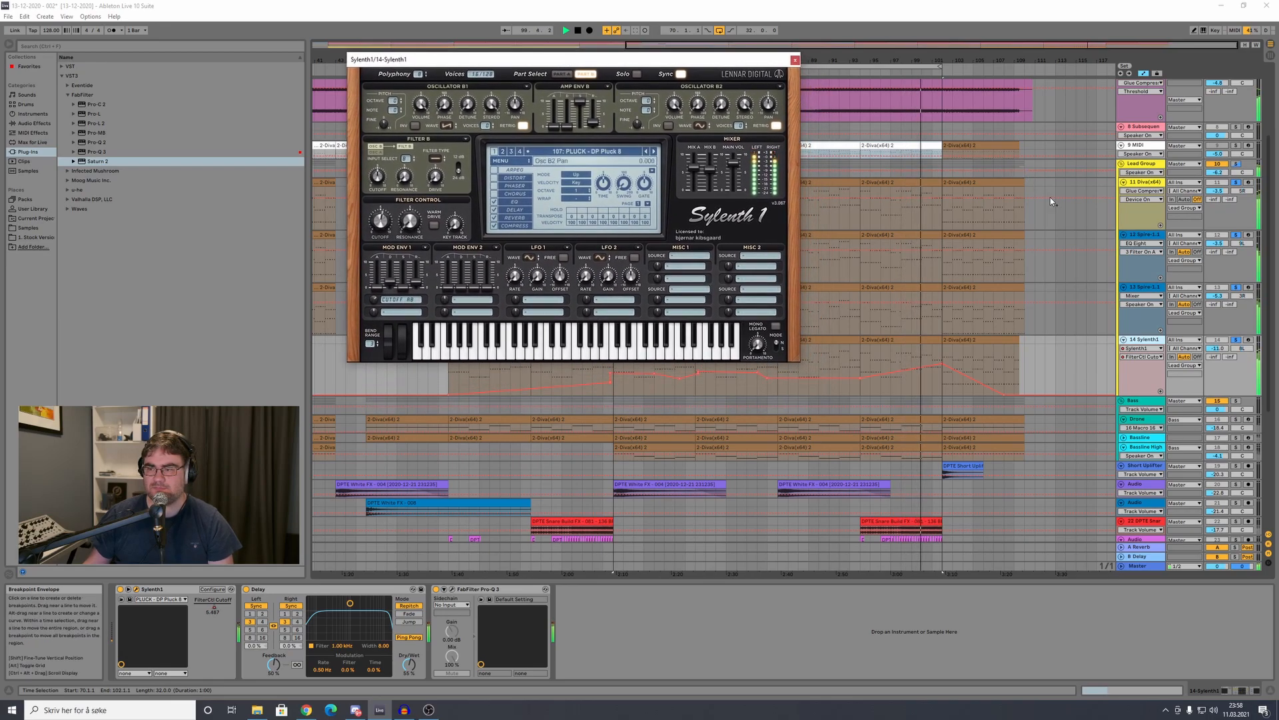
left_click(1237, 166)
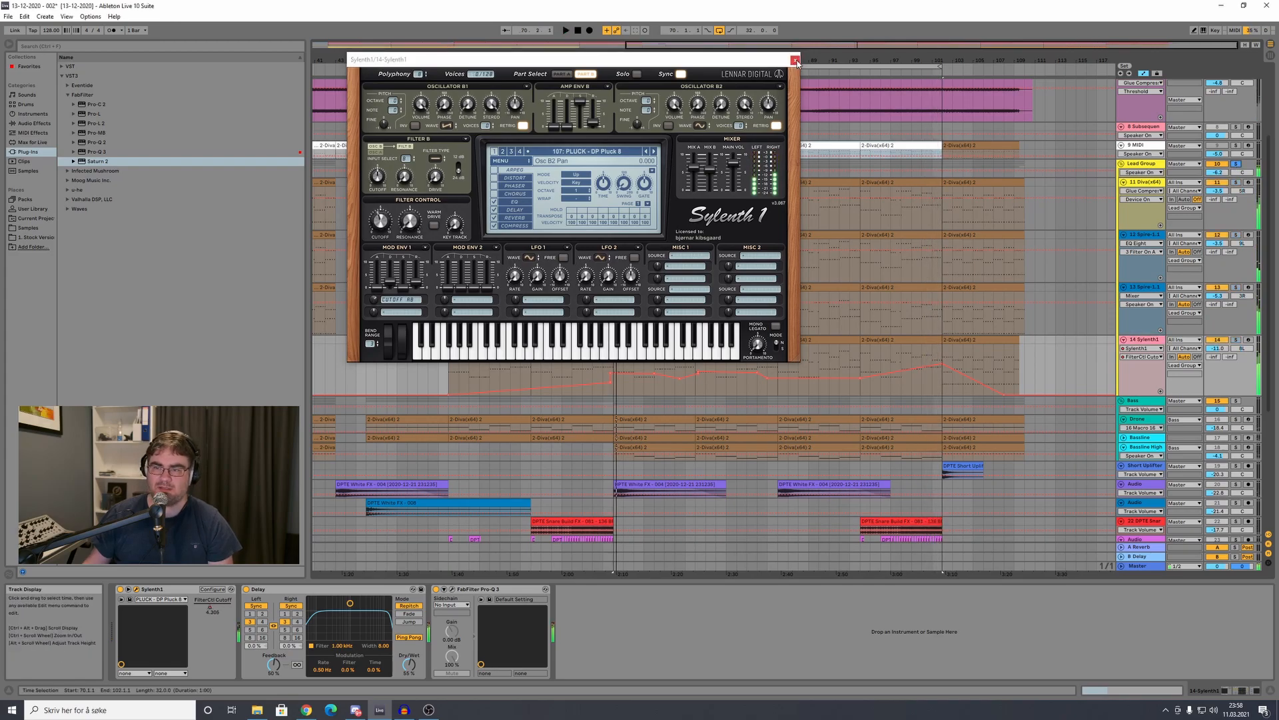
left_click(796, 60)
Step: Make the Lead Group track taller and go through its device chain and those of its Diva, Spire and Sylenth1 tracks
left_click(1144, 164)
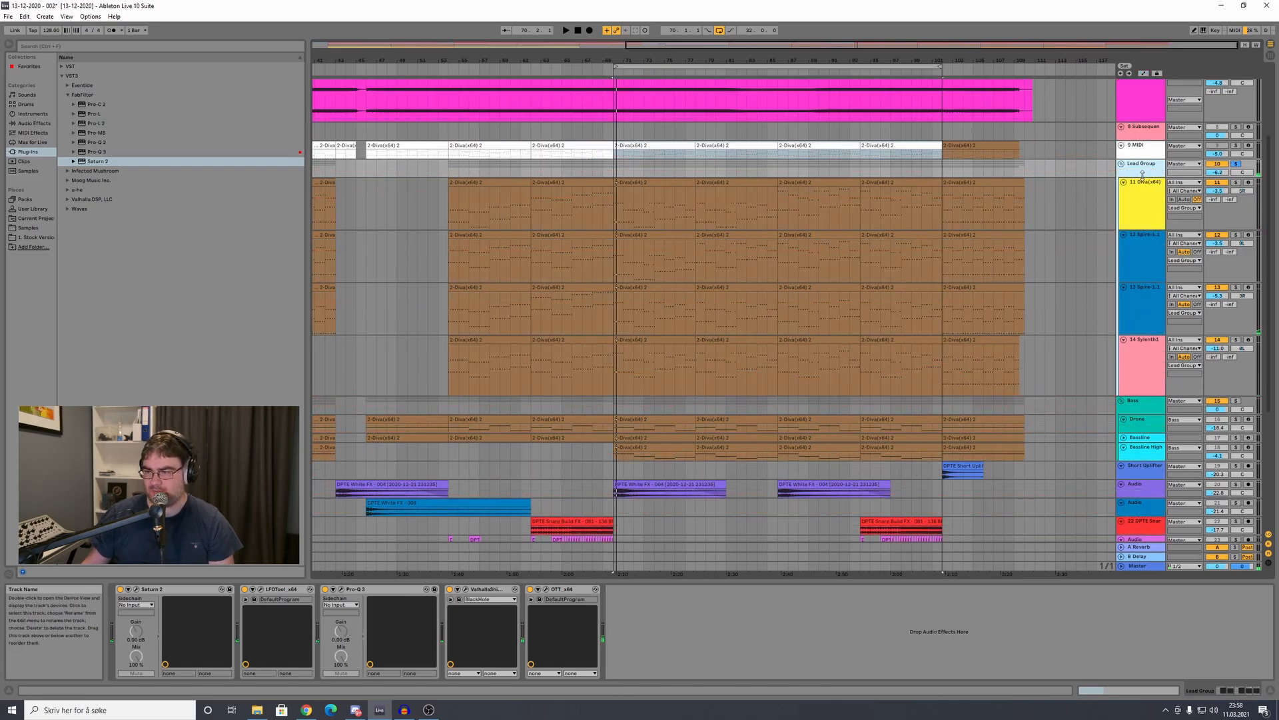
left_click_drag(1143, 175, 1144, 194)
left_click(1141, 218)
left_click(1143, 268)
left_click(1139, 321)
left_click(1136, 370)
left_click(1139, 179)
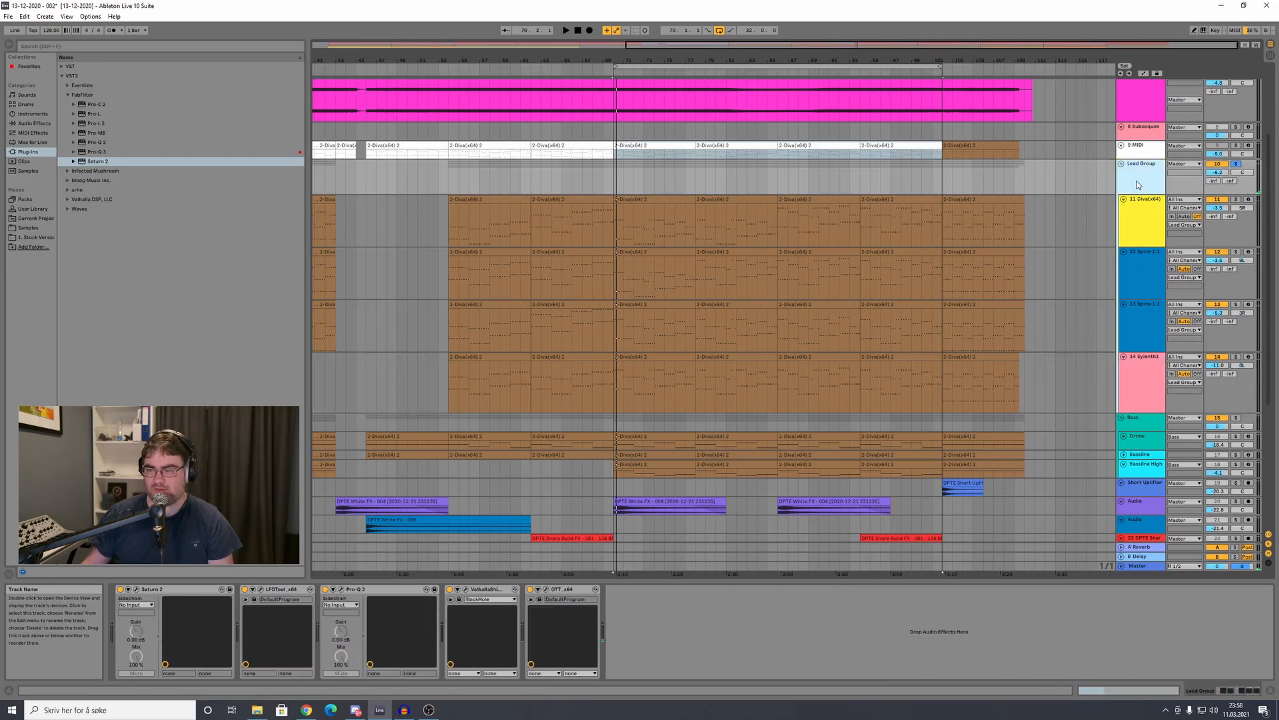
left_click(1155, 218)
left_click(1139, 397)
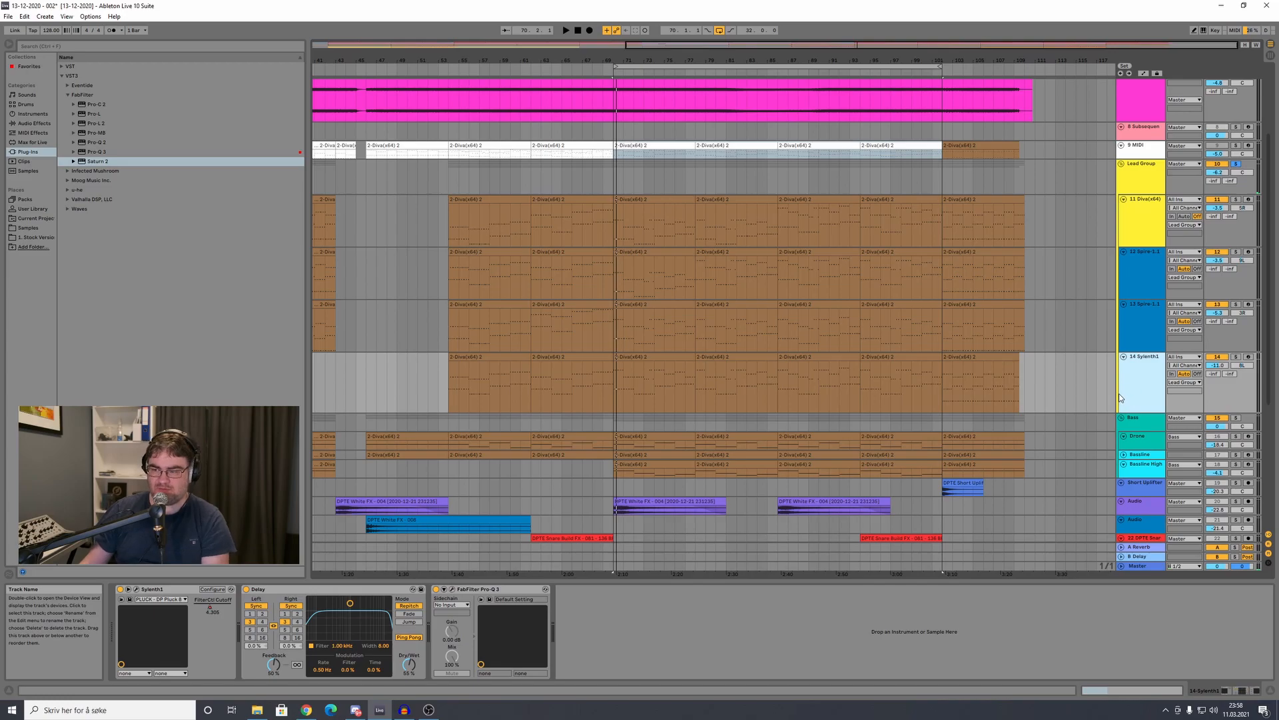
Step: Examine the Delay, Glue Compressor and EQ Eight on the Diva track
left_click(1150, 233)
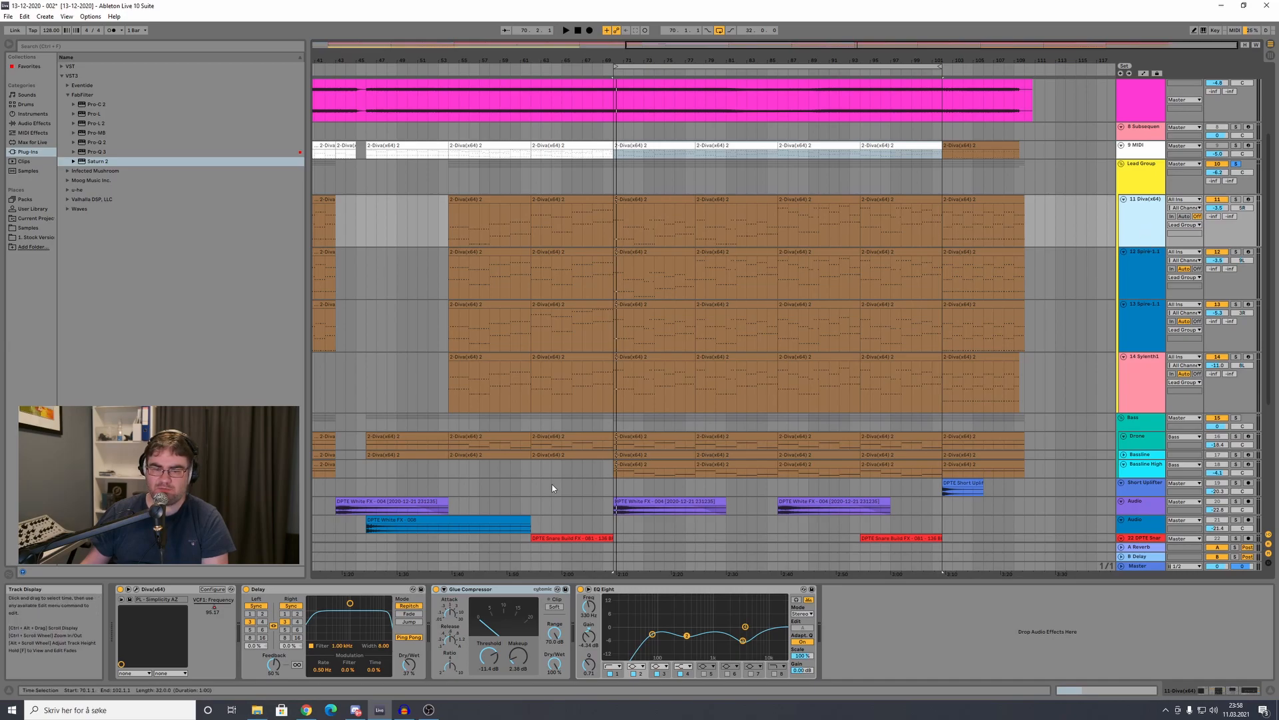
left_click(303, 591)
left_click(465, 590)
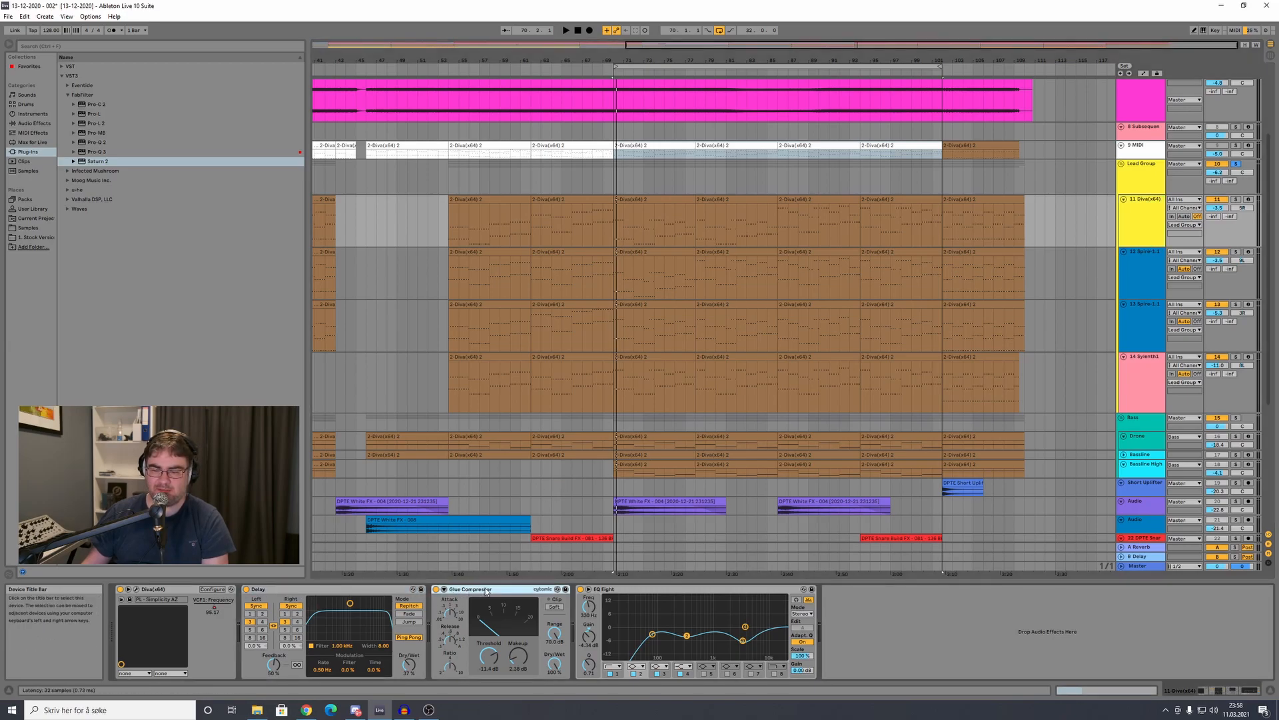
left_click(706, 589)
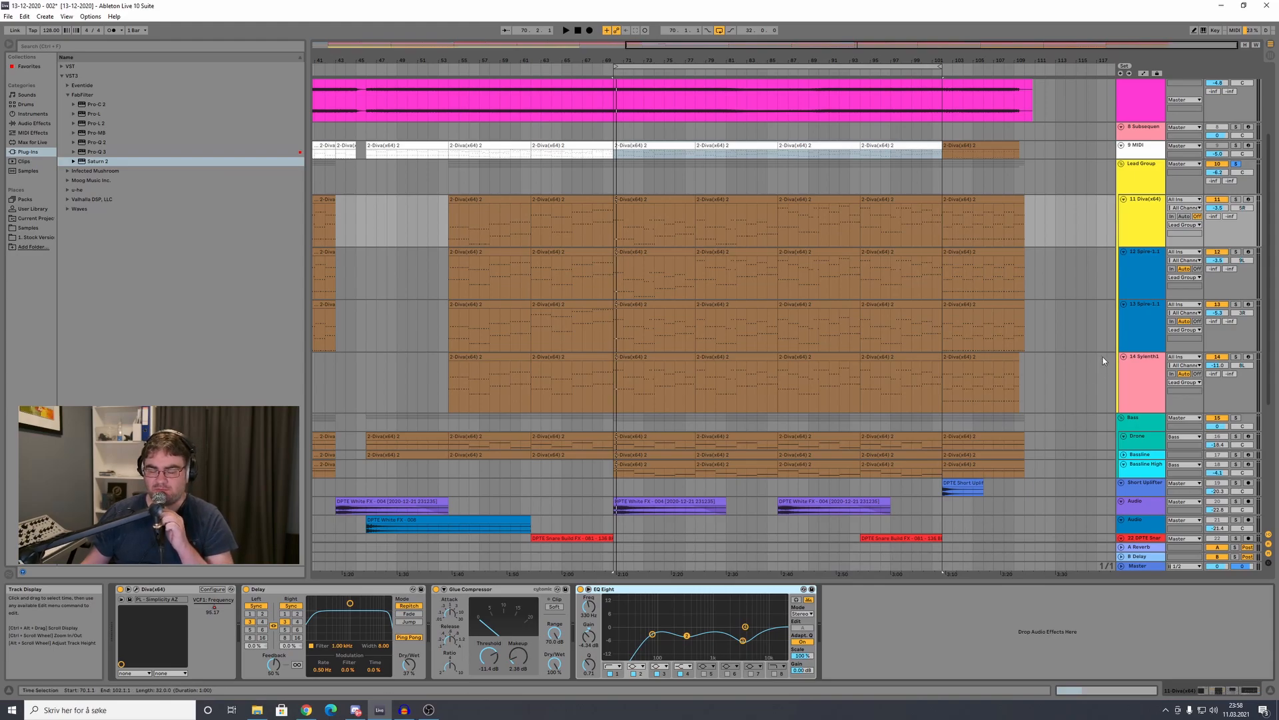
Step: Audition the soloed 12 Spire track while switching its OTT device off and on for comparison, leaving OTT off
left_click(1145, 267)
left_click(355, 592)
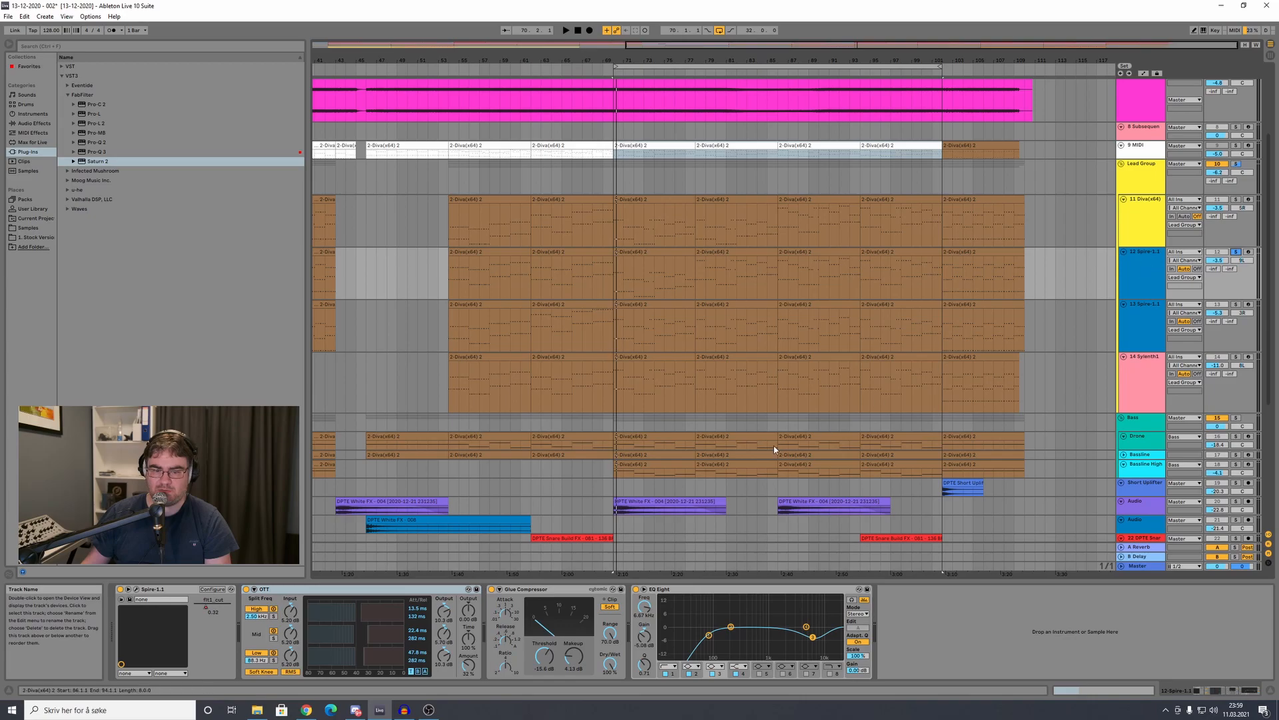
key("space")
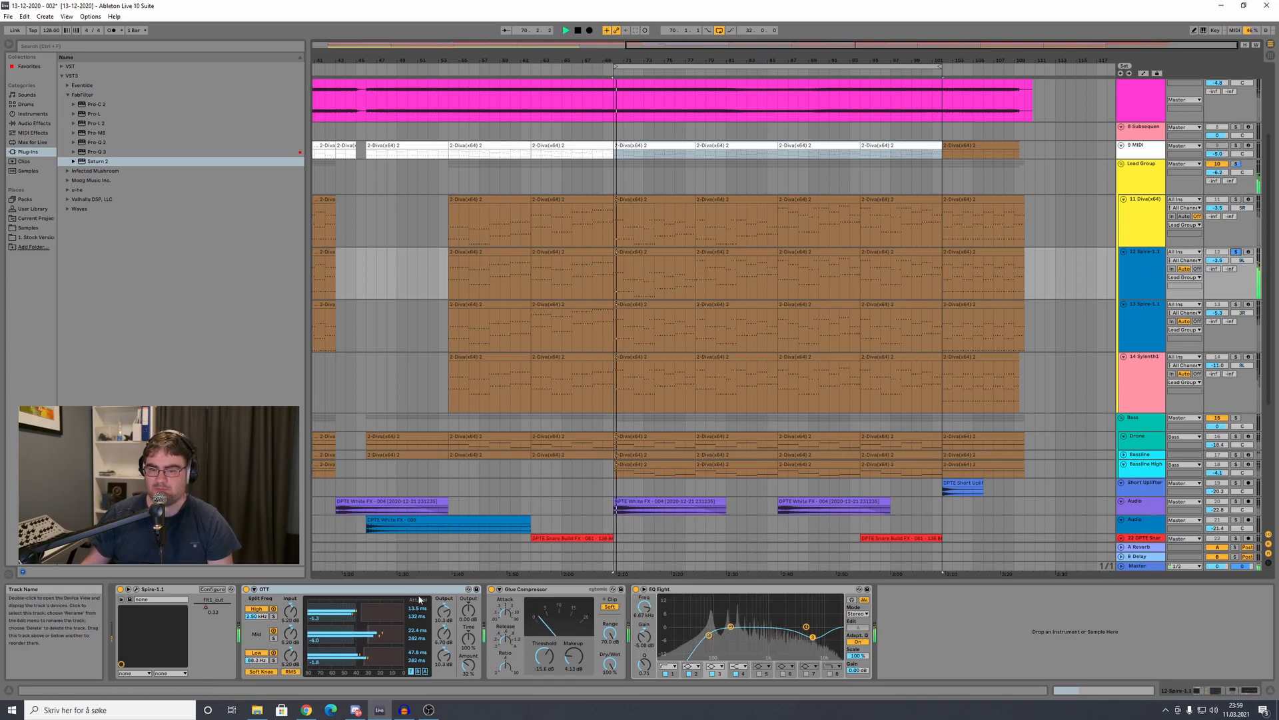
left_click(246, 590)
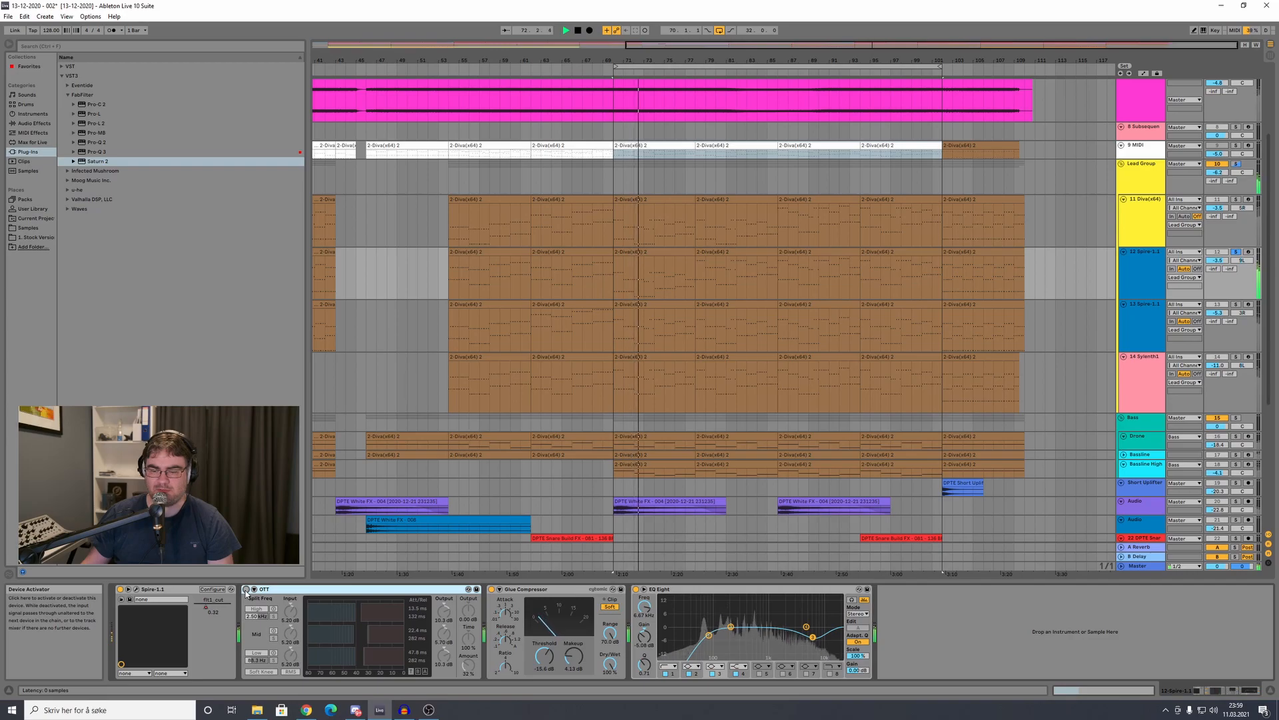
left_click(246, 589)
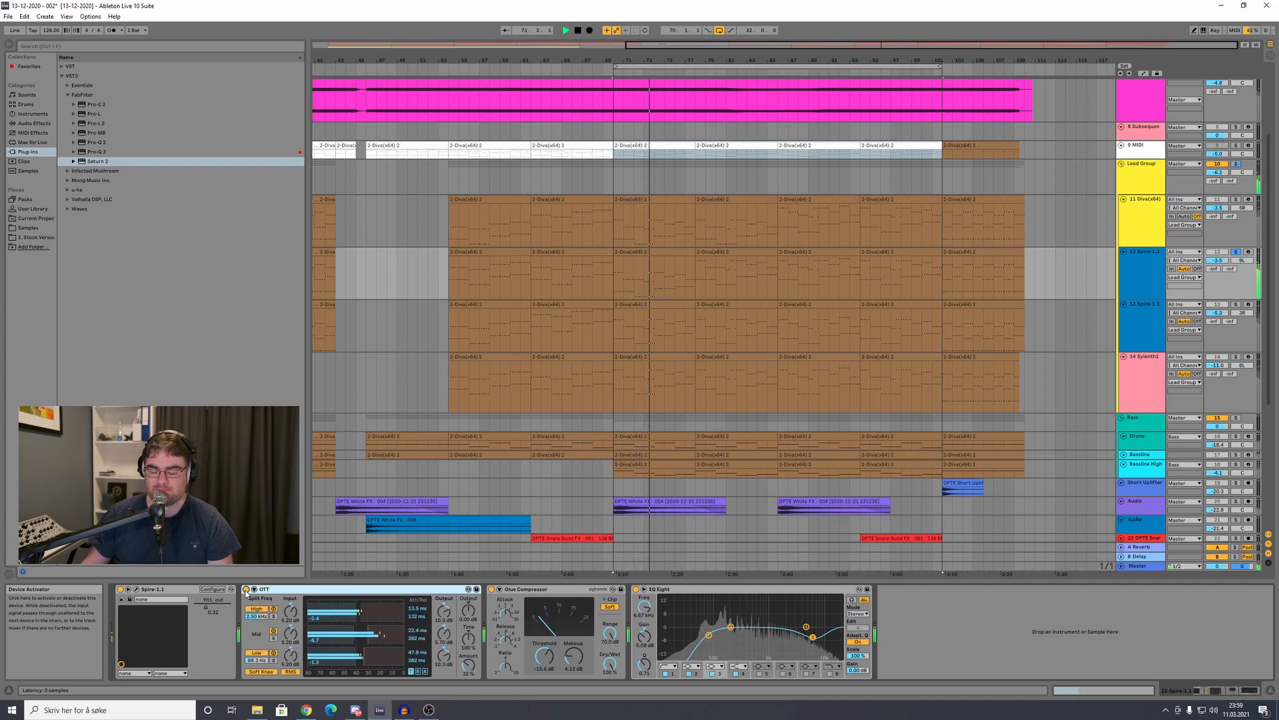
left_click(246, 590)
key("space")
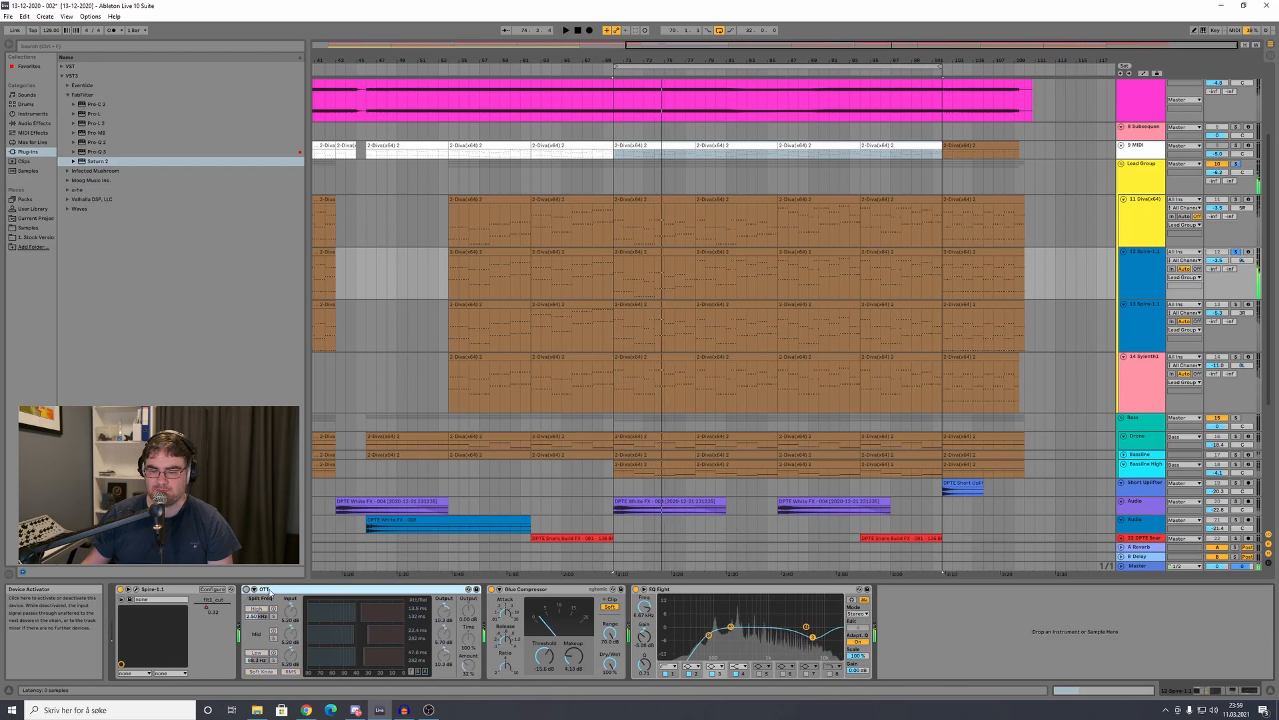
Step: Examine the Glue Compressor and EQ Eight on the 12 Spire track
left_click(565, 590)
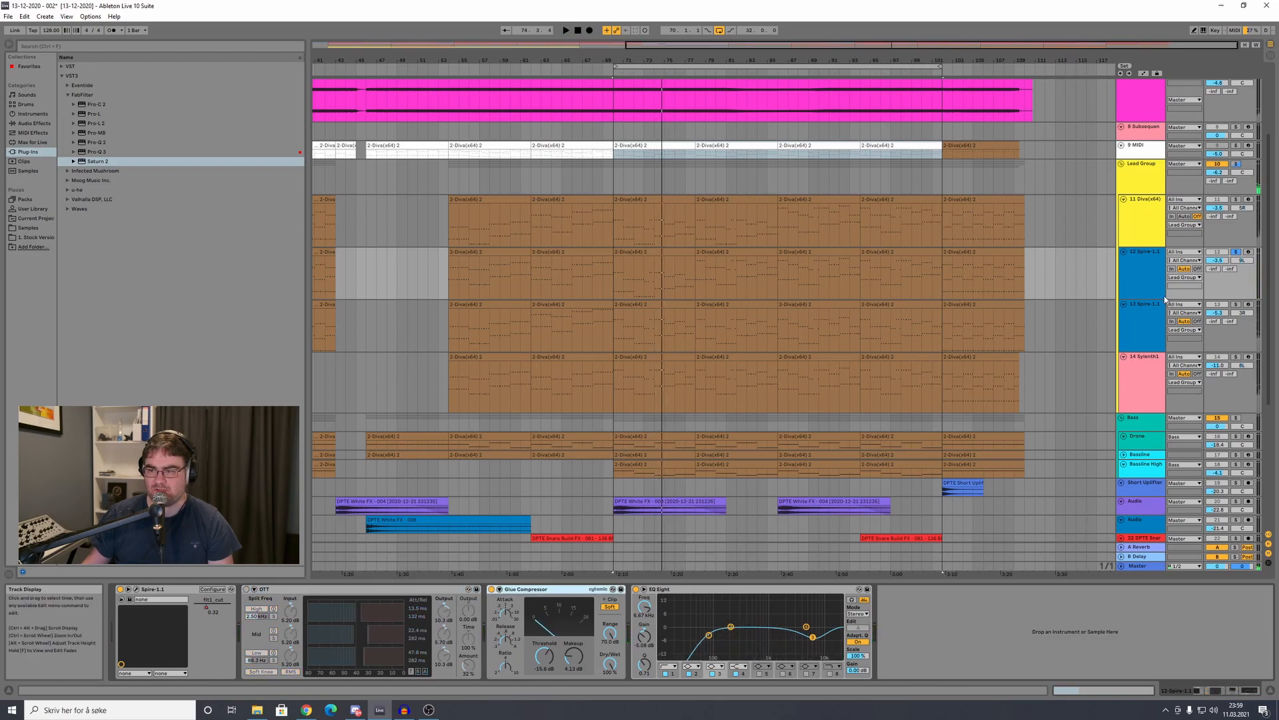
left_click(650, 590)
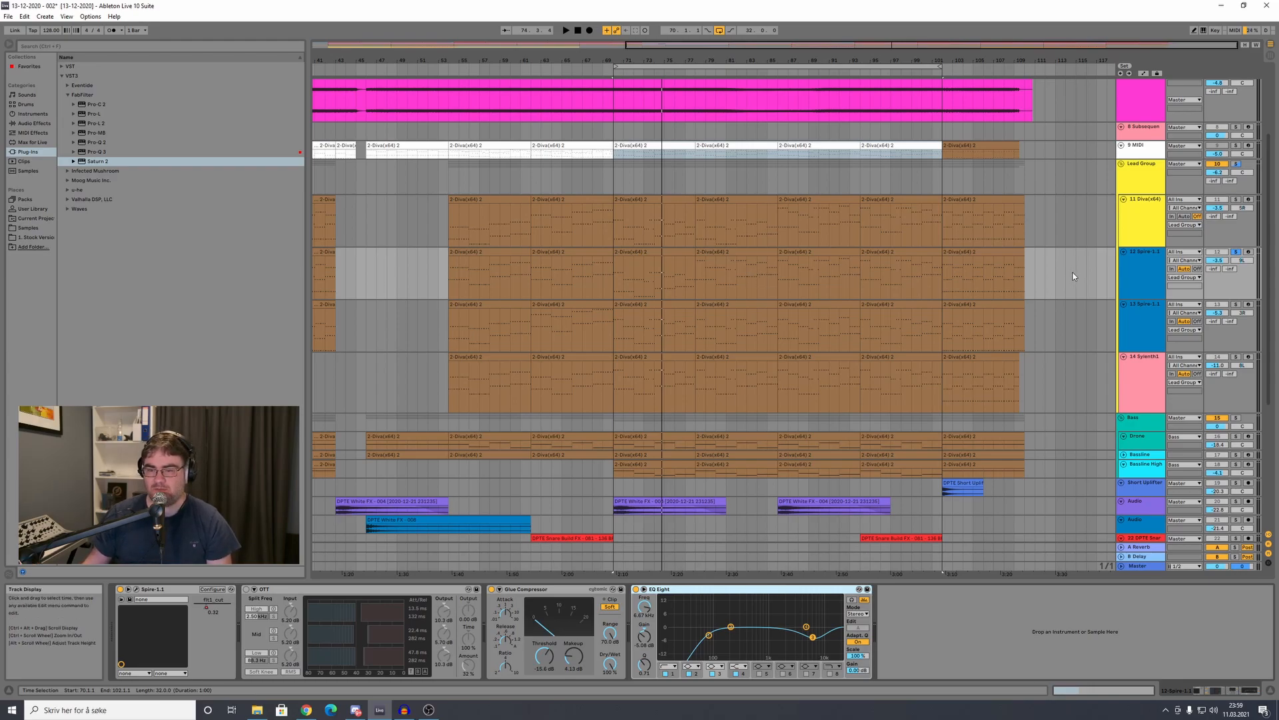
left_click(1137, 269)
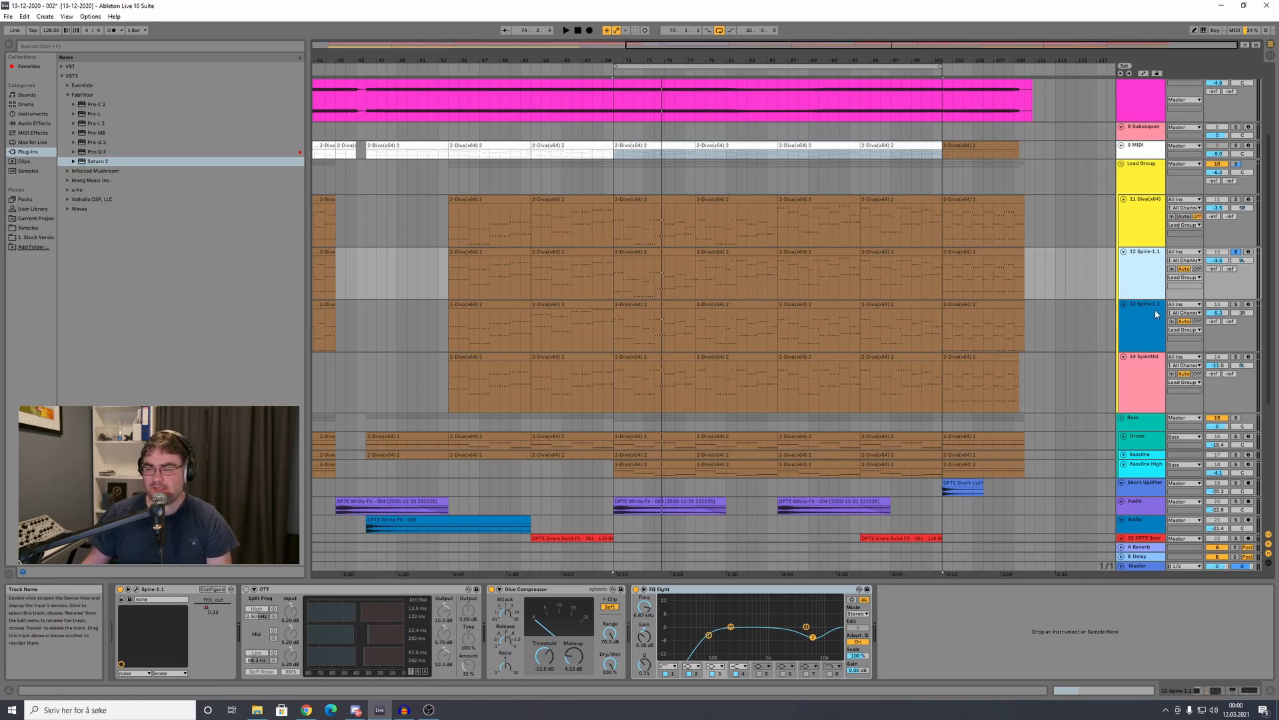
Step: Solo the 13 Spire track and show its device chain
key("Up")
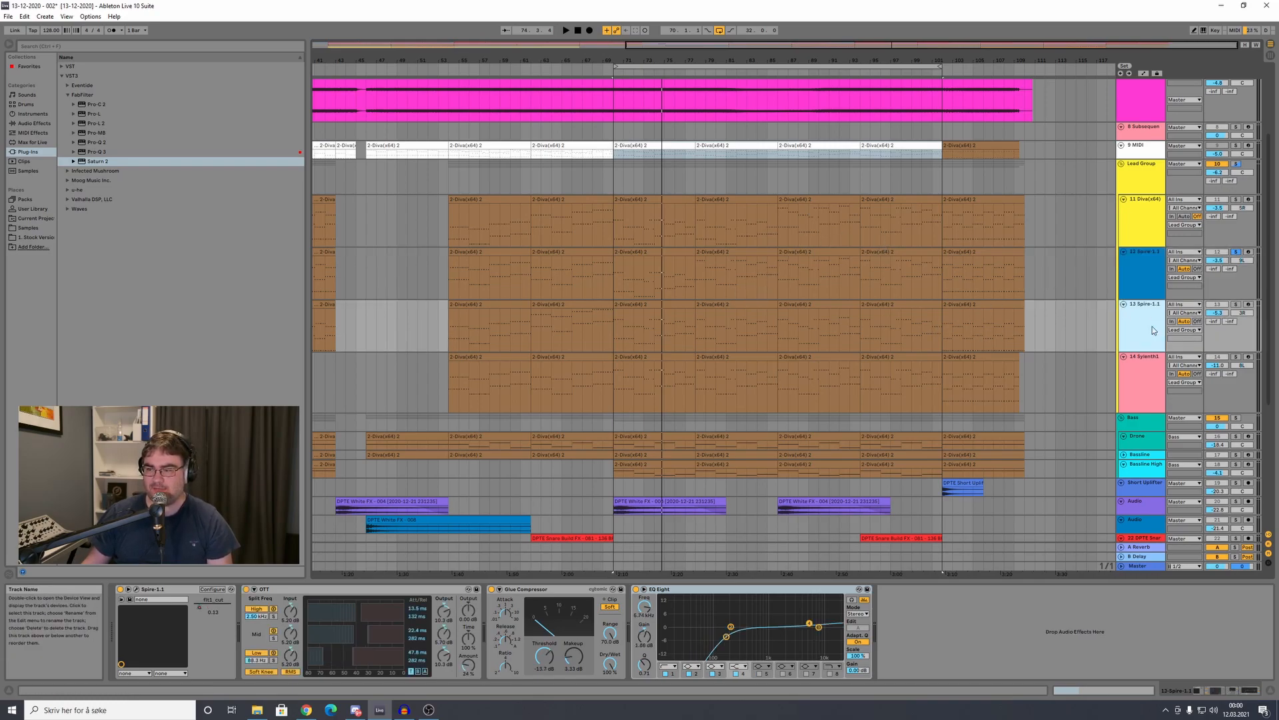
left_click(1237, 305)
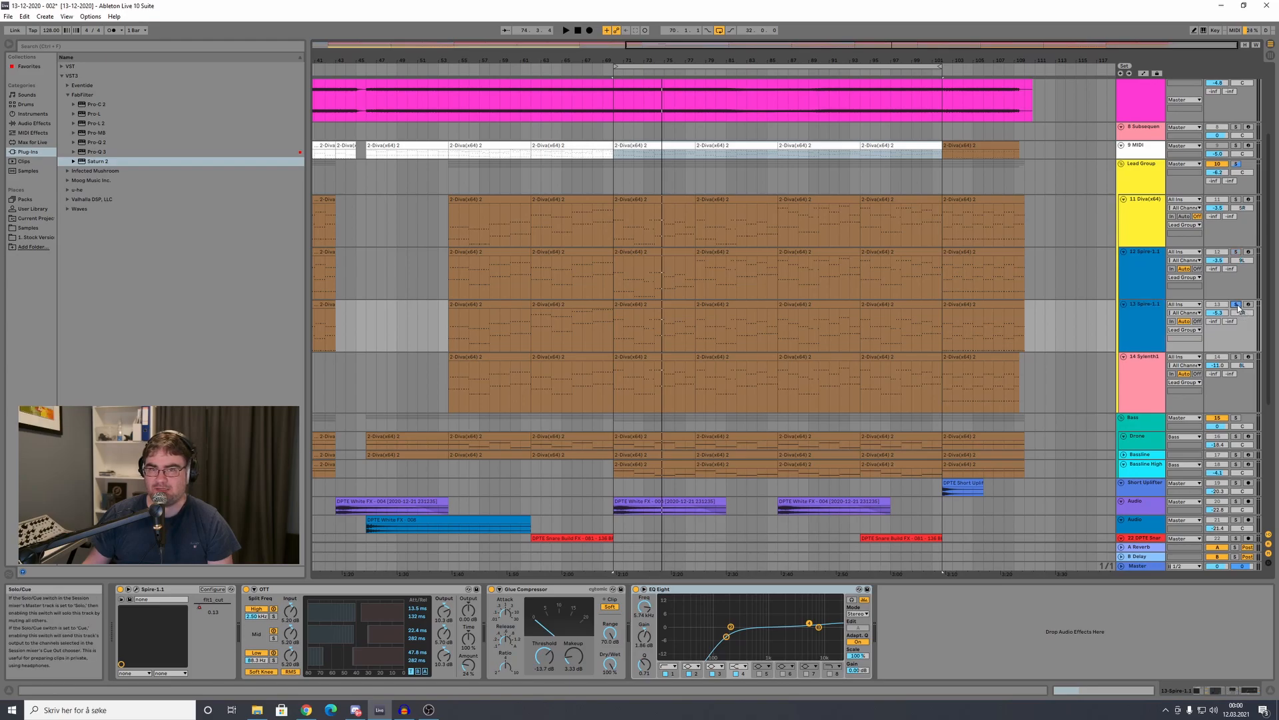
left_click(1151, 324)
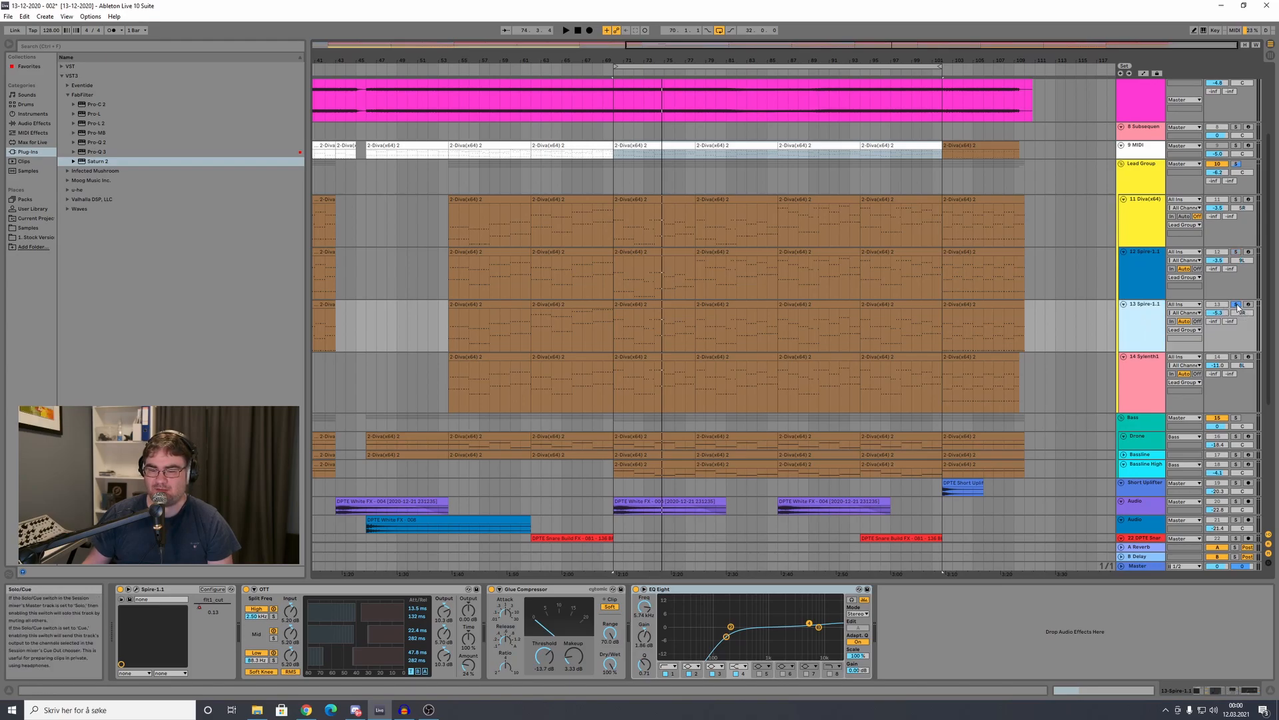
Step: Audition the soloed 13 Spire track, and show the Delay and FabFilter Pro-Q 3 on the 14 Sylenth1 track
key("space")
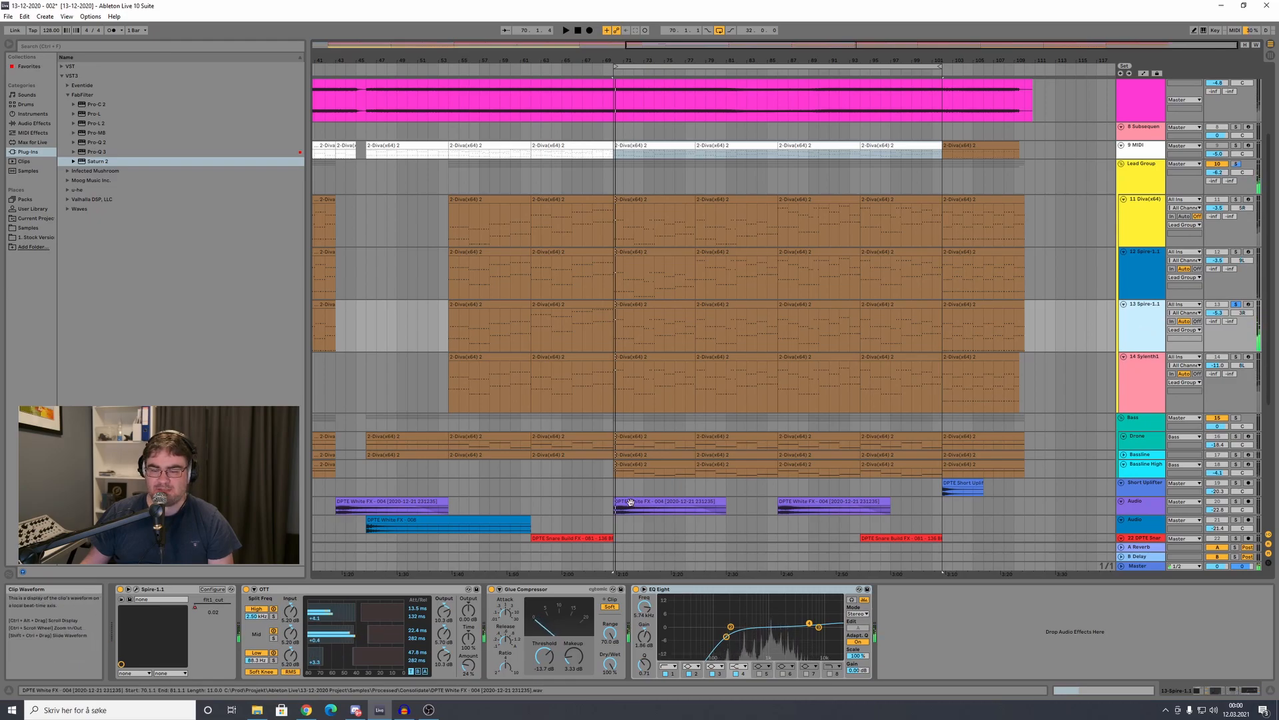
left_click(1139, 387)
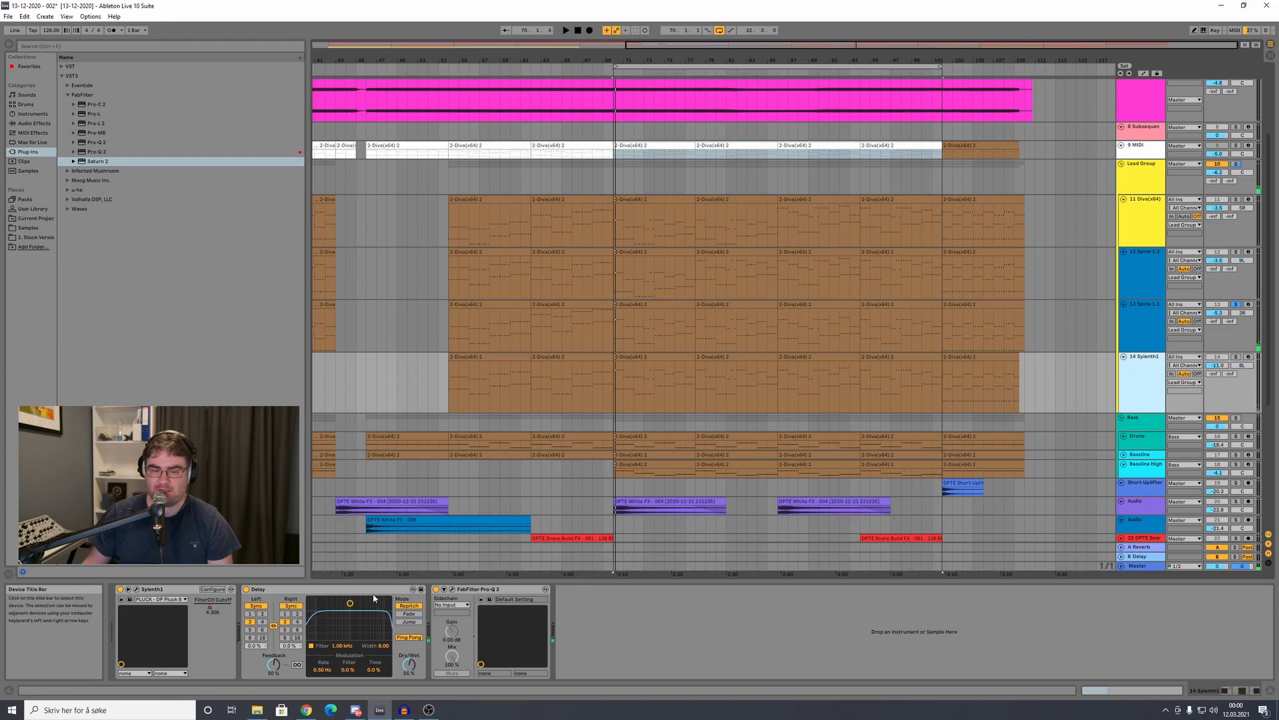
left_click(338, 590)
left_click(489, 590)
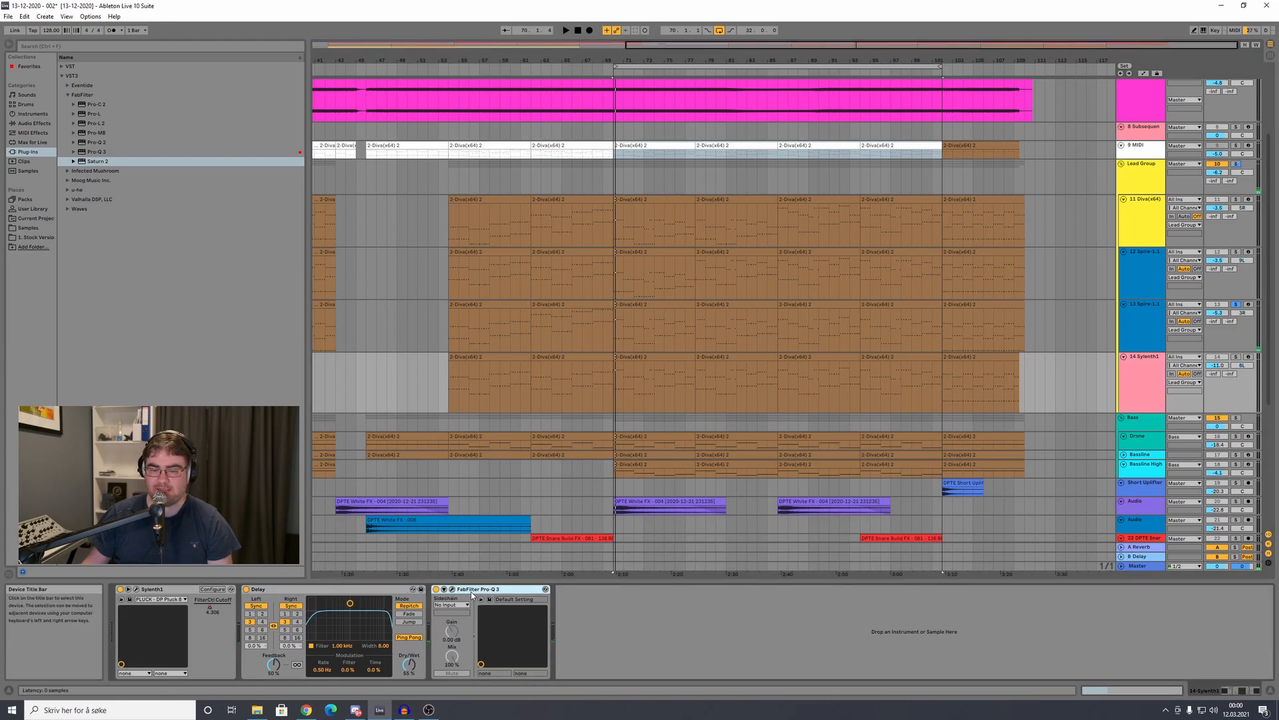
Step: Examine the FabFilter Pro-Q 3 curve on the 14 Sylenth1 track during playback, and close the plug-in window
left_click(466, 593)
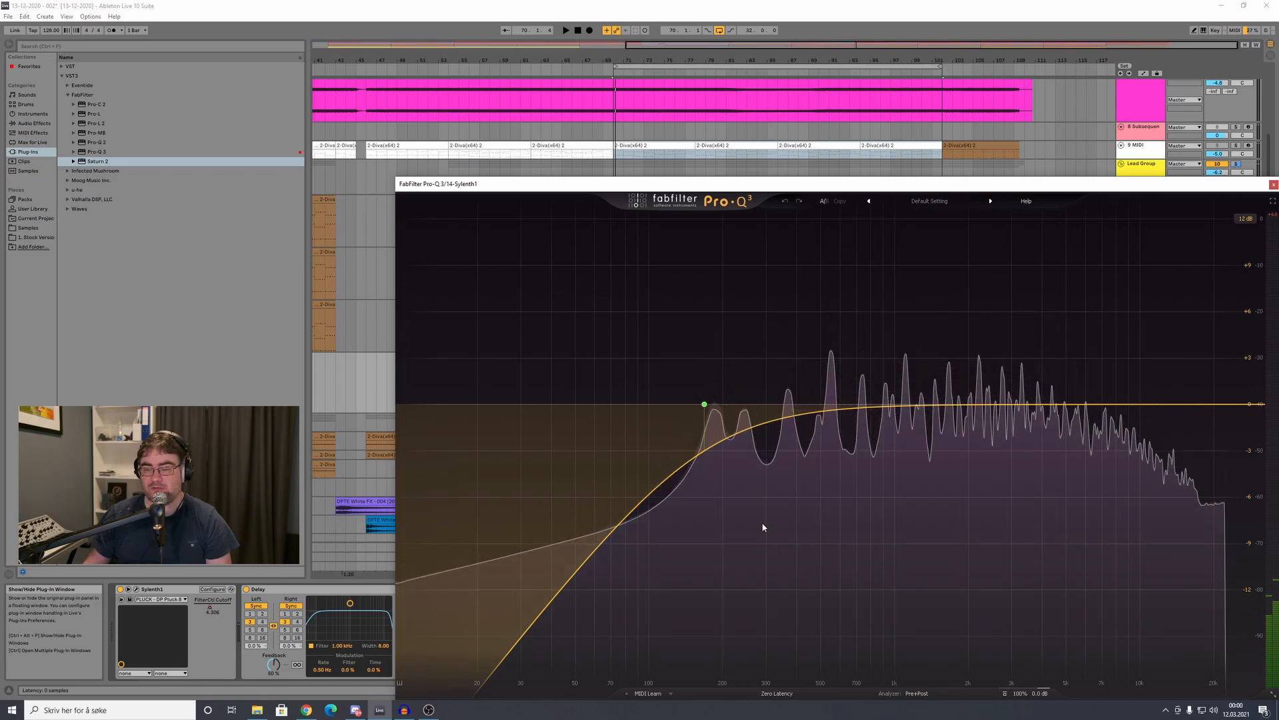
left_click_drag(951, 194, 673, 116)
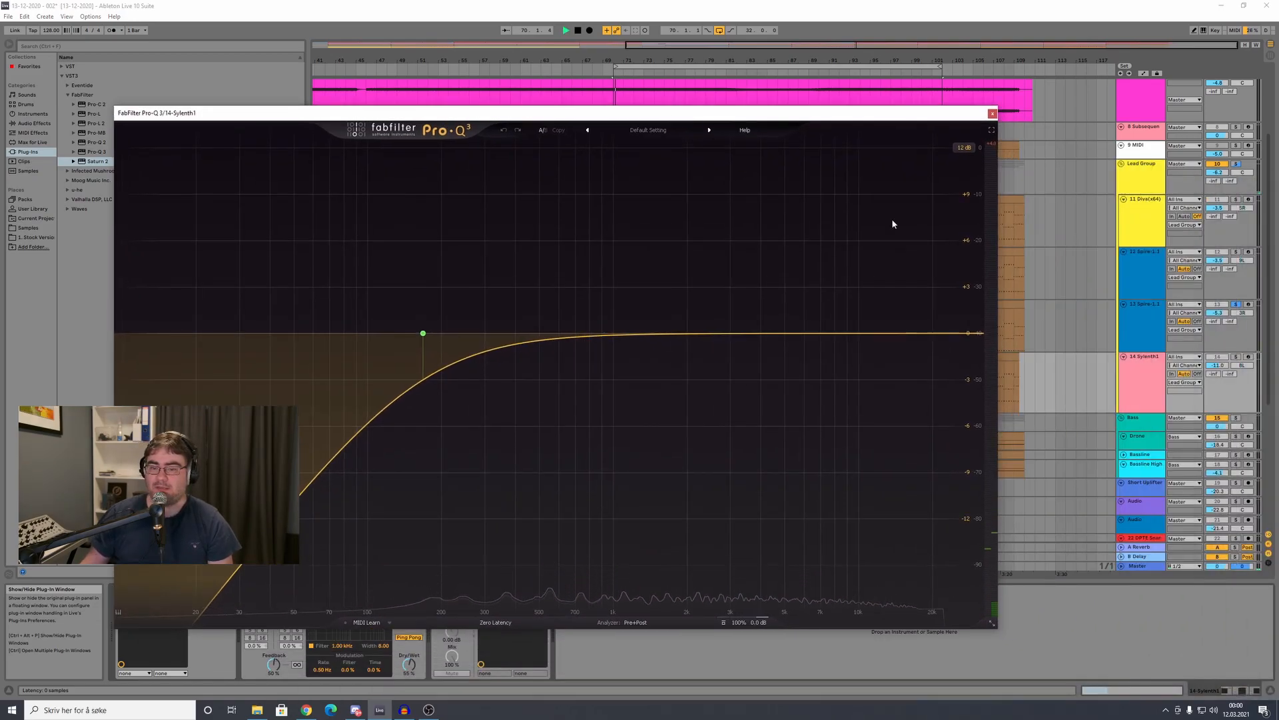
key("space")
key("space")
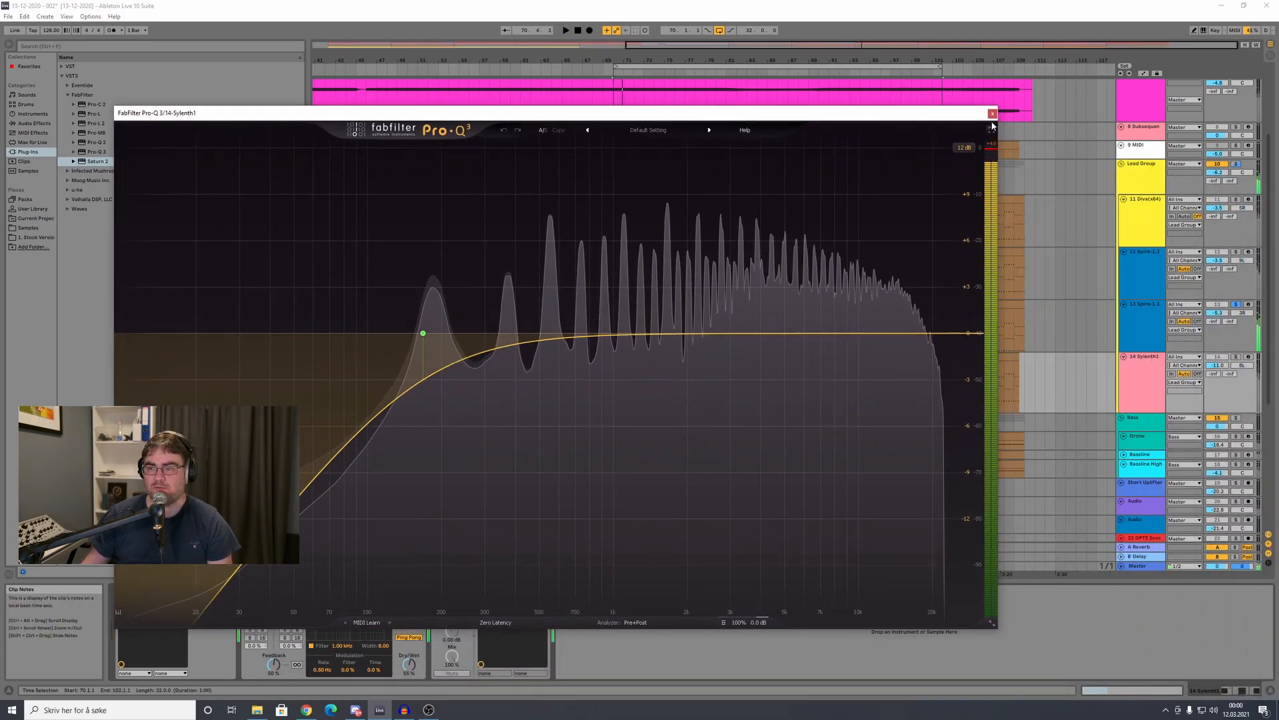
left_click(992, 114)
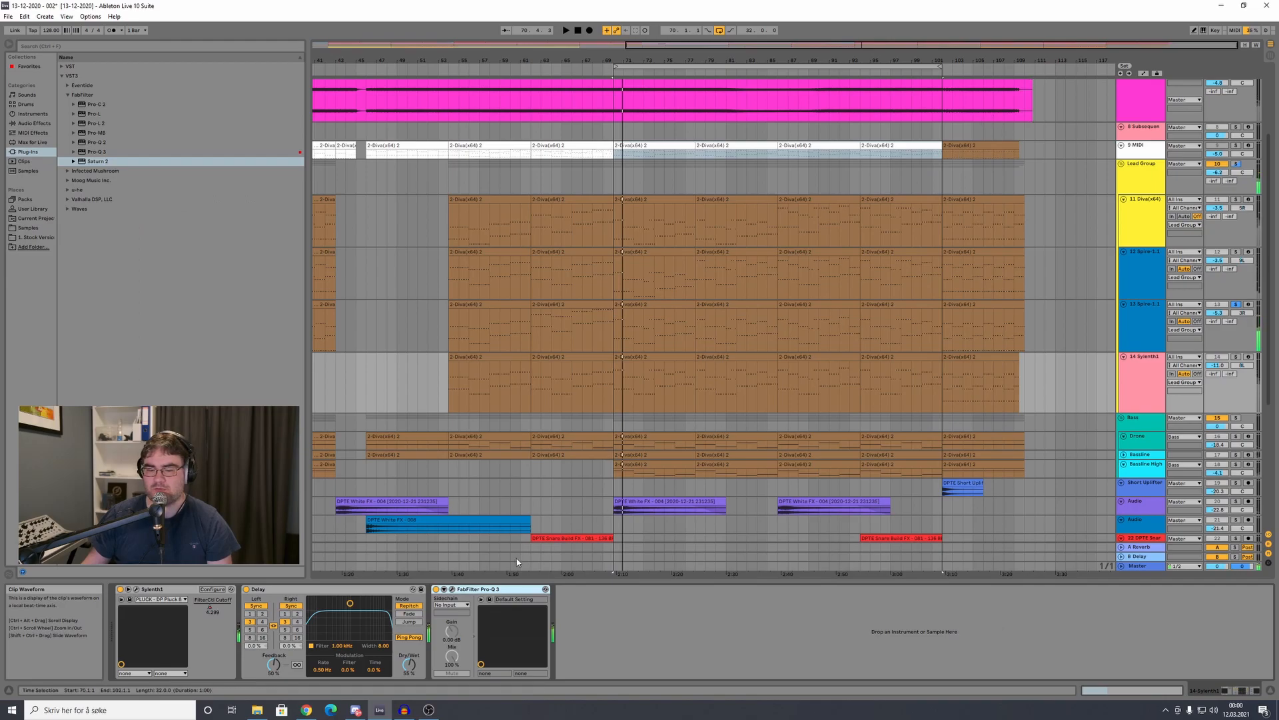
left_click(452, 589)
left_click(993, 114)
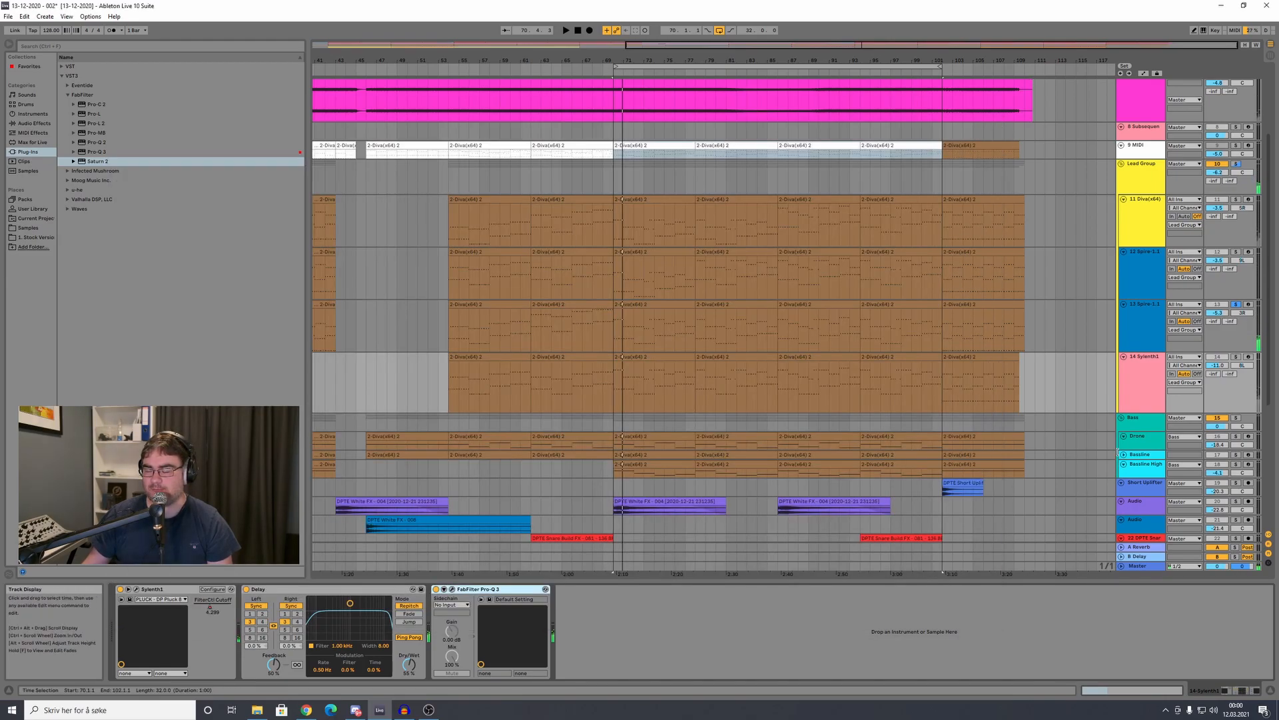
Step: Open Saturn 2 on the Lead Group and compare the group's sound with the device off and on, leaving it on
left_click(1146, 165)
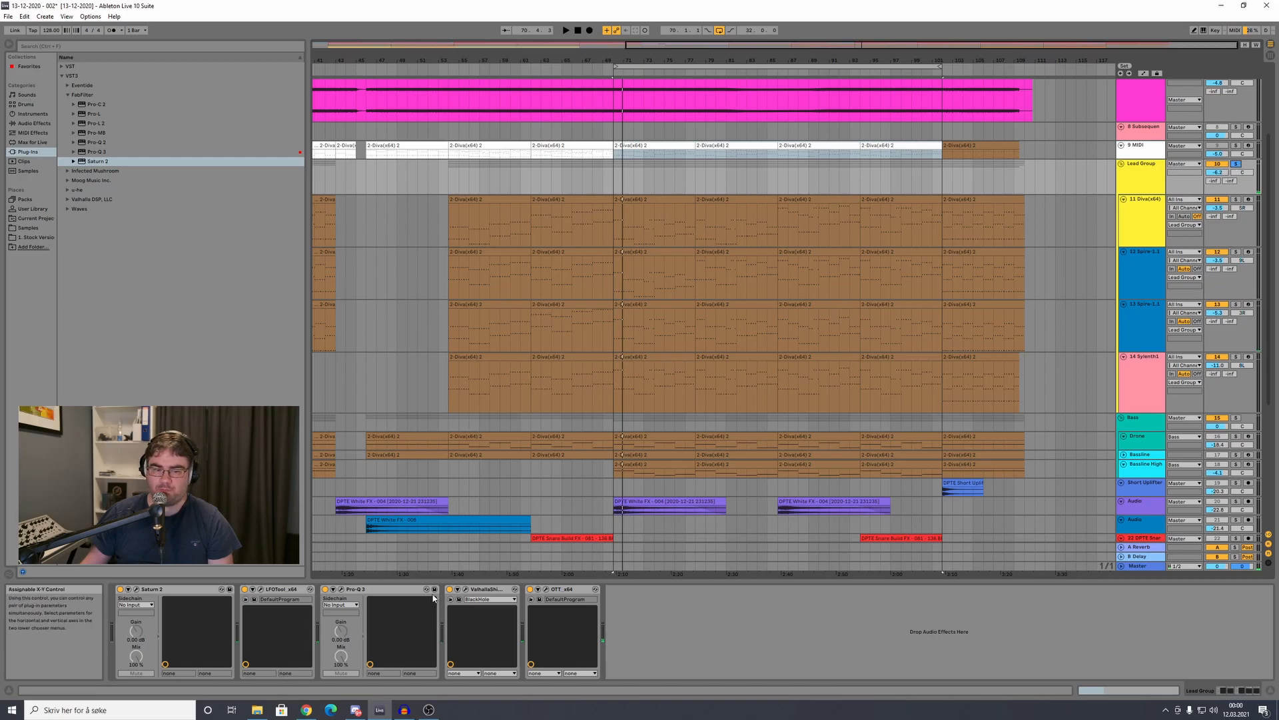
left_click(136, 589)
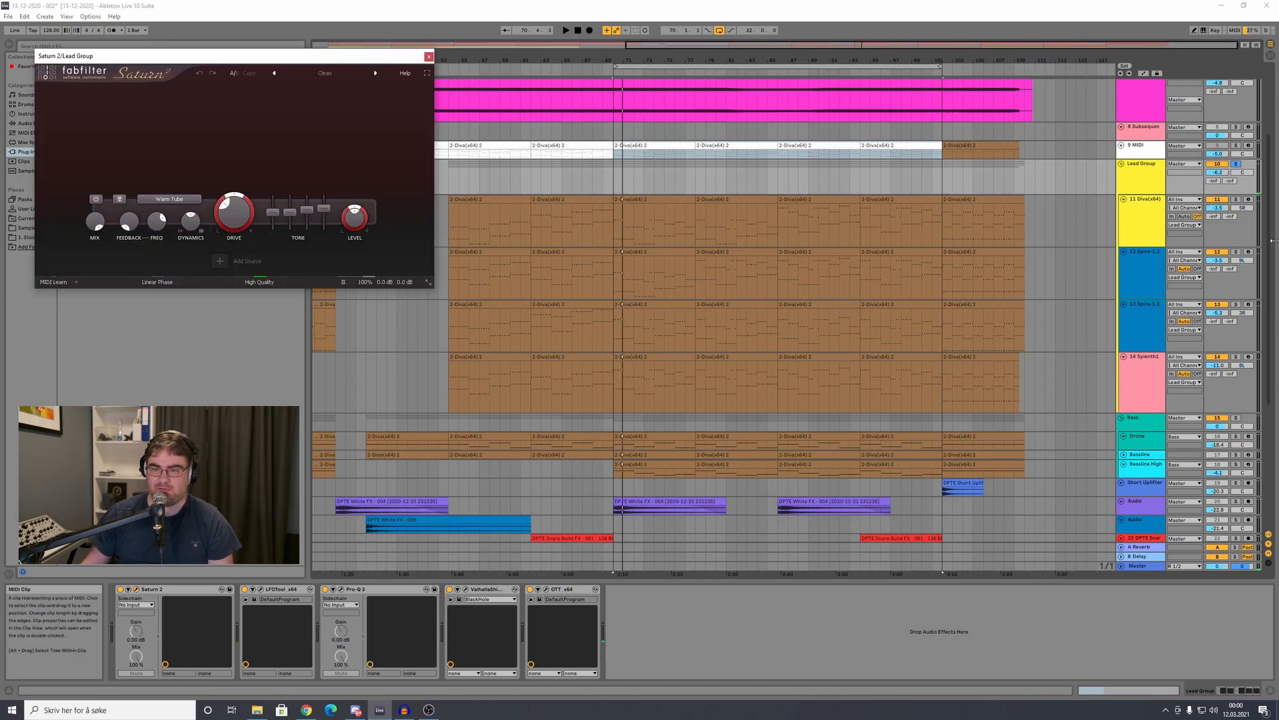
key("space")
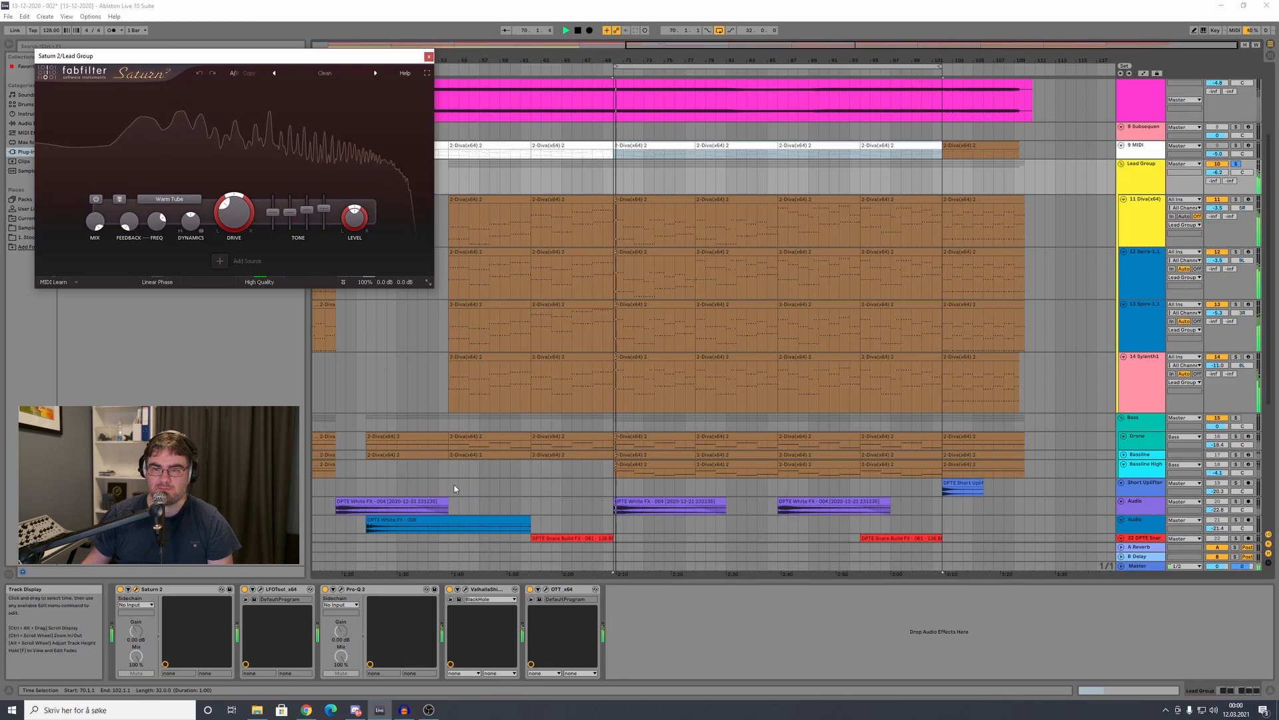
left_click(120, 590)
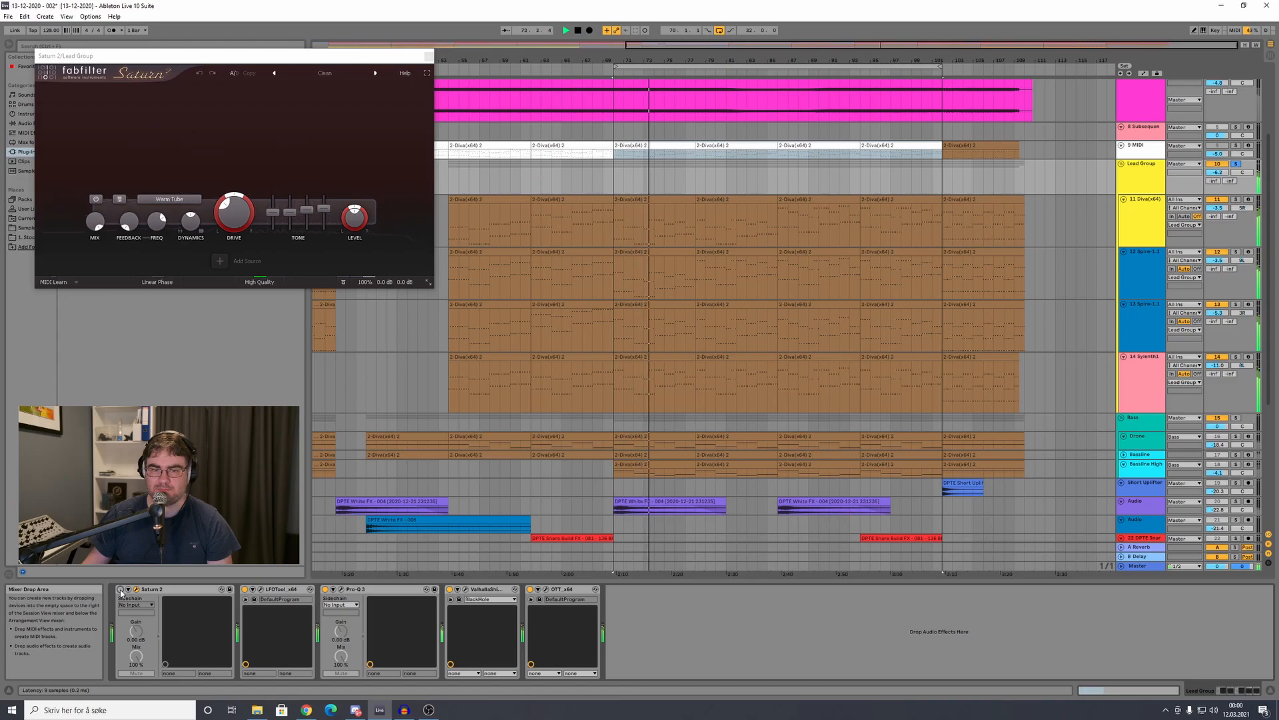
left_click(120, 589)
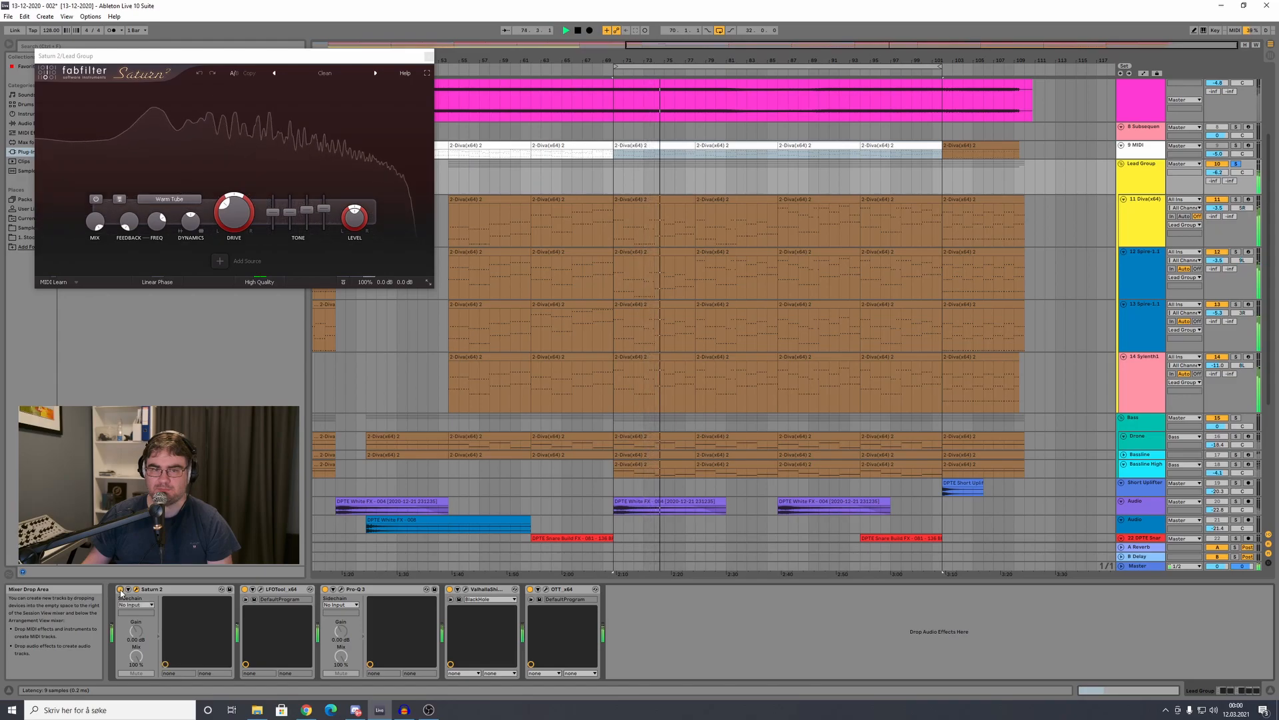
key("space")
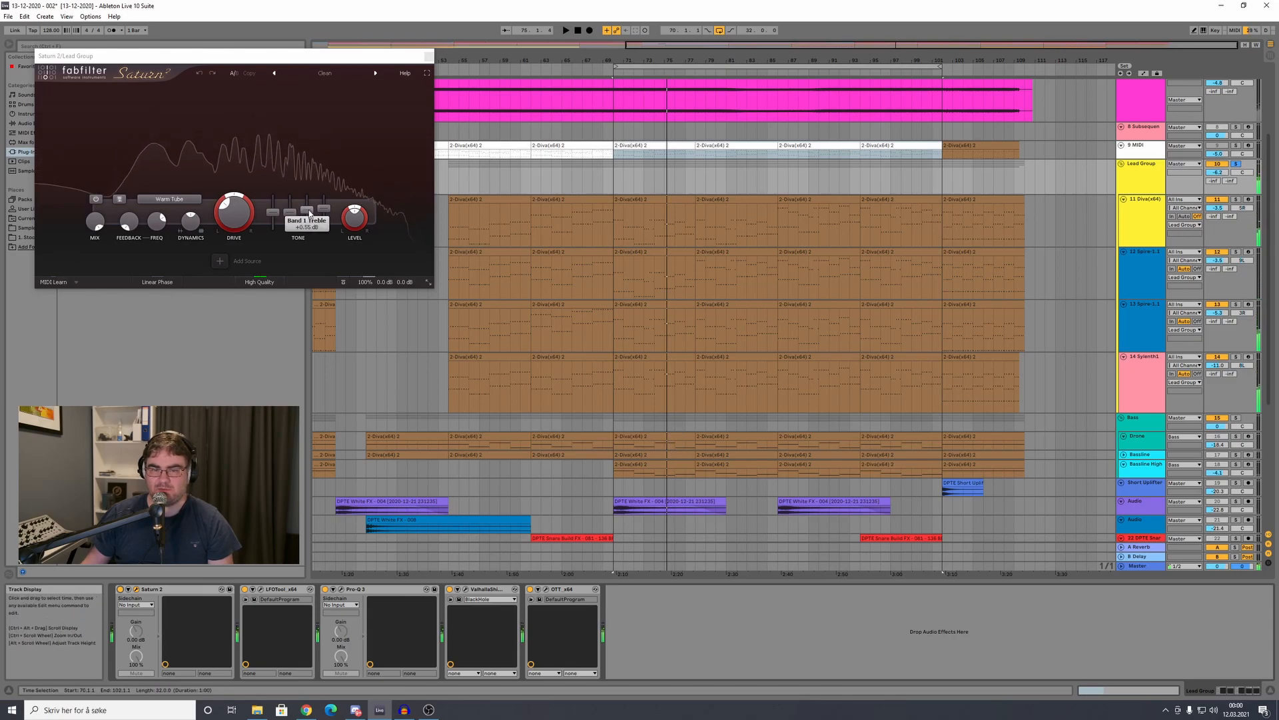
Step: Examine Saturn 2's tone controls and High Quality options while auditioning the Lead Group, leaving the quality setting as it is
mouse_move(310, 213)
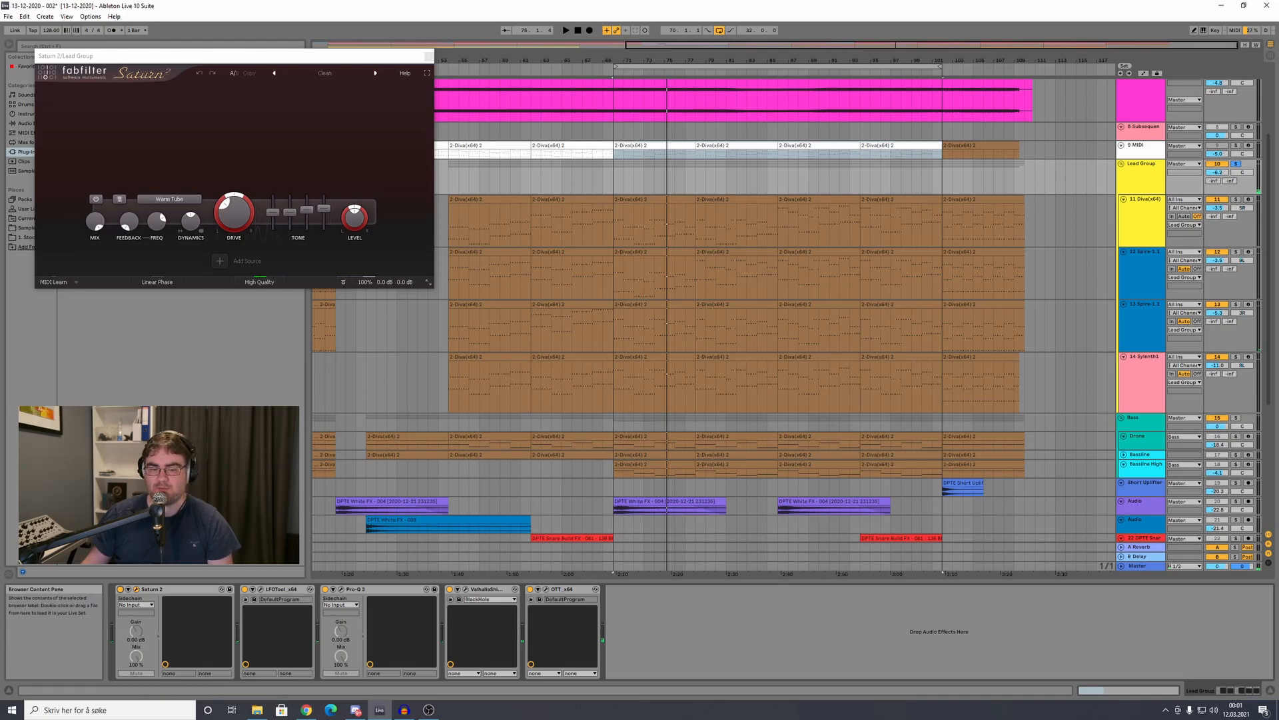
key("space")
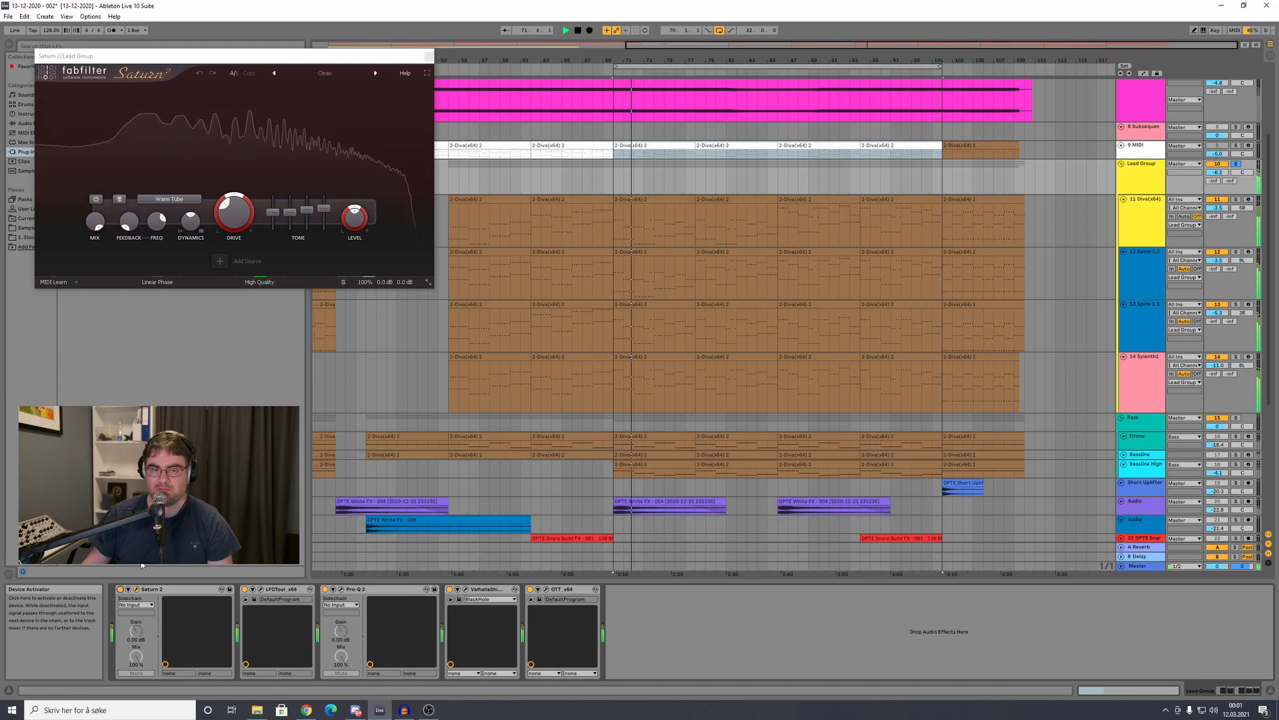
left_click(255, 282)
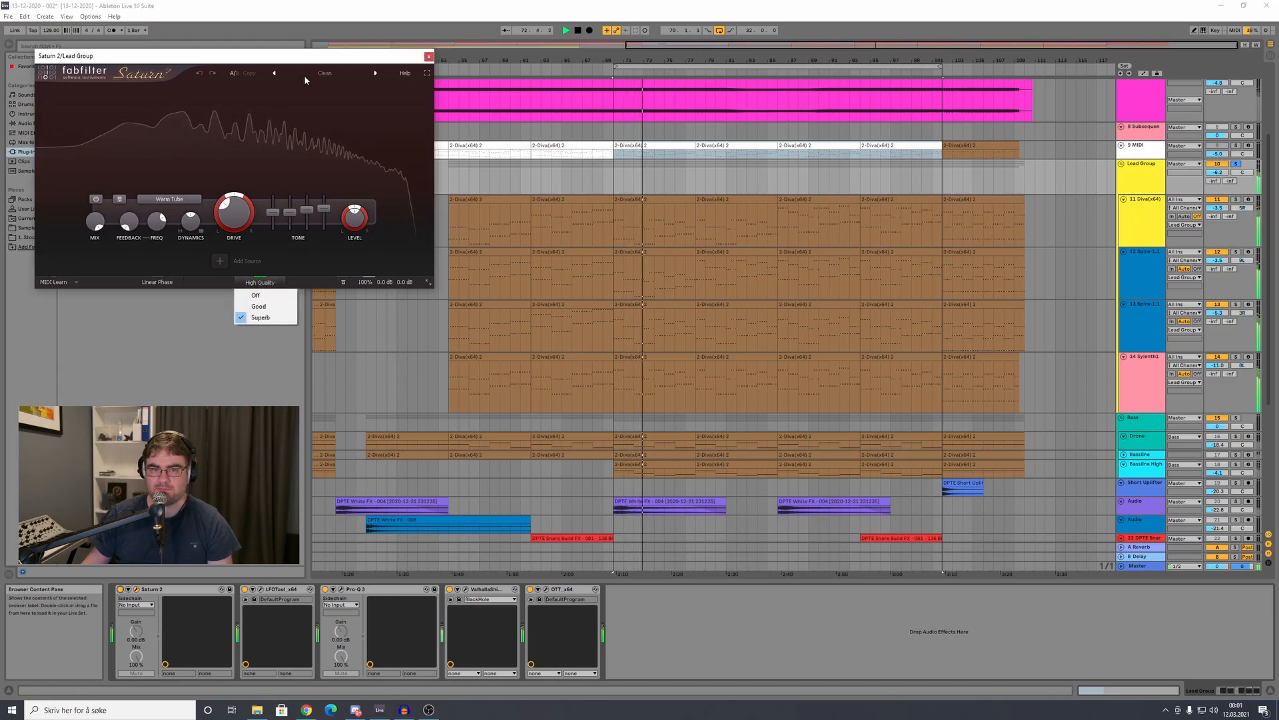
left_click(297, 86)
key("space")
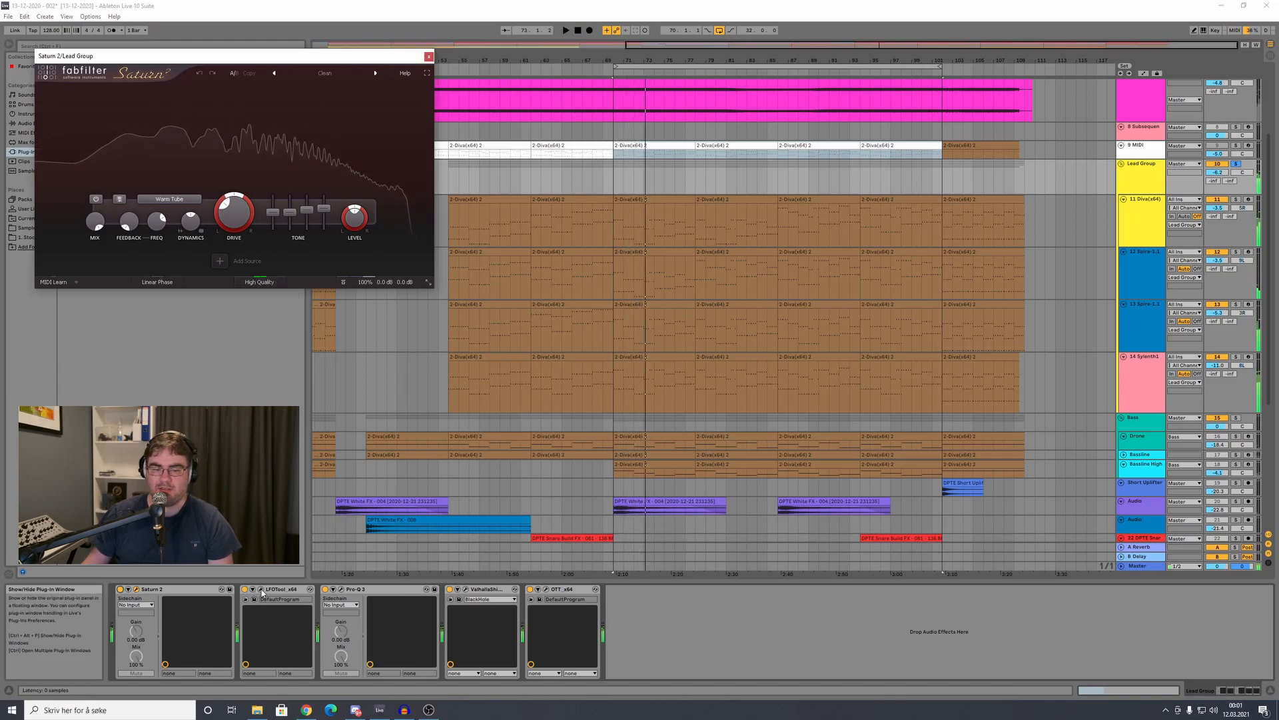
Step: Examine the LFOTool volume curve on the Lead Group, closing both the Saturn 2 and LFOTool windows
left_click(262, 590)
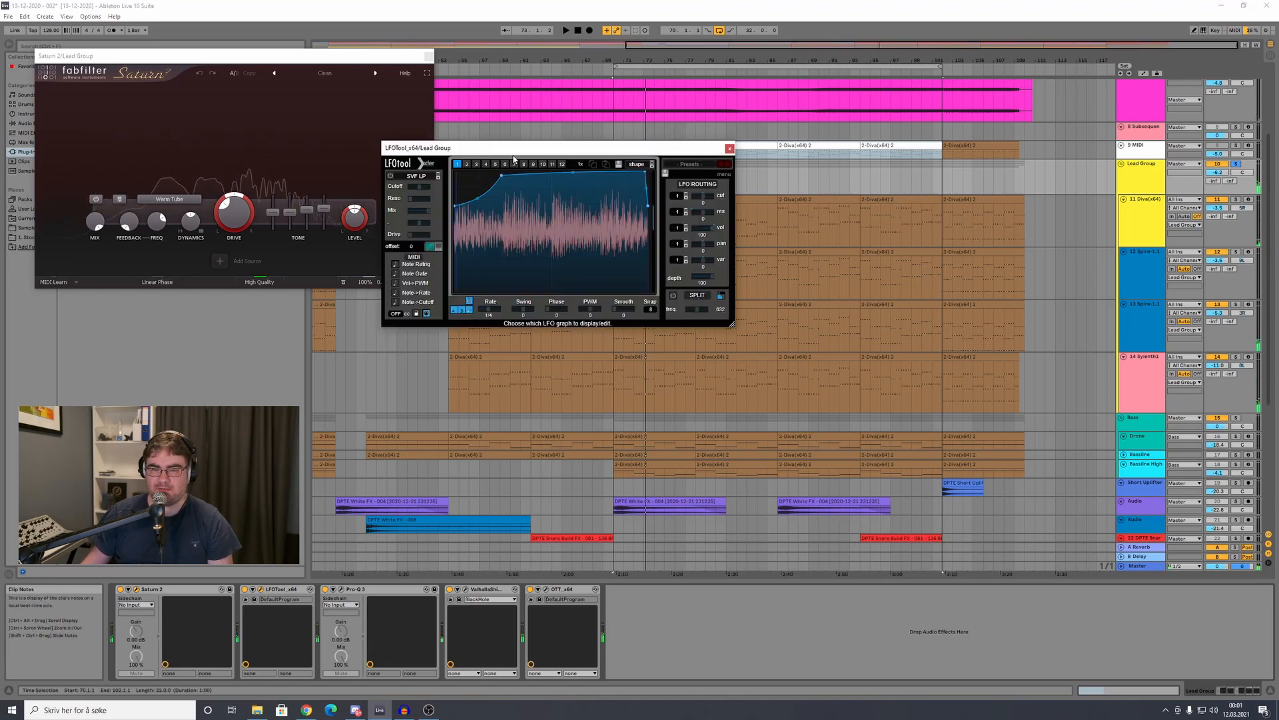
left_click_drag(518, 151, 534, 152)
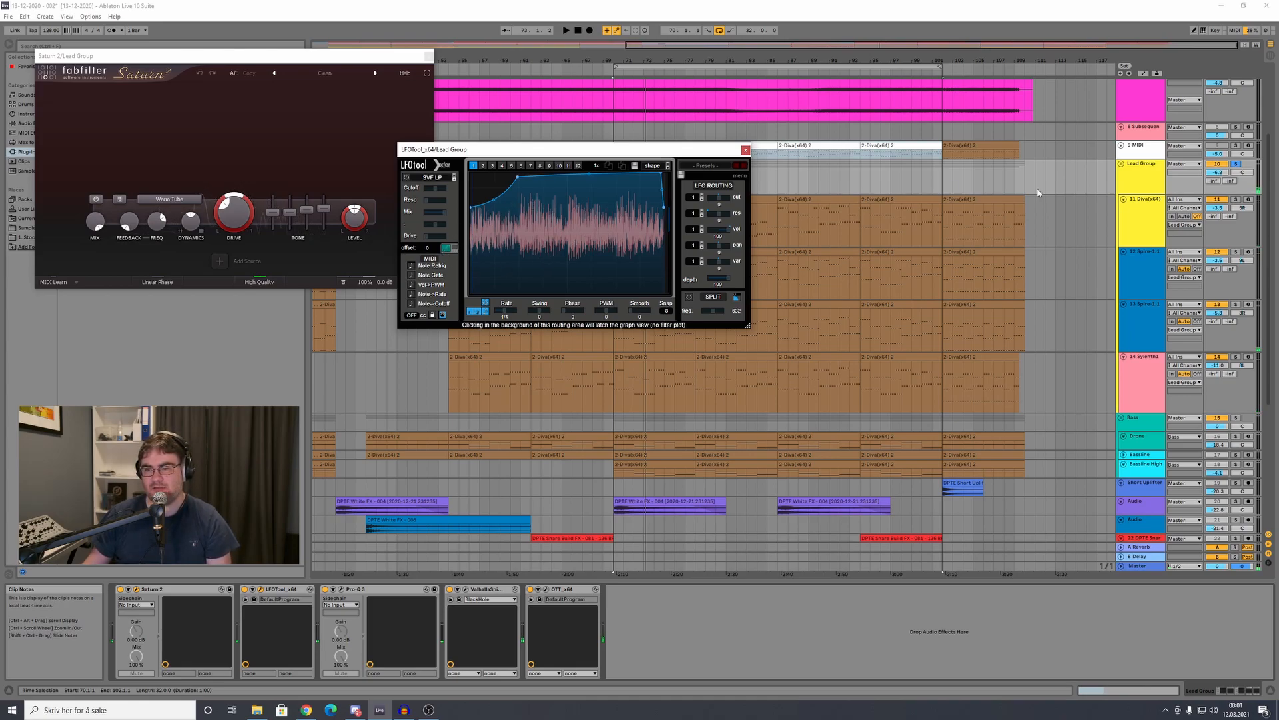
left_click(428, 56)
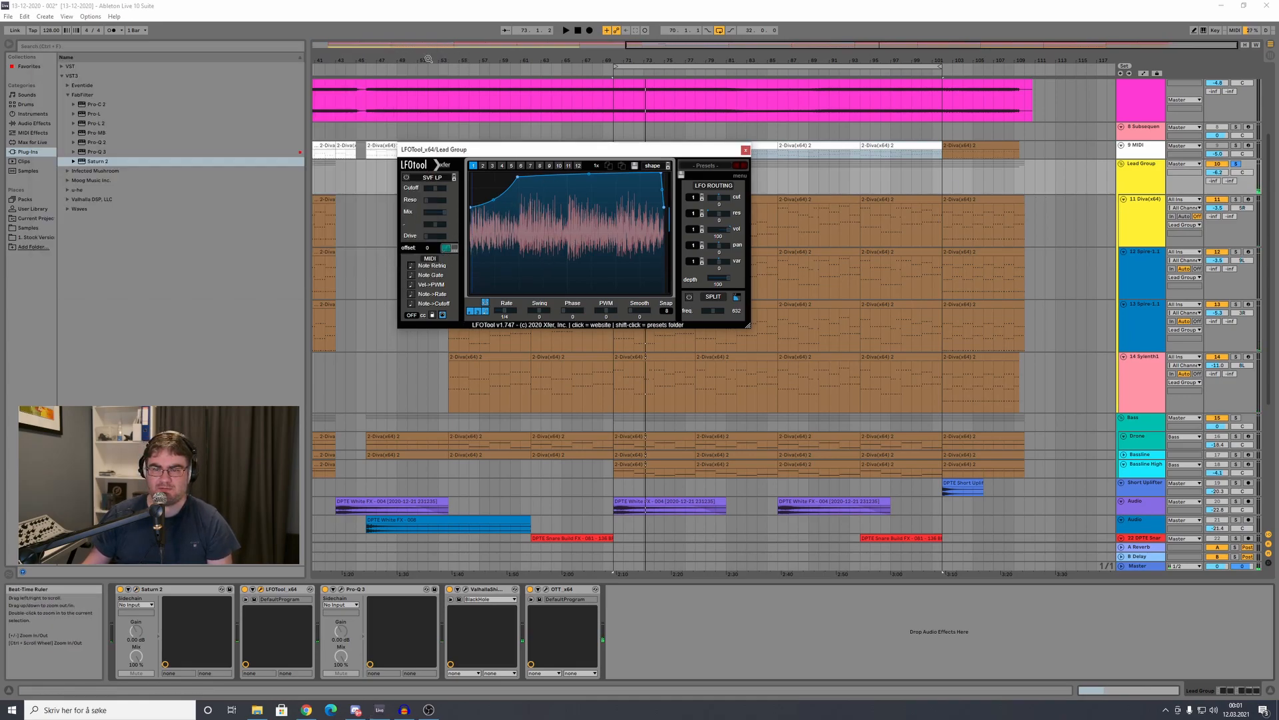
left_click_drag(717, 152, 618, 198)
left_click(647, 195)
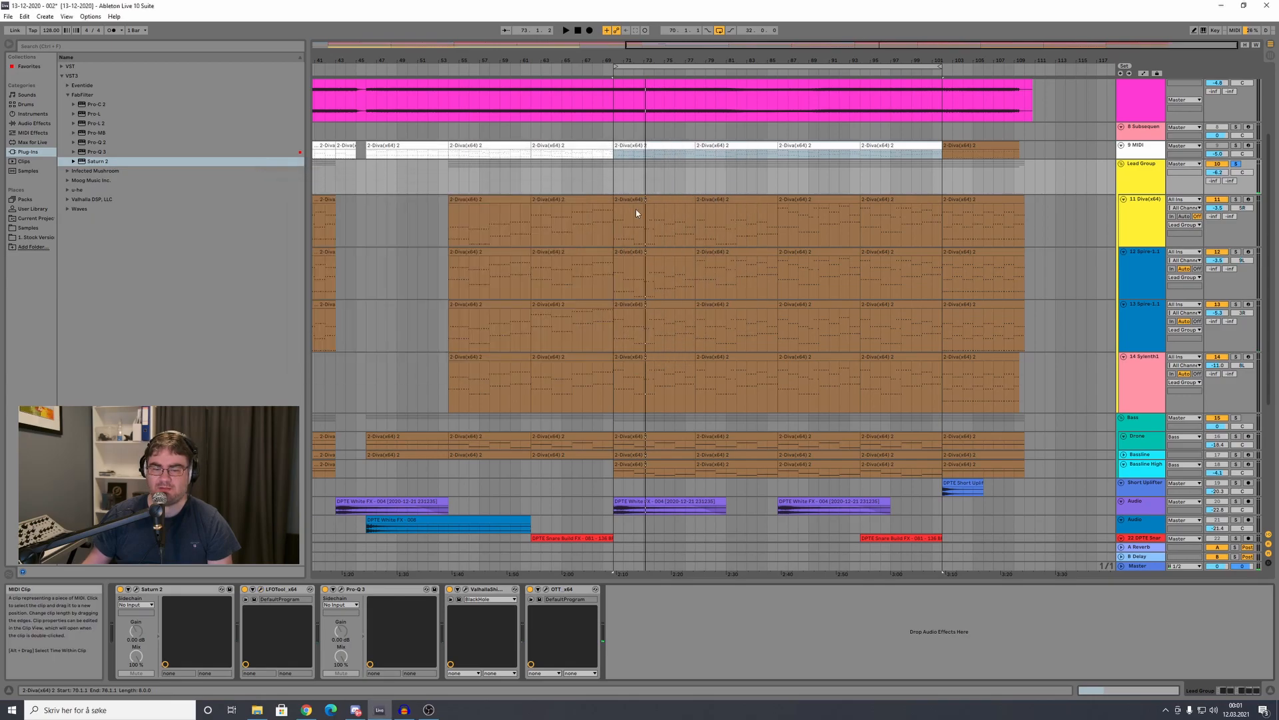
Step: Examine the low cut and dip bands in the Lead Group's Pro-Q 3, and close its window
left_click(355, 591)
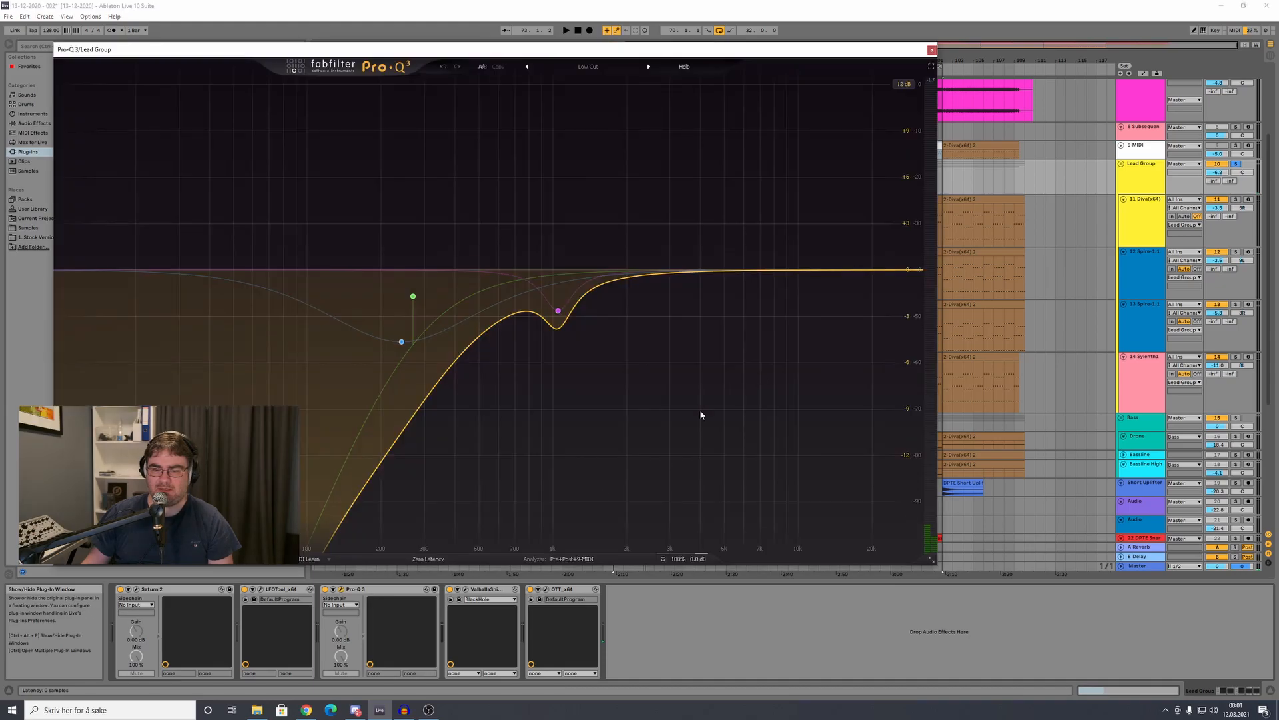
left_click_drag(626, 54, 672, 66)
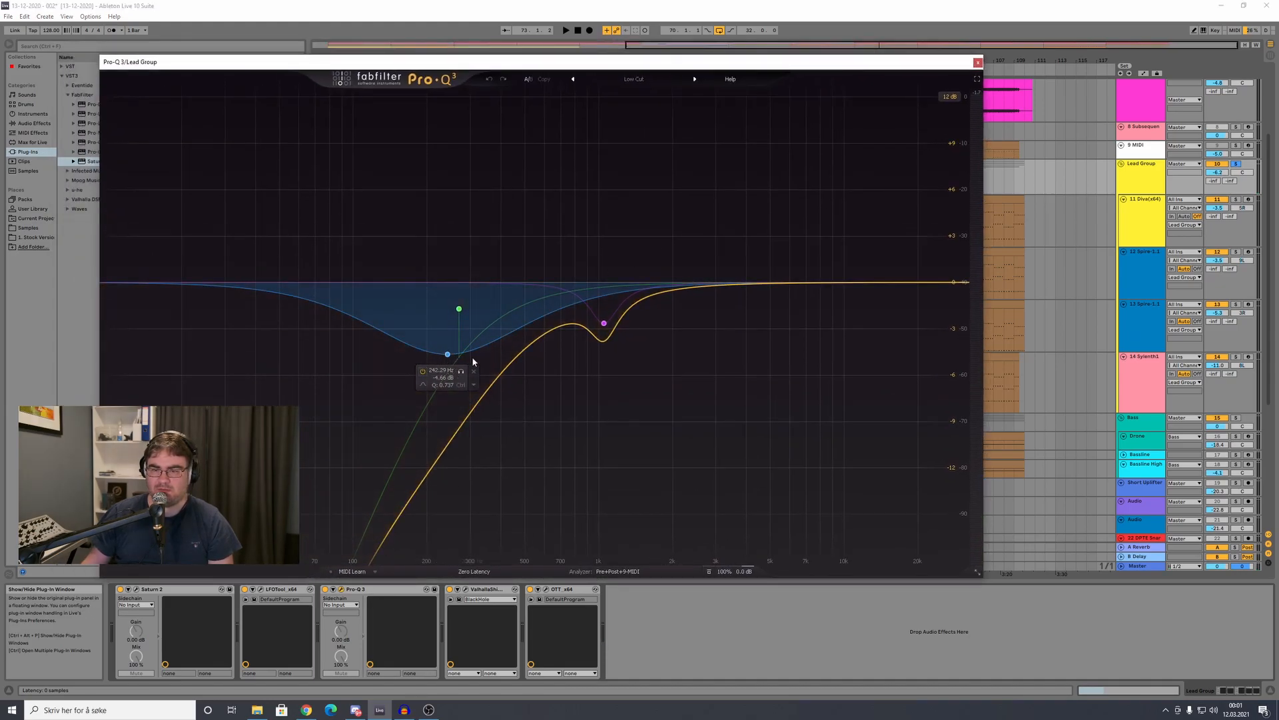
left_click_drag(931, 61, 886, 54)
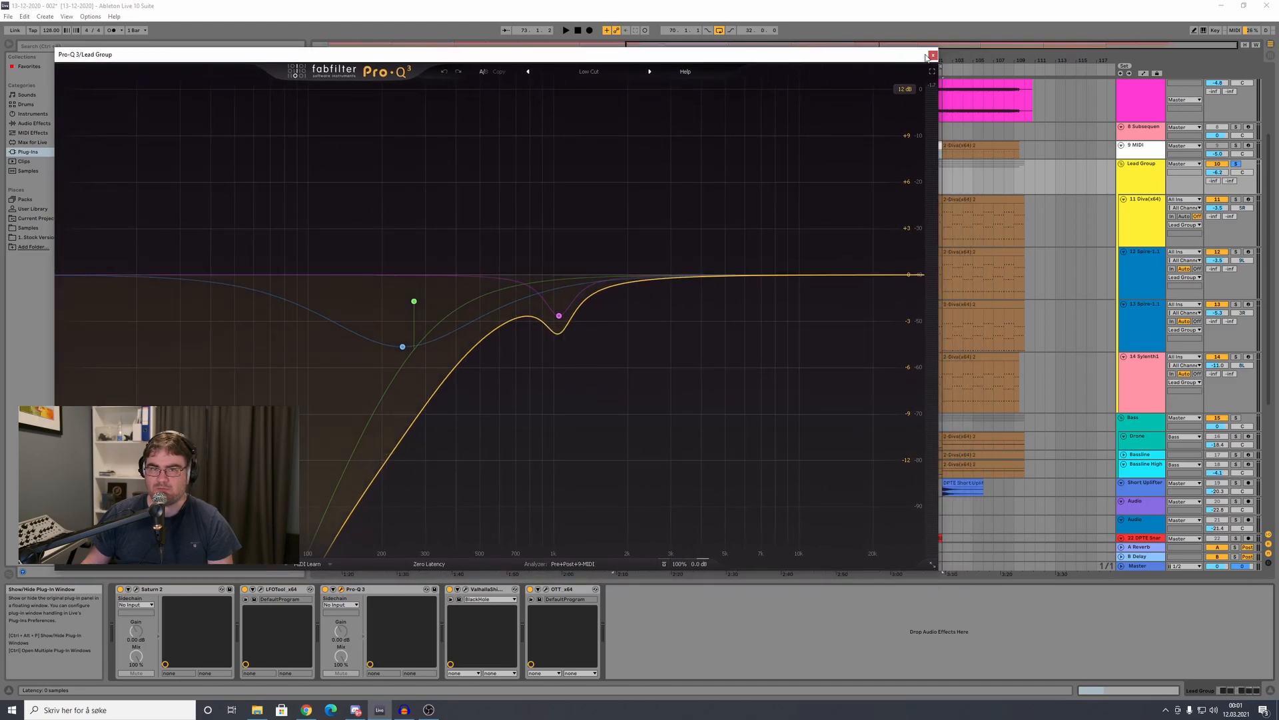
left_click(933, 56)
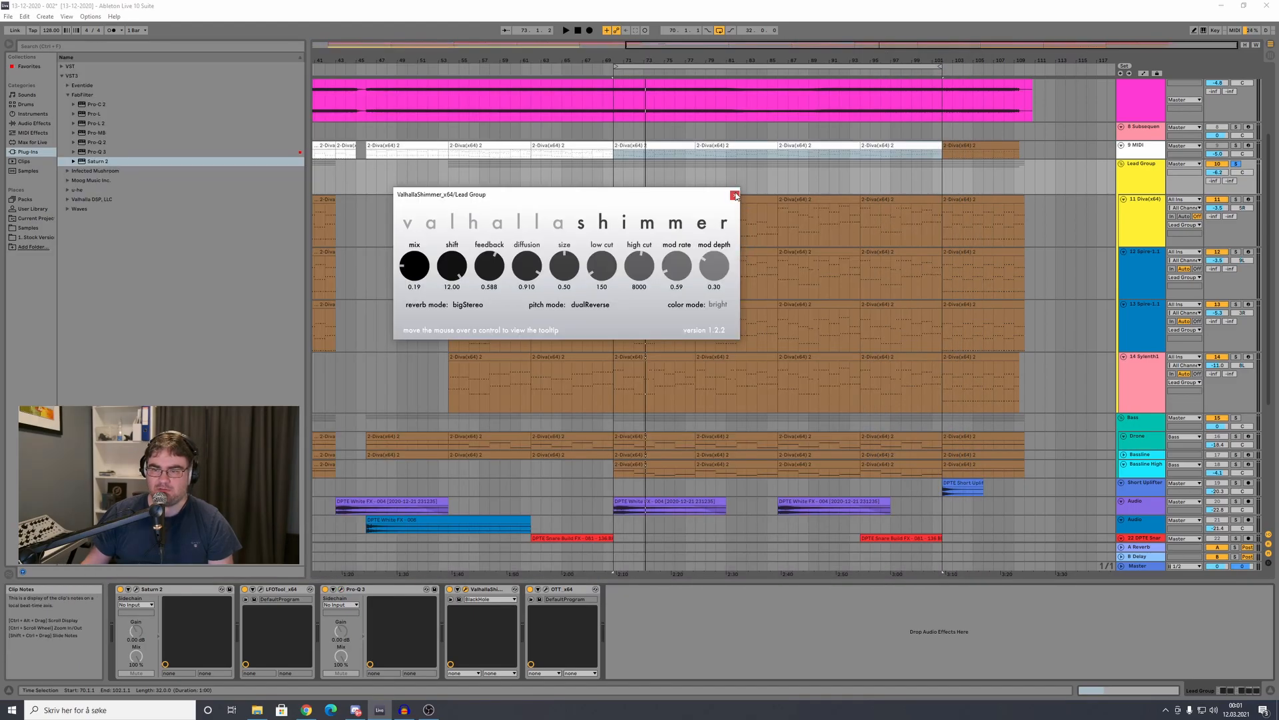
Step: Audition the Lead Group with ValhallaShimmer switched off and on, leaving it on, and close the plug-in window
key("space")
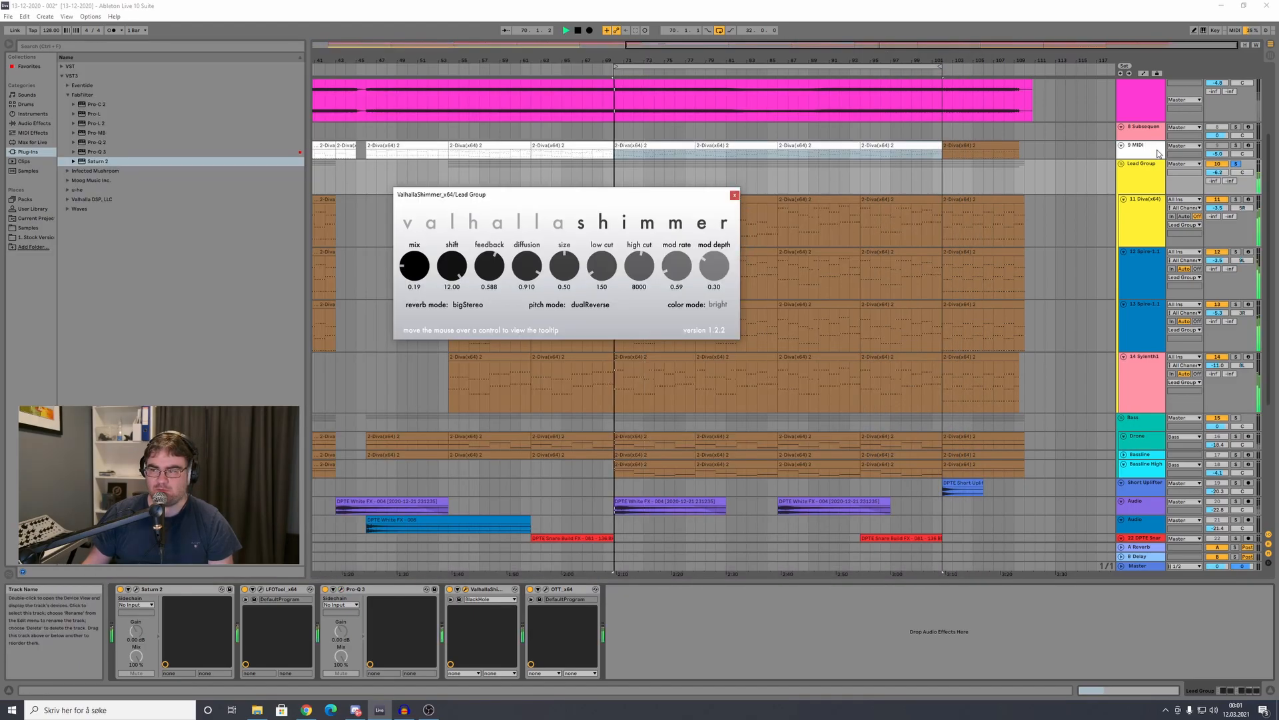
left_click(449, 589)
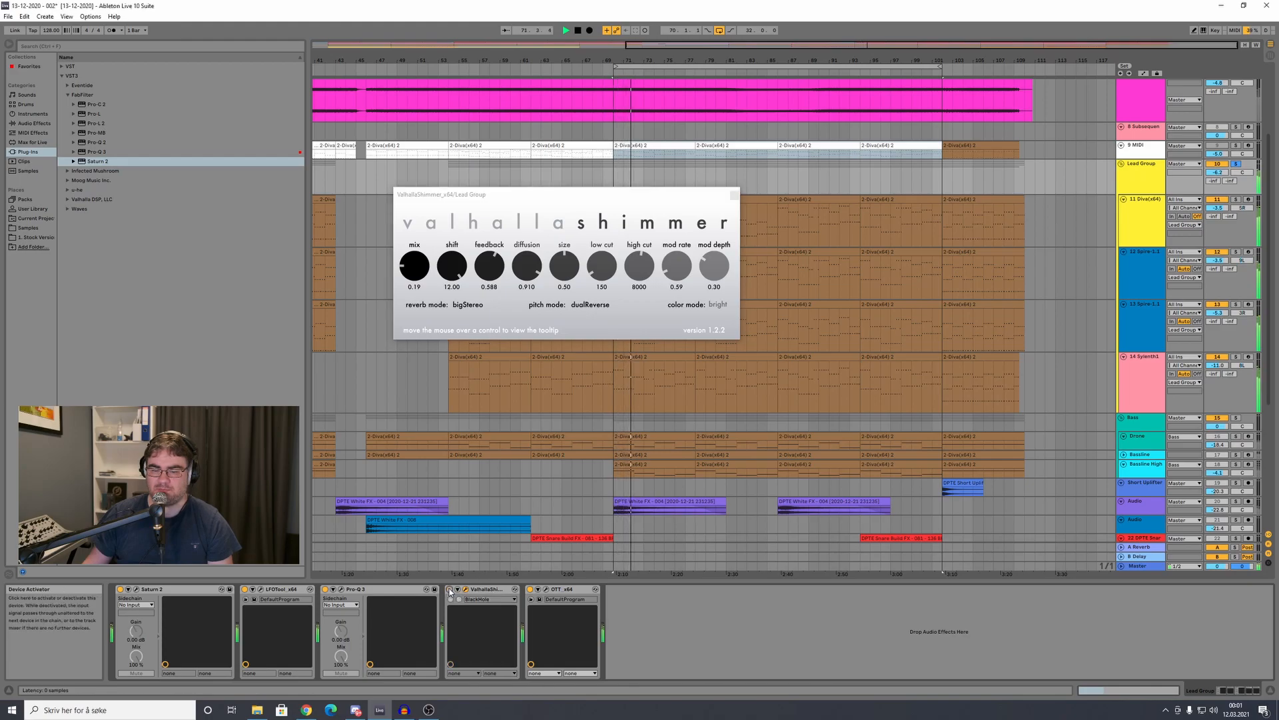
left_click(449, 589)
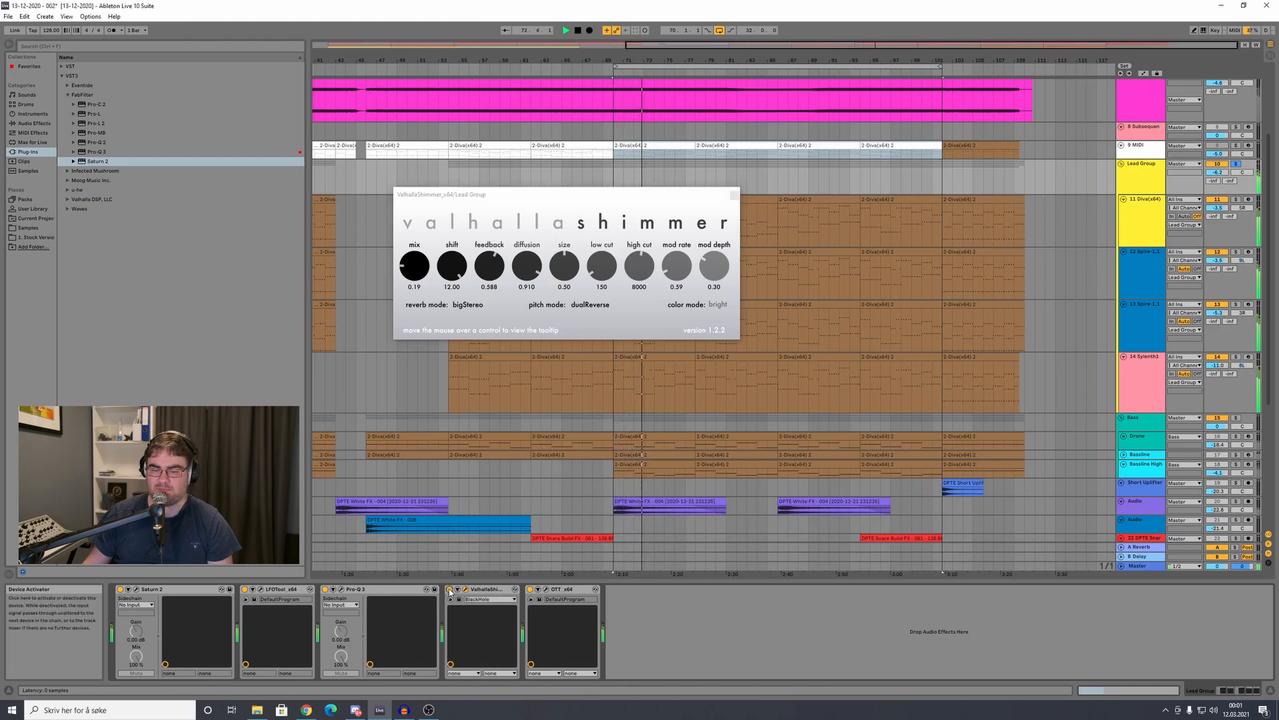
left_click(735, 195)
key("space")
Step: Examine the OTT multiband compressor settings on the Lead Group, and close the plug-in window
left_click(1147, 180)
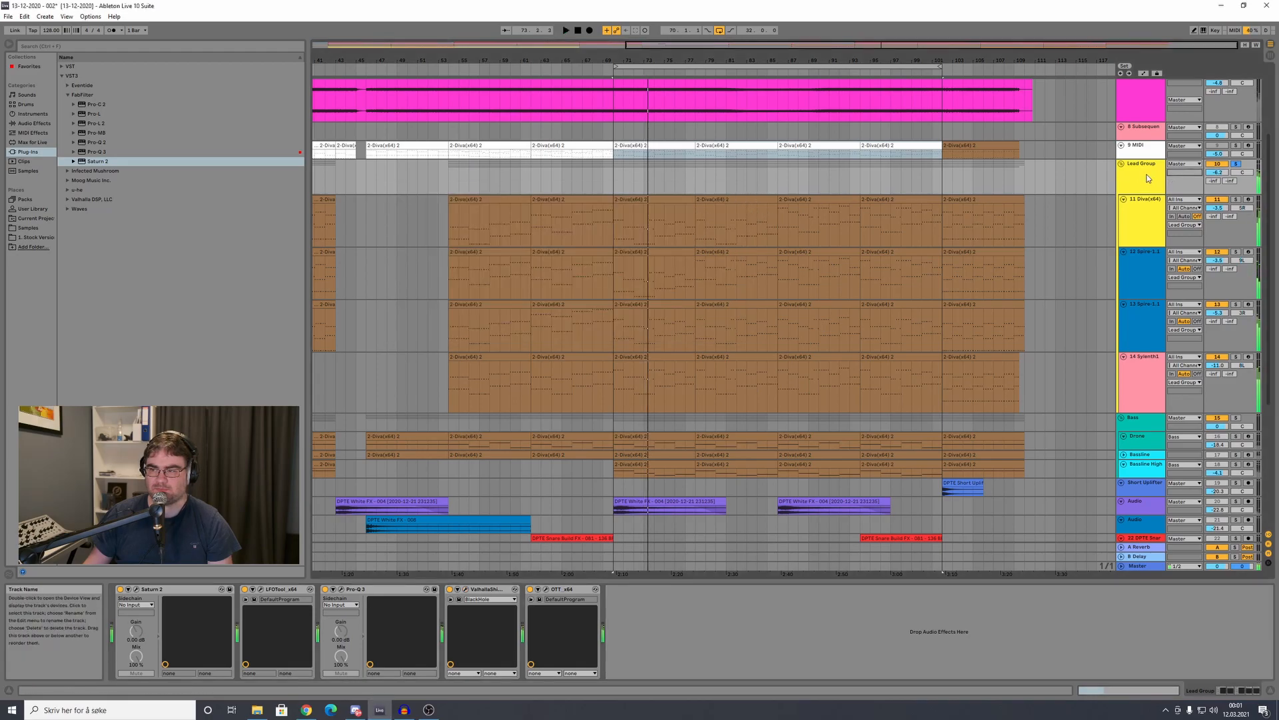
left_click(540, 599)
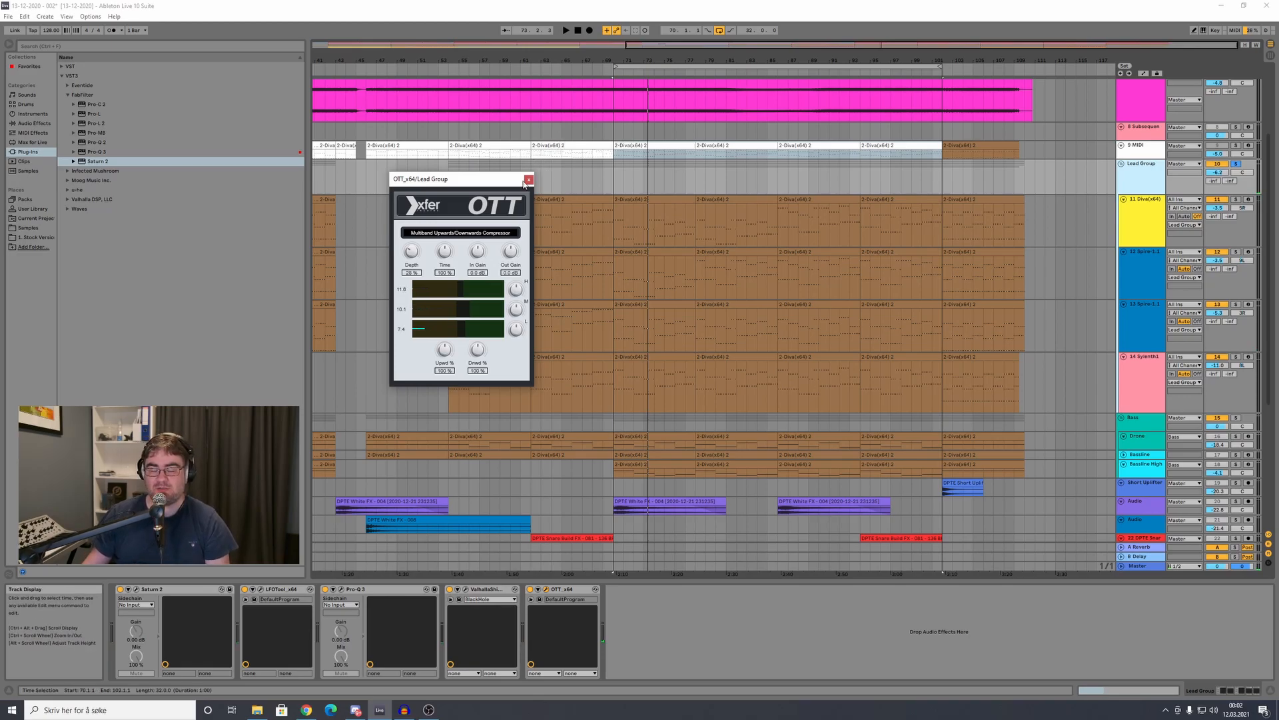
left_click_drag(483, 186, 507, 186)
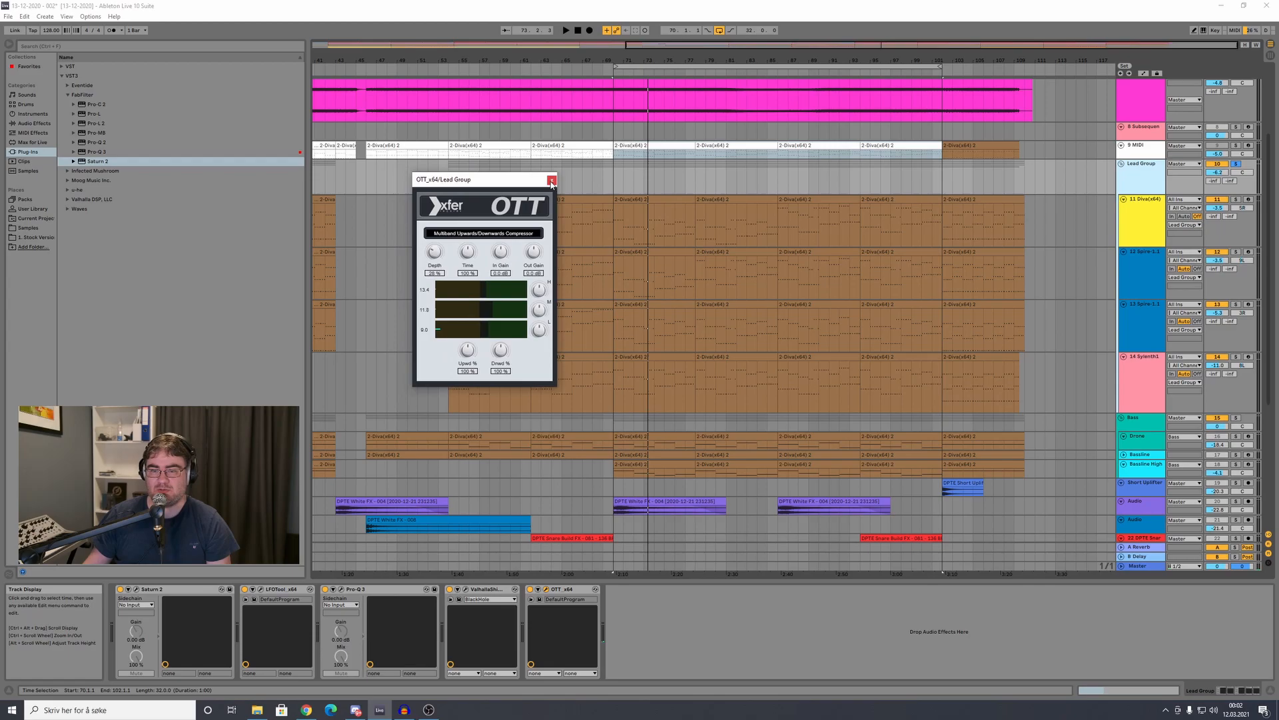
left_click(551, 181)
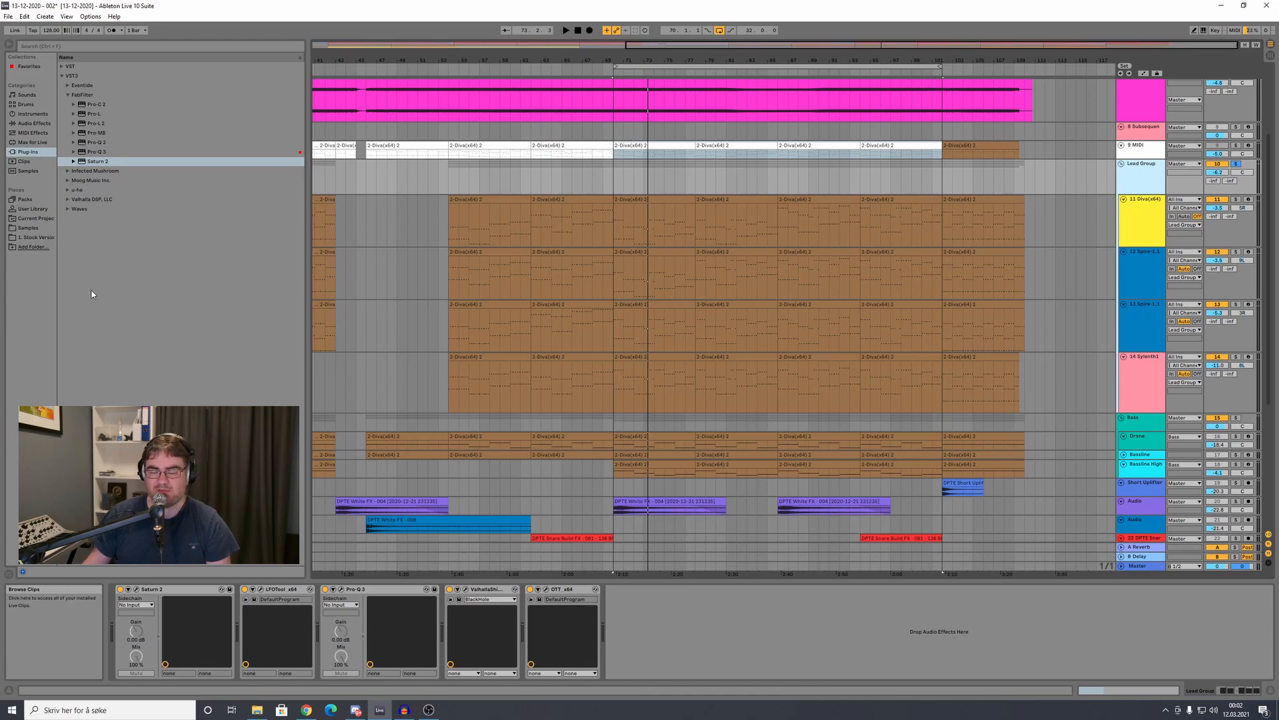
Step: Show the 11 Diva track's device chain and list the built-in audio effects in the browser
left_click(1143, 223)
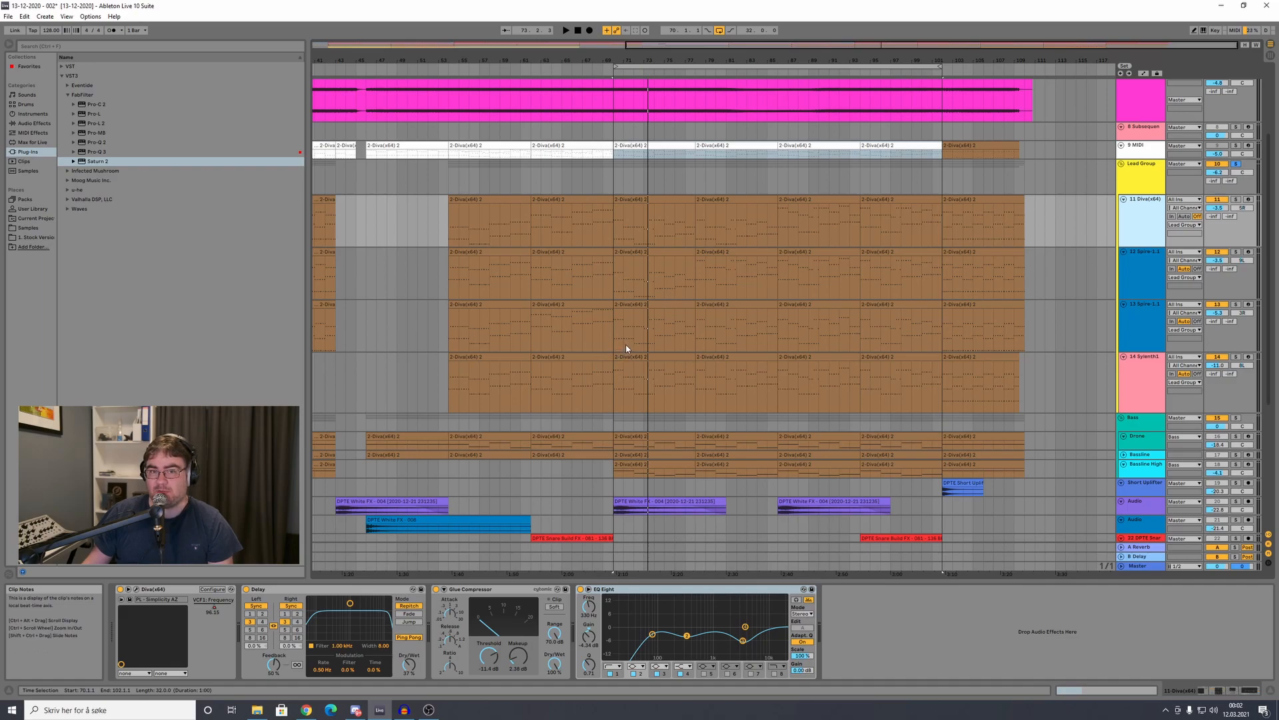
left_click(36, 124)
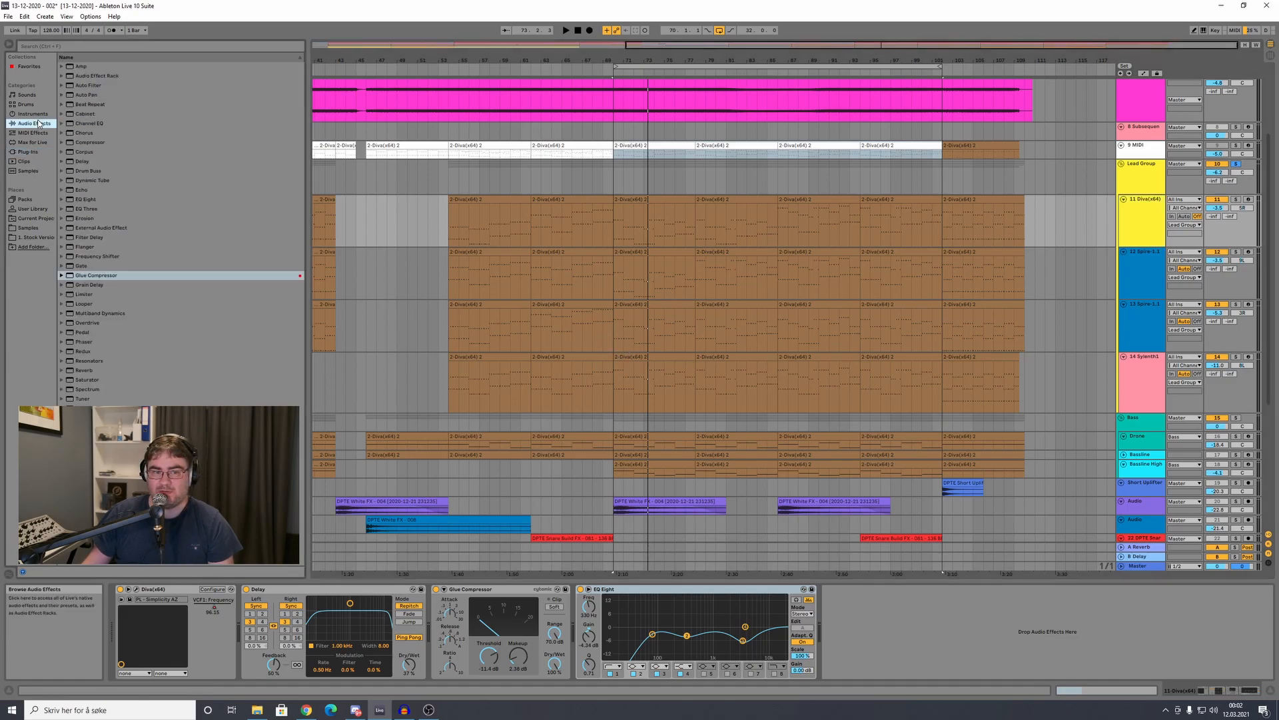
Step: Find the OTT preset among the Multiband Dynamics presets in the browser
left_click(63, 313)
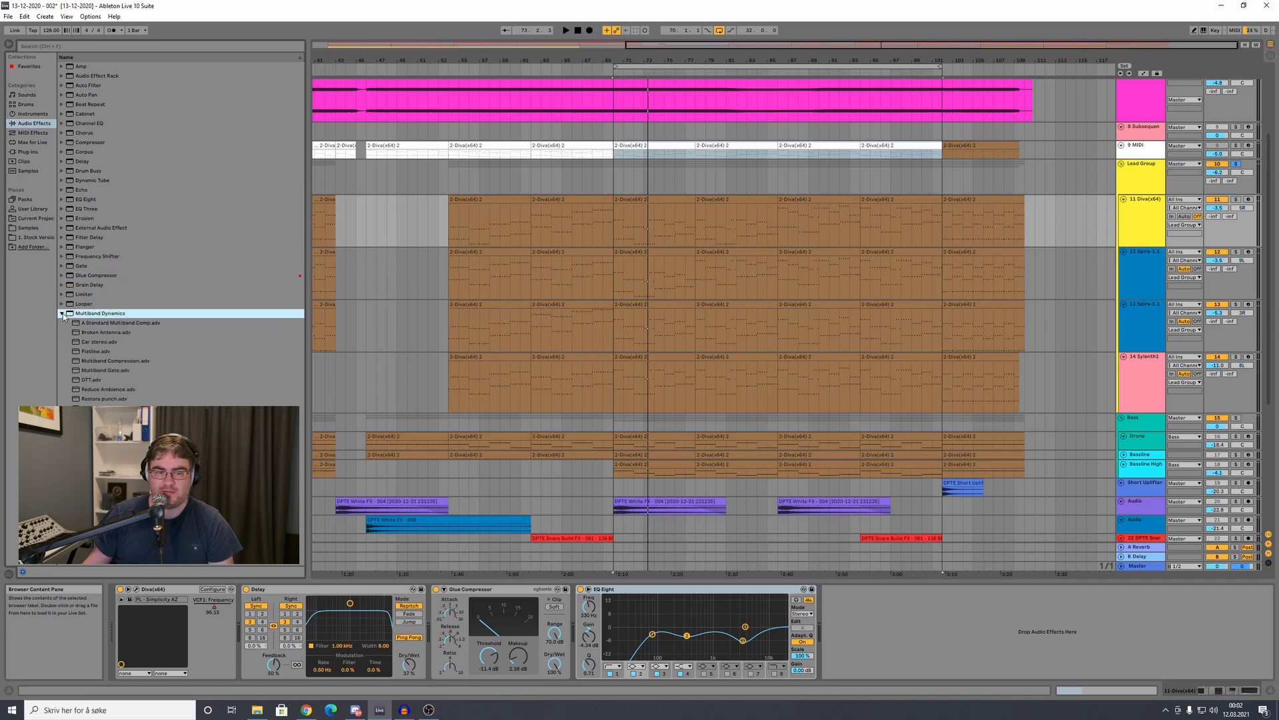
left_click(96, 379)
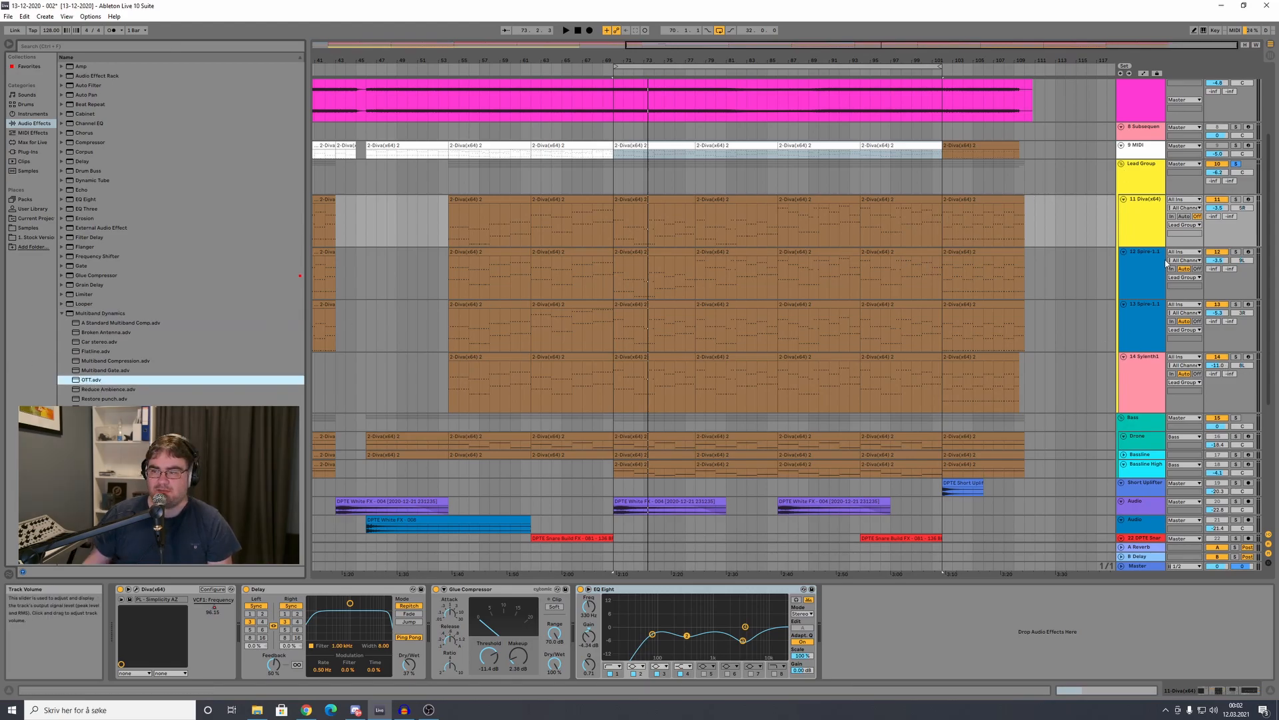
Step: Fold the lead tracks and audition the Bass group over the looped section, alone and together with the kick
left_click(1124, 199, "alt")
left_click(1139, 247)
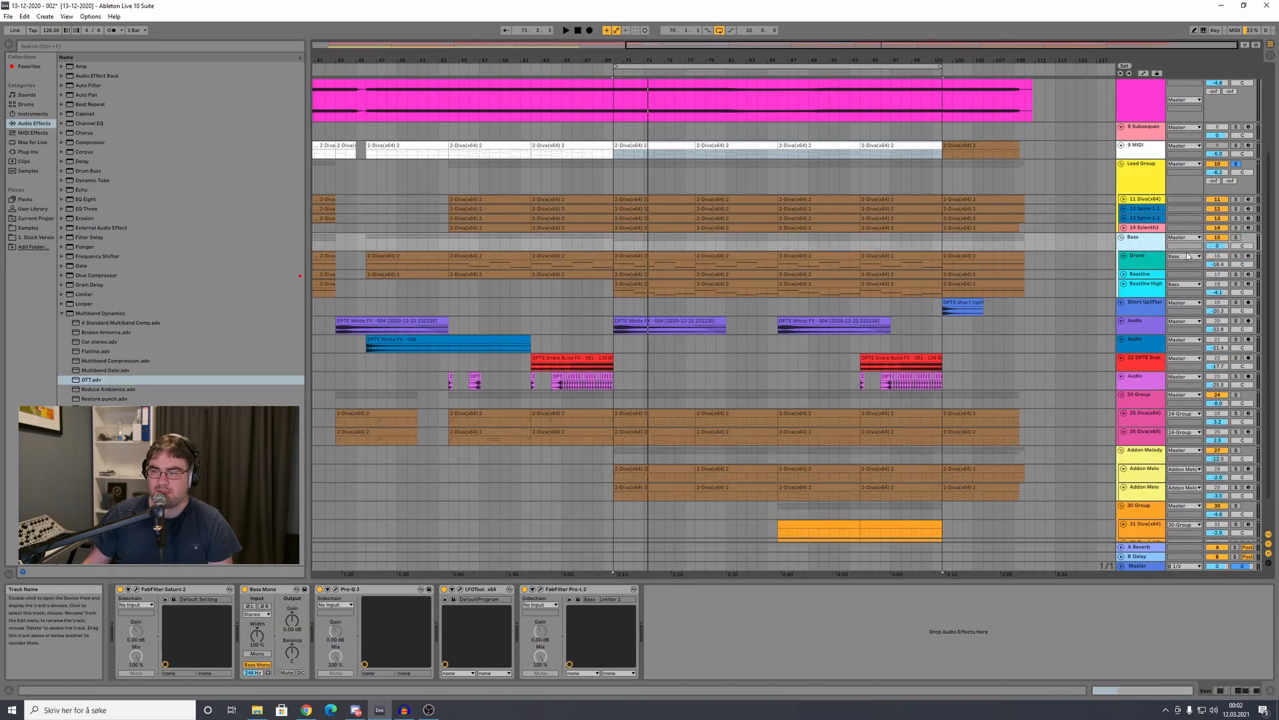
scroll(981, 308, "up", 3)
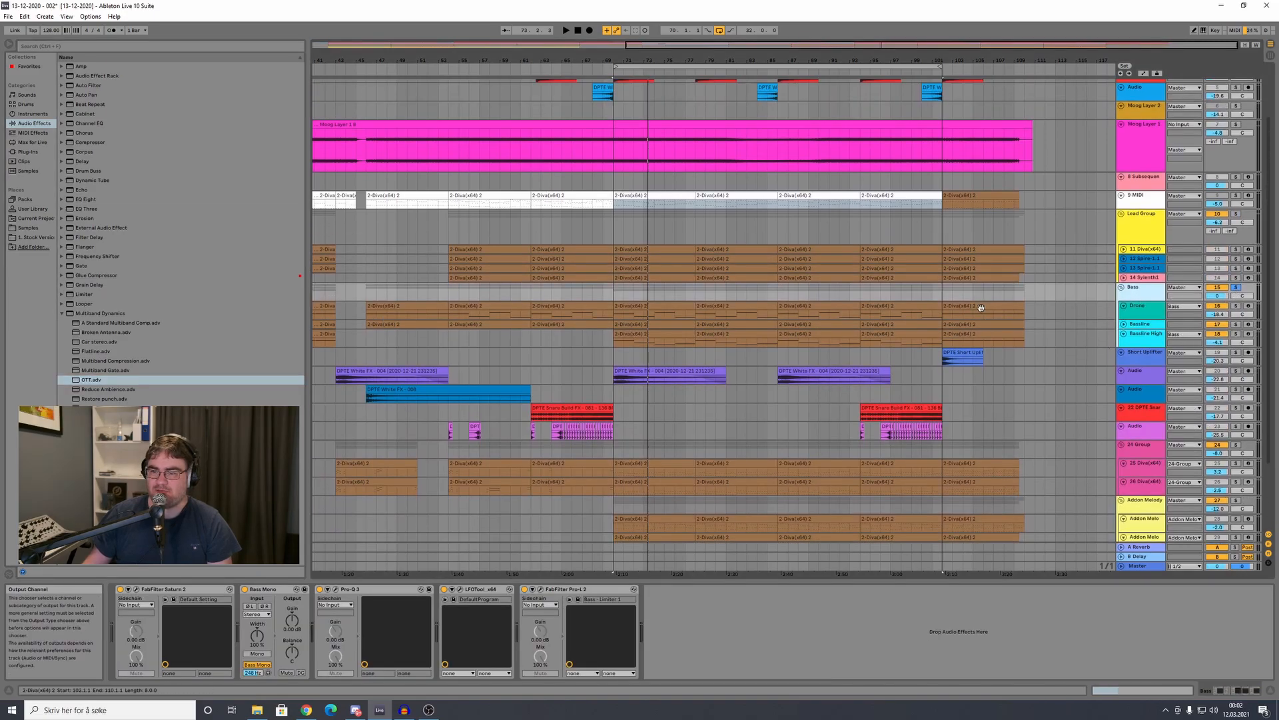
left_click(796, 66)
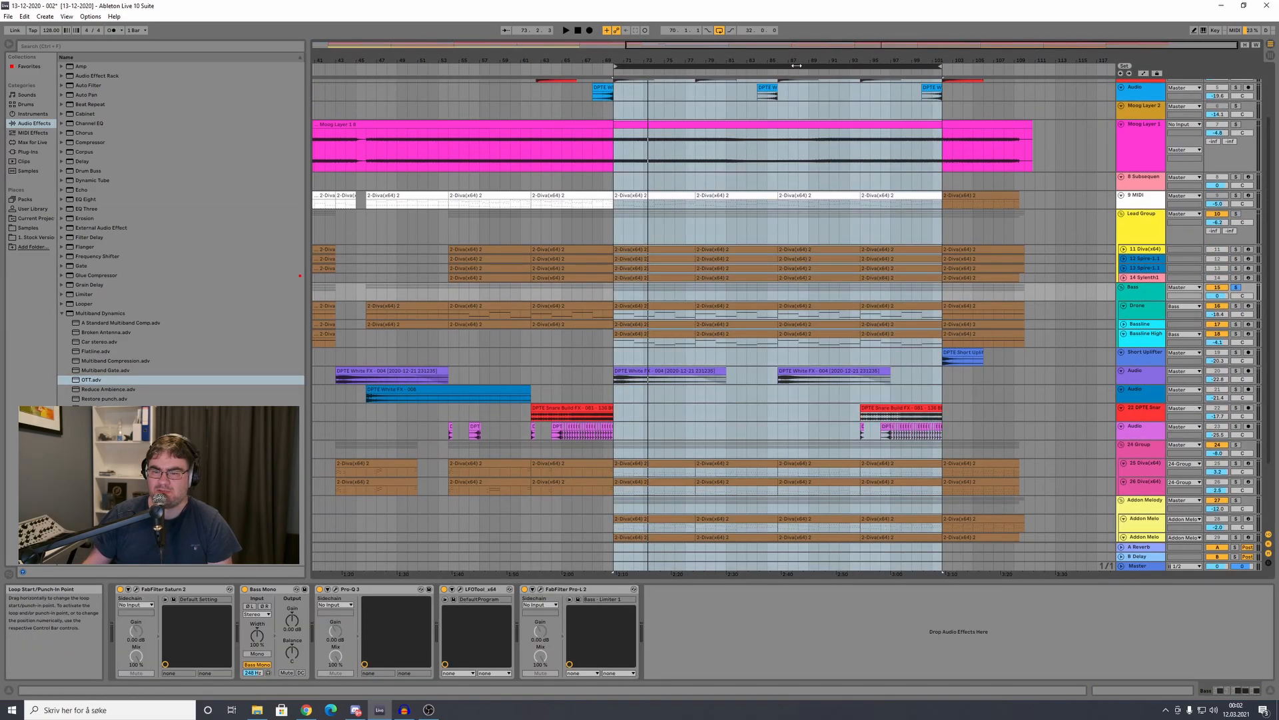
key("space")
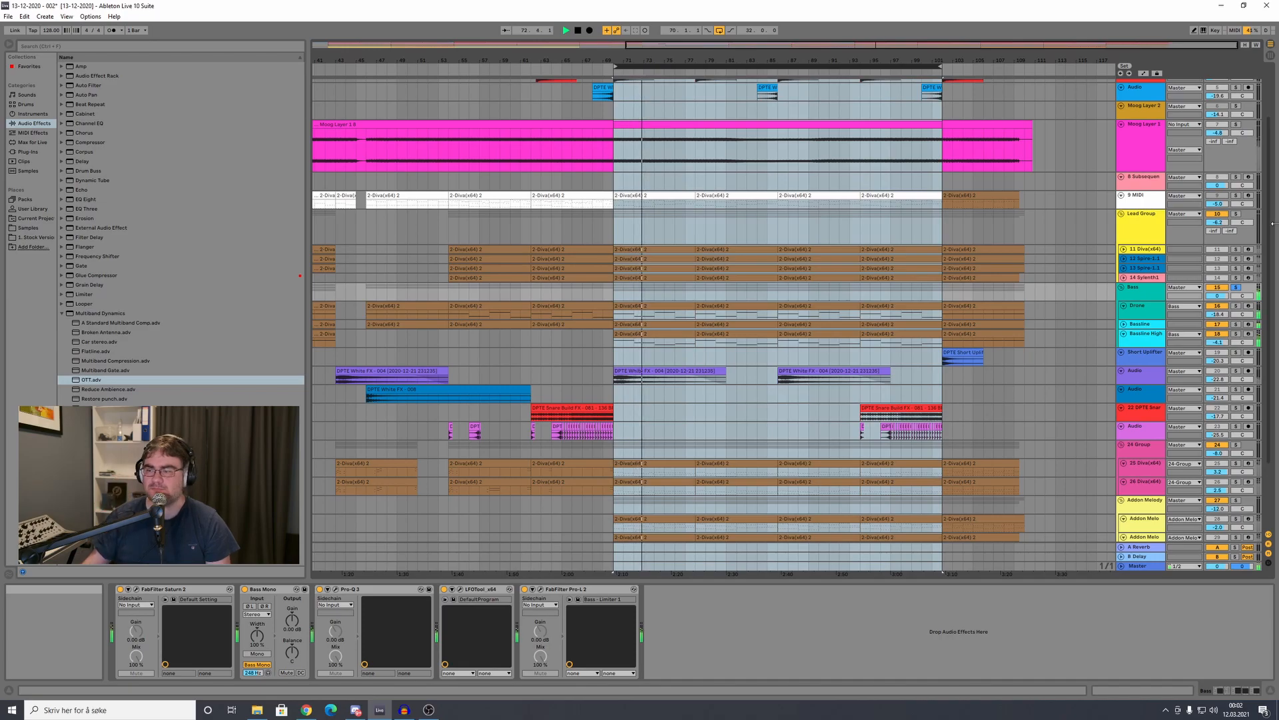
scroll(1270, 236, "up", 3)
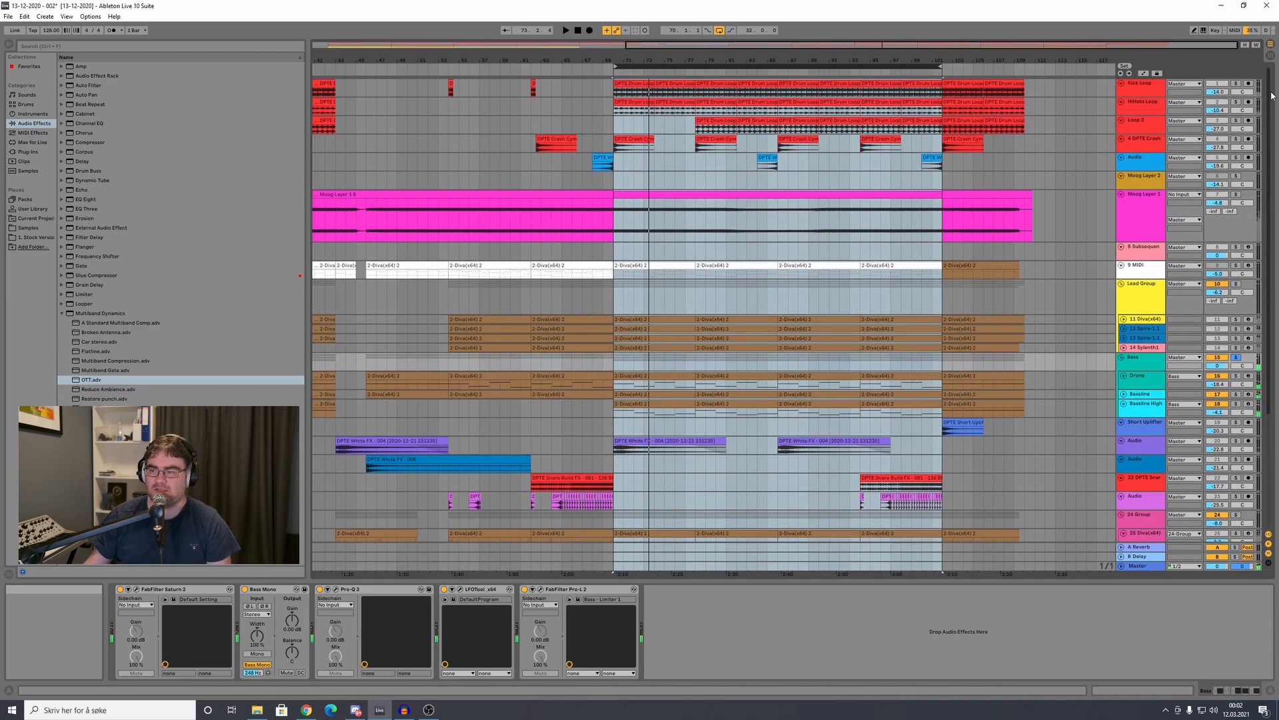
key("space")
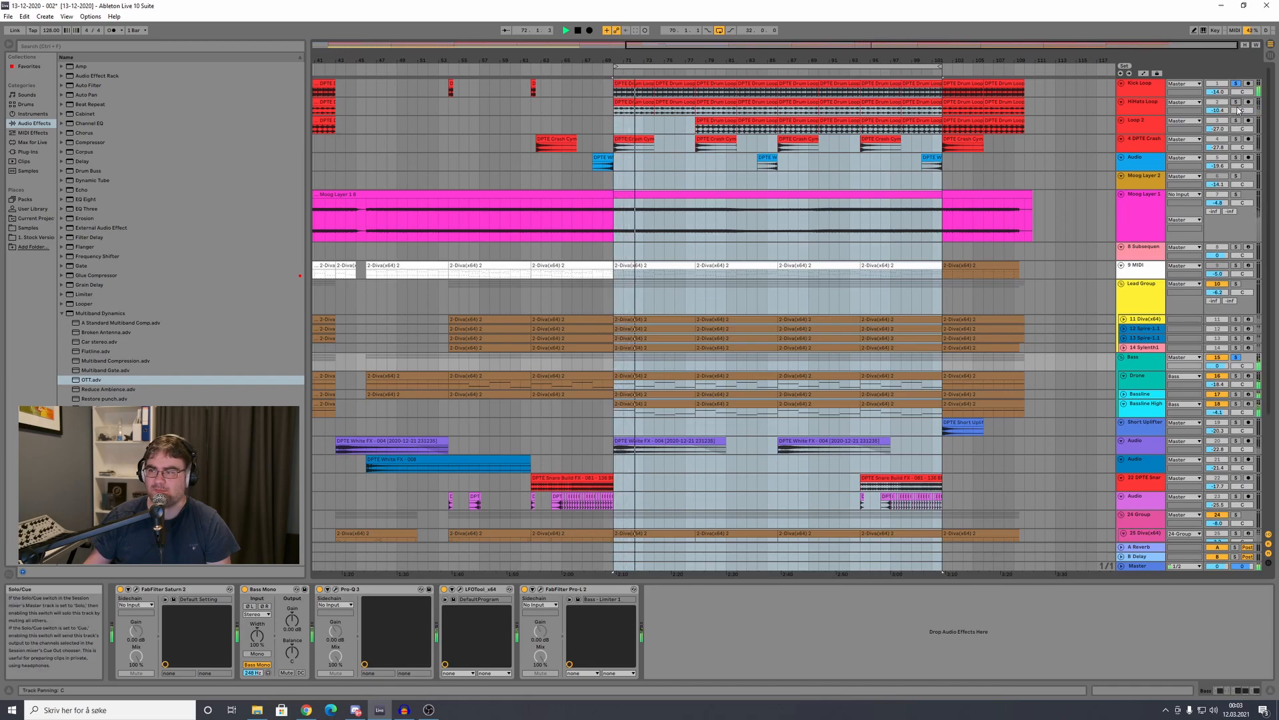
Step: Unfold the Bassline High and Bassline tracks and compare their notes and device chains
left_click(1143, 408)
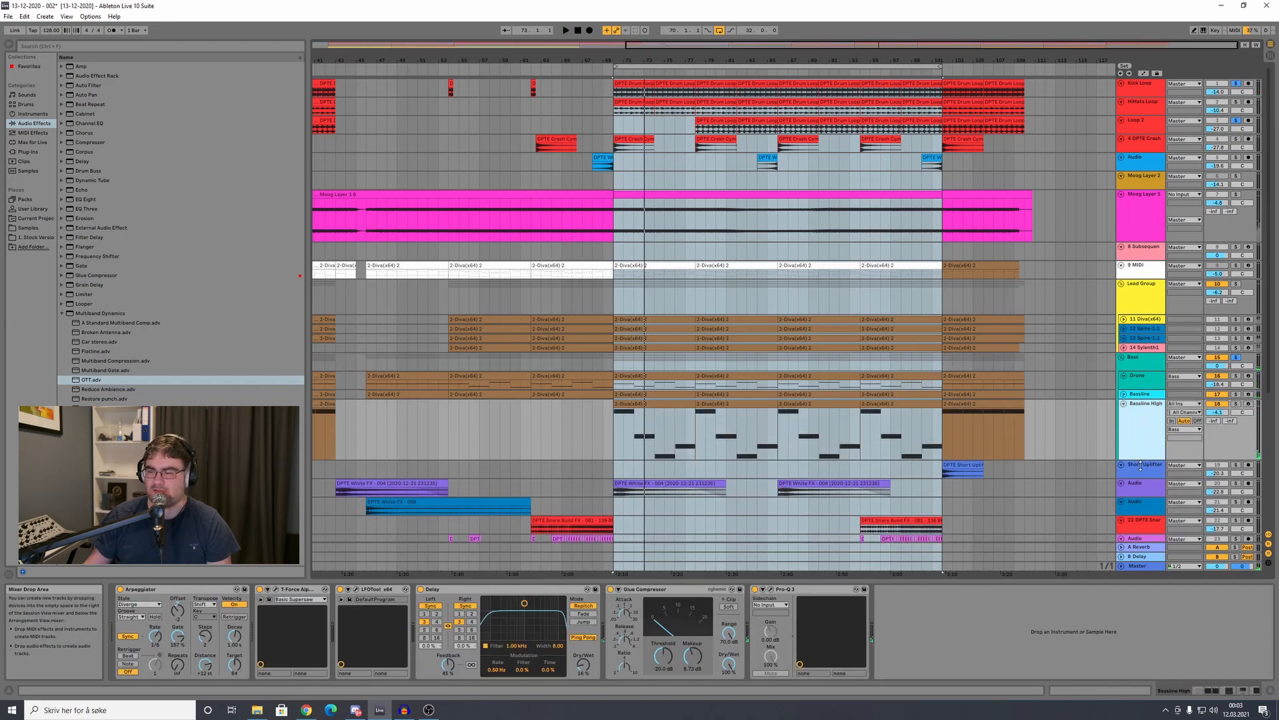
left_click(1141, 394)
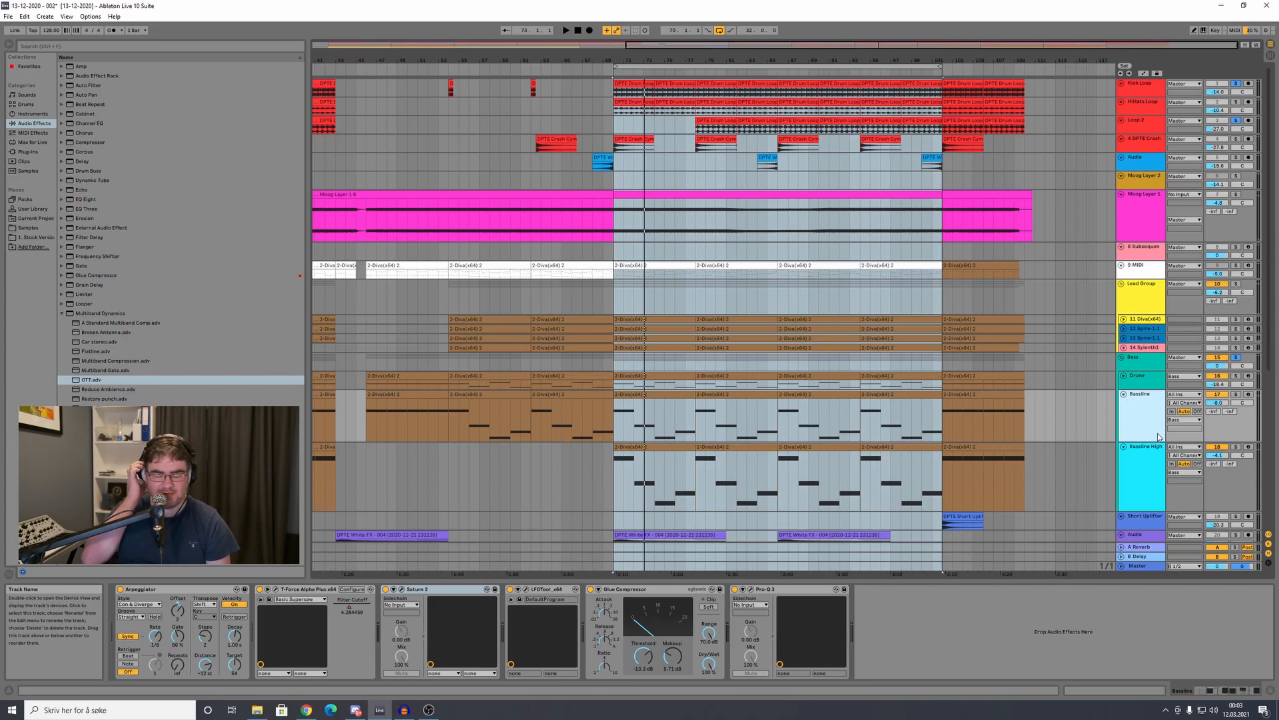
left_click(1158, 472)
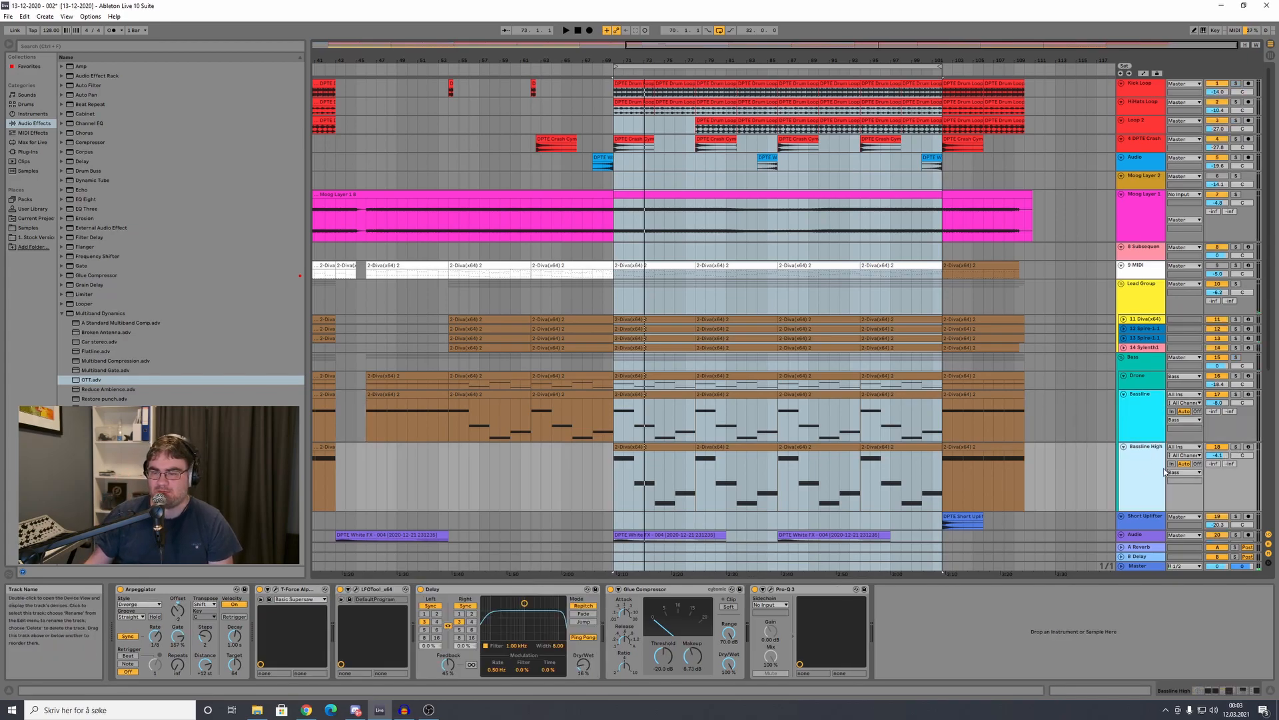
left_click(1134, 440)
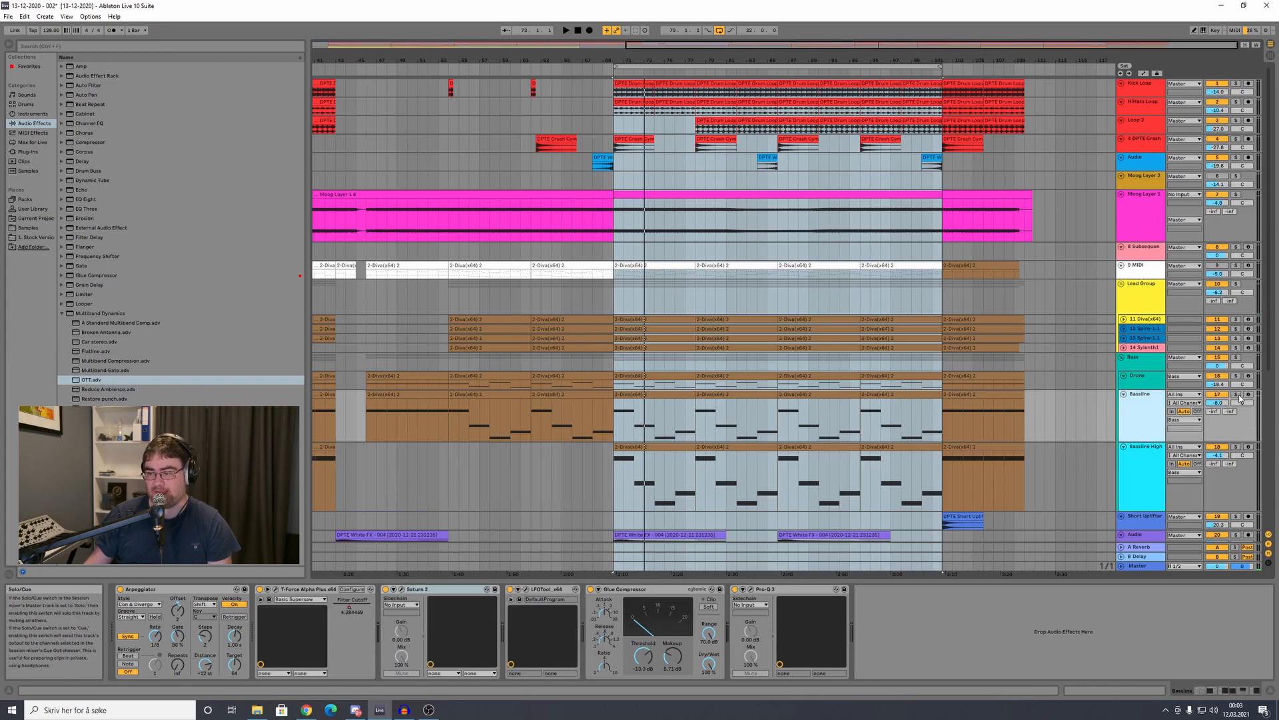
Step: Solo Bassline High, examine the modulation settings of its T-Force Alpha Plus synth, and close the plug-in window
left_click(1237, 448)
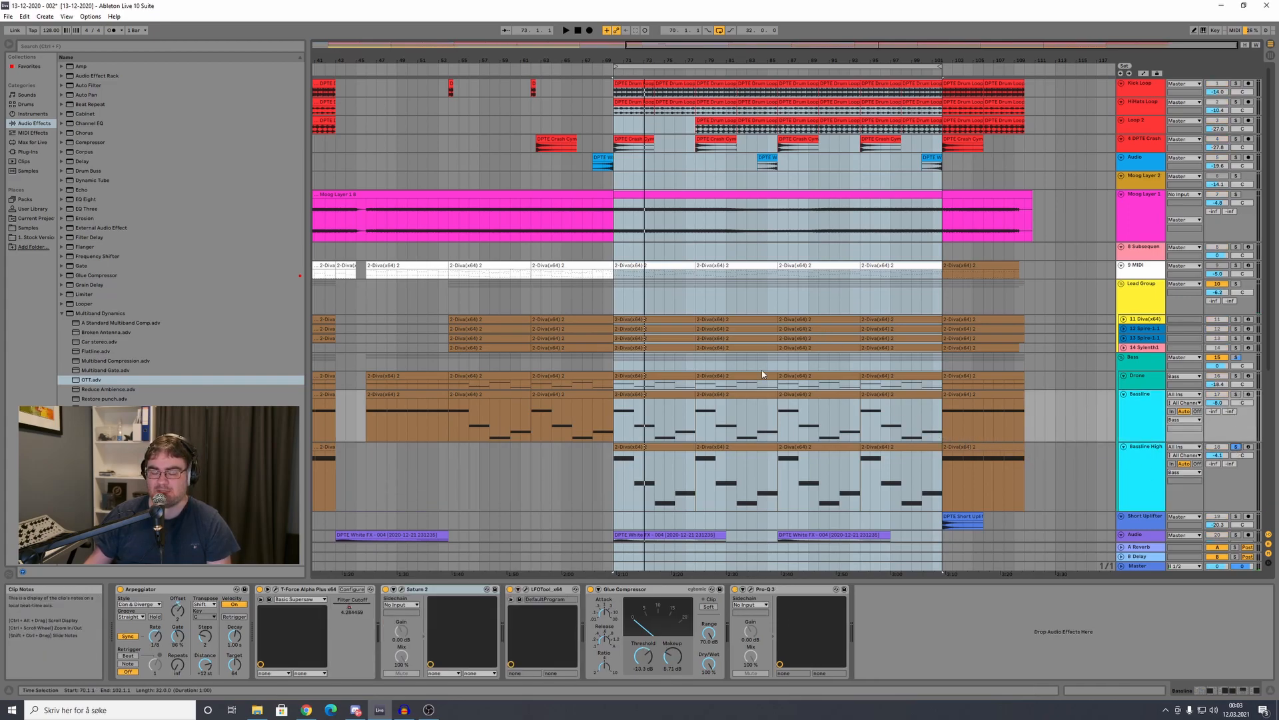
left_click(1139, 474)
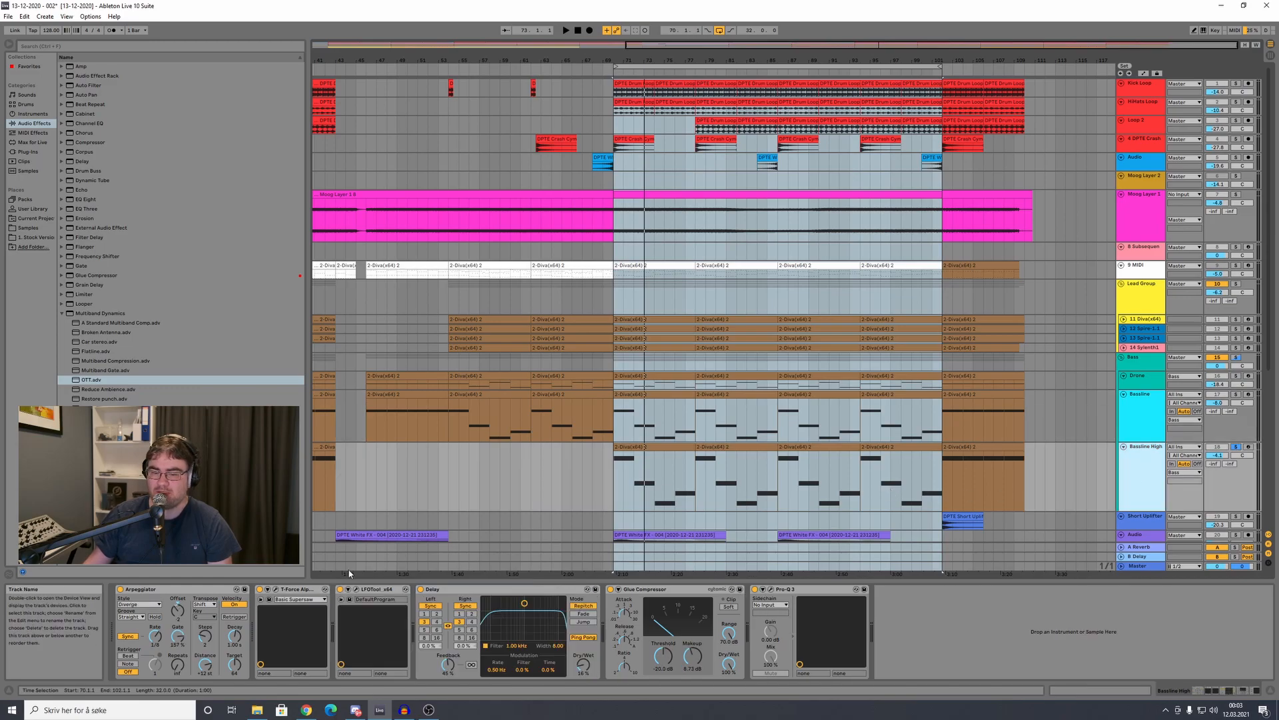
left_click(267, 589)
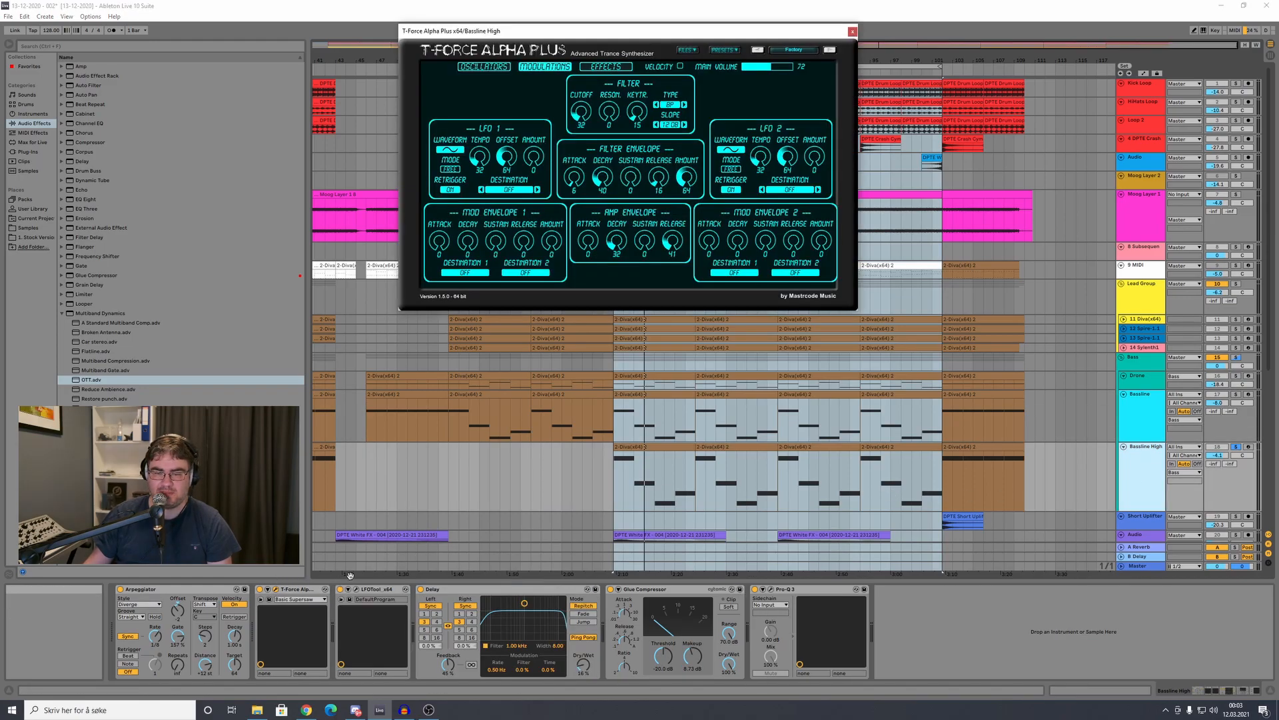
left_click(852, 31)
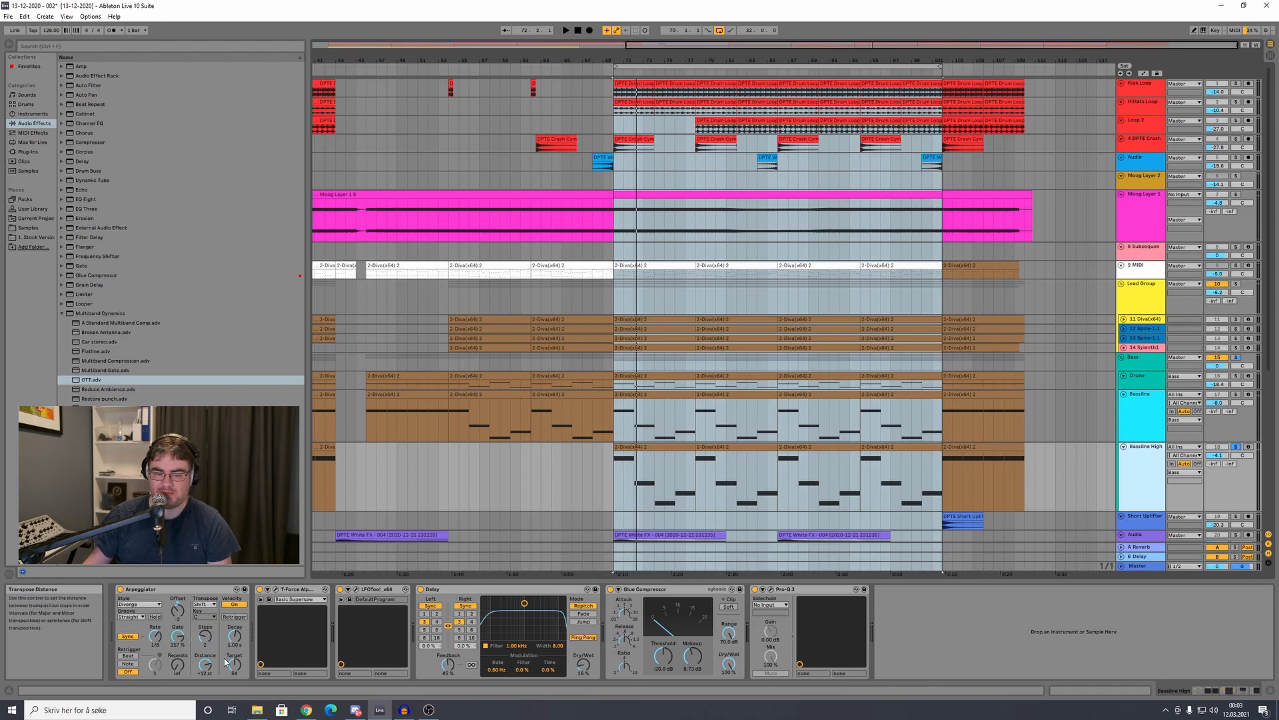
Step: Audition Bassline High while trying different synced rates on its Arpeggiator
key("space")
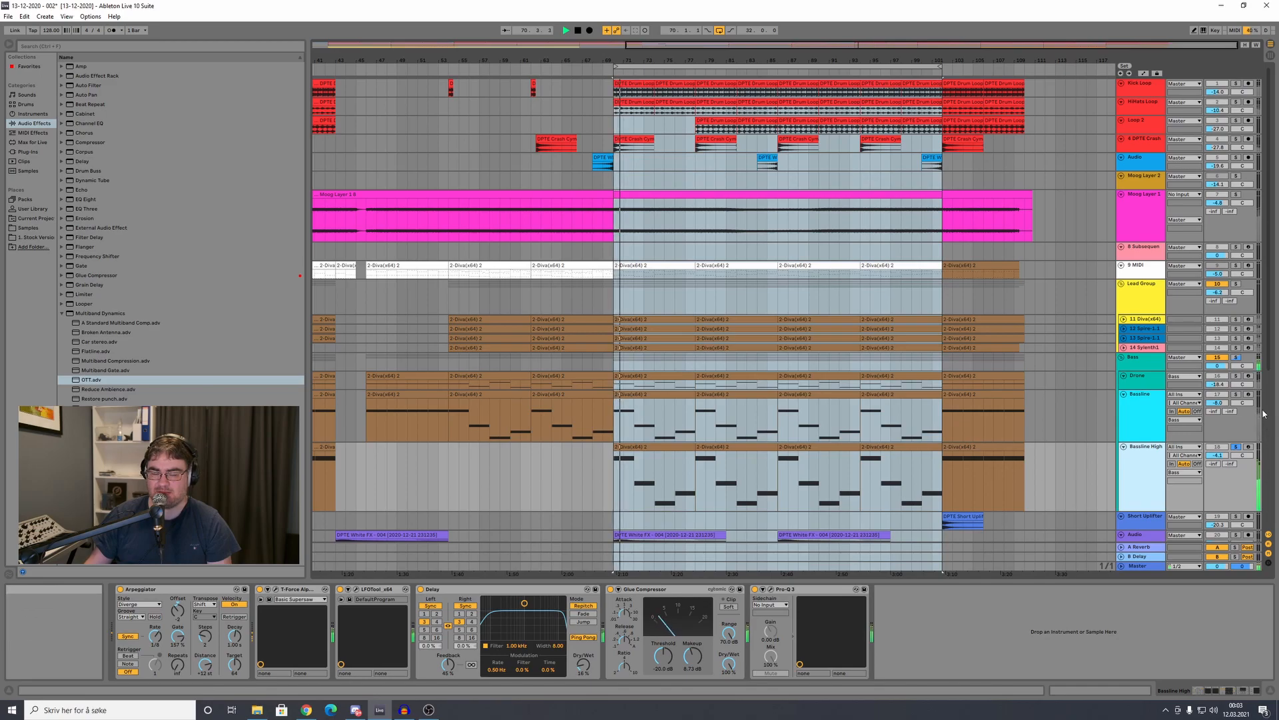
key("space")
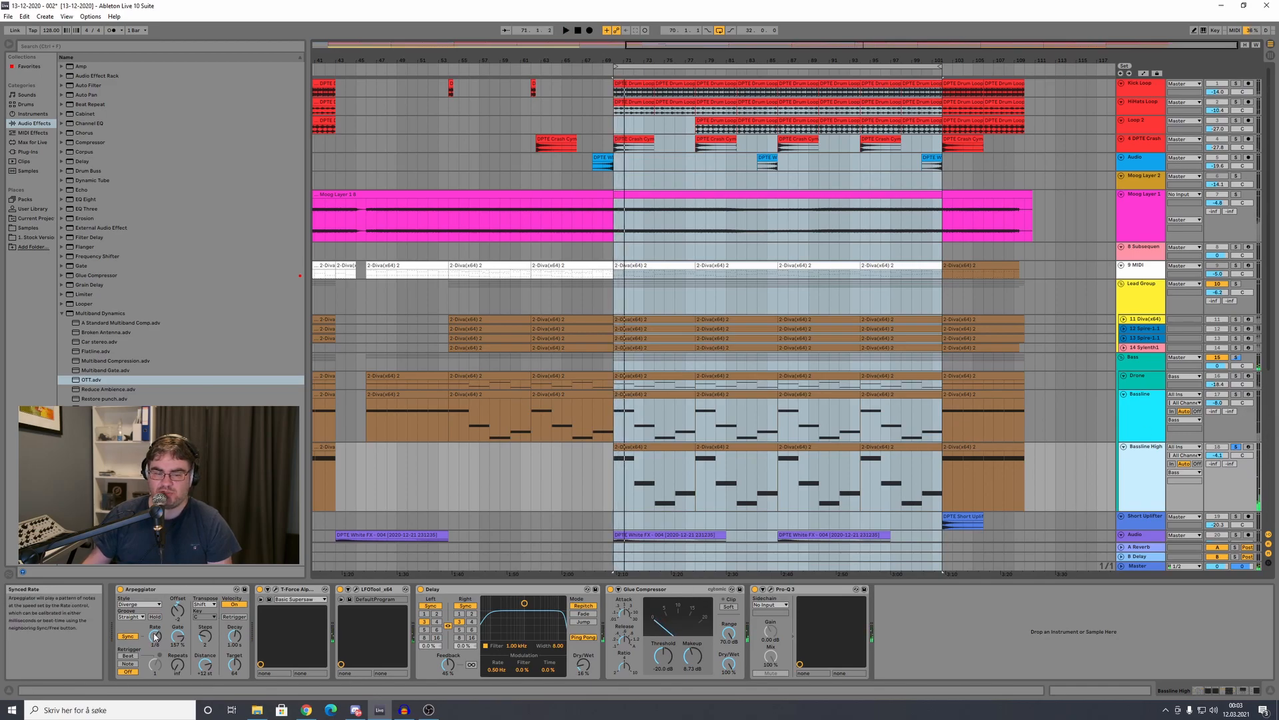
left_click_drag(155, 637, 155, 630)
key("space")
key("space")
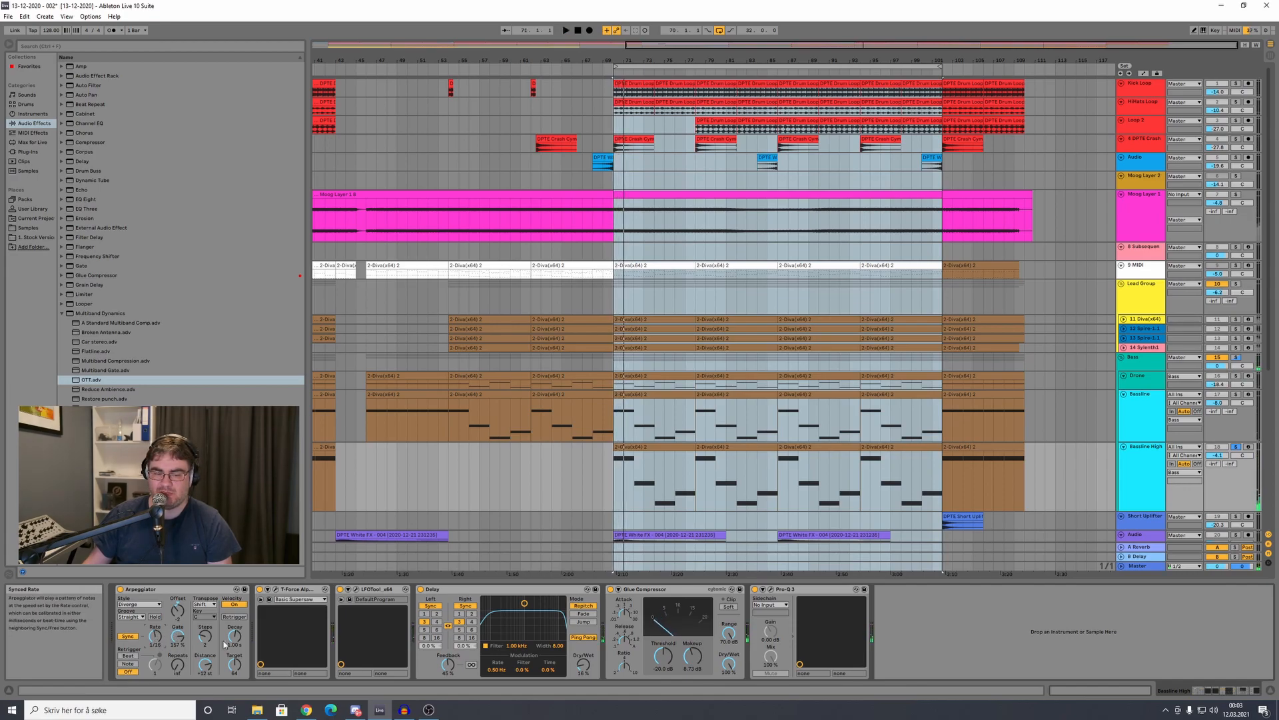
key("space")
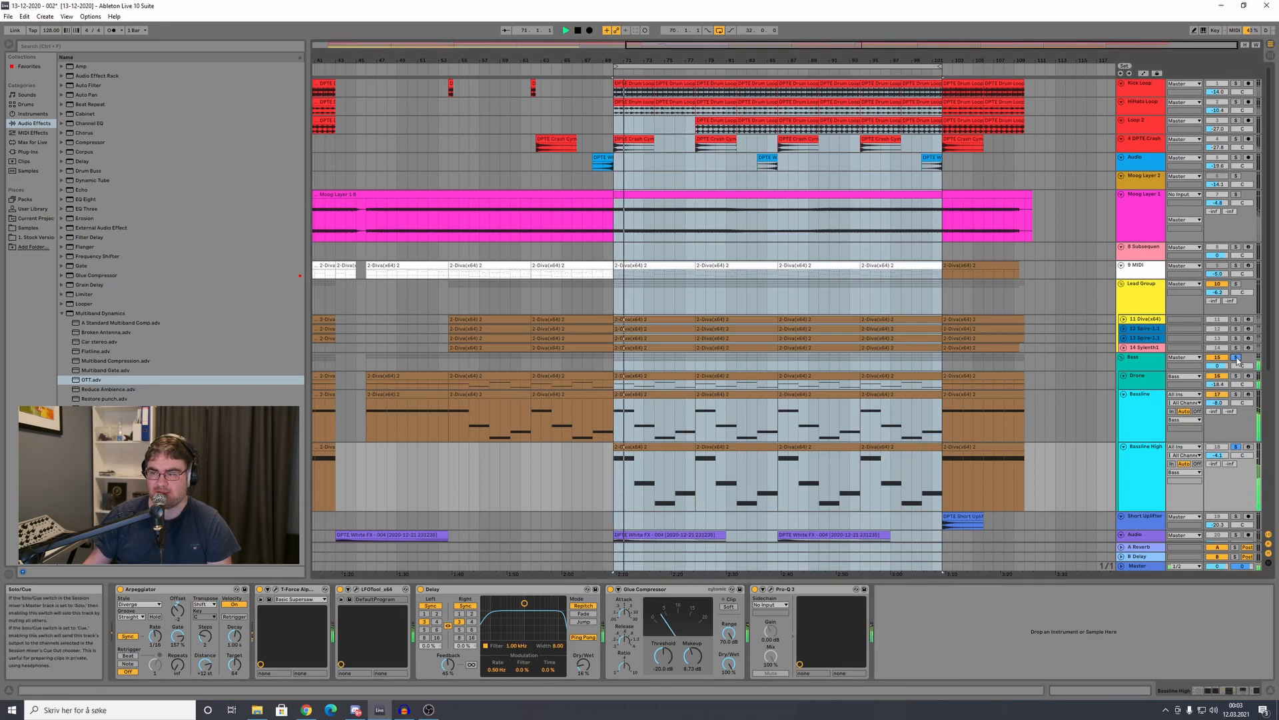
key("space")
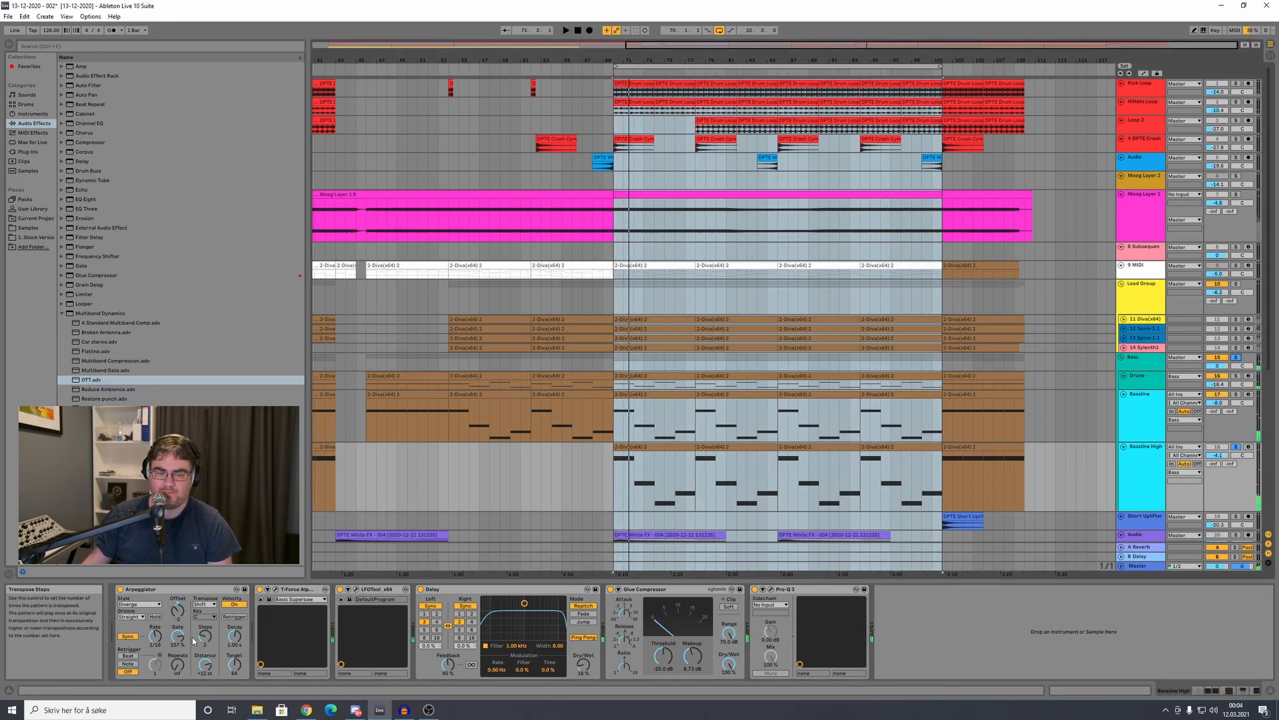
left_click_drag(155, 635, 156, 626)
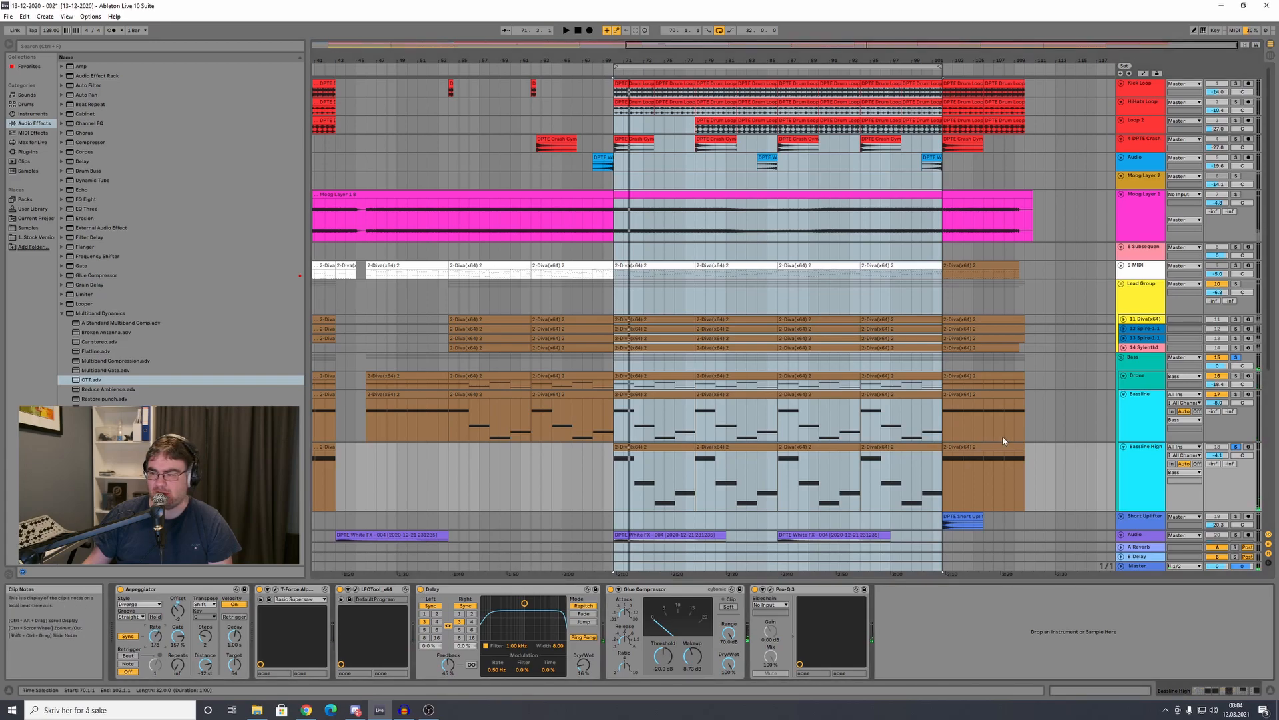
Step: Solo the Bassline track, then go through Bassline High's devices up to the Pro-Q 3 low cut and close the EQ window
left_click(1237, 395)
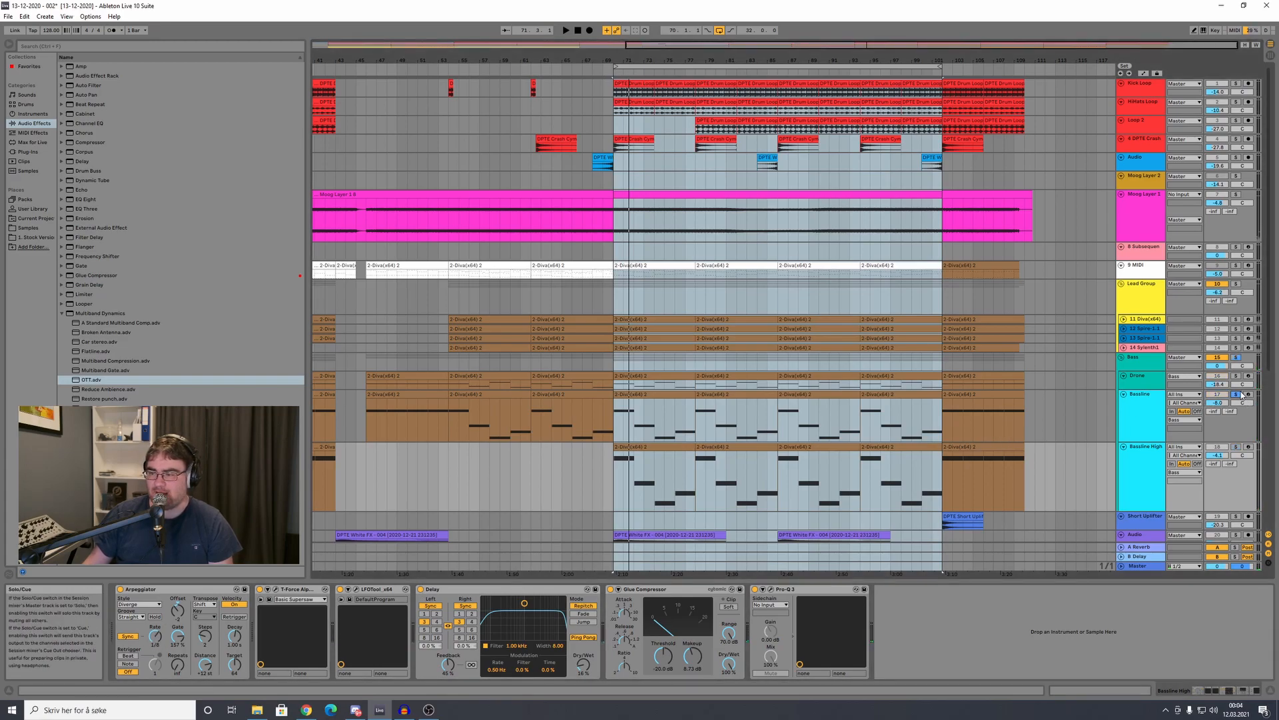
left_click(1122, 488)
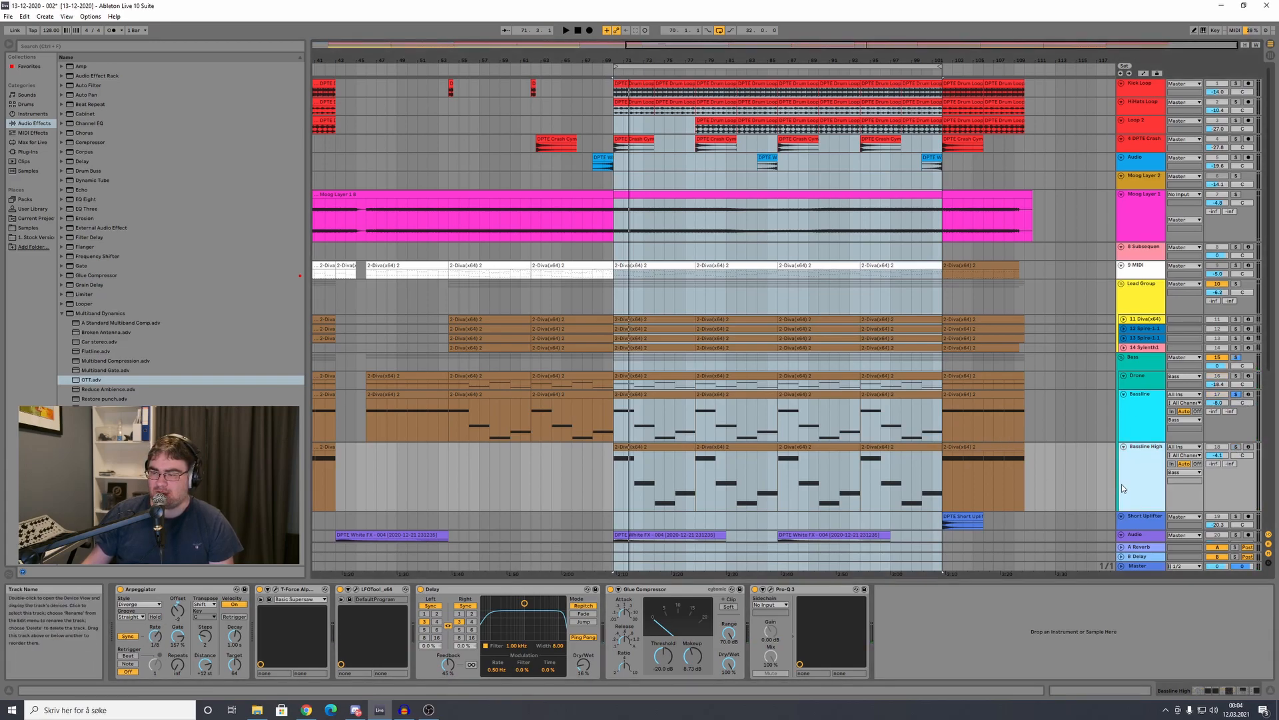
left_click(308, 592)
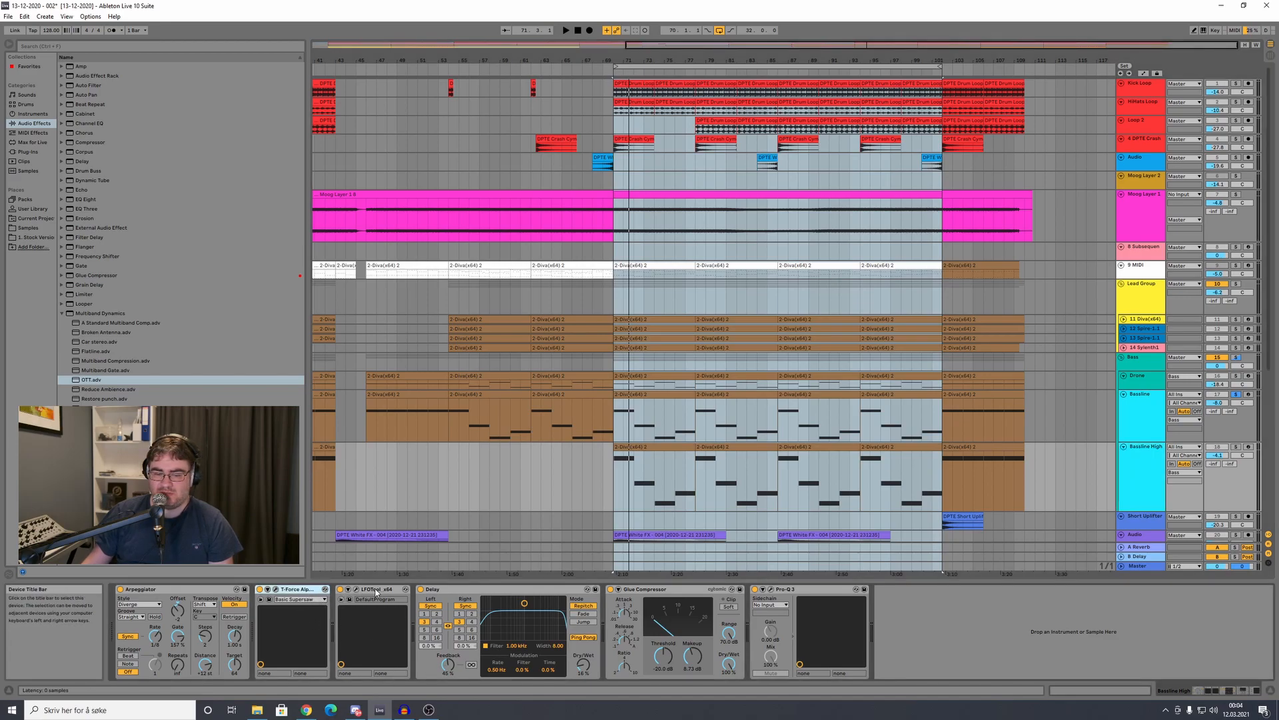
left_click(374, 593)
left_click(498, 598)
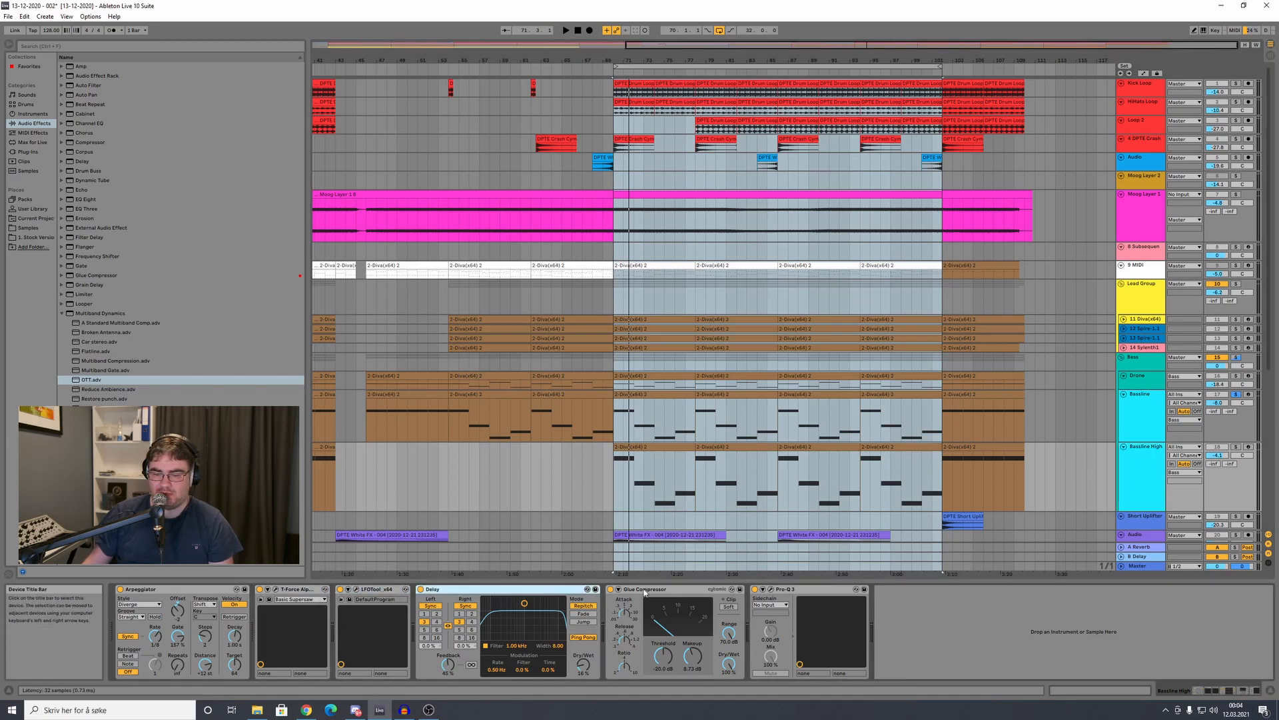
left_click(647, 590)
left_click(773, 592)
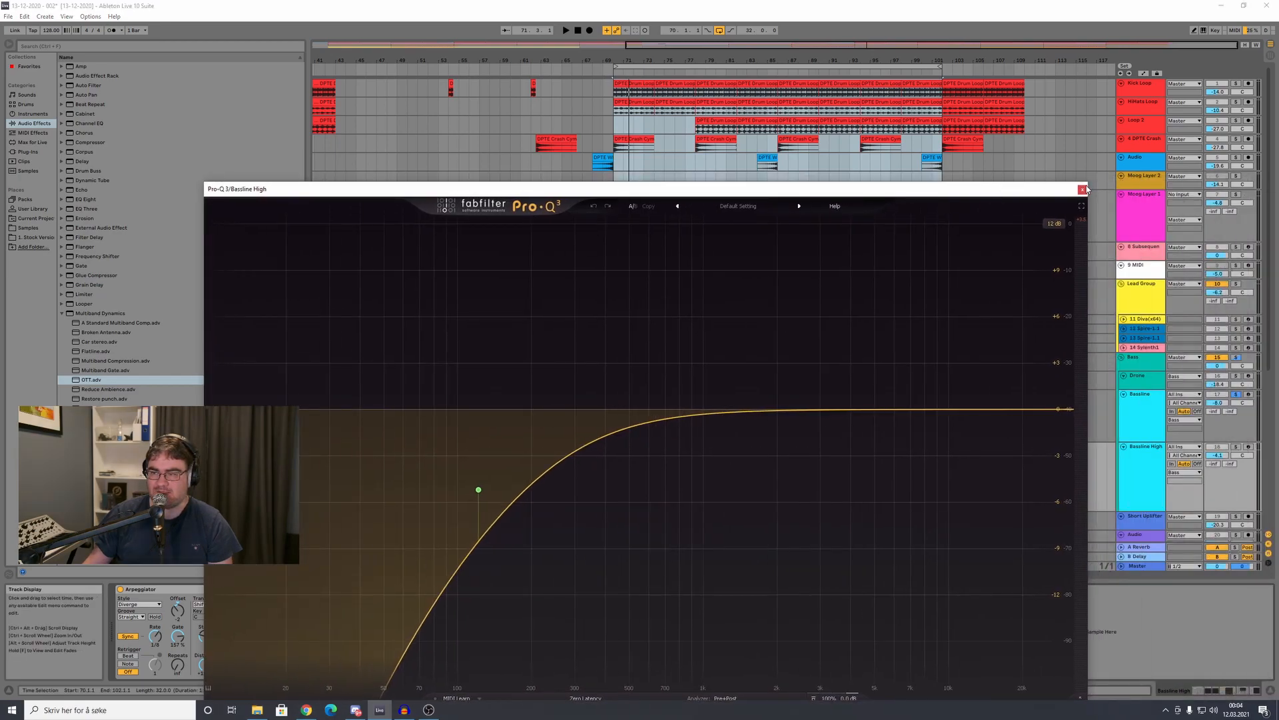
left_click(1083, 186)
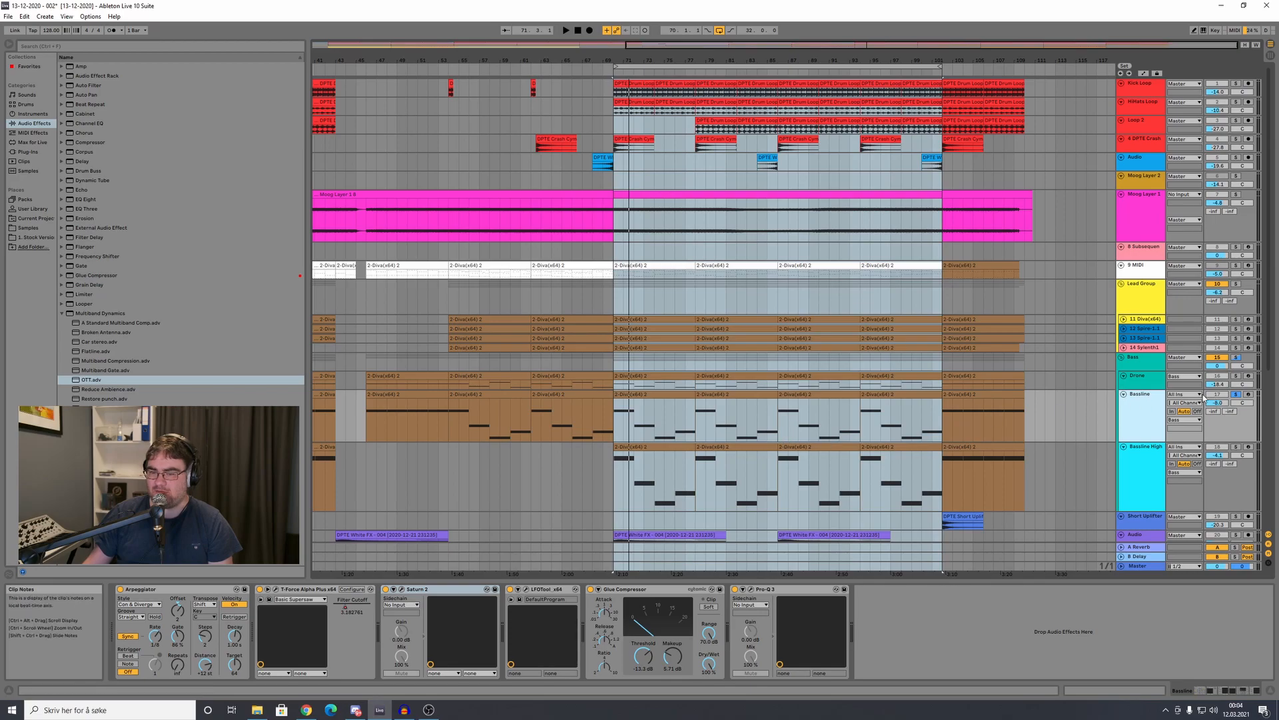
Step: Audition the soloed Bassline, and open its Saturn 2 window, moving it toward the middle of the arrangement
key("space")
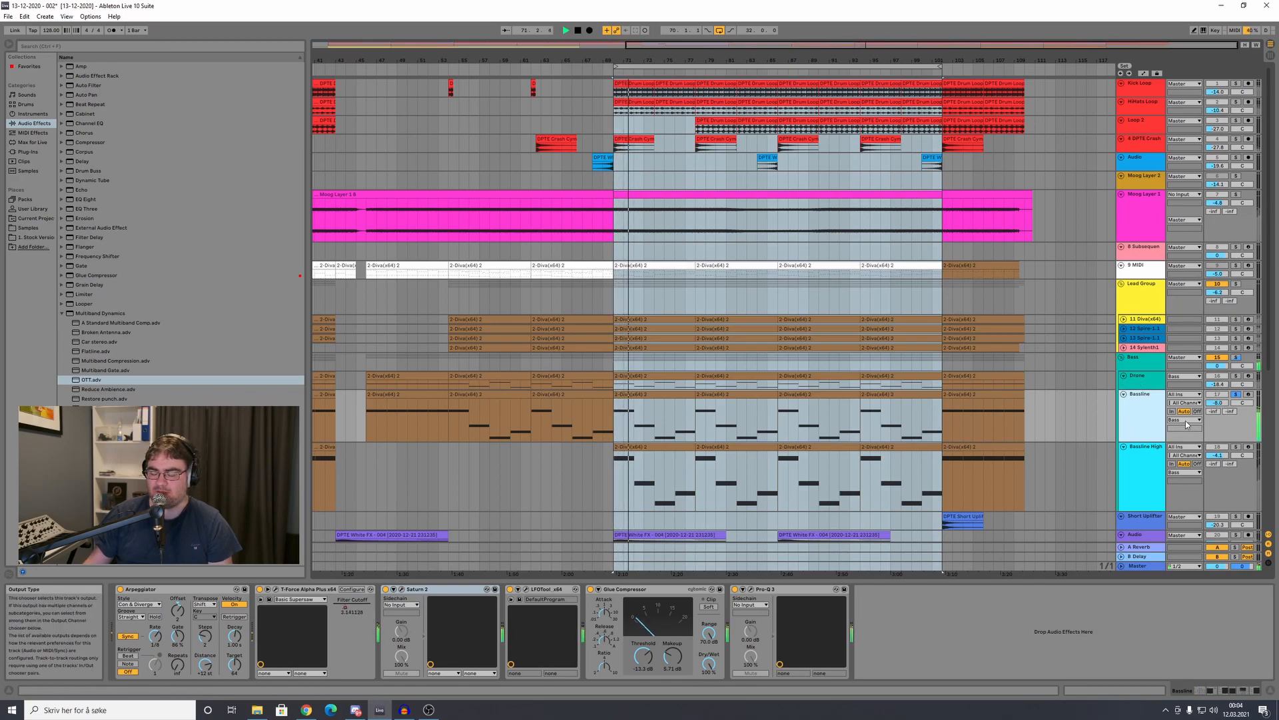
key("space")
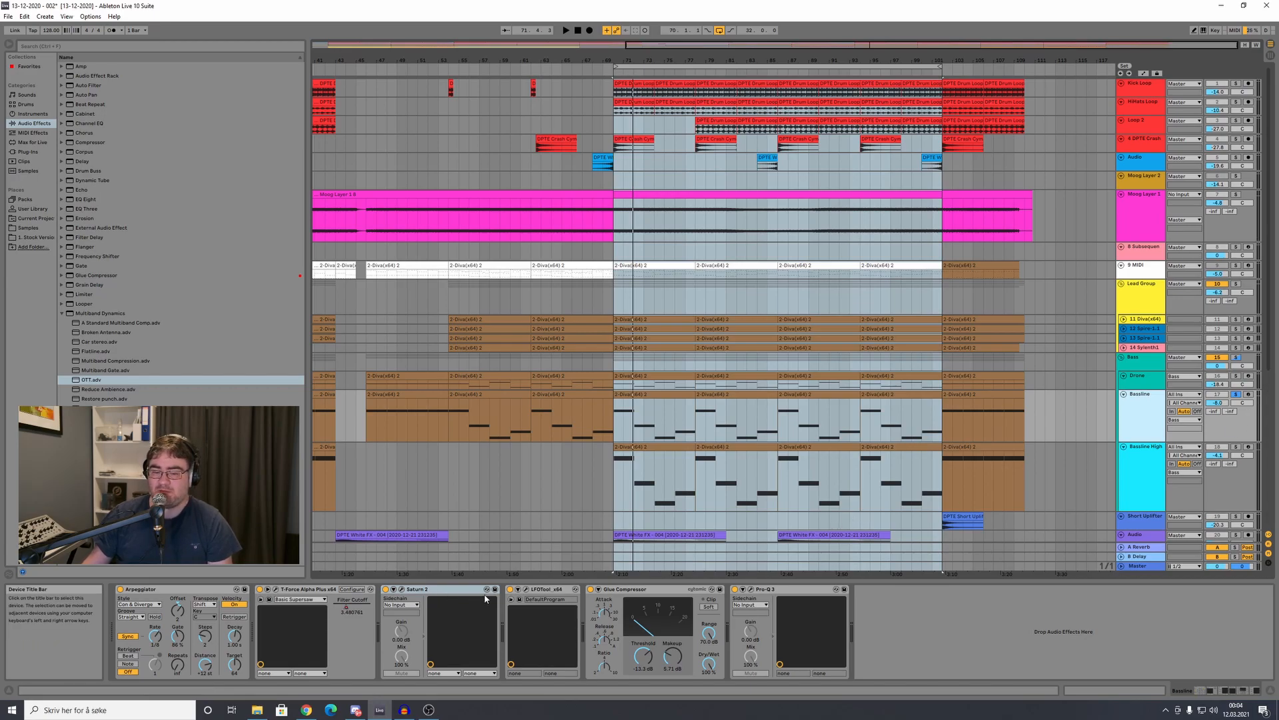
left_click(402, 590)
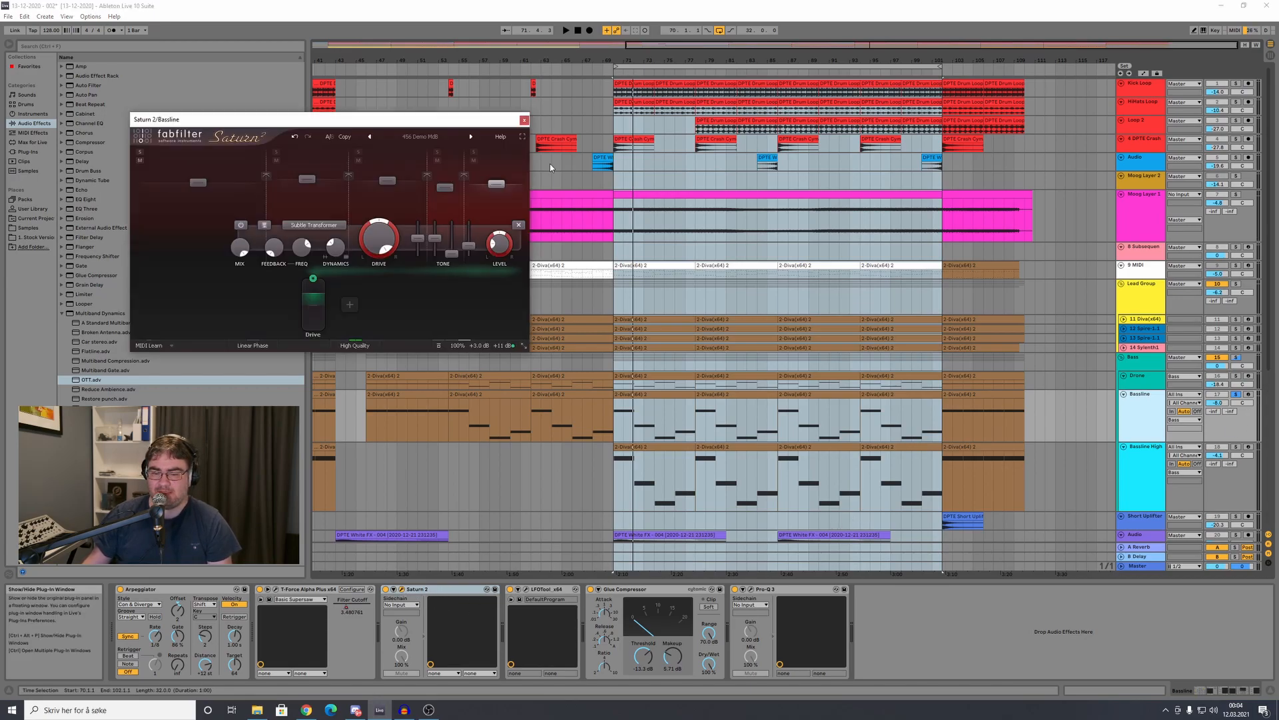
left_click_drag(342, 119, 585, 211)
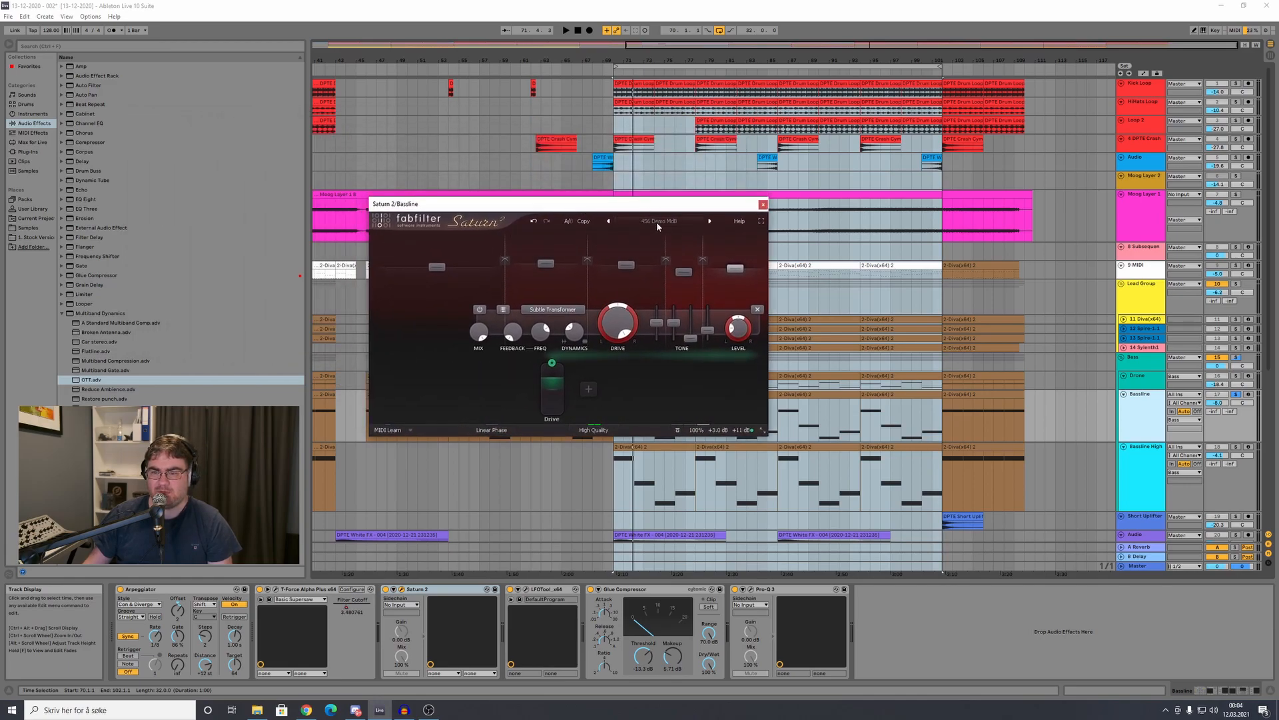
left_click_drag(666, 206, 736, 144)
Step: Audition the Bassline with Saturn 2 switched off and on, leaving it on
key("space")
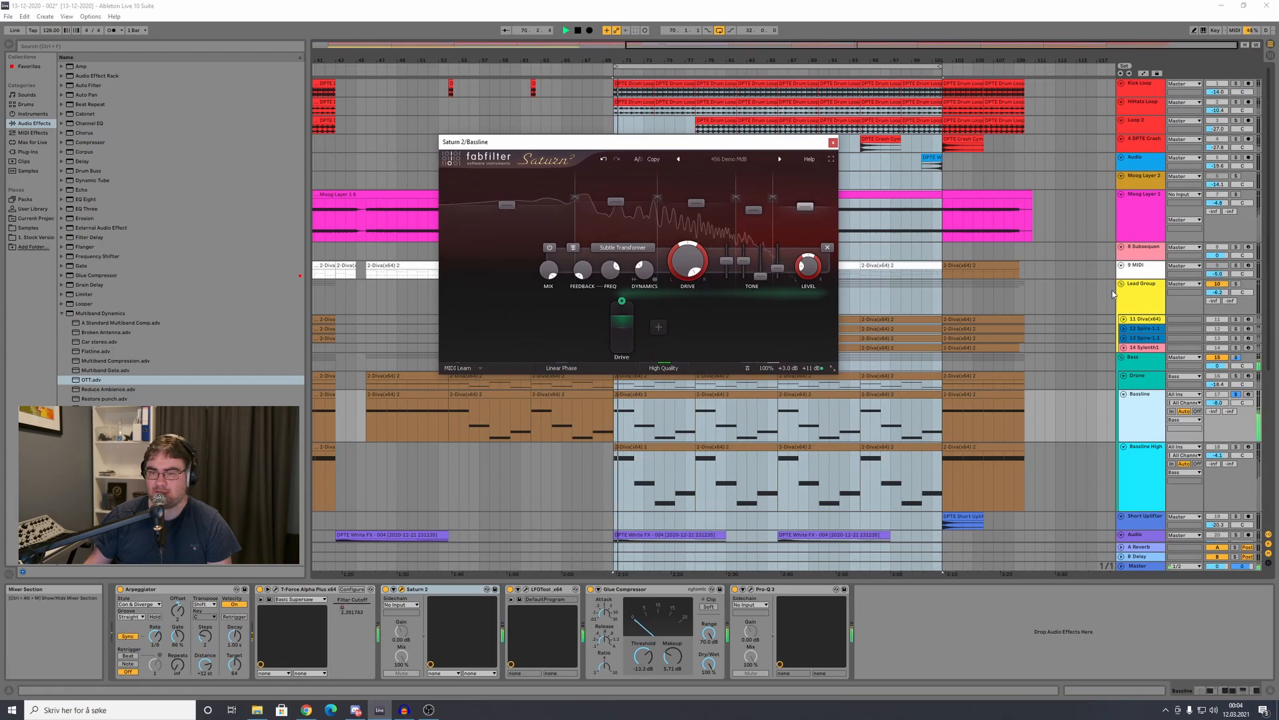
left_click(386, 589)
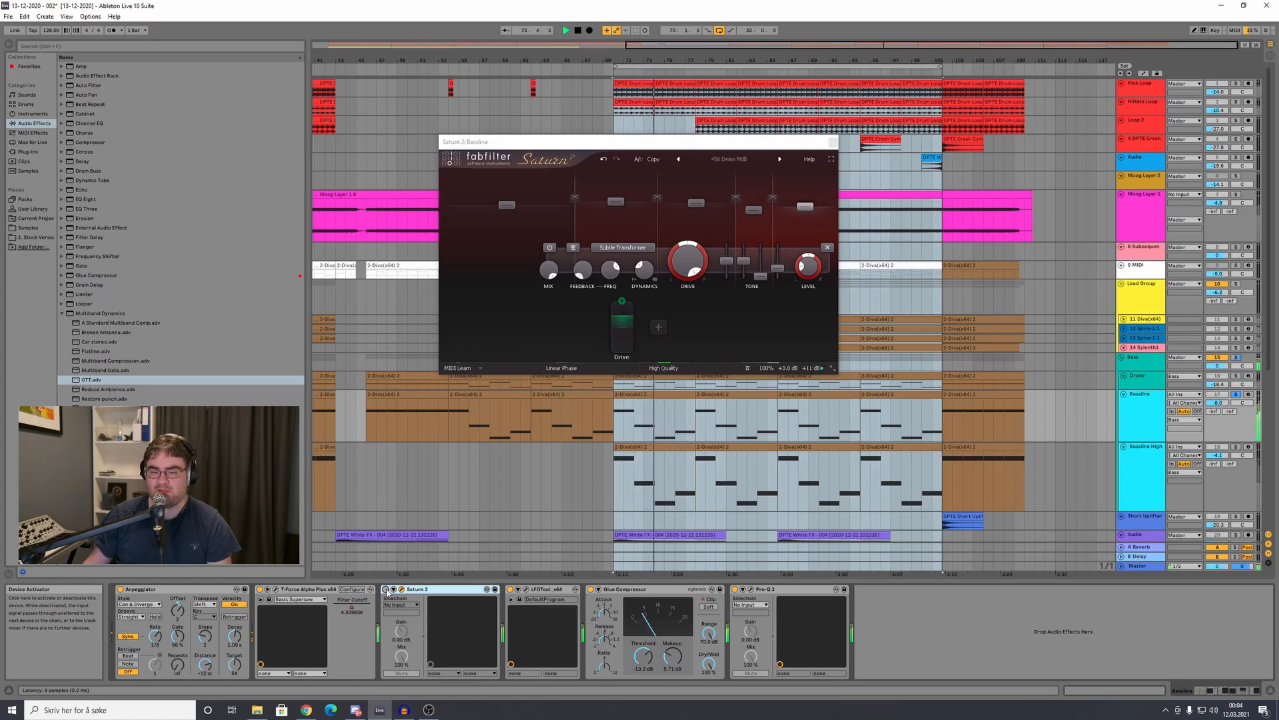
left_click(385, 590)
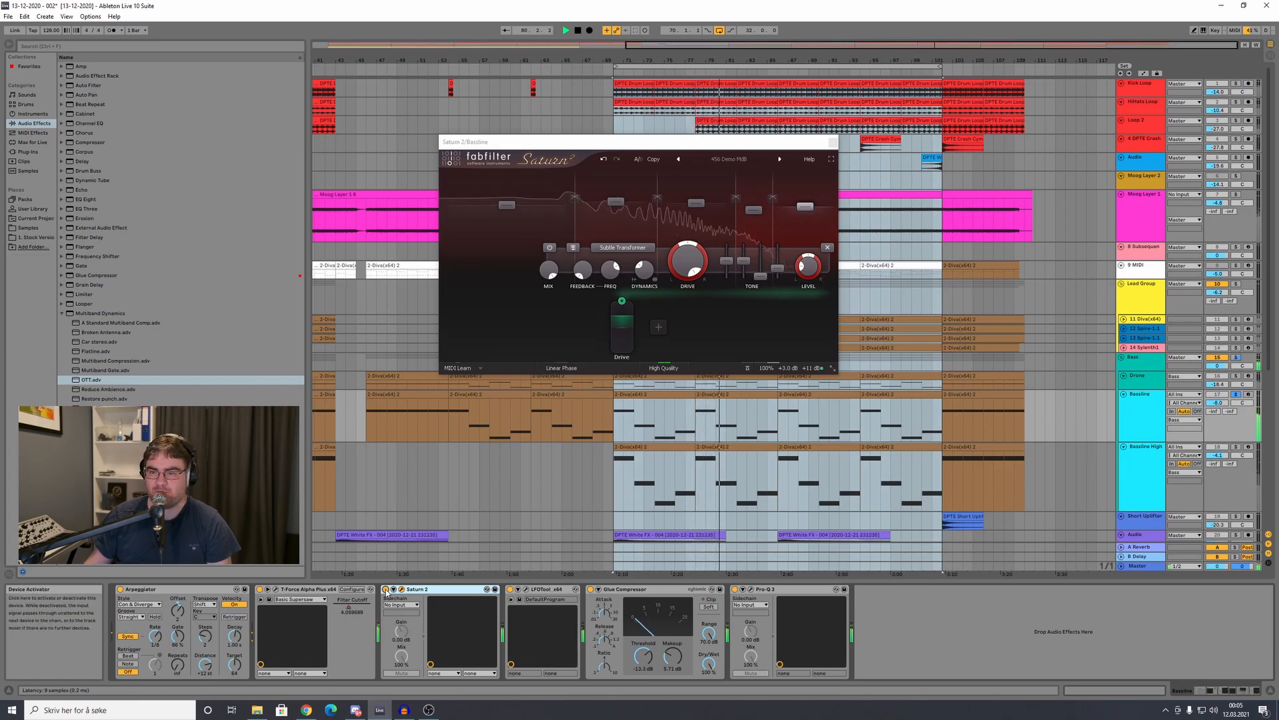
Step: Compare the playing Bassline with Saturn 2 bypassed and active once more, stop playback and close the plugin window
left_click(385, 590)
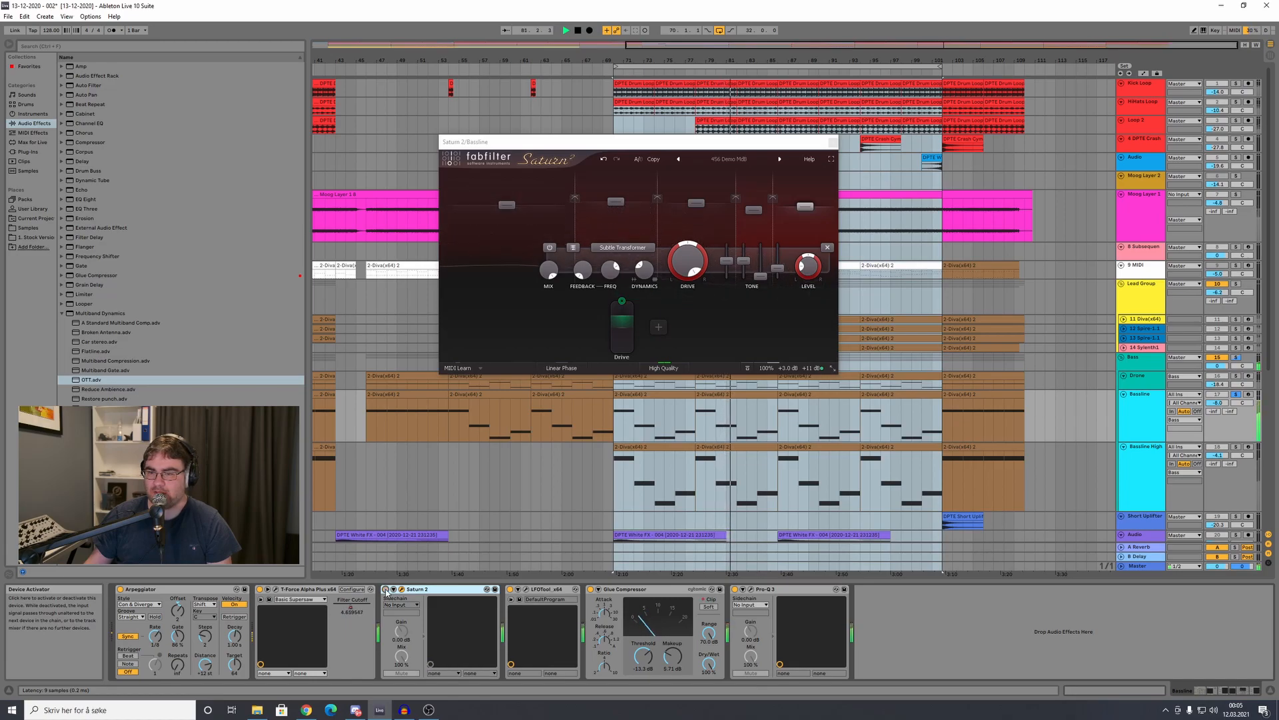
left_click(386, 590)
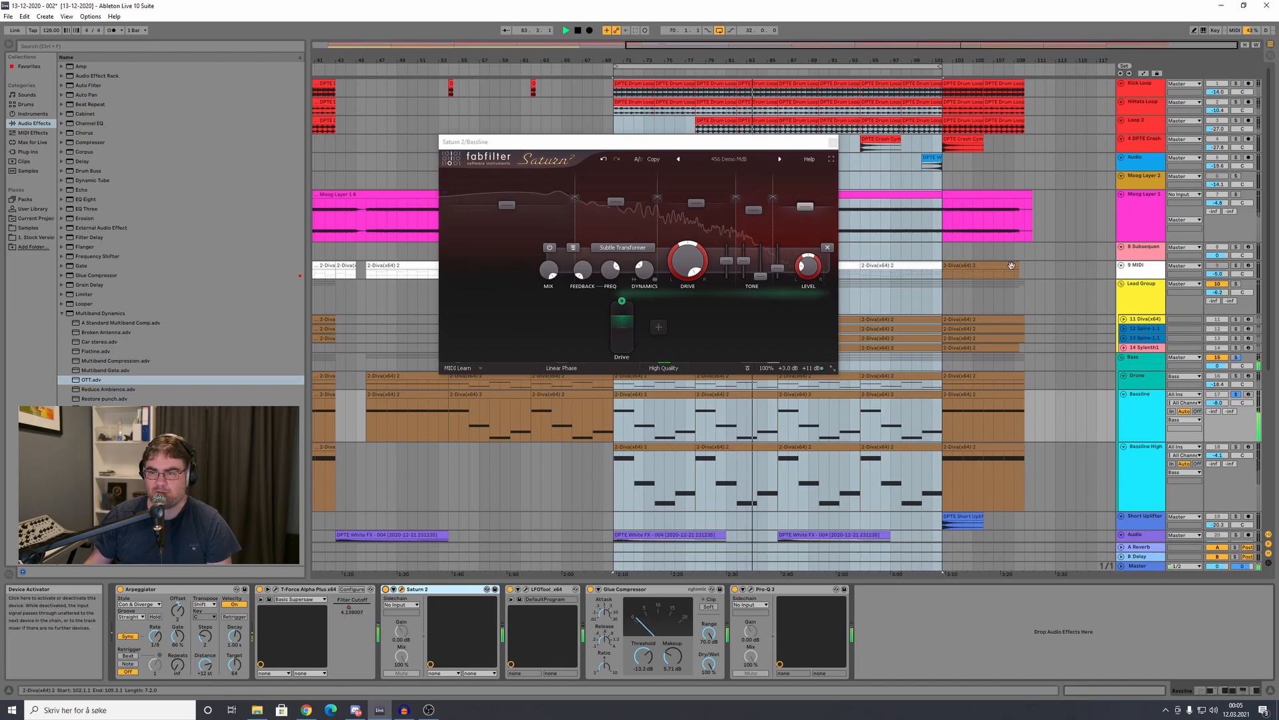
left_click(1236, 83)
key("space")
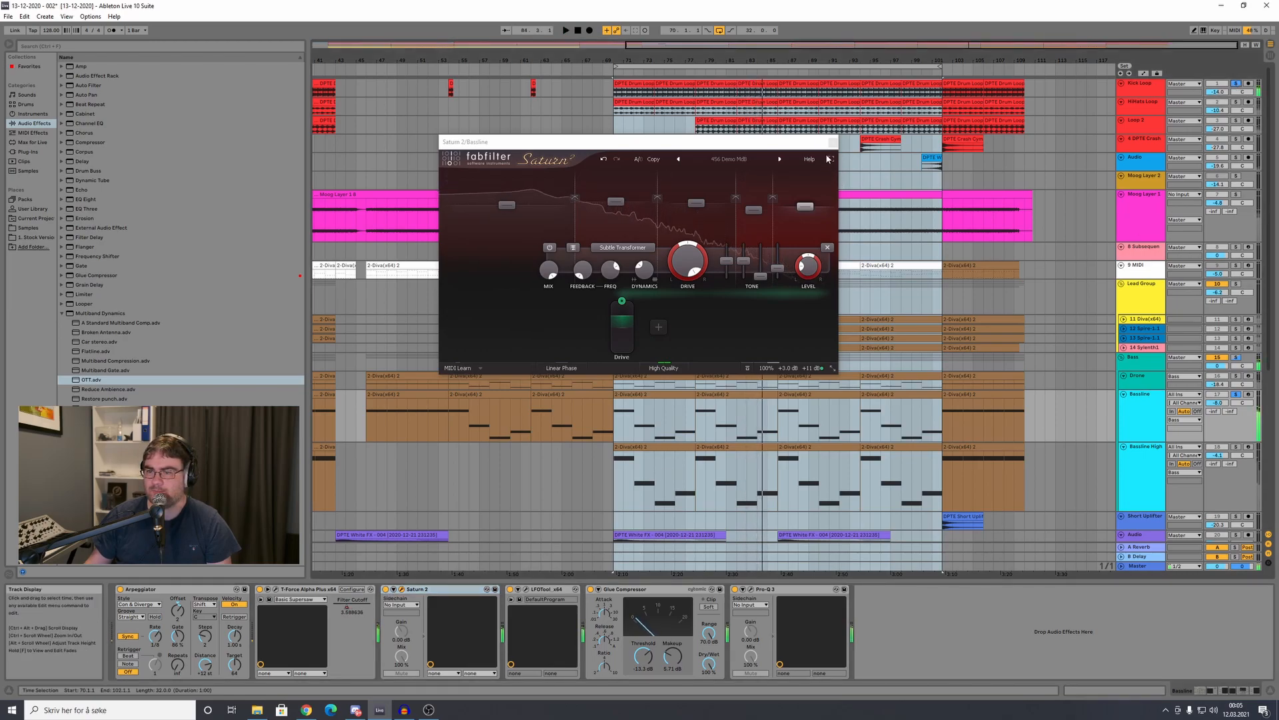
left_click(833, 142)
Step: Toggle the solos on the Kick Loop and the Bass group around a brief playback, leaving every track unsoloed
left_click(1235, 85)
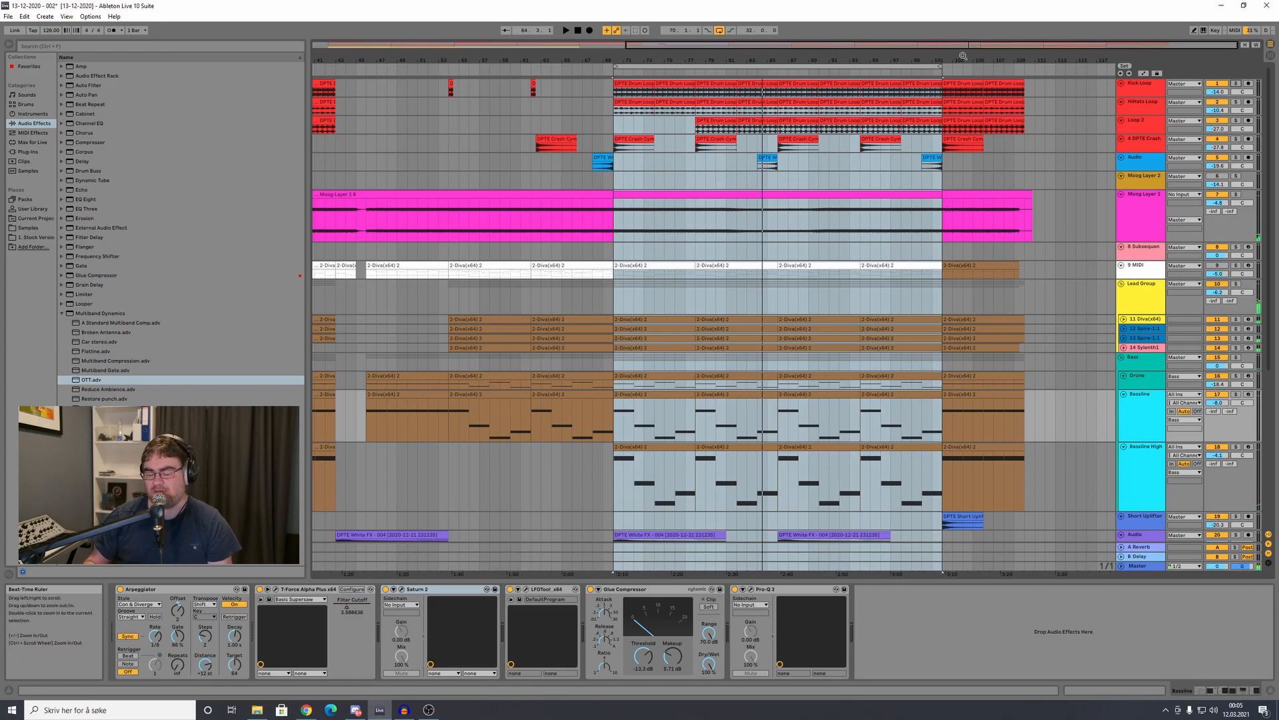
left_click(1236, 84)
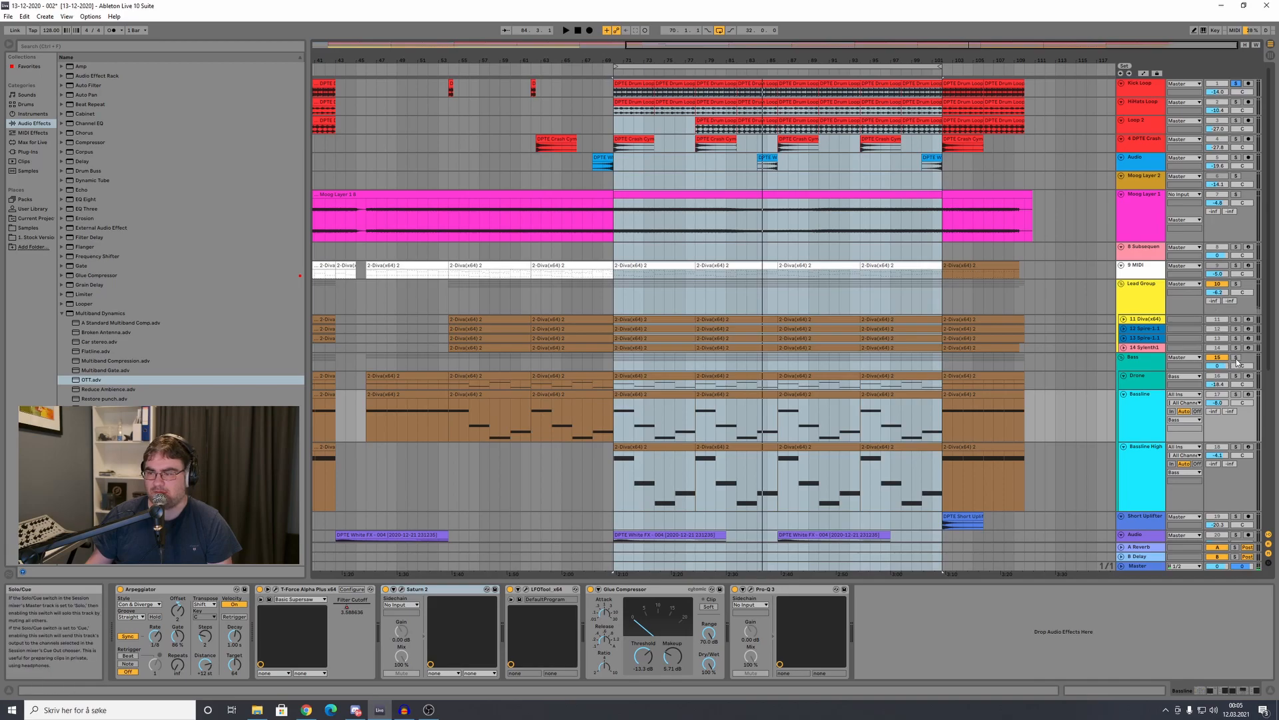
key("space")
key("space")
left_click(1237, 359)
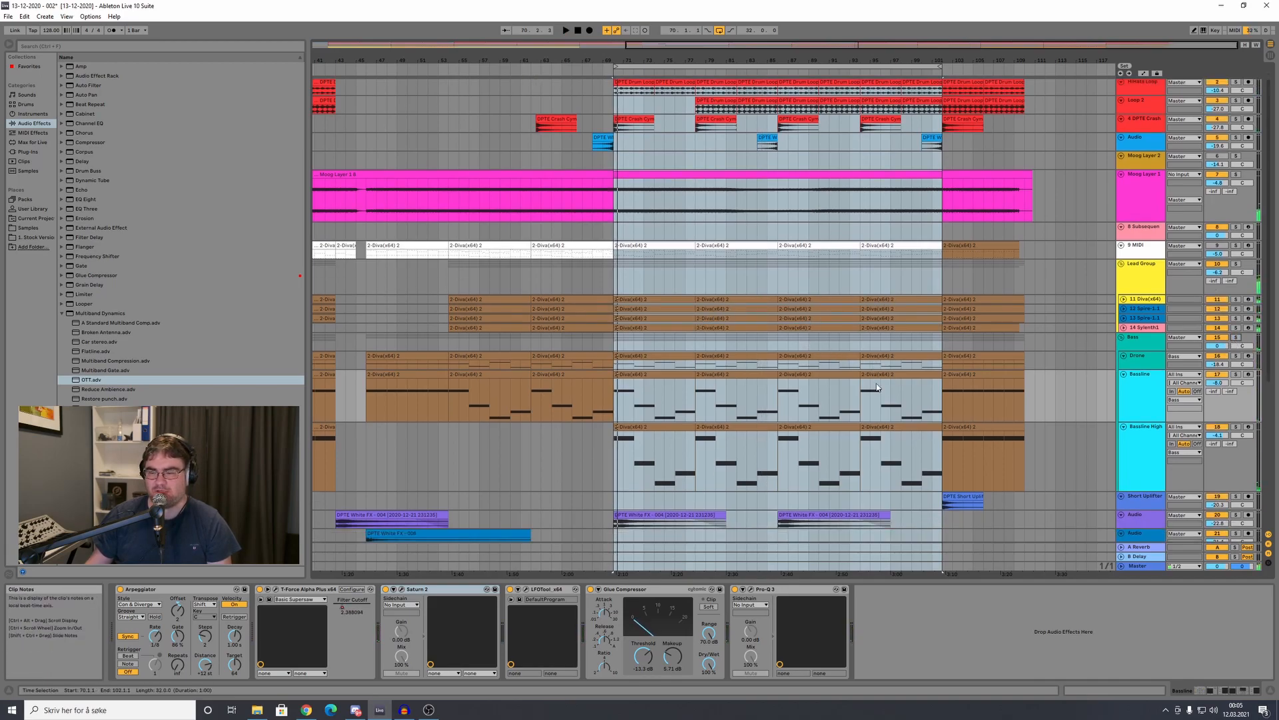
Step: Show the Bass group's own effect chain, inspect its FabFilter Saturn 2 window and close it
scroll(833, 369, "down", 2)
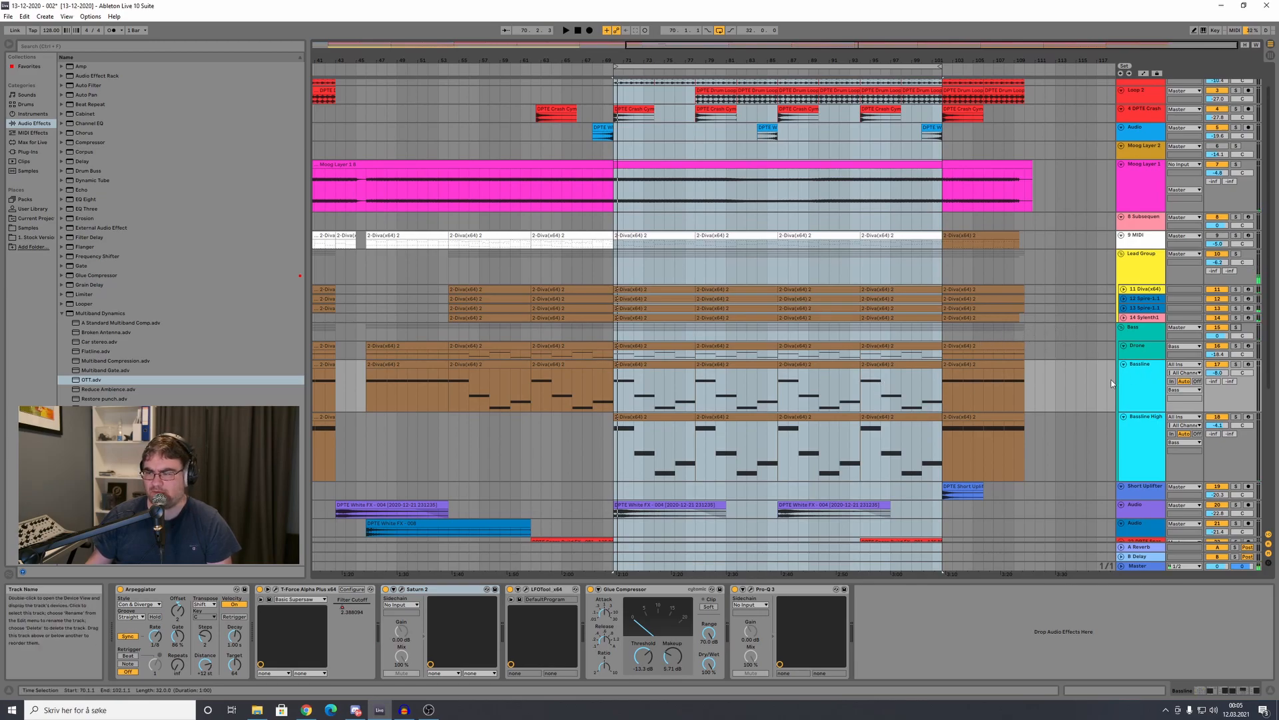
scroll(1037, 401, "down", 5)
scroll(1033, 400, "down", 3)
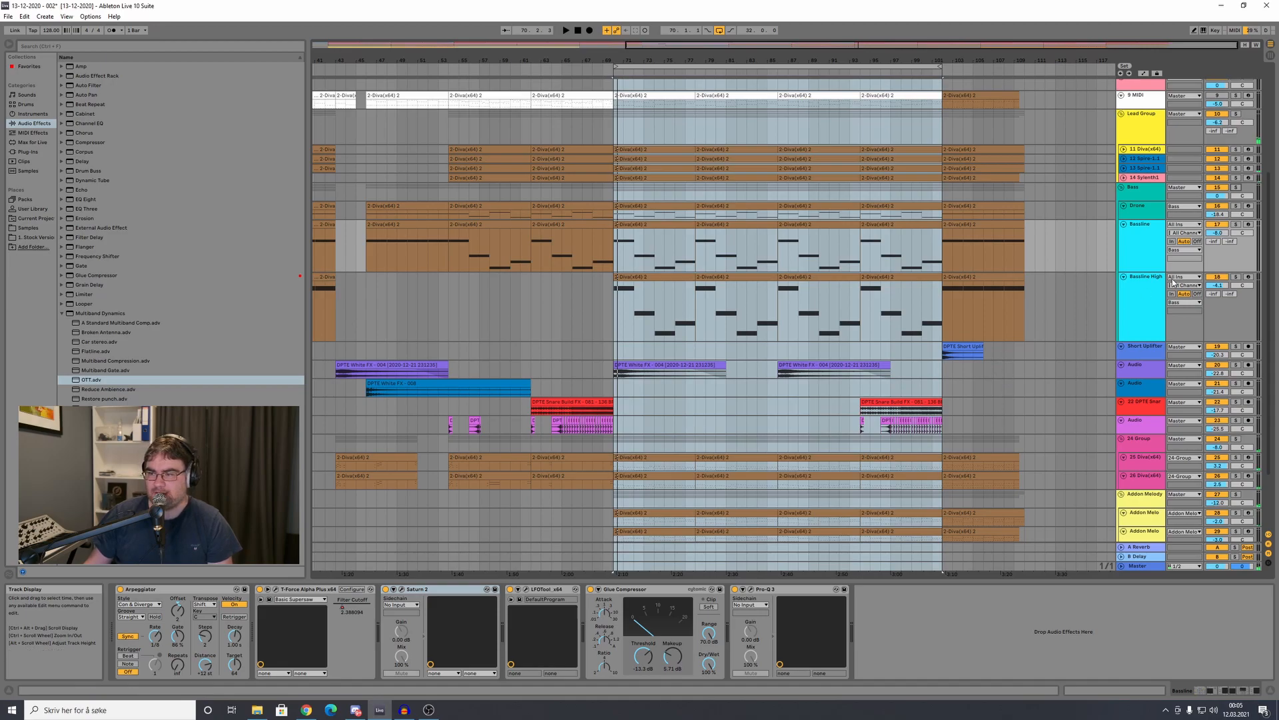
scroll(1133, 270, "up", 1)
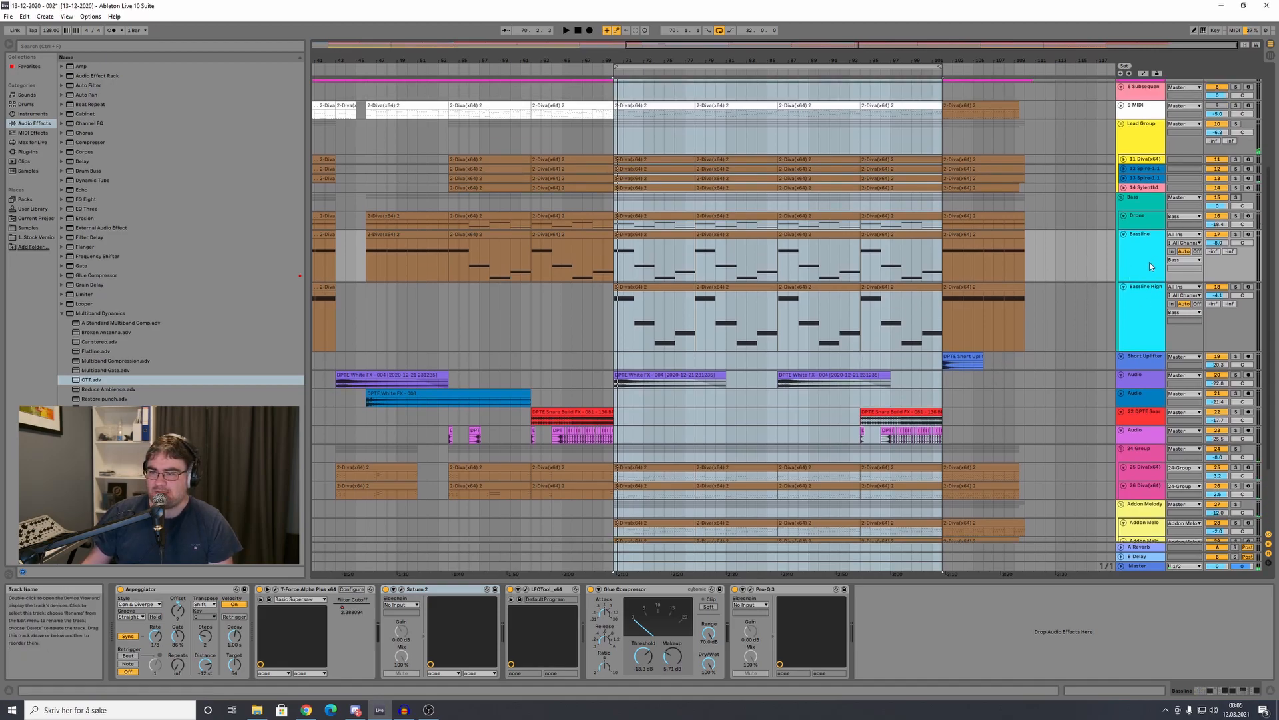
left_click(1141, 217)
left_click(1140, 200)
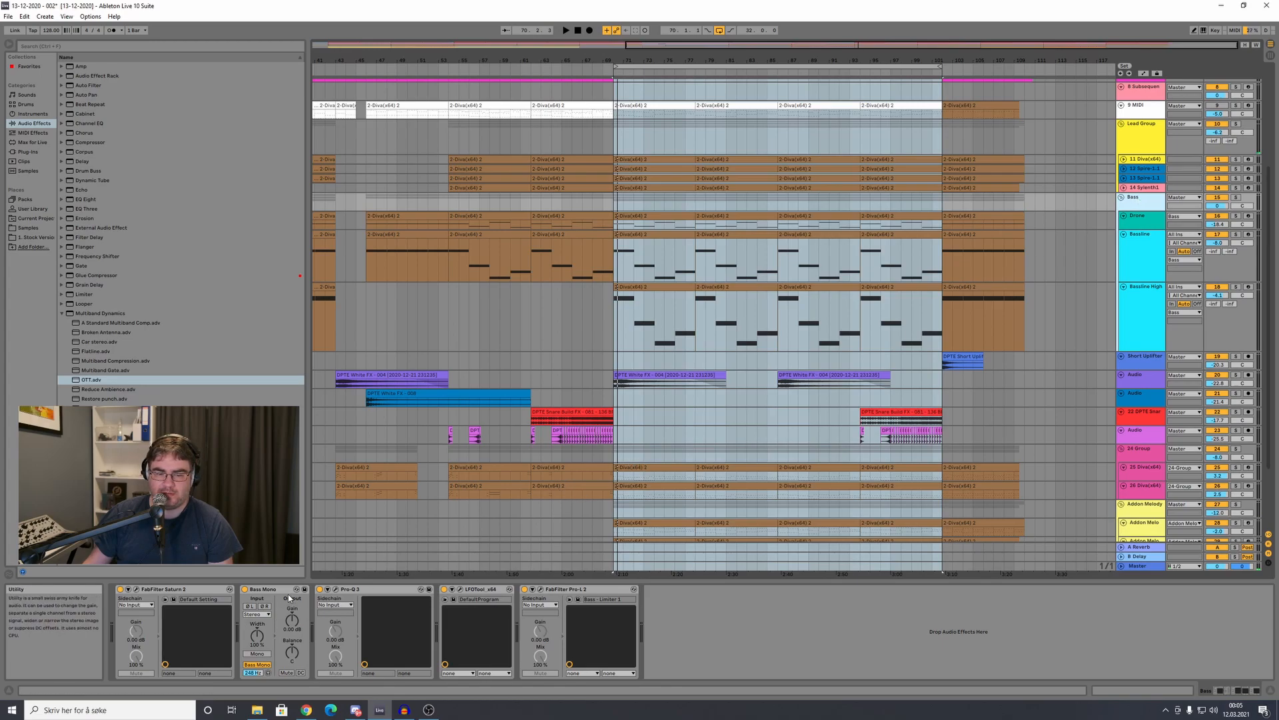
left_click(137, 589)
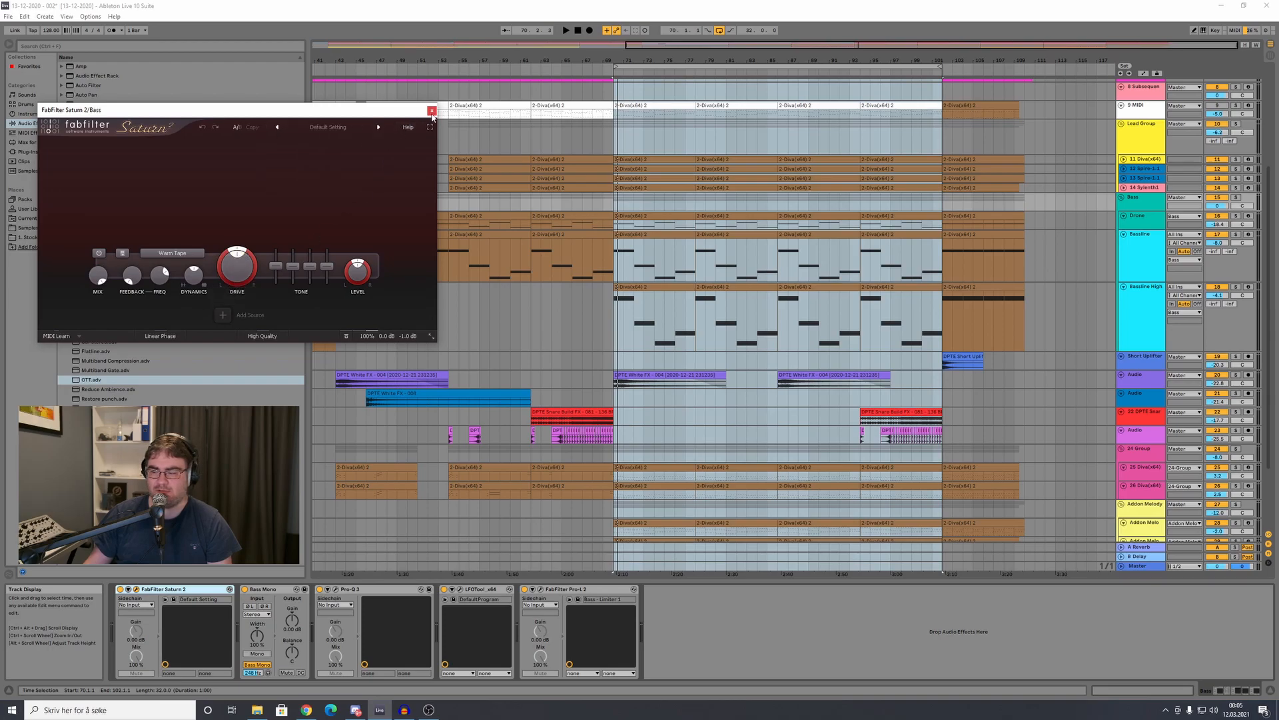
left_click(432, 111)
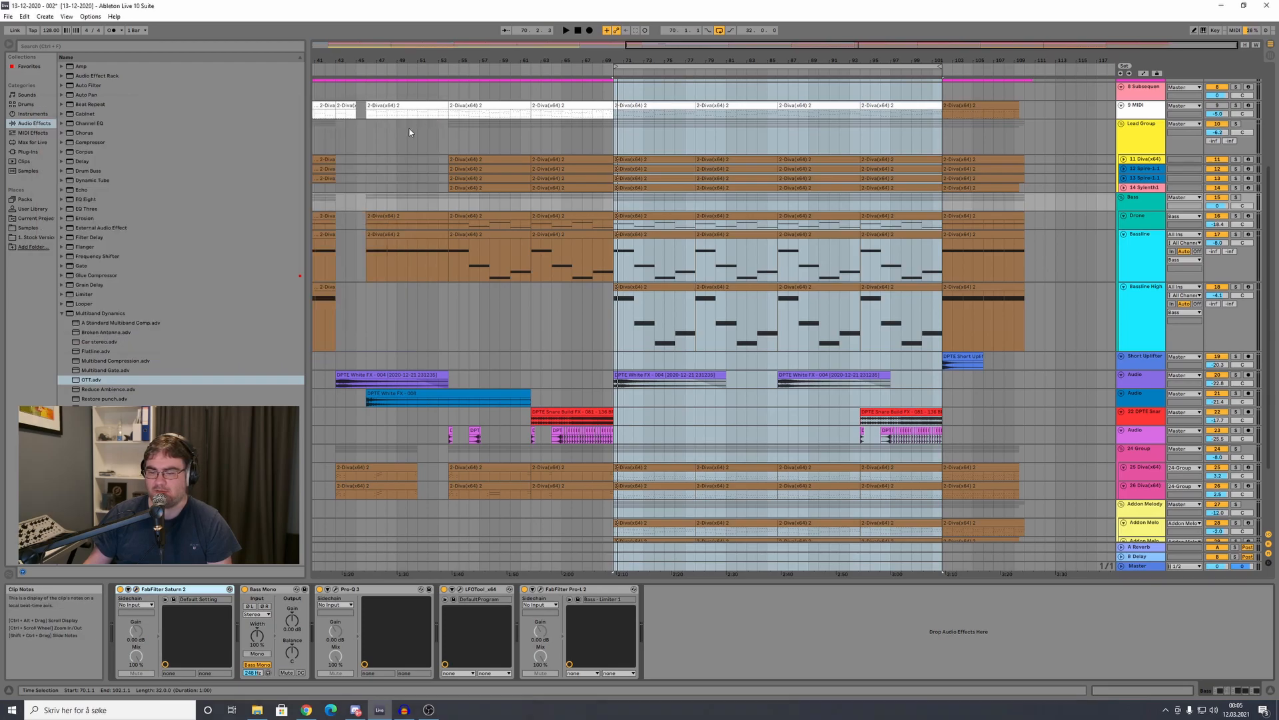
Step: Go through the Bass group's Bass Mono, Pro-Q 3 and LFOTool devices and open the FabFilter Pro-L 2 window
left_click(270, 589)
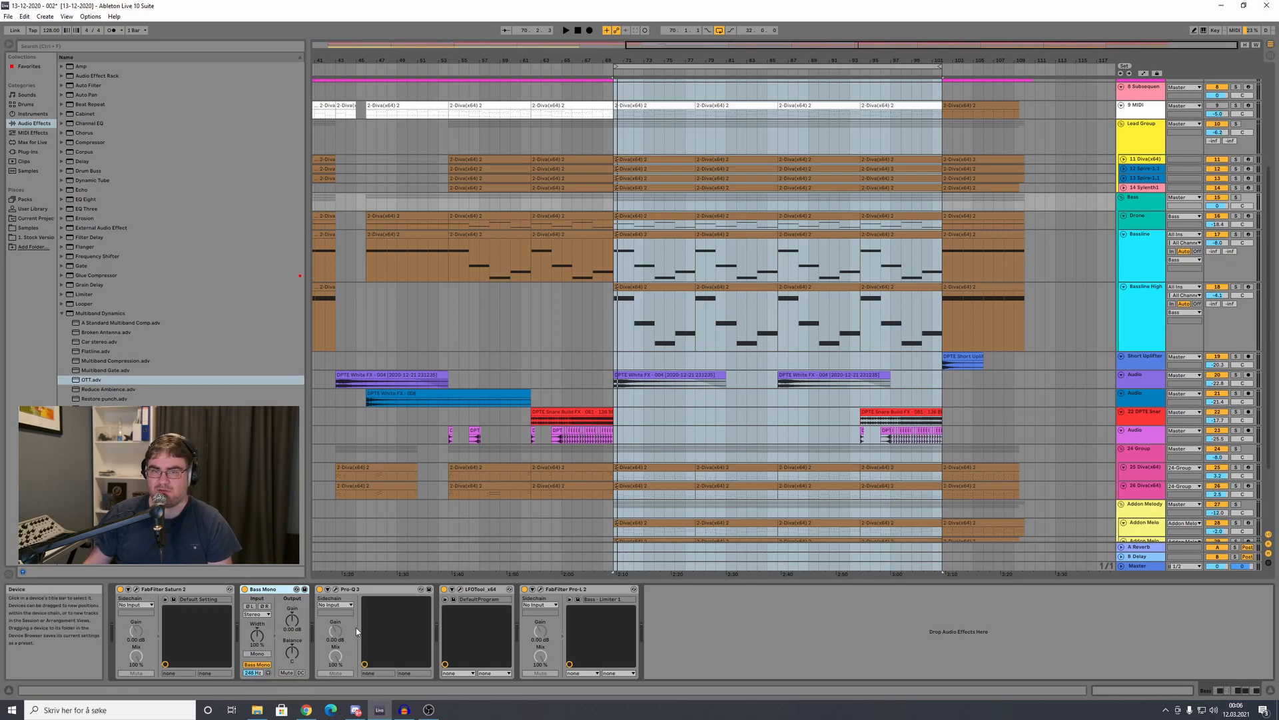
left_click(368, 589)
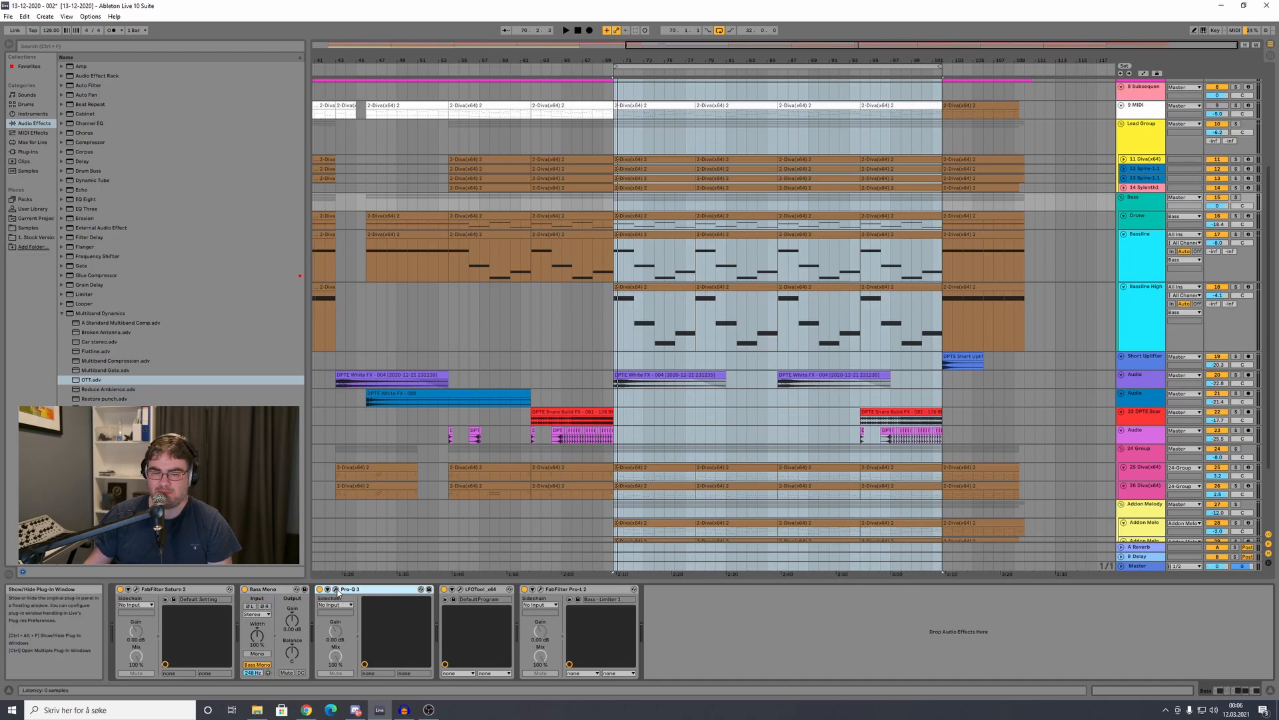
left_click(483, 590)
left_click(578, 590)
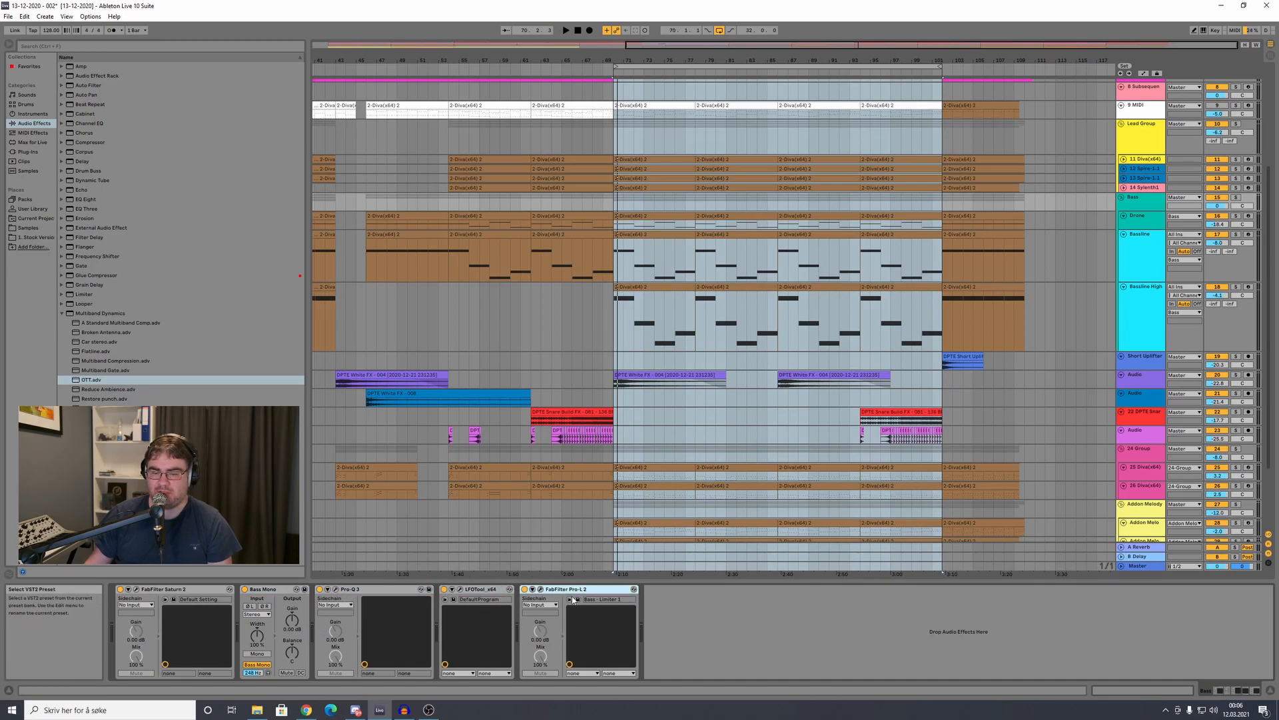
left_click(541, 589)
Step: Solo the Bass group and audition it with the Pro-L 2 limiter display open
key("space")
key("space")
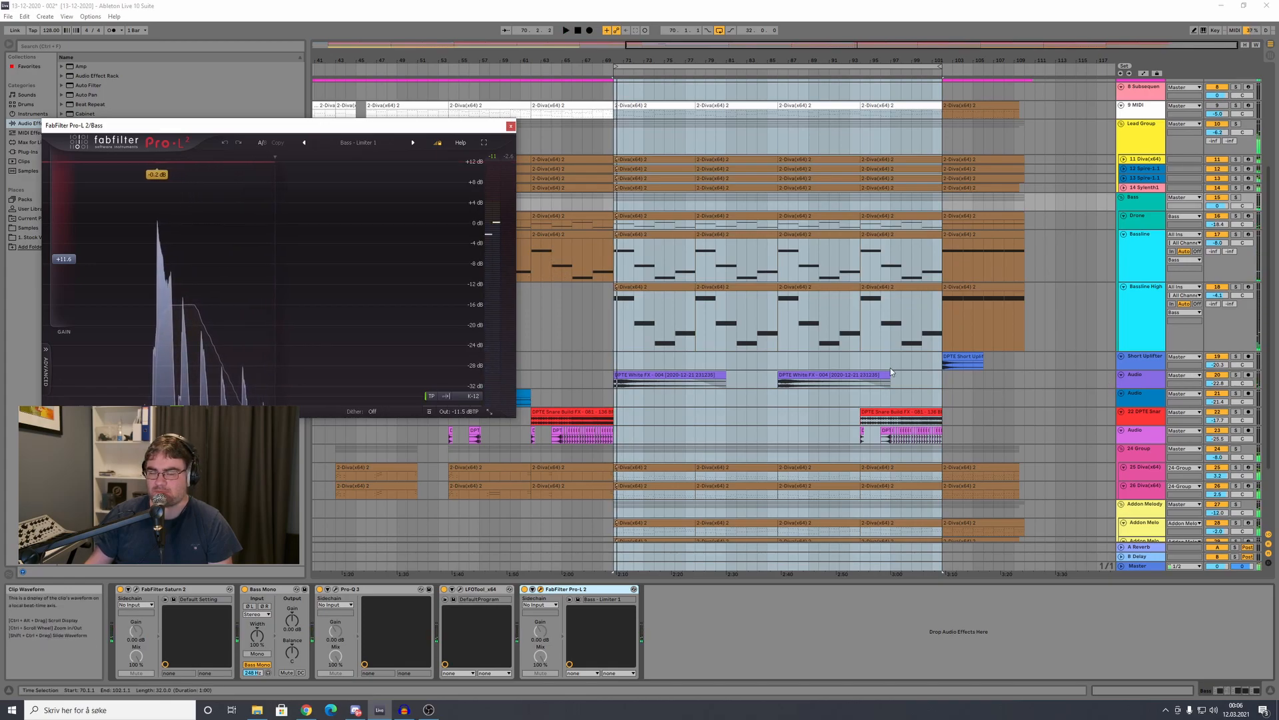
left_click(1236, 198)
key("space")
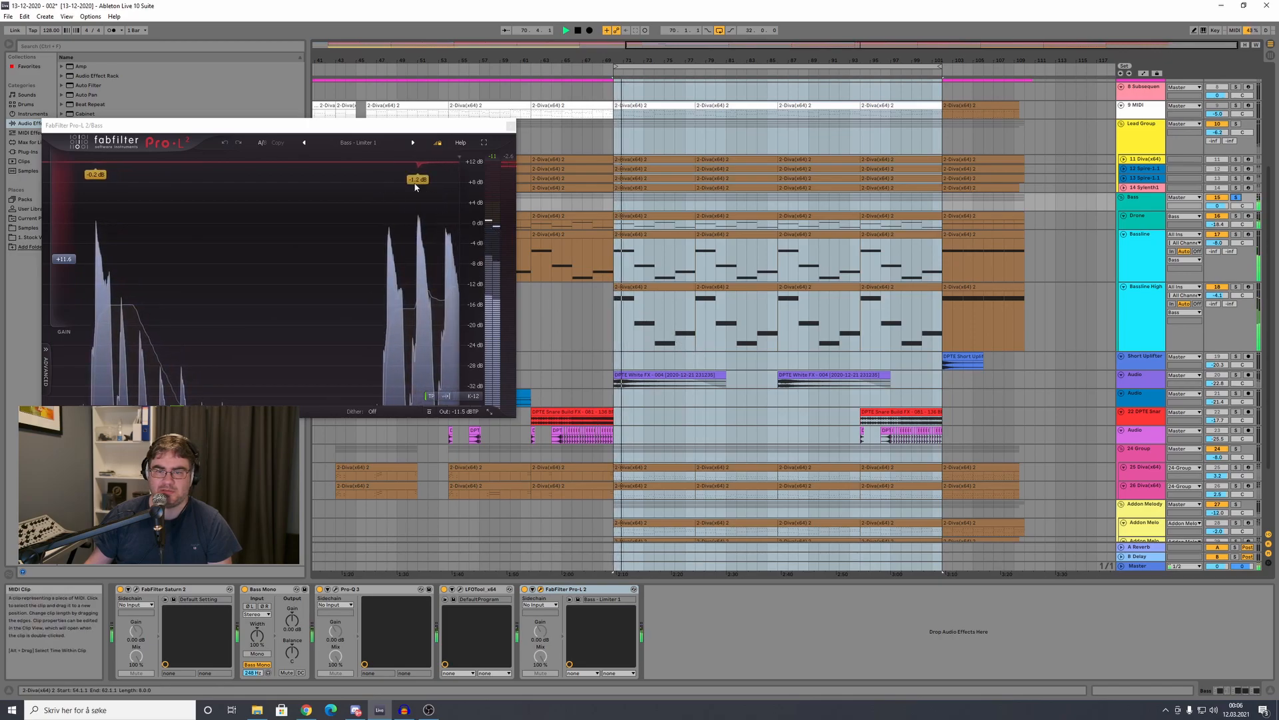
key("space")
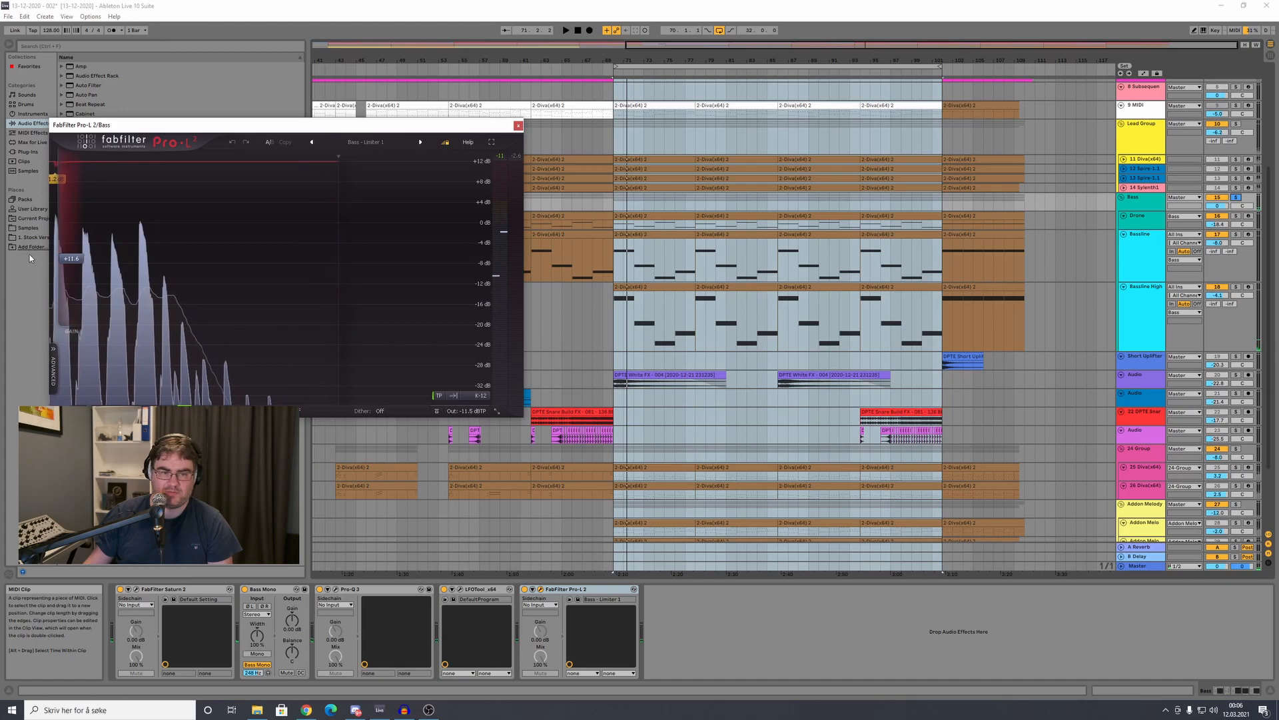
key("space")
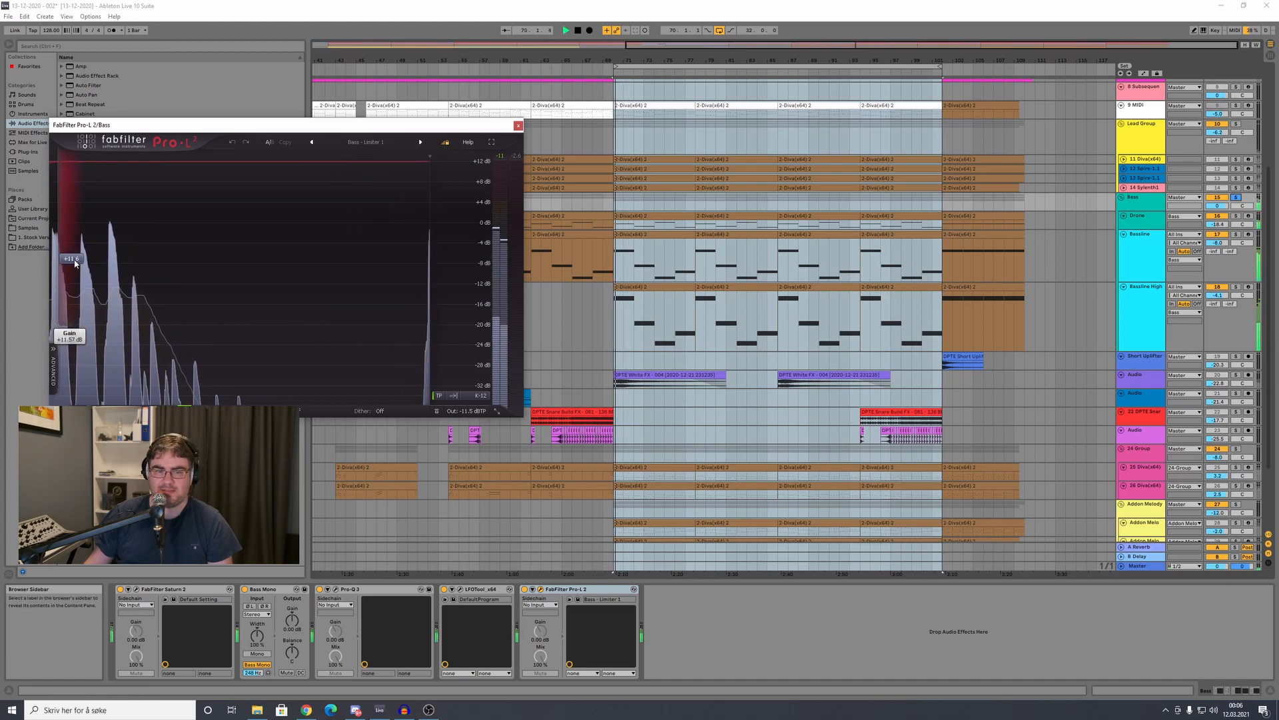
Step: Raise the Bass group's Pro-L 2 gain to +15.4 dB with the output at -15.4 dBTP, moving its window over the arrangement
left_click_drag(75, 263, 82, 247)
left_click_drag(166, 128, 538, 157)
left_click_drag(450, 274, 450, 269)
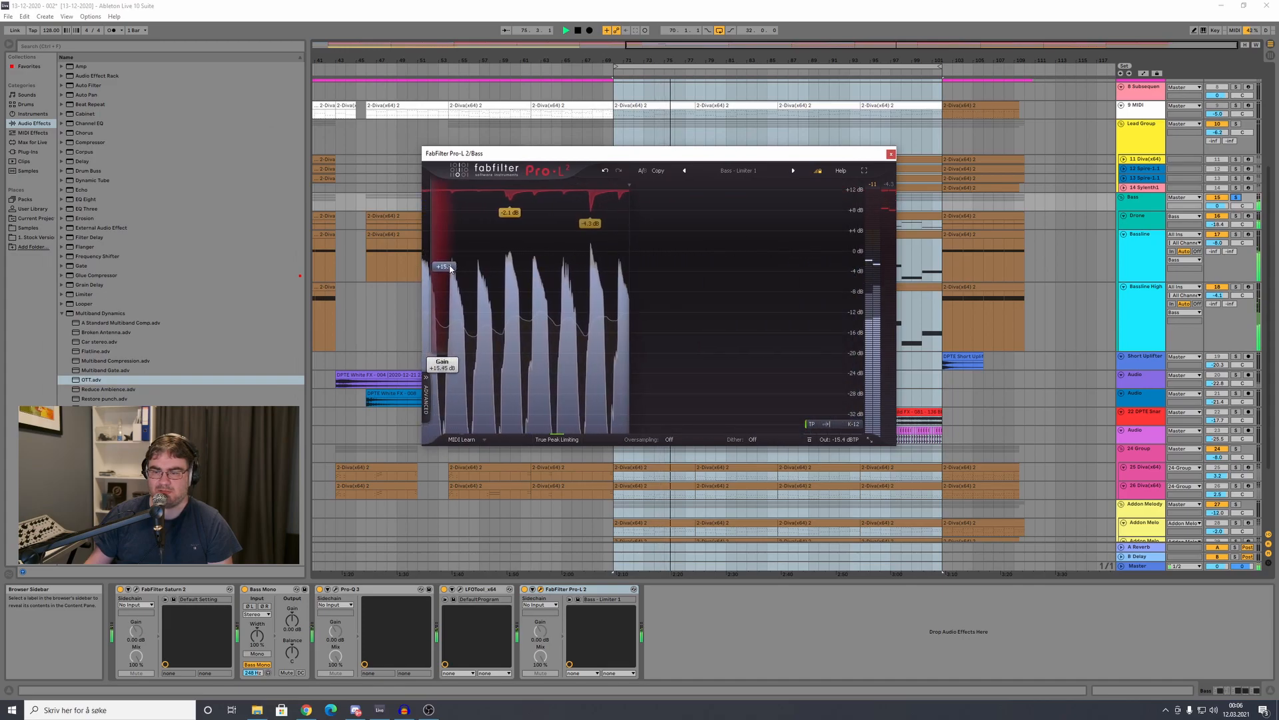
mouse_move(854, 443)
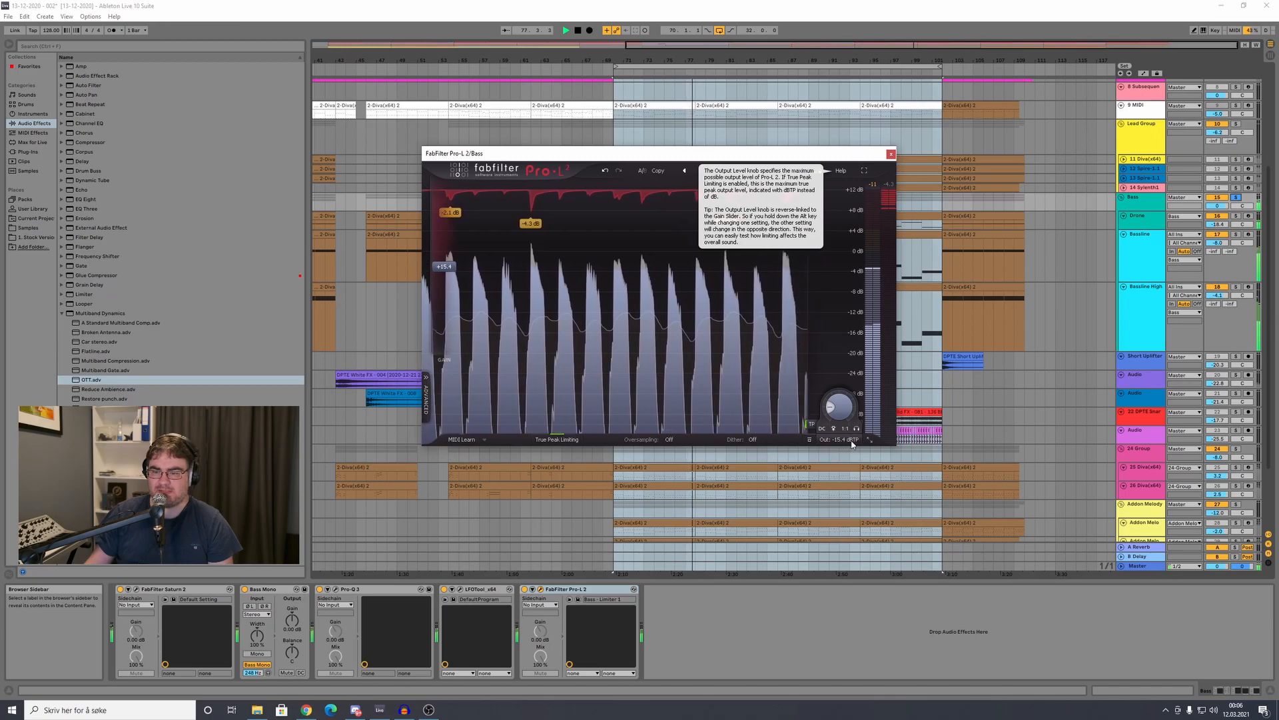
mouse_move(447, 269)
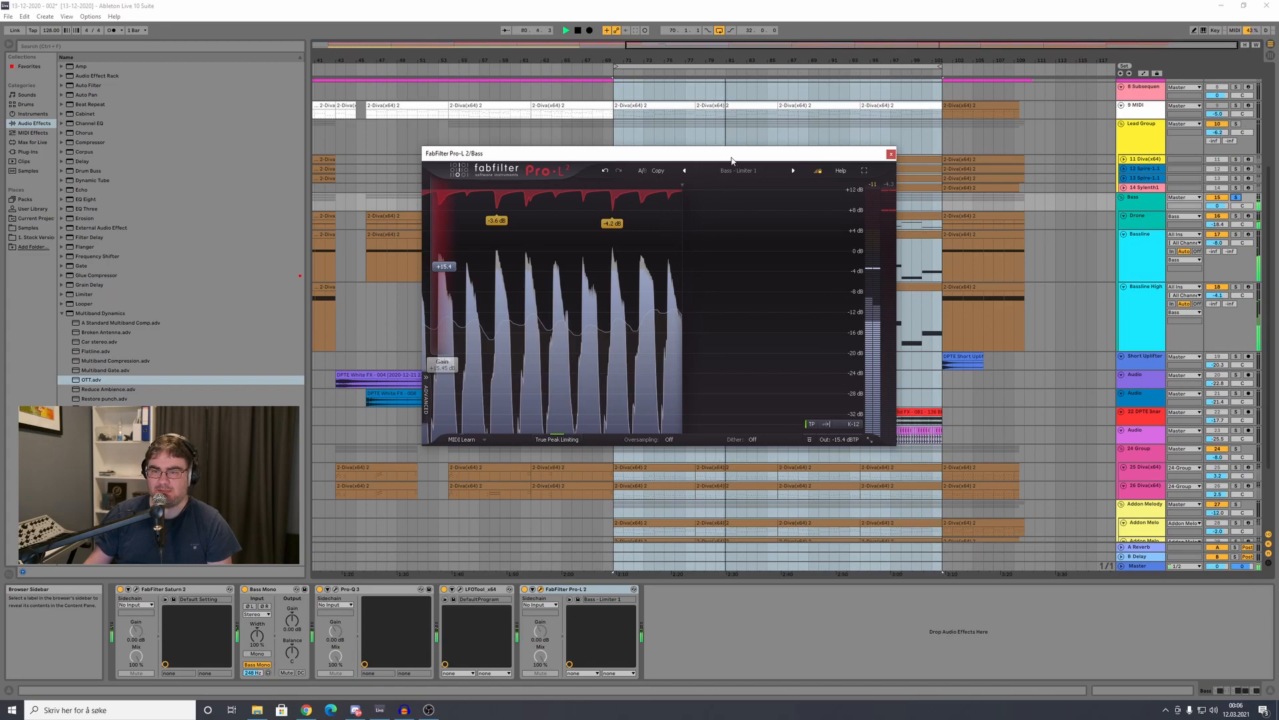
left_click_drag(724, 155, 703, 162)
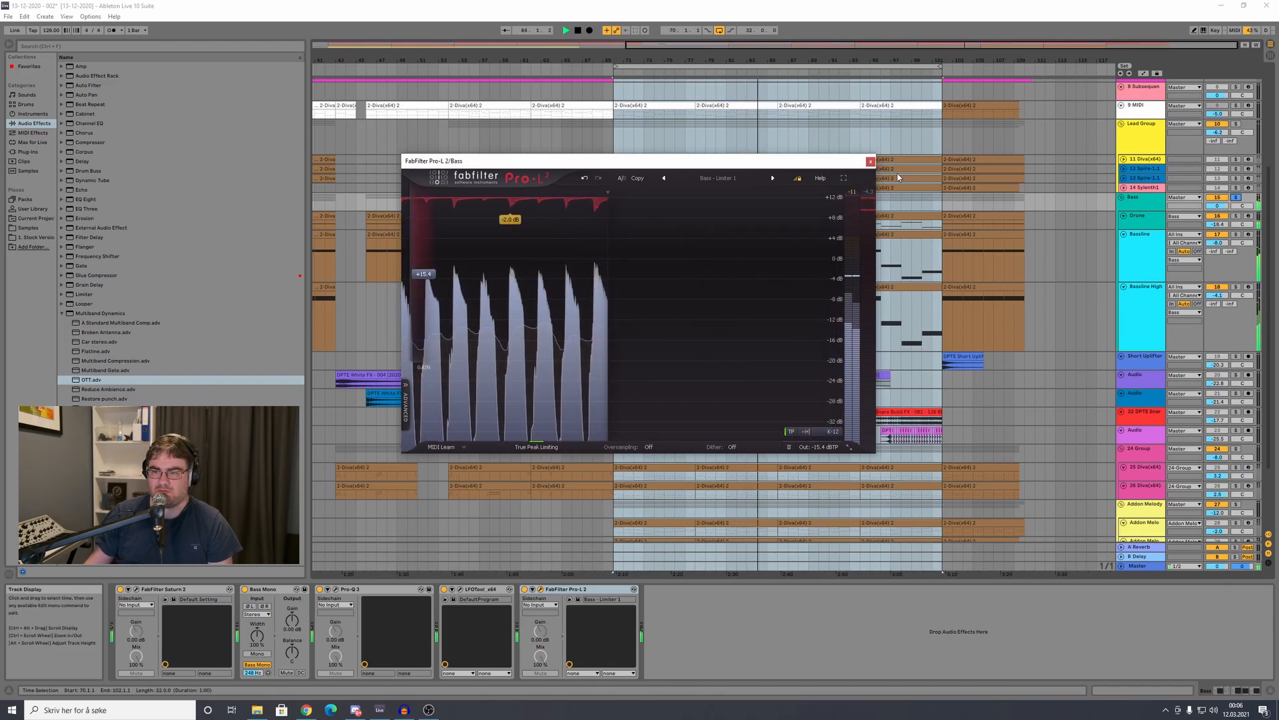
Step: Close the Pro-L 2 window, review the device chains of Drone, Bassline and Bassline High, and stop playback
left_click(870, 162)
left_click(1151, 315)
left_click(1149, 253)
left_click(1149, 221)
left_click(1150, 207)
left_click(1148, 221)
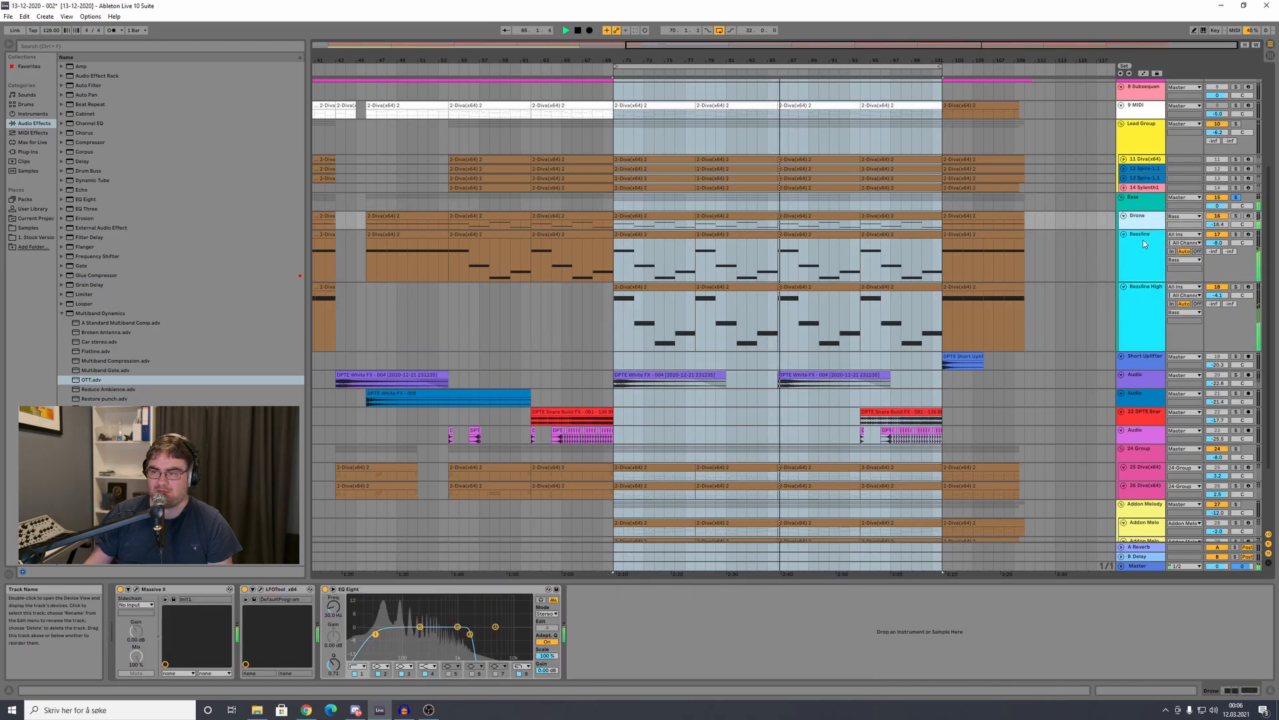
left_click(1142, 259)
left_click(1137, 303)
key("space")
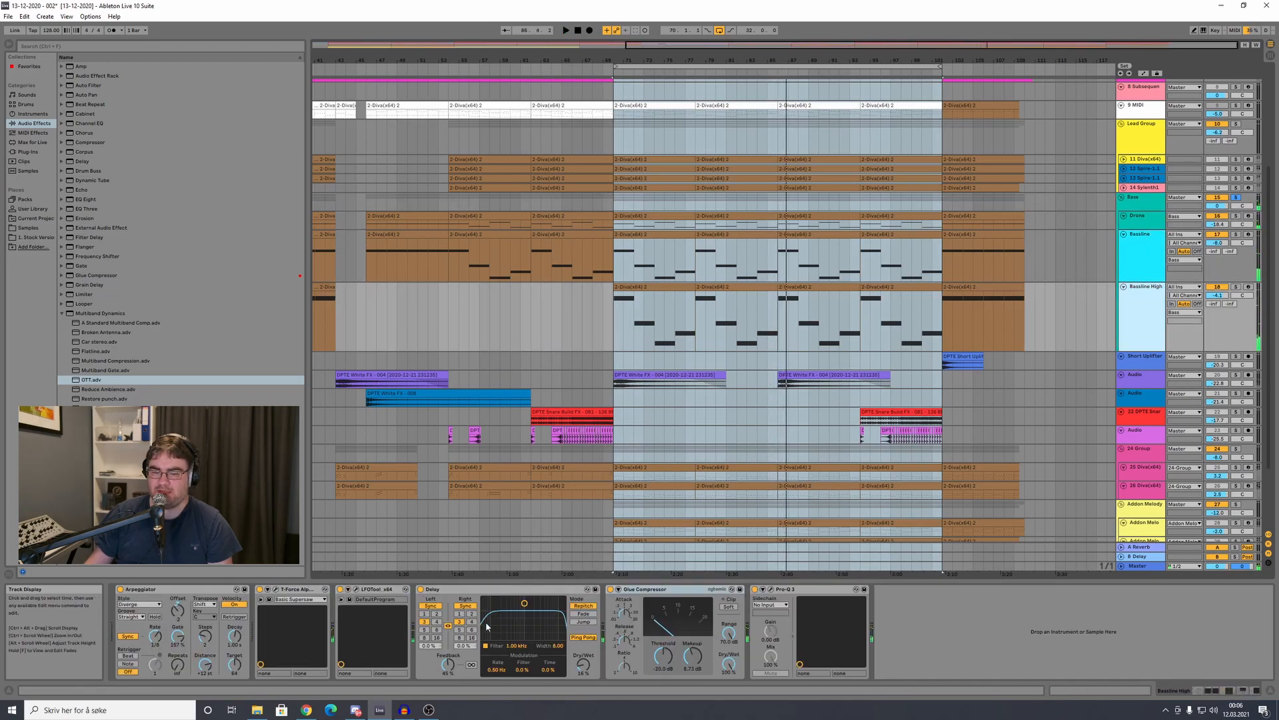
Step: Switch to OBS to check the running recording, then return to the Ableton Live arrangement
left_click(439, 710)
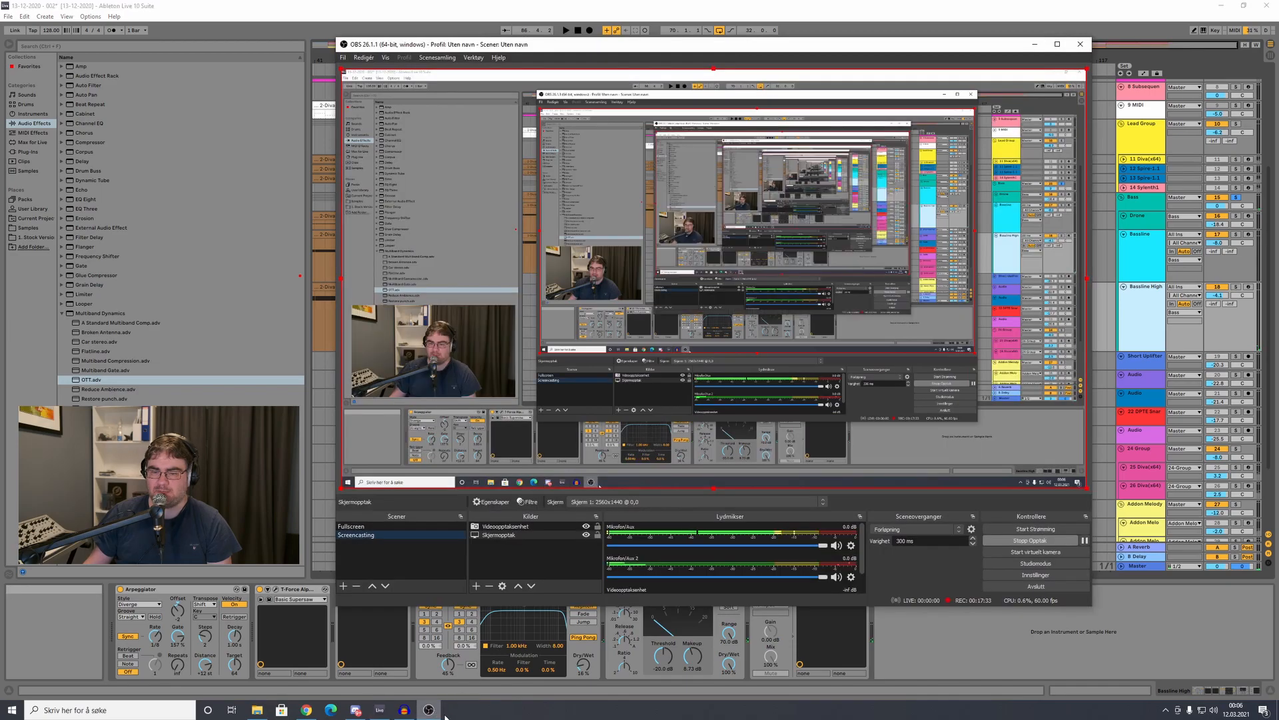
left_click(423, 711)
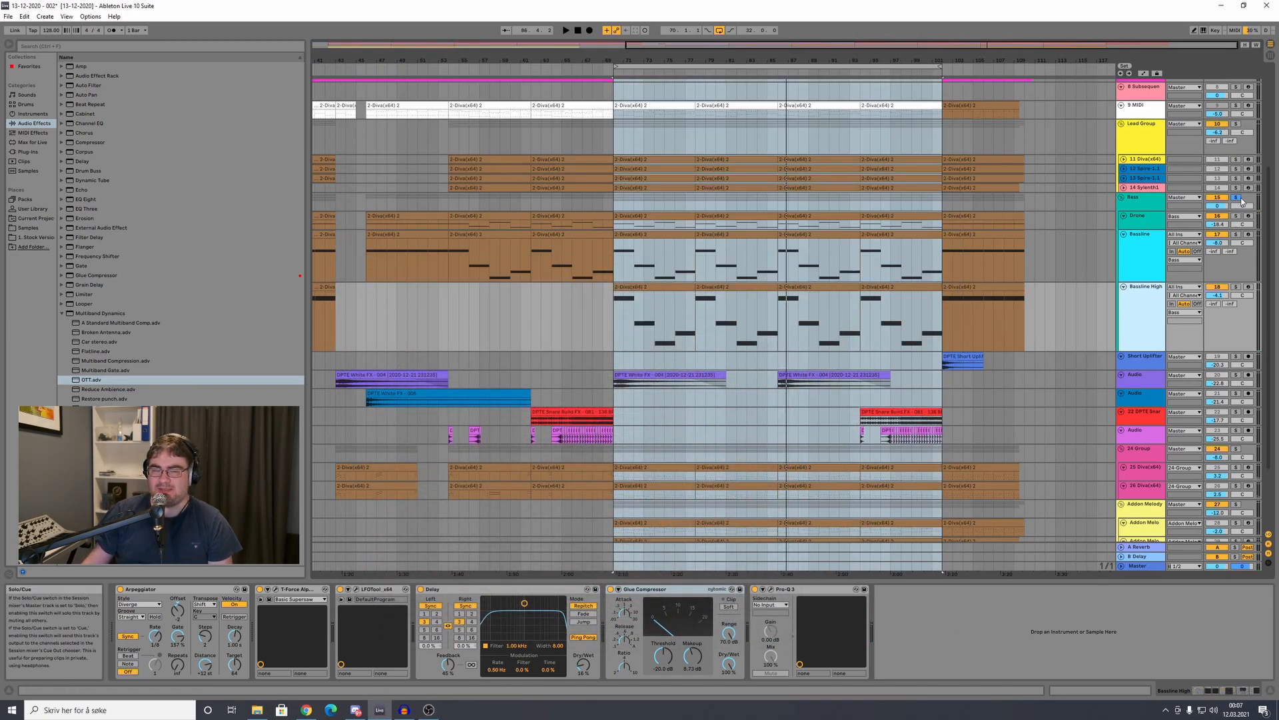
Step: Select the Drone, Bassline and Bassline High tracks together, then point out each one individually
left_click(1157, 220)
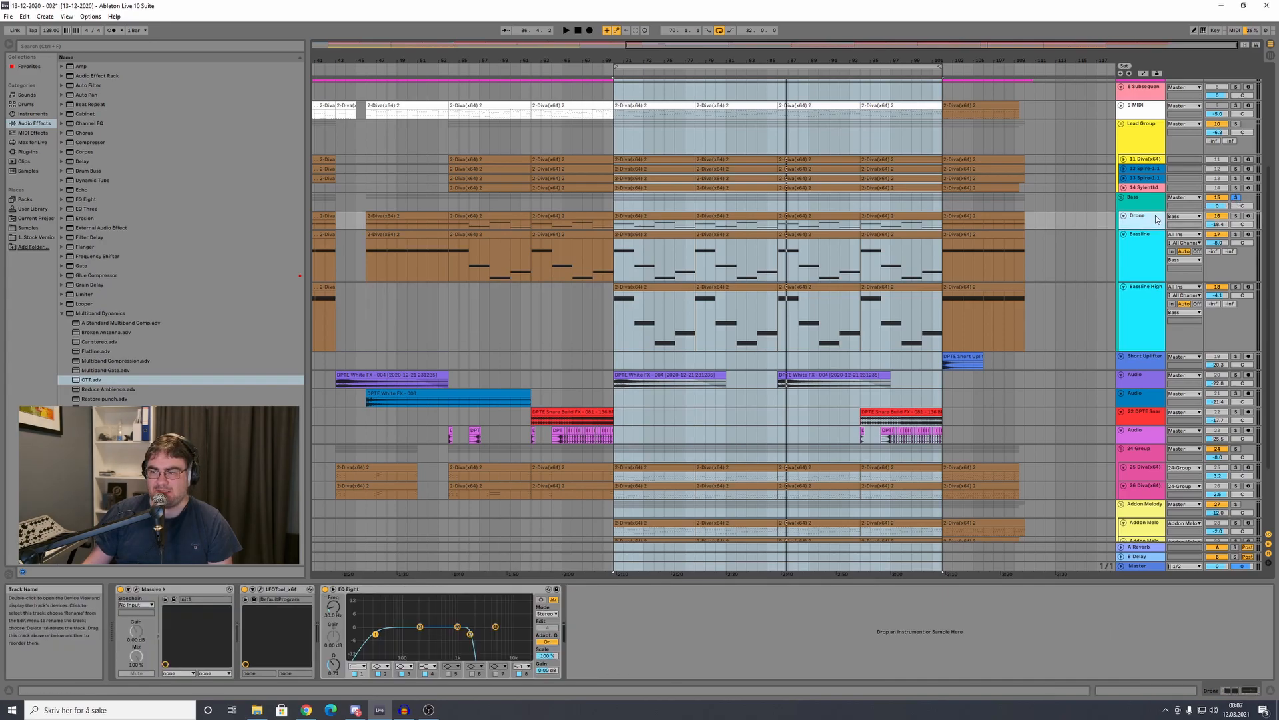
left_click(1138, 276, "ctrl")
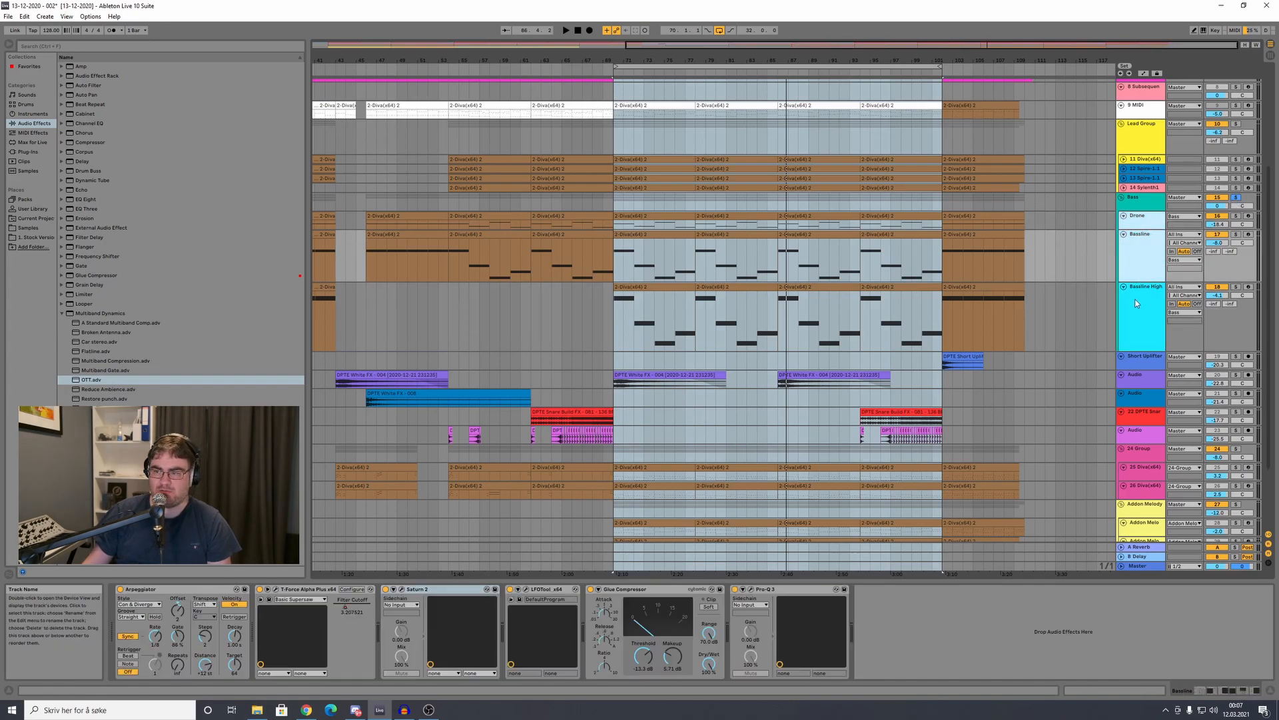
left_click(1131, 322, "ctrl")
left_click(1148, 222)
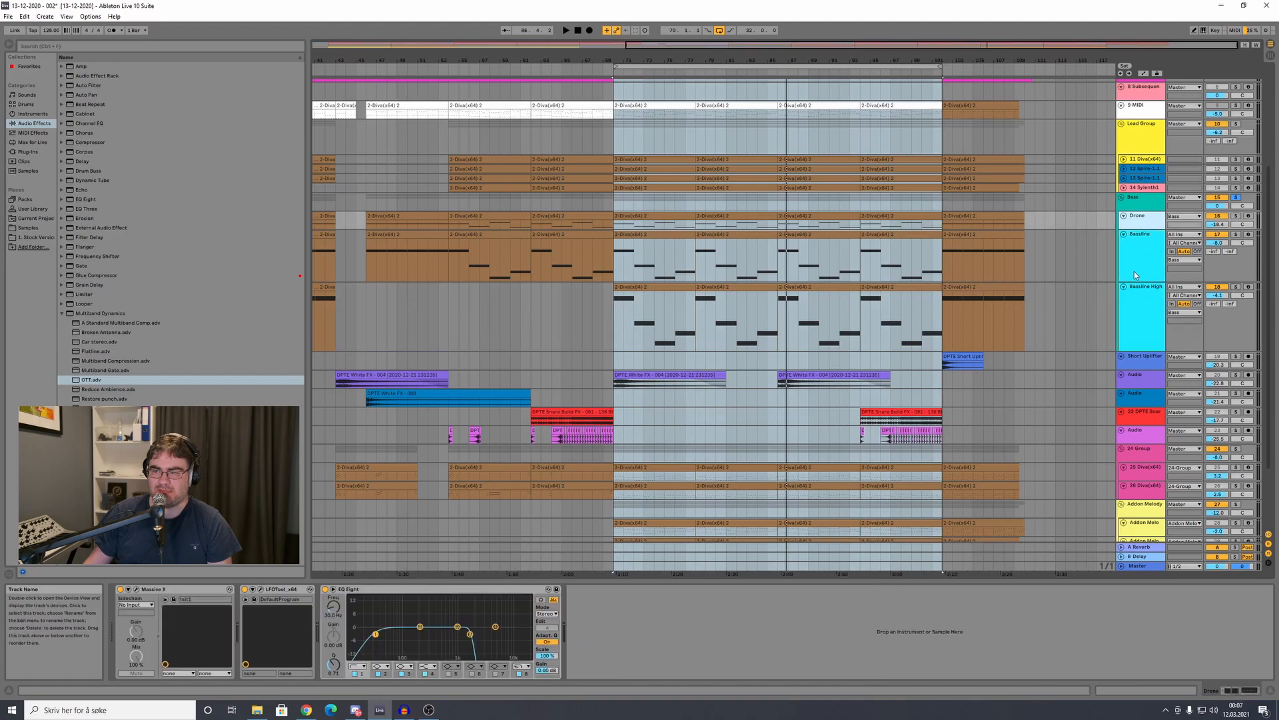
left_click(1136, 271)
left_click(1139, 327)
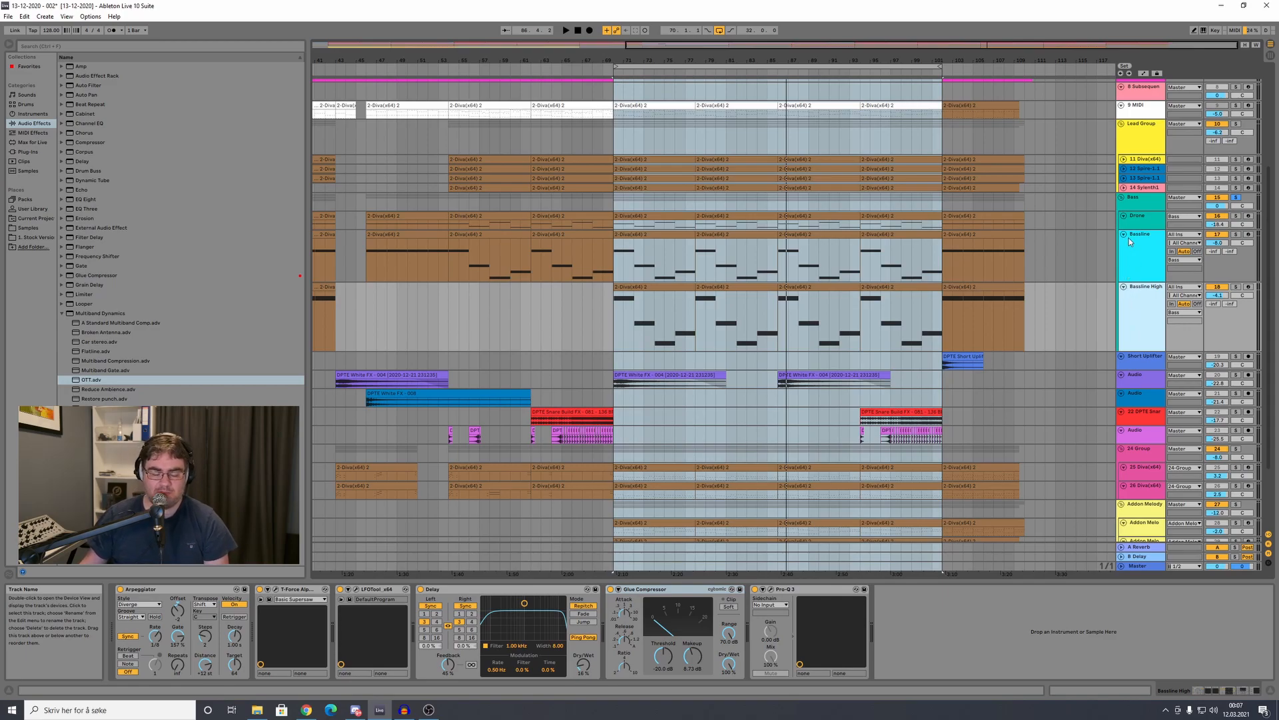
Step: Fold the Bassline High, Bassline and Drone tracks in the Bass group
scroll(1122, 306, "down", 2)
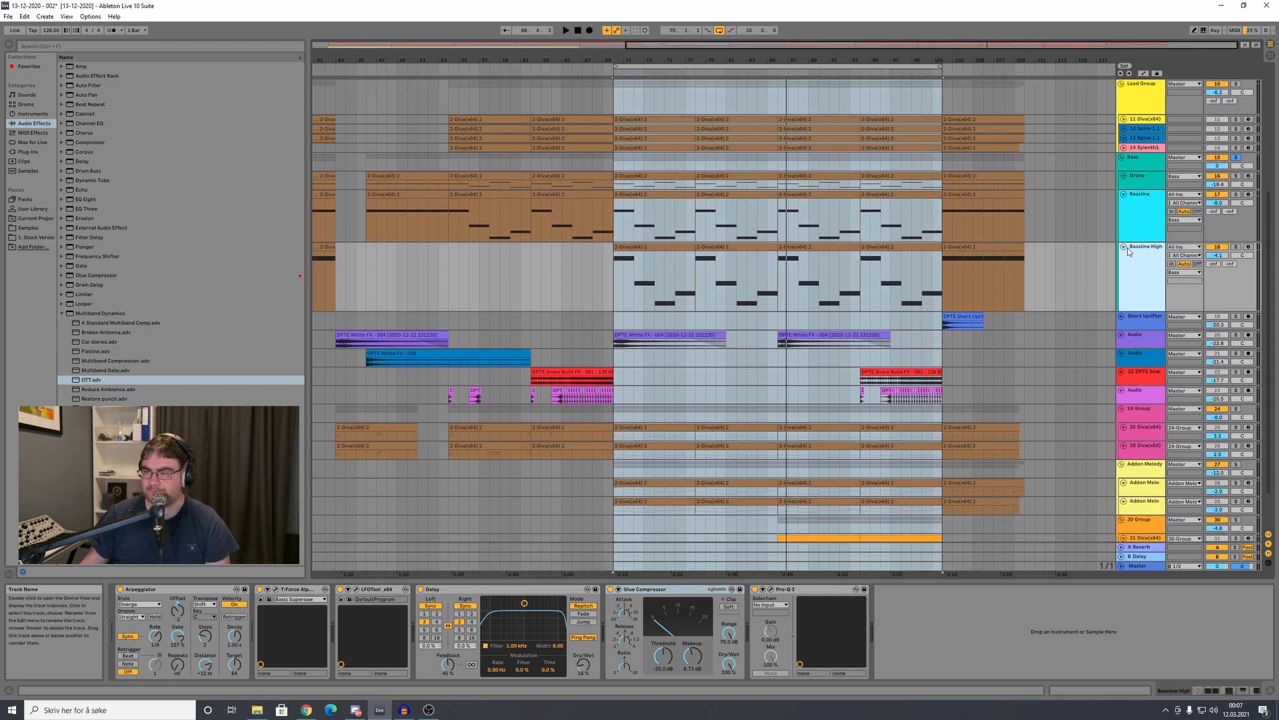
left_click(1124, 248)
left_click(1124, 195)
left_click(1125, 176)
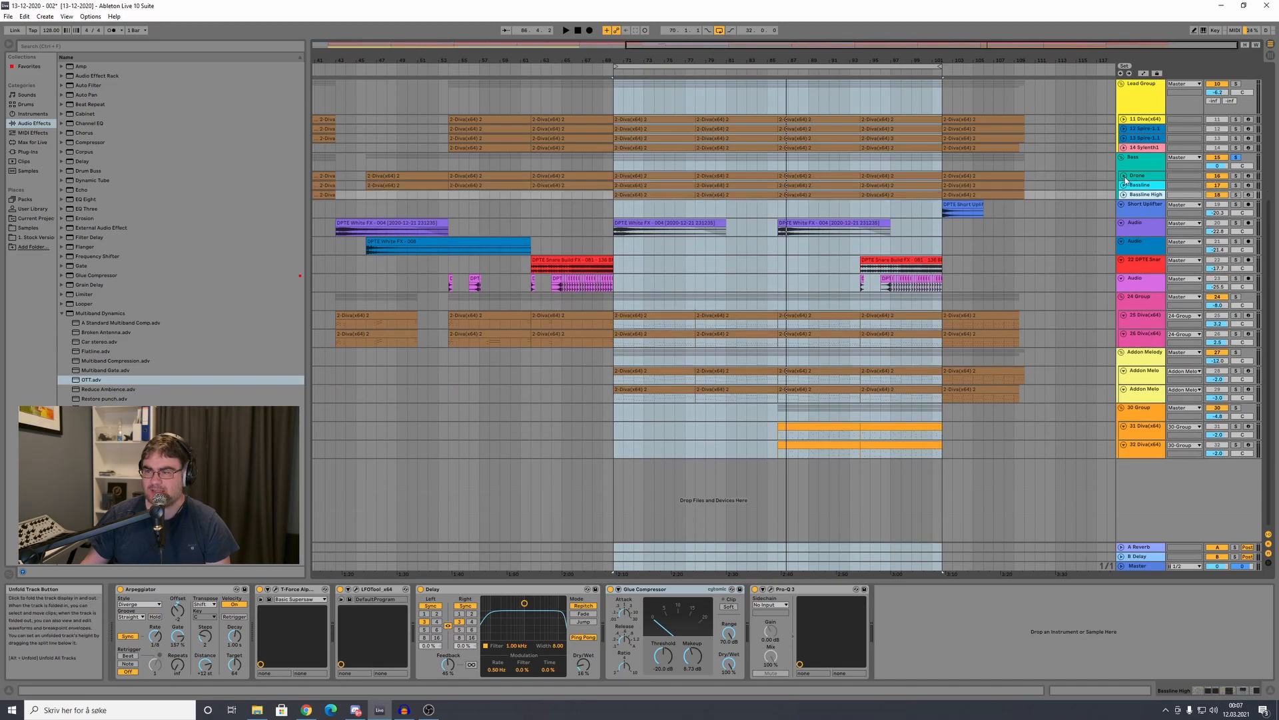
Step: Clear the time selection and select the purple Audio track with the White FX clips below Short Uplifter
left_click(1069, 228)
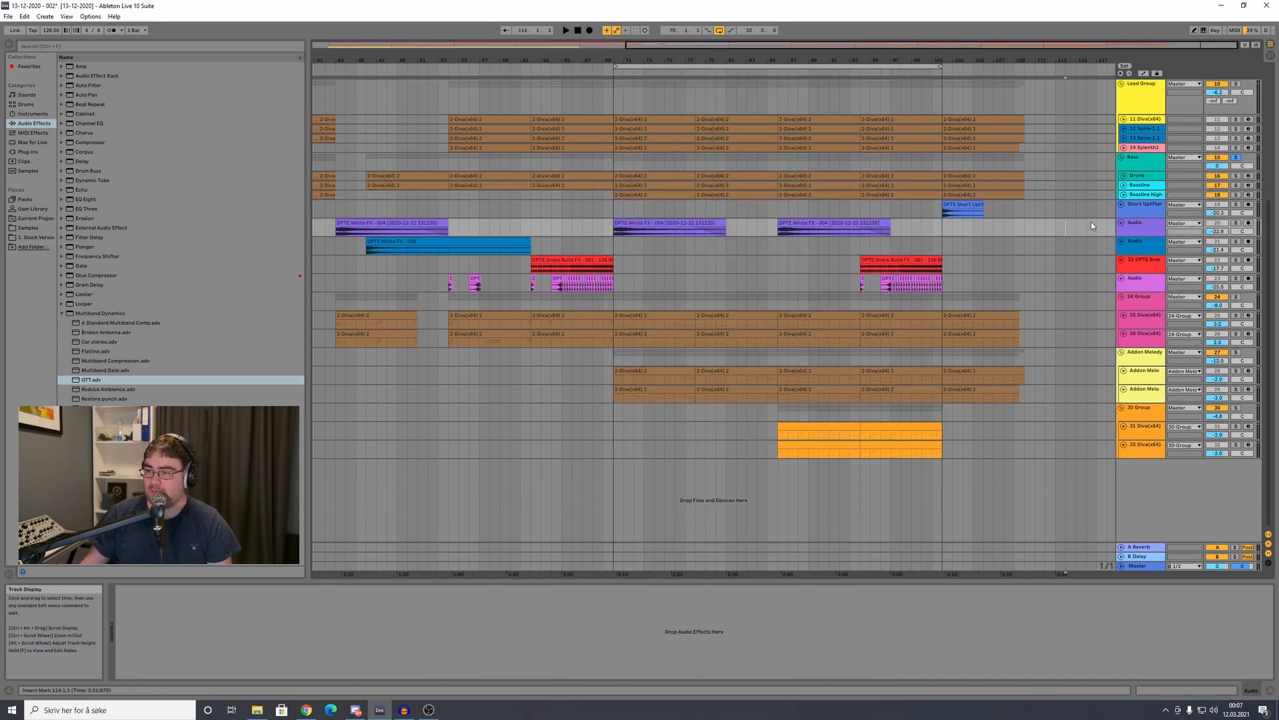
left_click(1133, 215)
left_click(1137, 224)
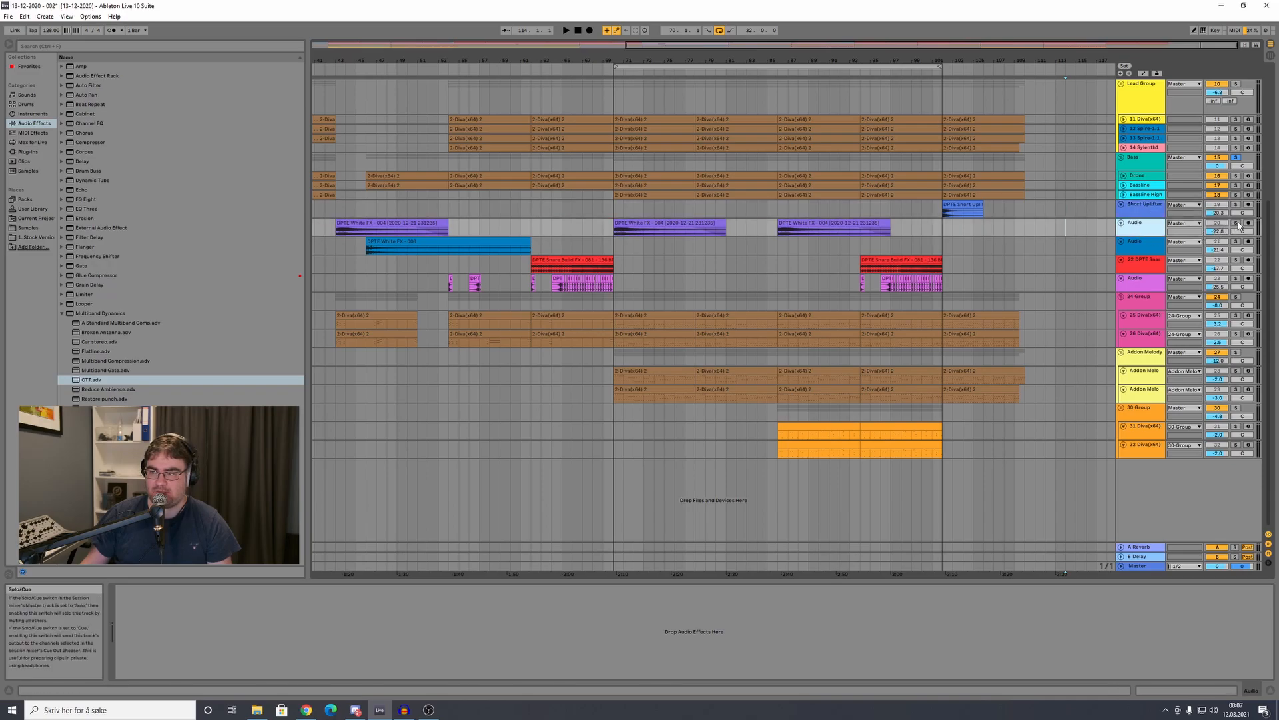
Step: Solo the purple Audio track with the White FX clips, select the loop range to audition it, then unsolo the track
key("space")
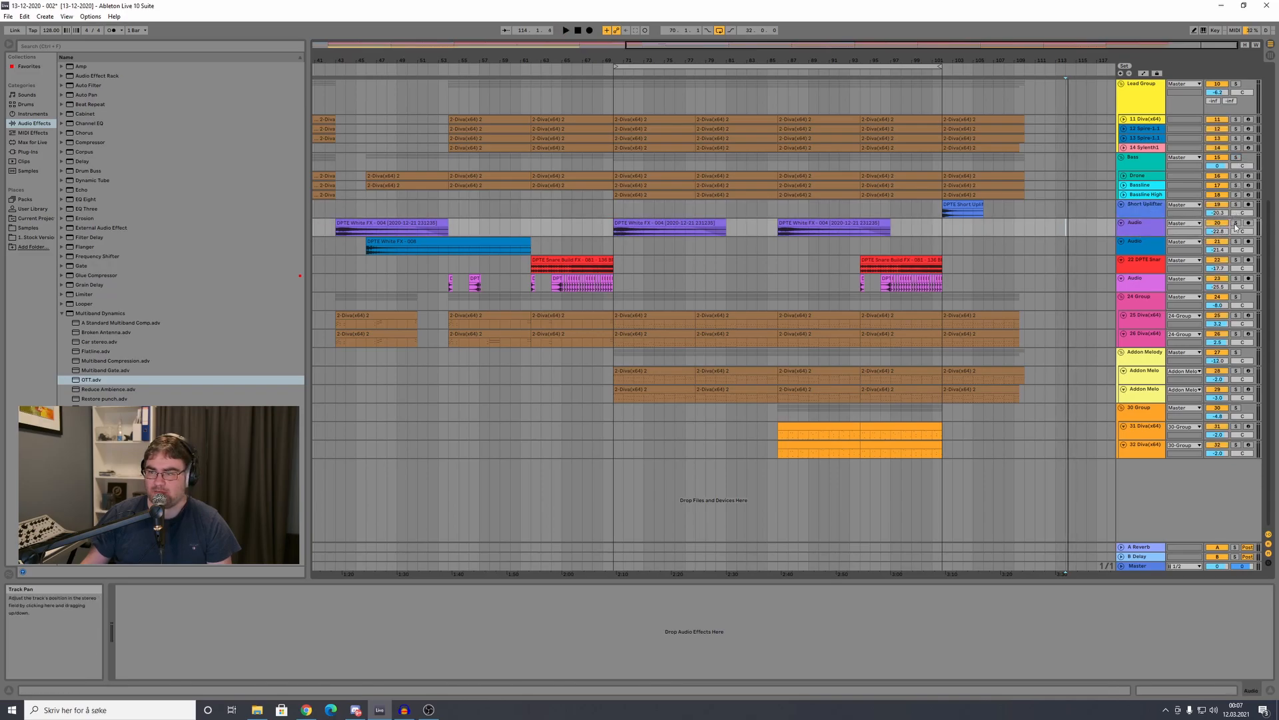
left_click(1236, 222)
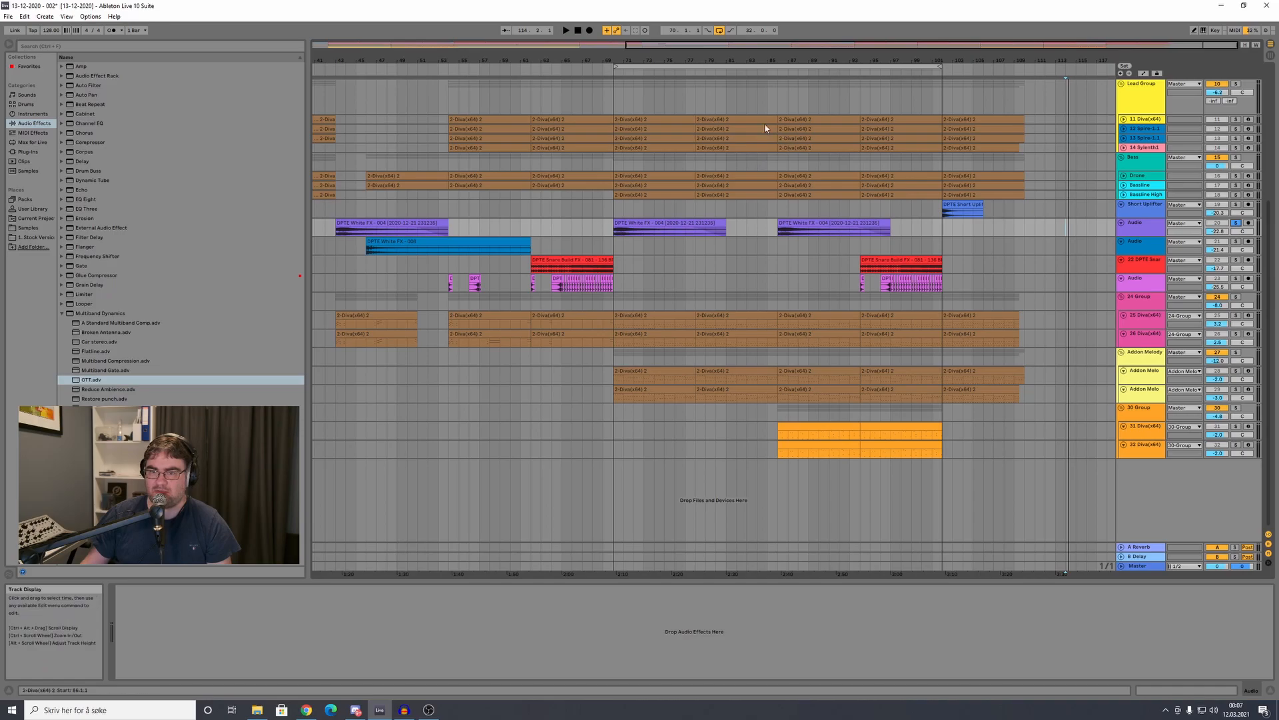
left_click(662, 65)
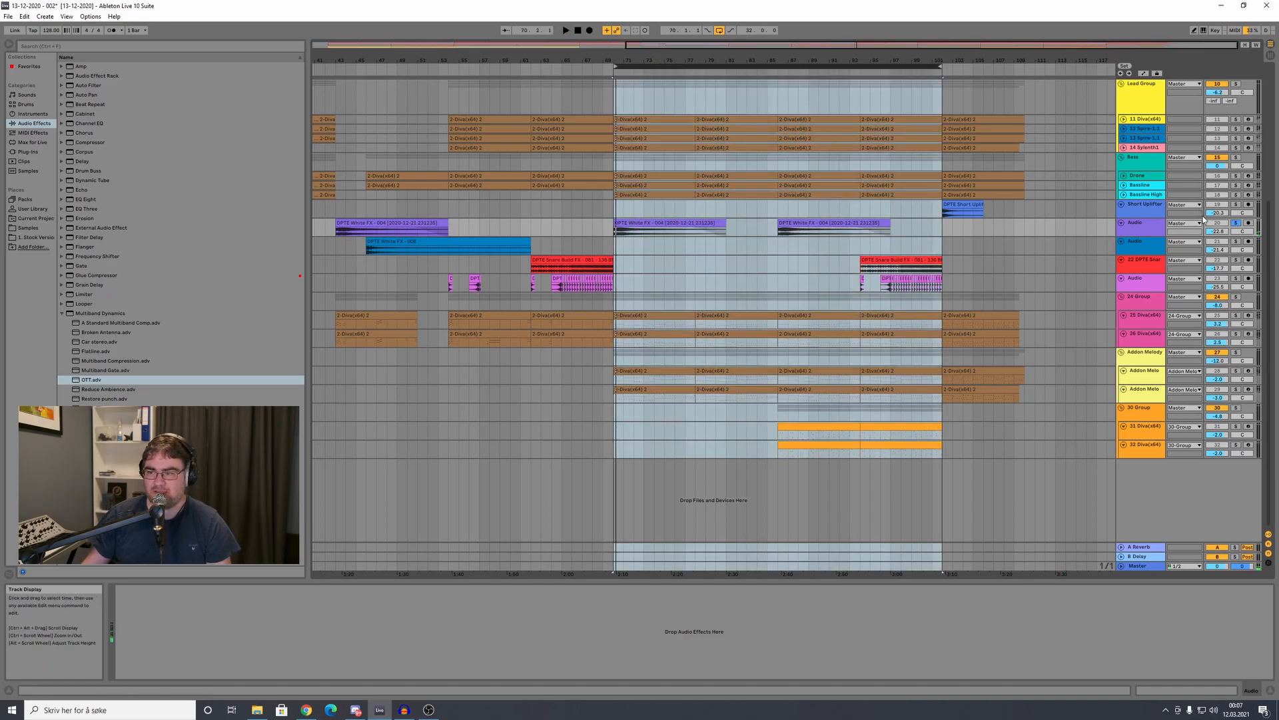
left_click(1236, 222)
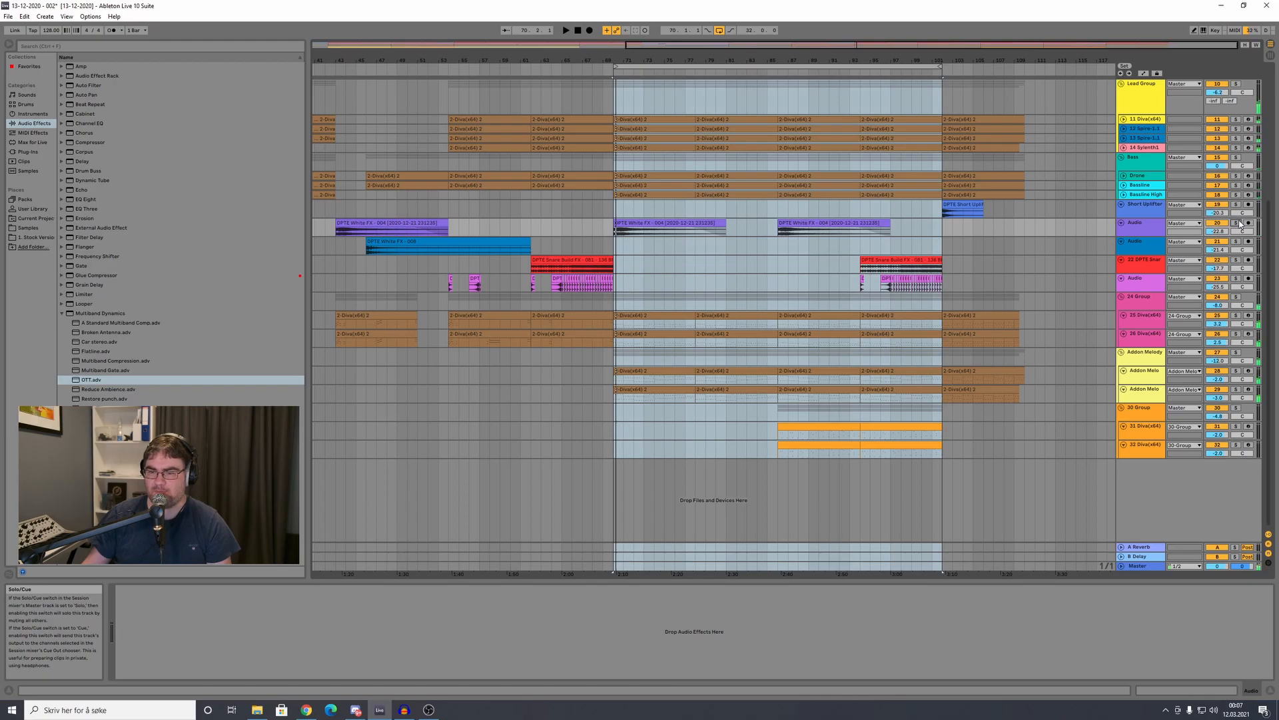
Step: Select the 24 Group track and solo it
left_click(1146, 304)
left_click(1236, 297)
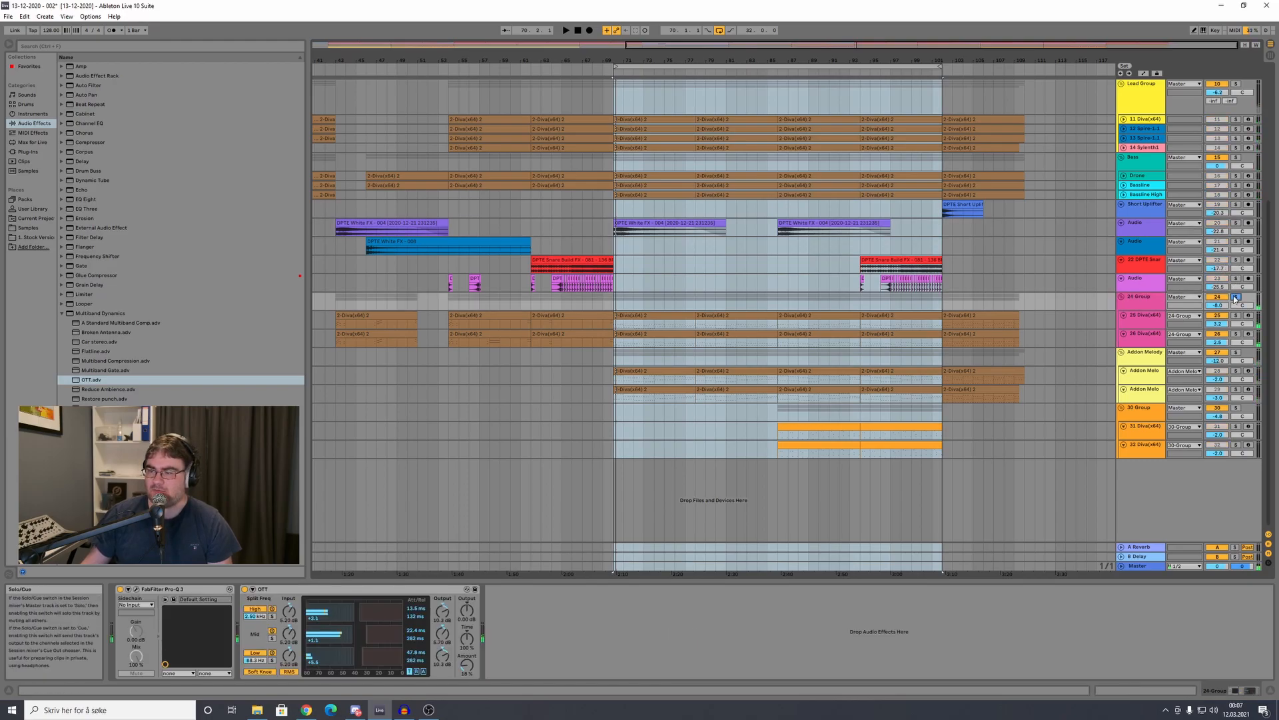
left_click(1146, 304)
Step: Compare the device chains of the 25 Diva(x64) and 26 Diva(x64) tracks, ending on 25 Diva(x64)
left_click(1145, 328)
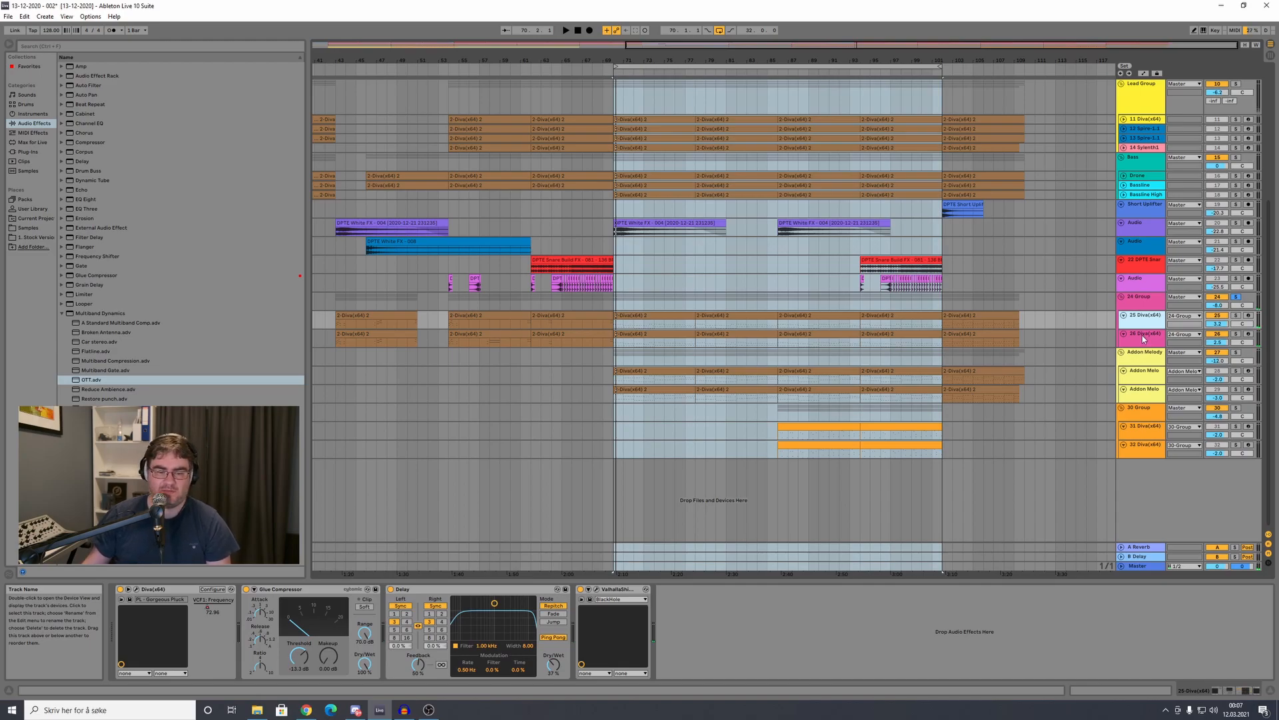
left_click(1144, 342)
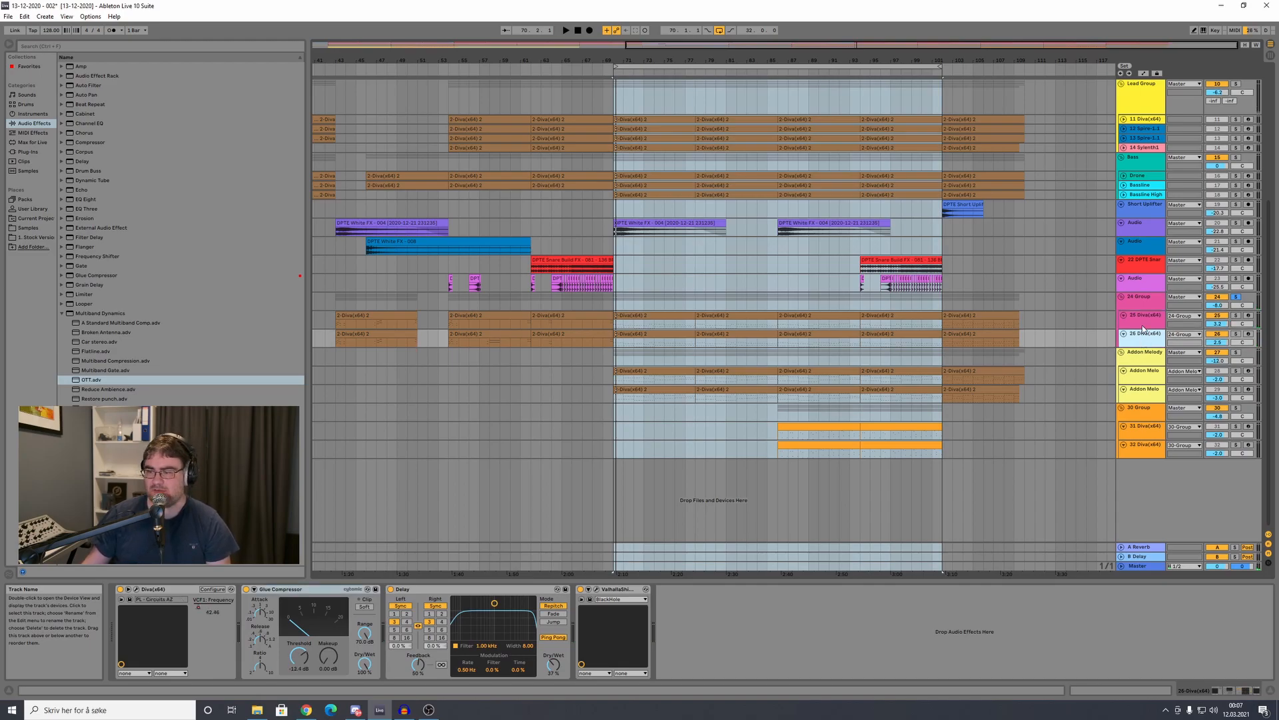
left_click(1144, 325)
left_click(1146, 338)
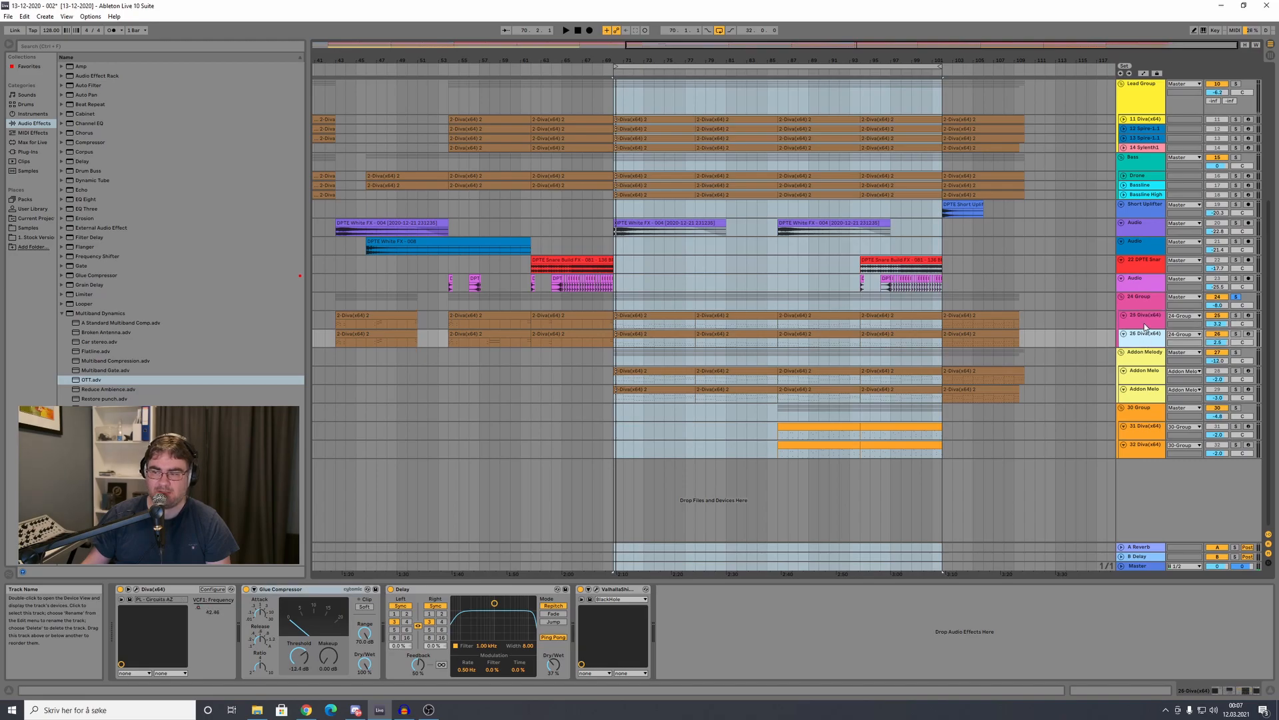
left_click(1145, 327)
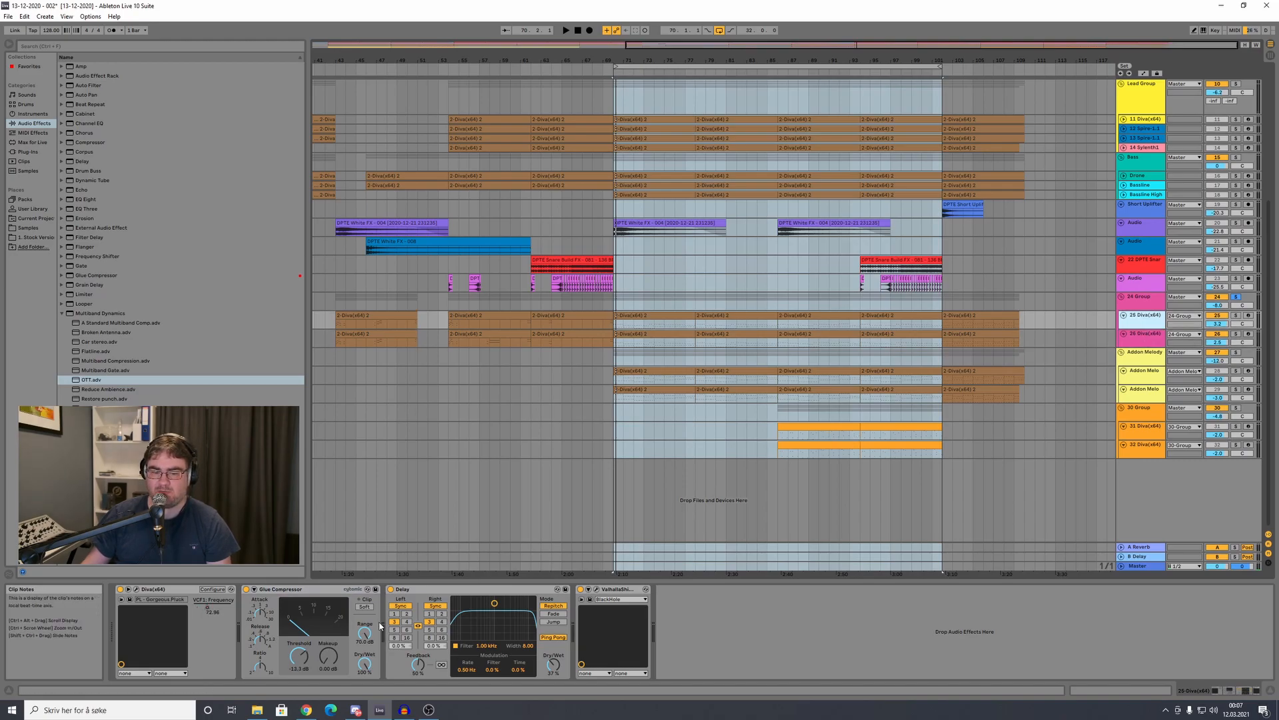
Step: Point out the Glue Compressor, Delay and Valhalla devices on the 25 Diva(x64) track, finishing with the Glue Compressor selected
left_click(320, 589)
left_click(445, 589)
left_click(618, 589)
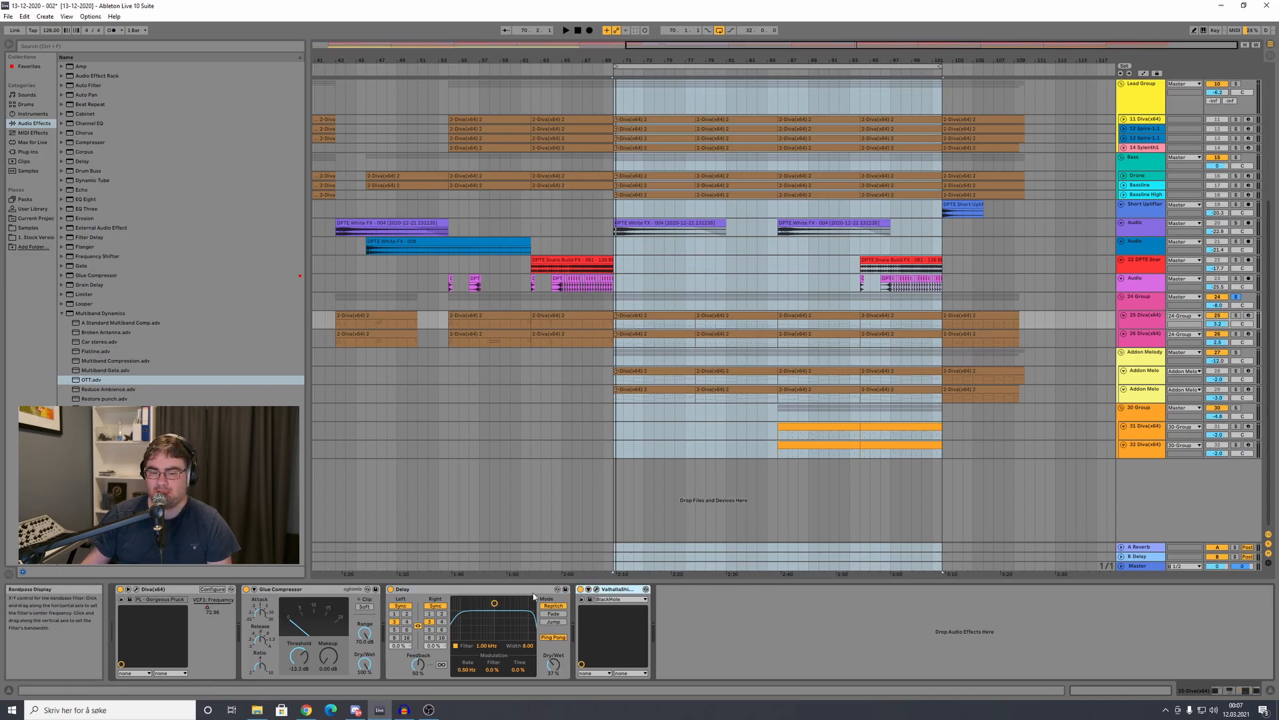
left_click(308, 589)
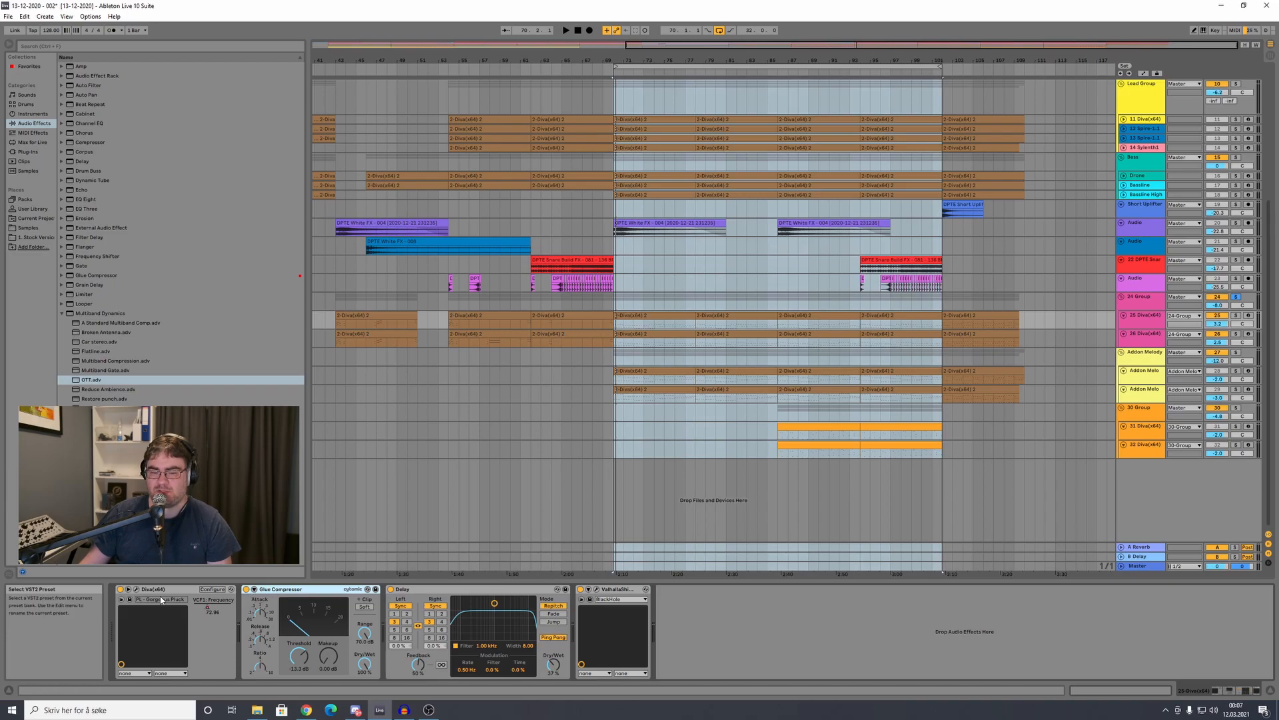
right_click(306, 589)
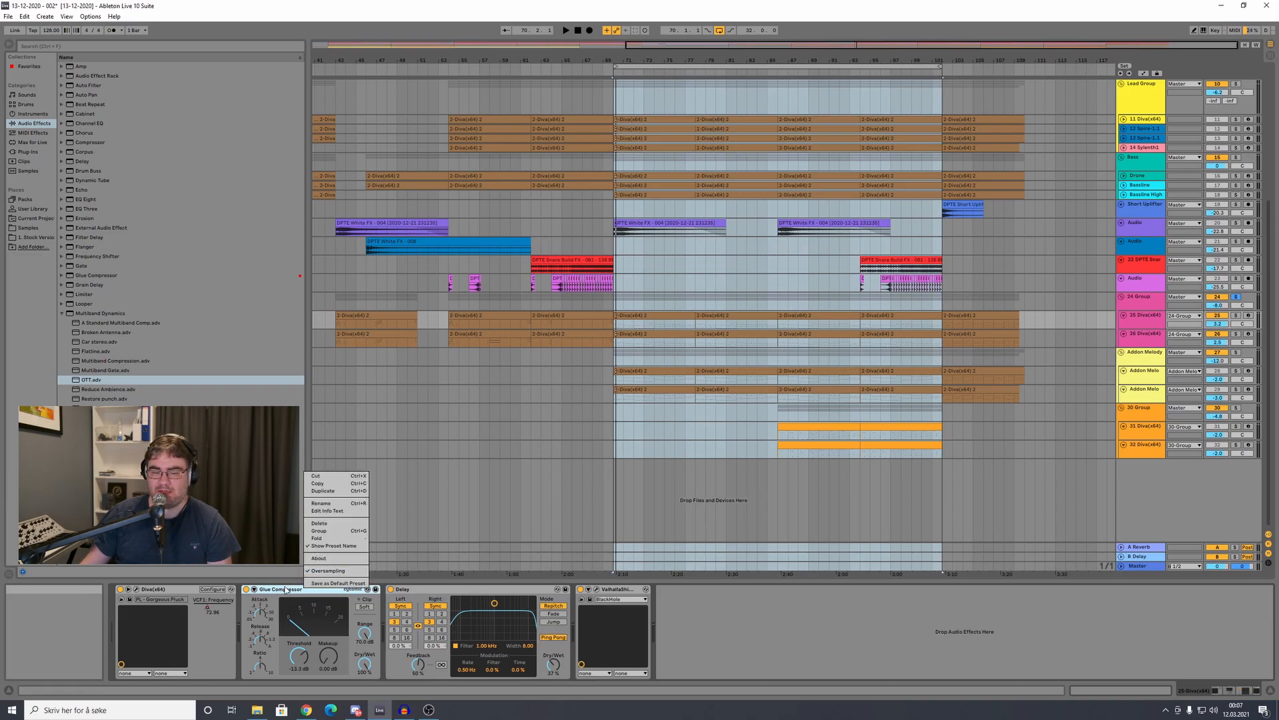
left_click(285, 589)
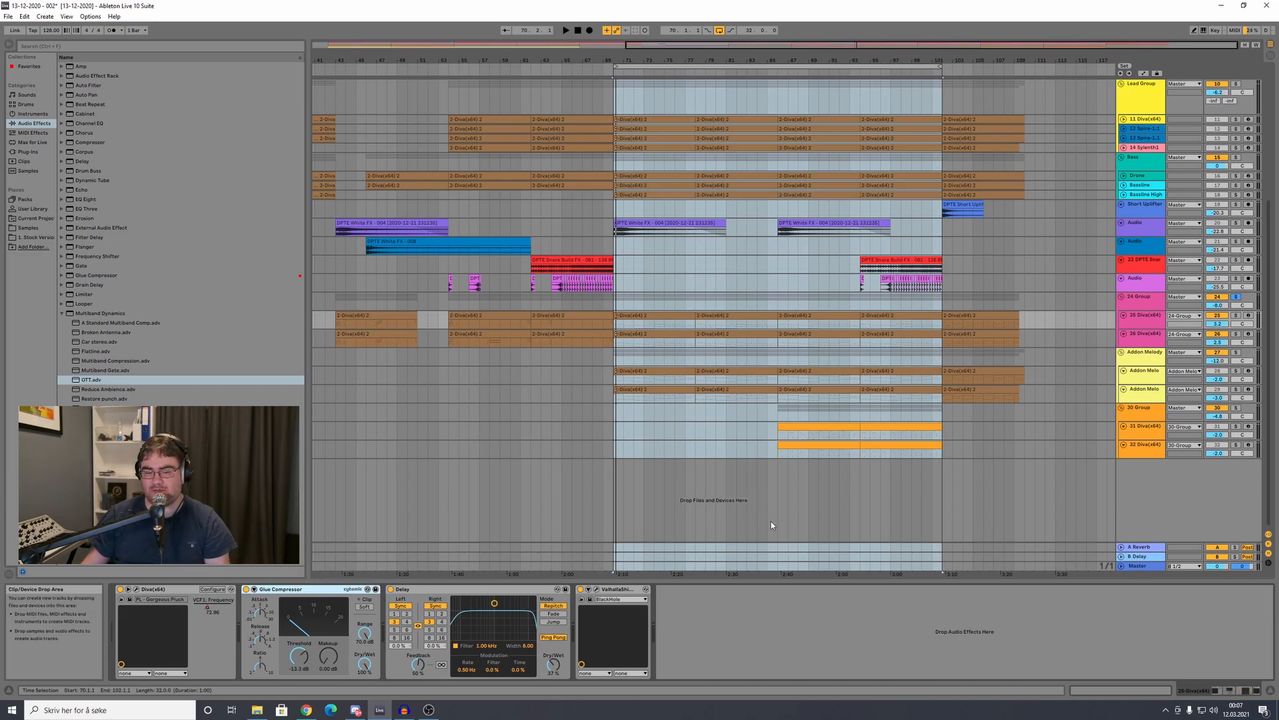
Step: Play the soloed 24 Group briefly and show its group device chain
key("space")
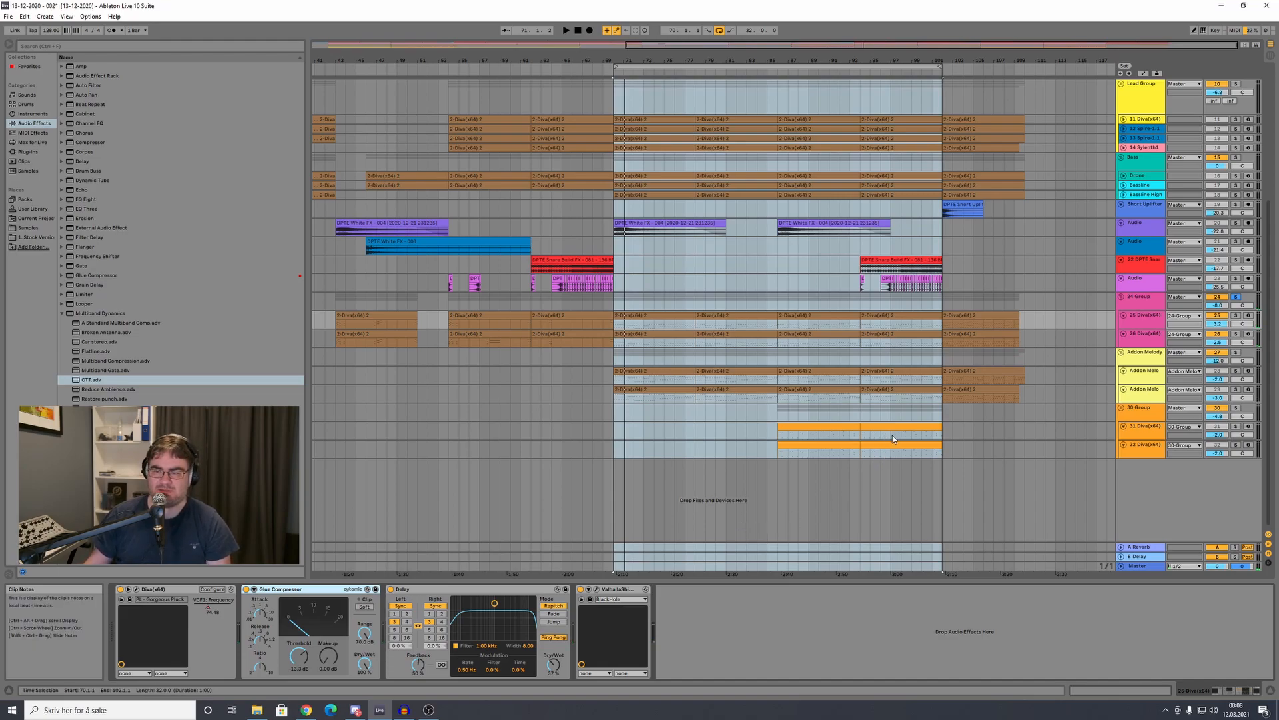
key("space")
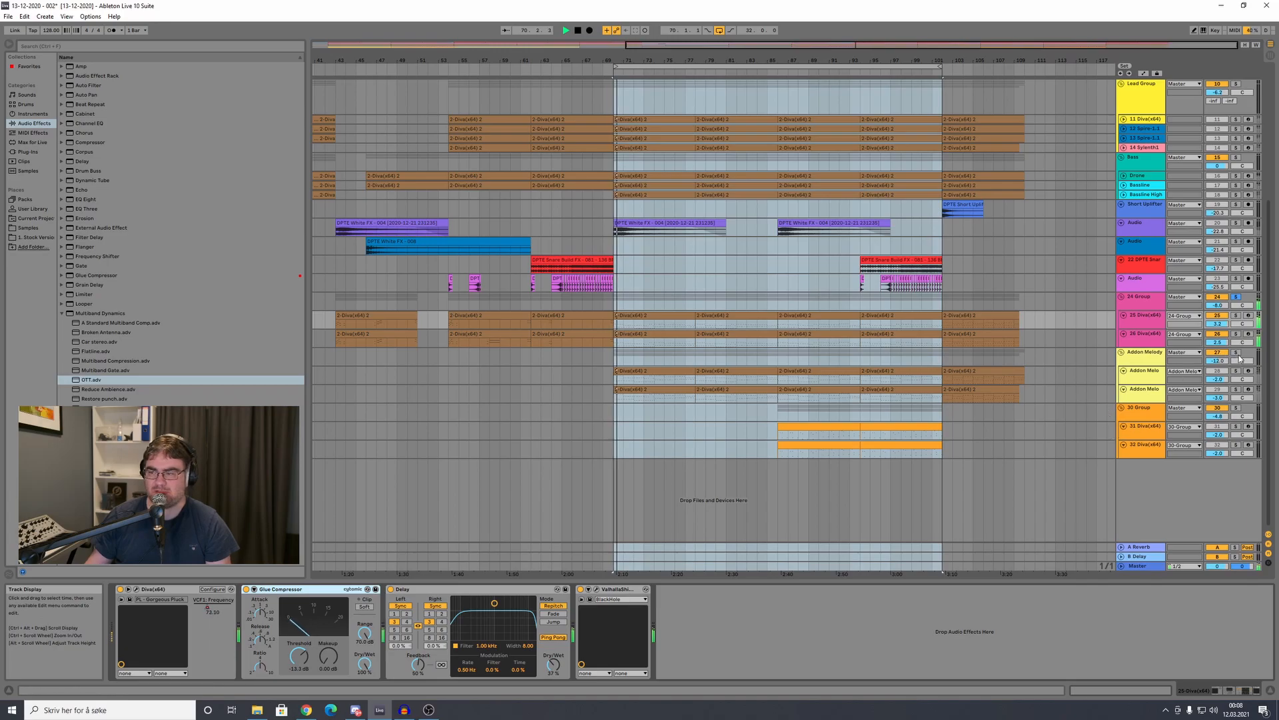
left_click(1159, 307)
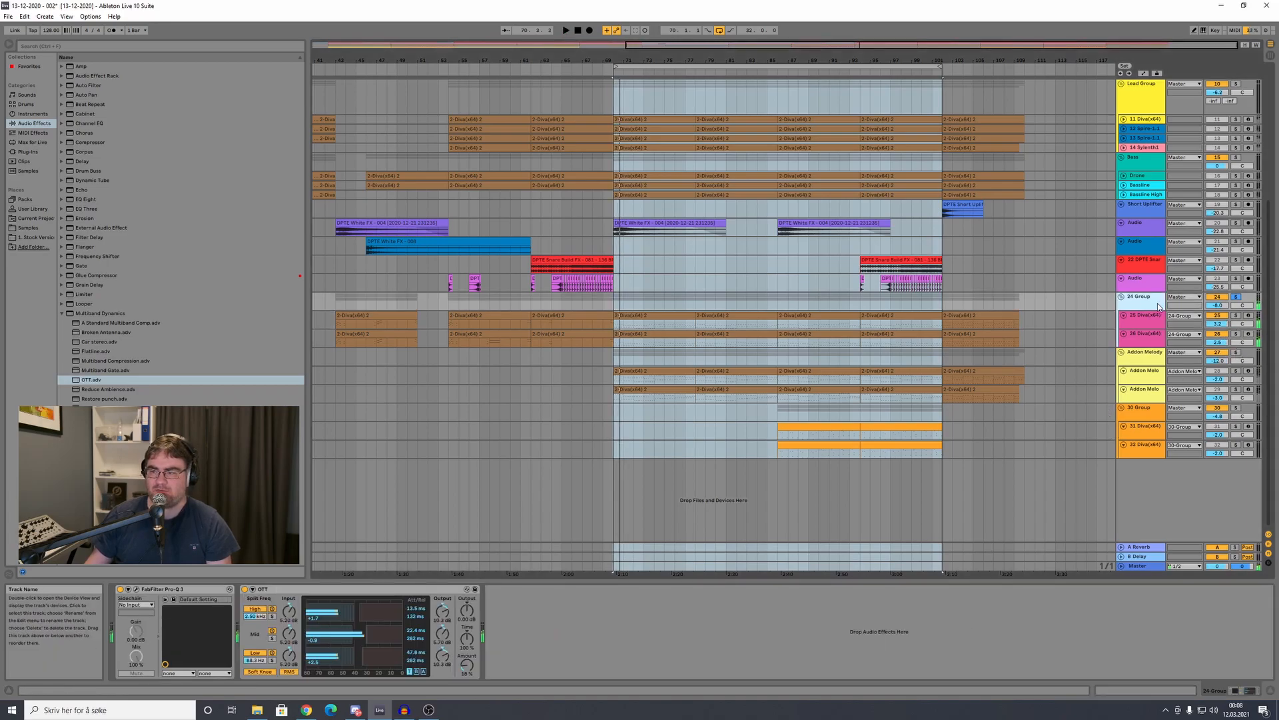
Step: Select the Addon Melody group, check its first Addon Melo track, and audition the group in solo
left_click(1151, 360)
scroll(1108, 397, "up", 5)
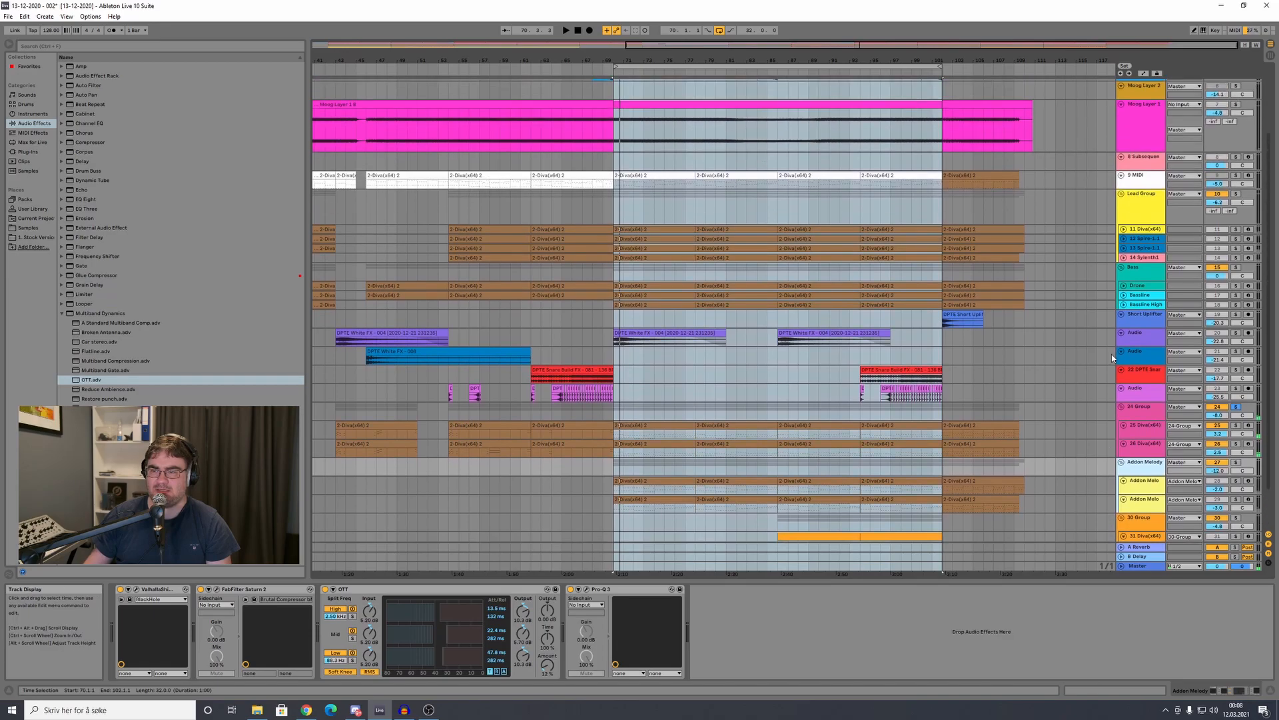
scroll(1109, 238, "up", 4)
scroll(1144, 329, "down", 6)
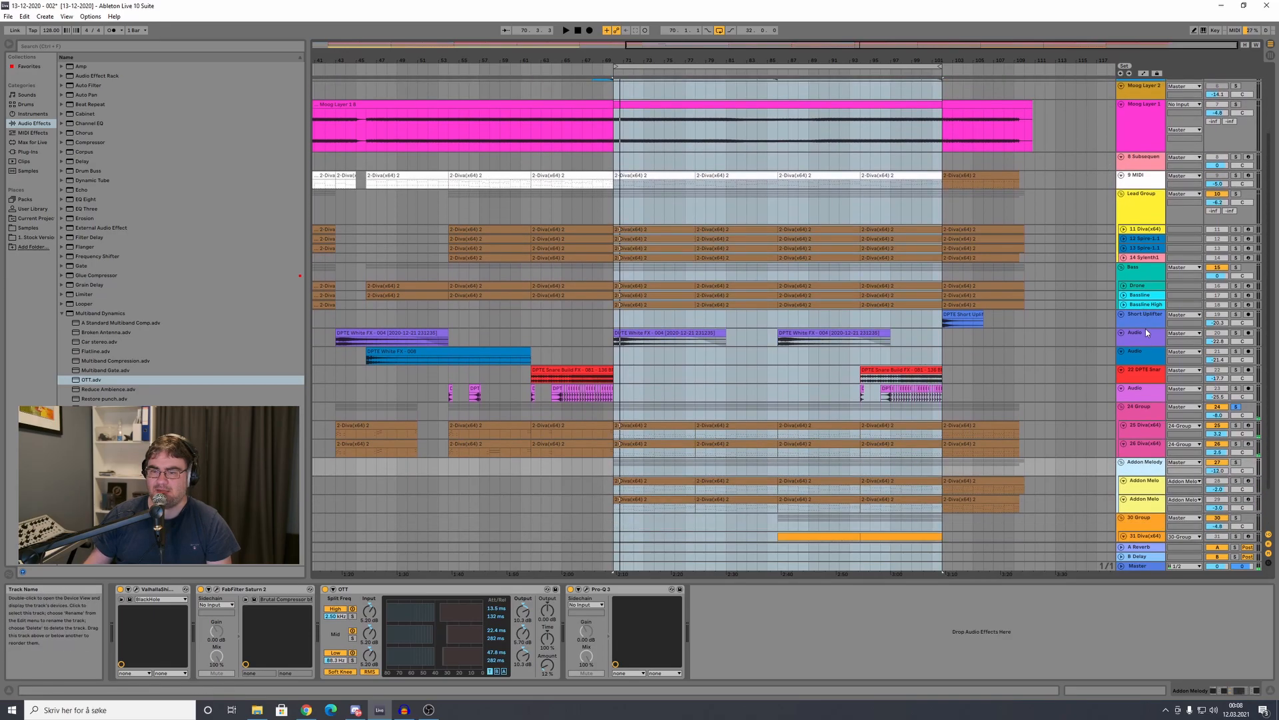
left_click(1145, 436)
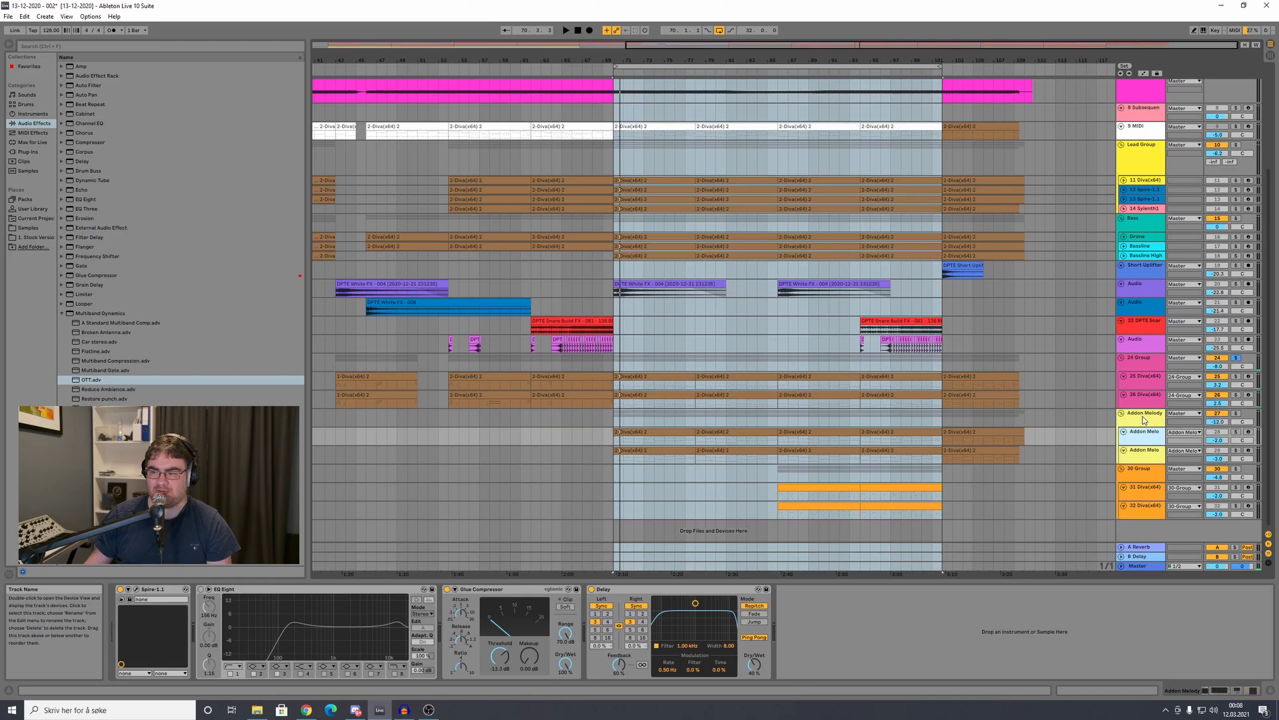
left_click(1144, 418)
key("space")
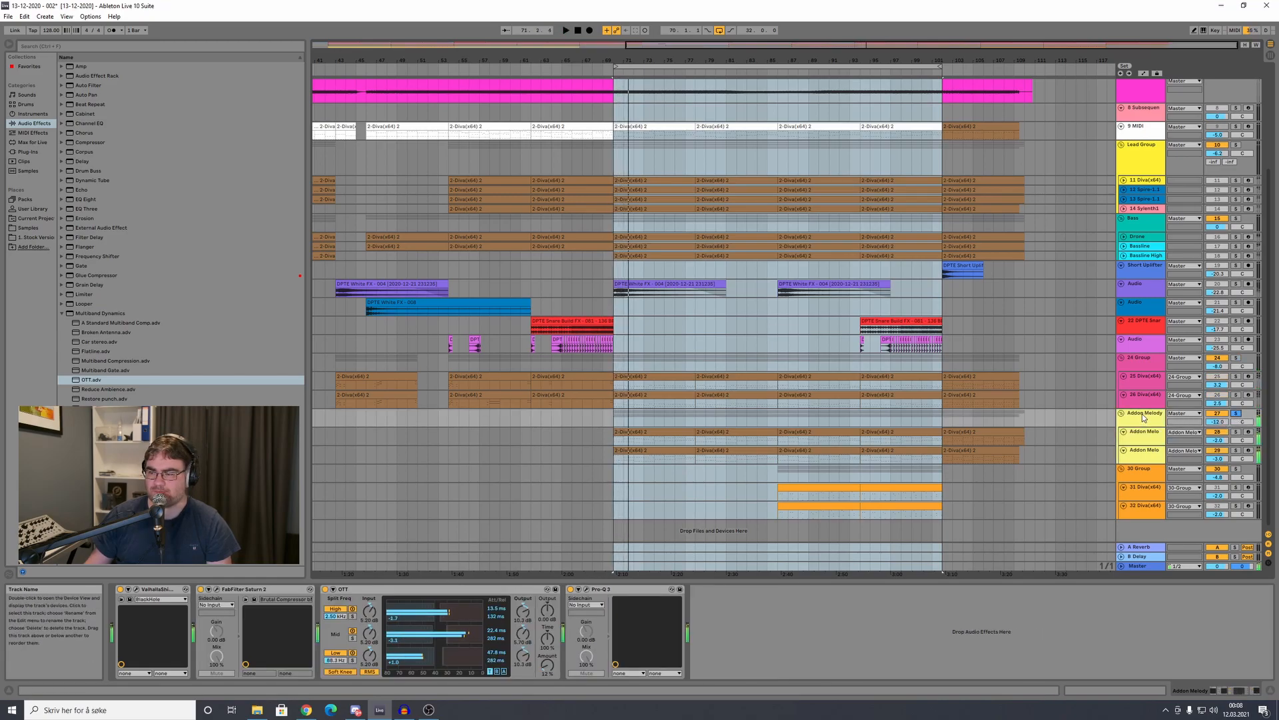
Step: Return to the 24 Group, select the 25 Diva(x64) clip at bars 70 to 78, and show both Diva tracks' devices
left_click(1150, 370)
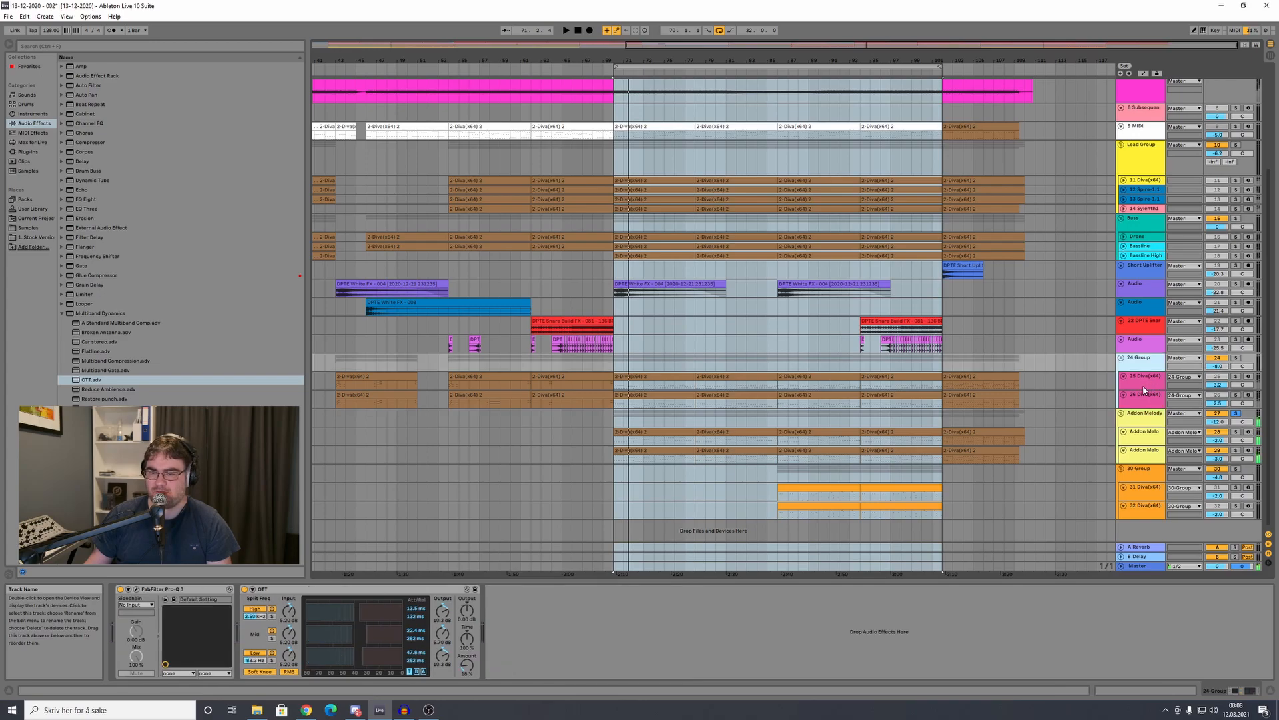
left_click(690, 381)
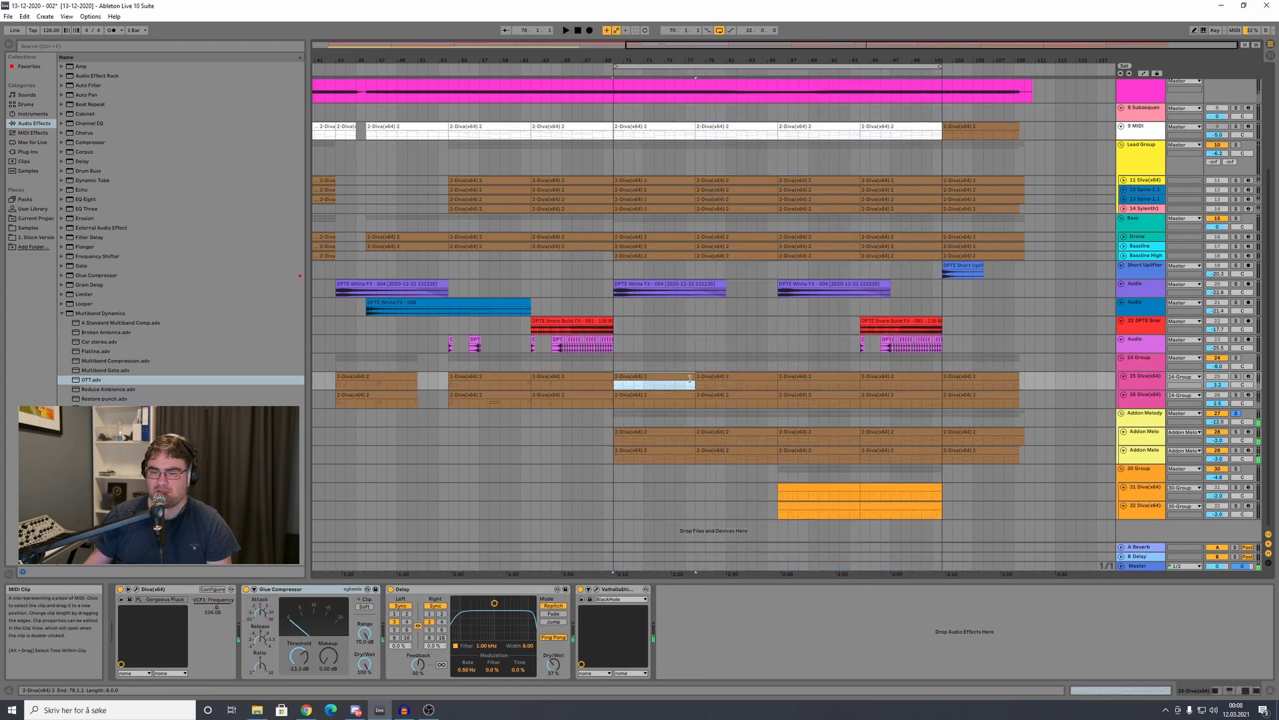
left_click(1146, 385)
left_click(1144, 404)
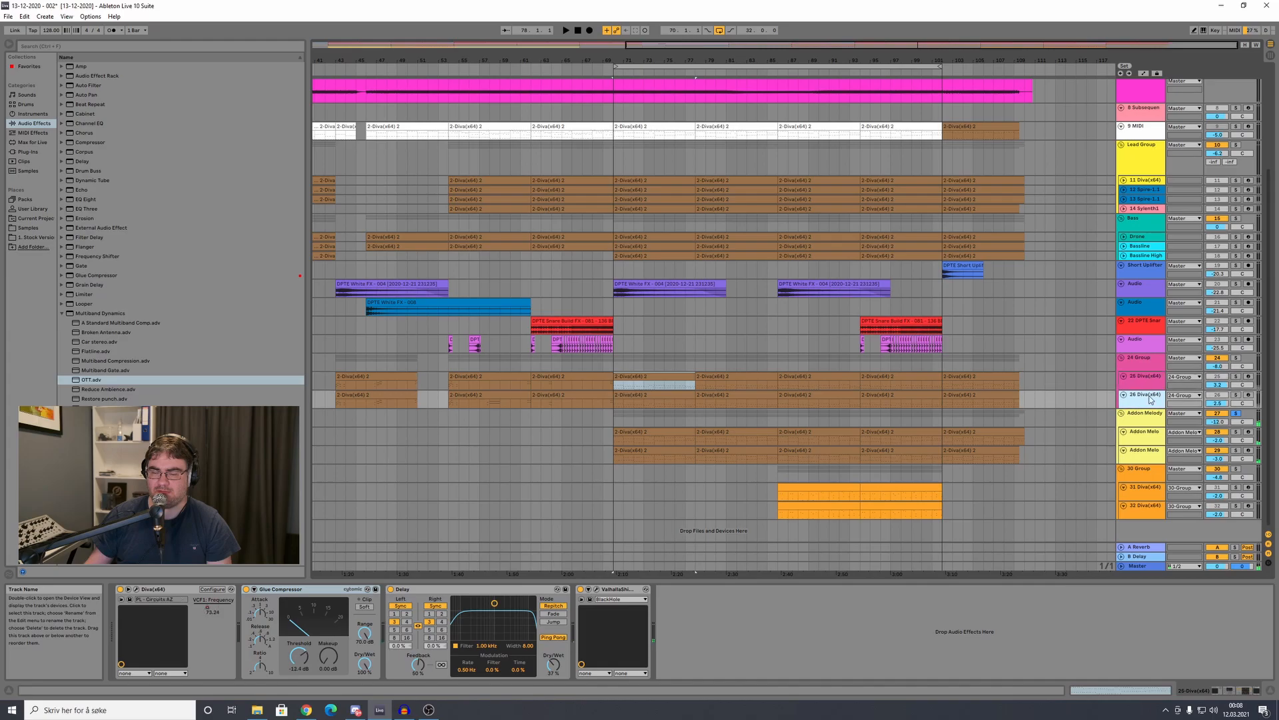
Step: Inspect the devices of the Addon Melody group and its two Addon Melo tracks, returning to the group track
left_click(1223, 423)
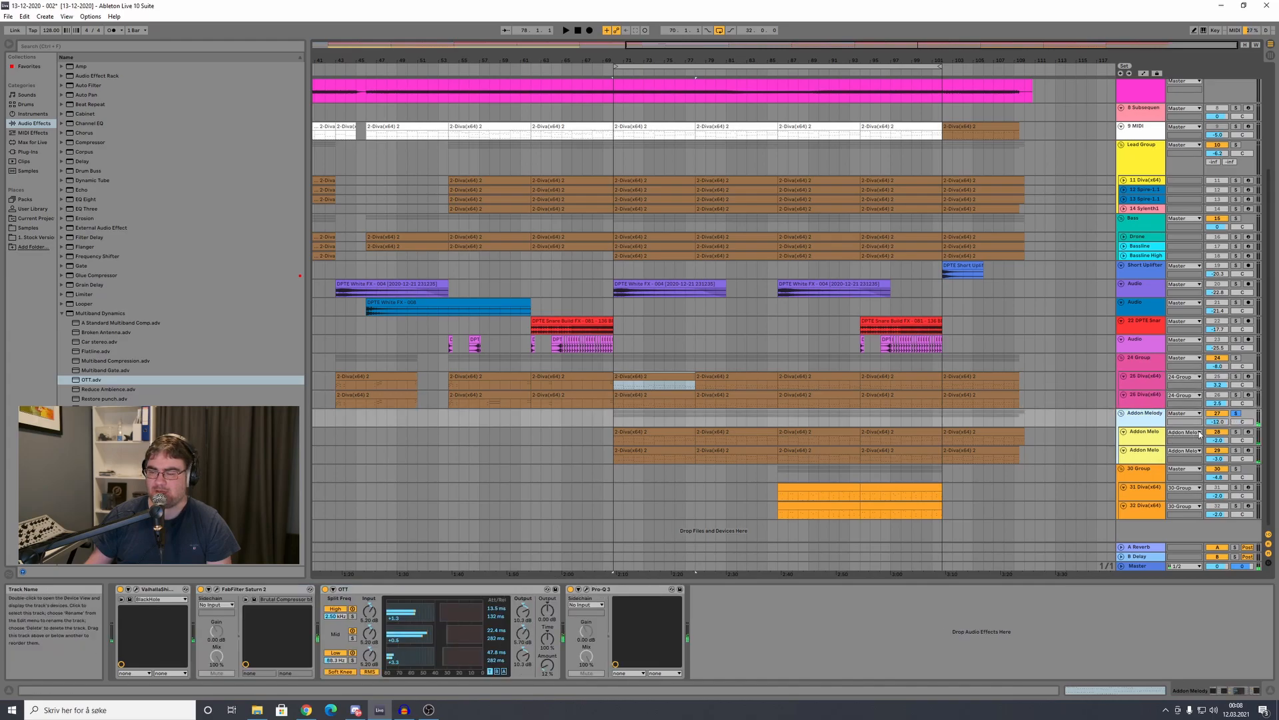
left_click(1144, 438)
left_click(1141, 450)
left_click(1146, 439)
left_click(1145, 416)
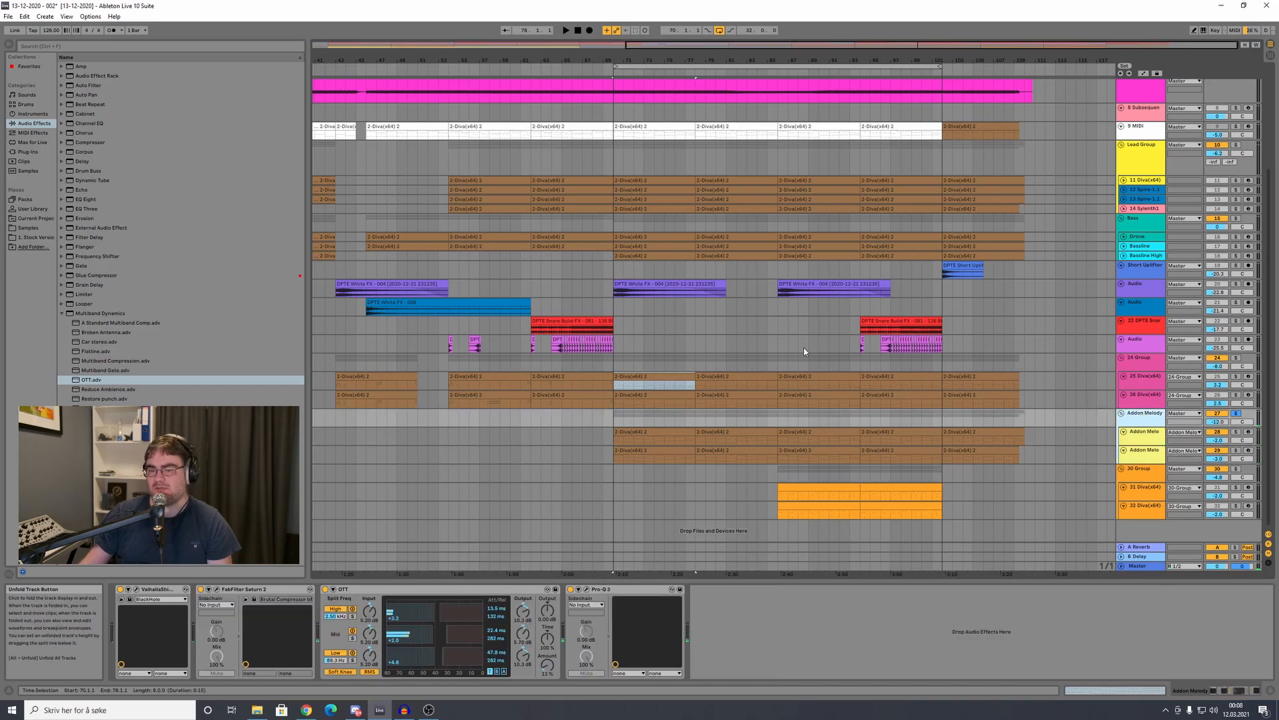
Step: Solo the 24 Group in place of Addon Melody and play it from the start of the loop
left_click(1147, 356)
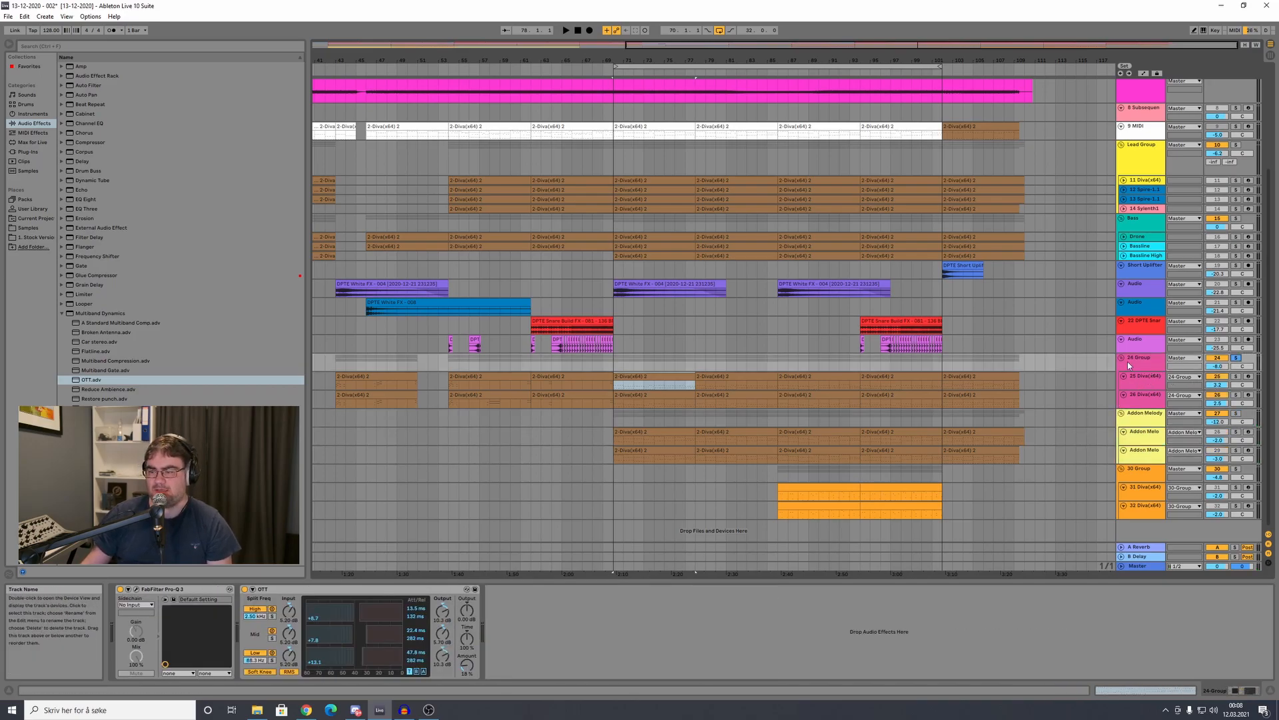
left_click(1145, 365)
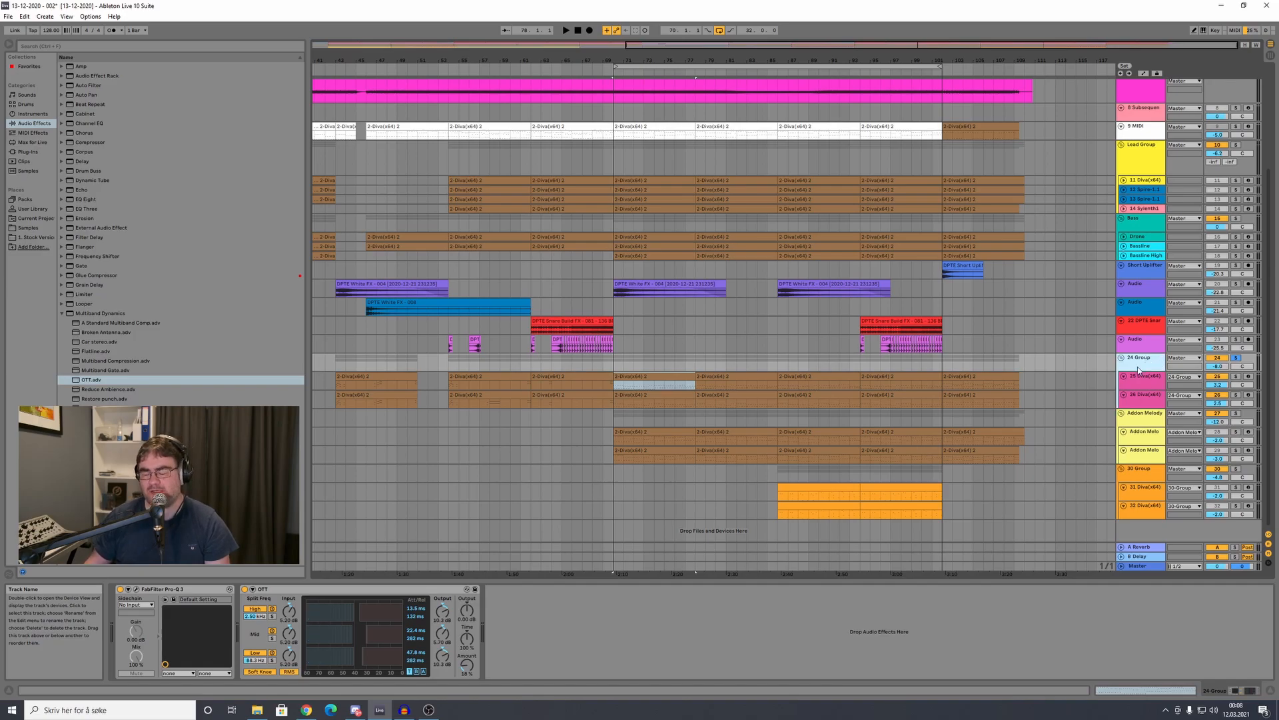
key("space")
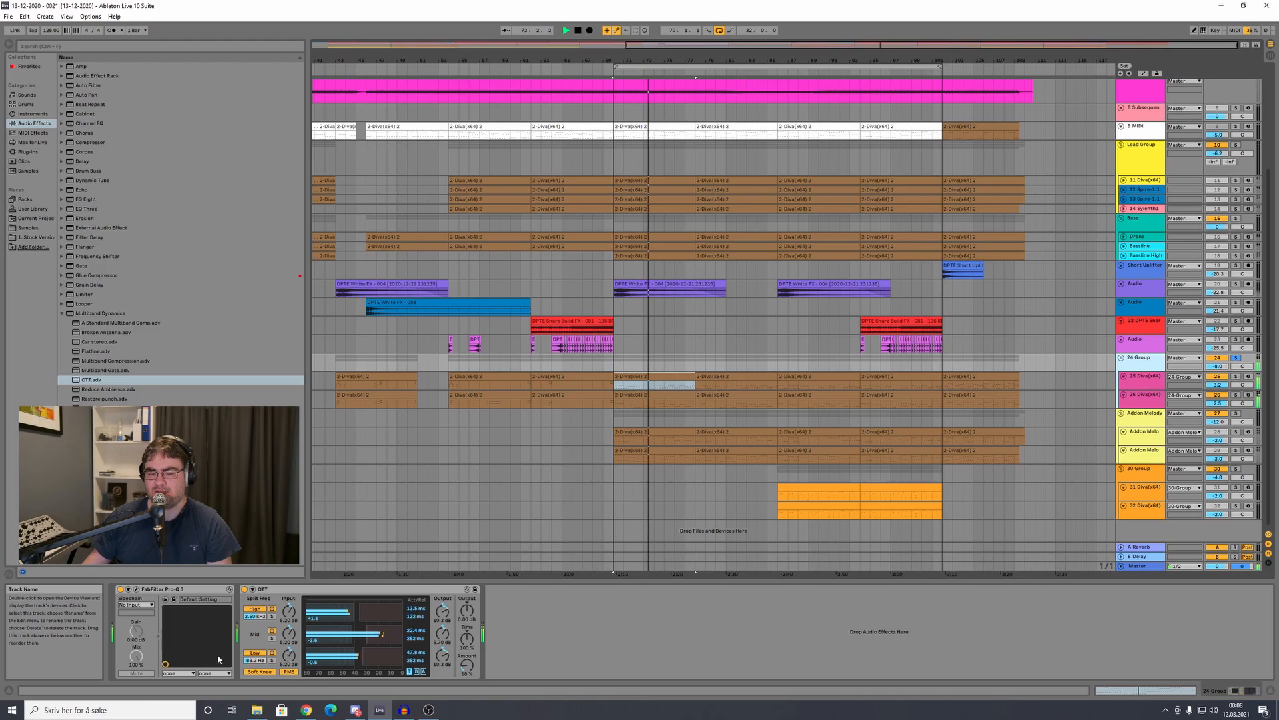
key("space")
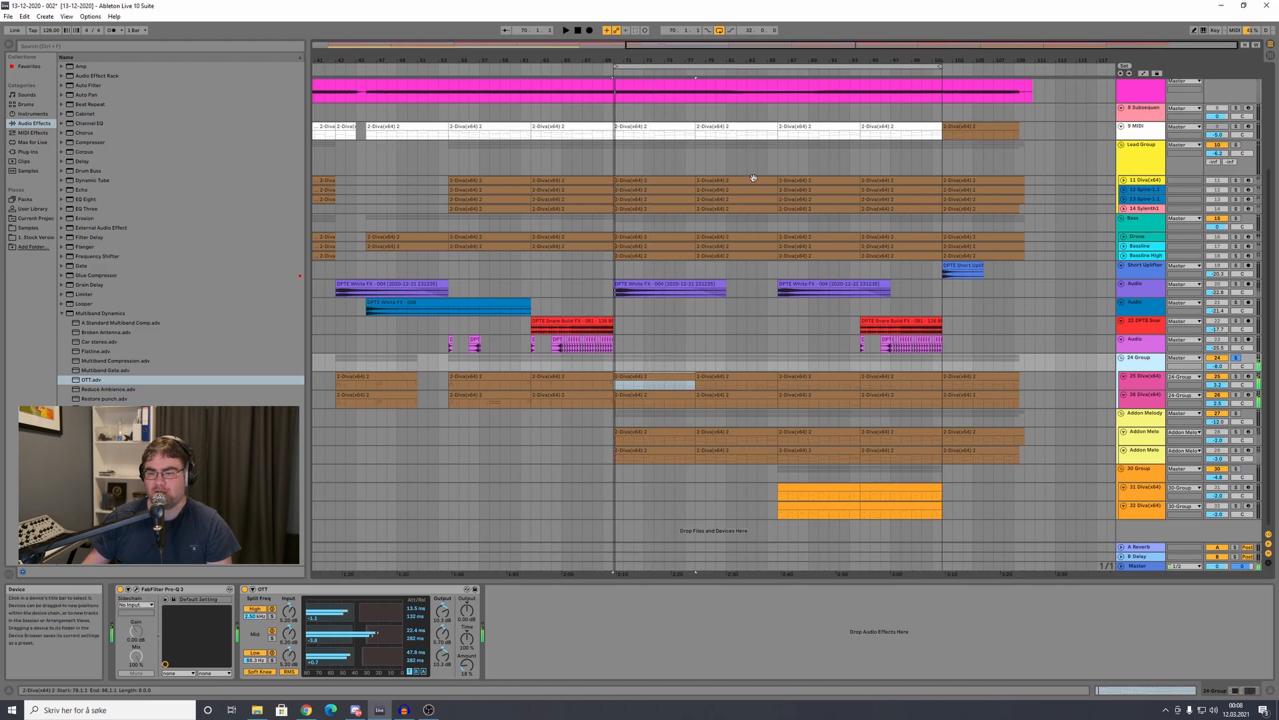
Step: Select the loop range and play the soloed 24 Group from bar 86
left_click(778, 67)
left_click(777, 74)
key("space")
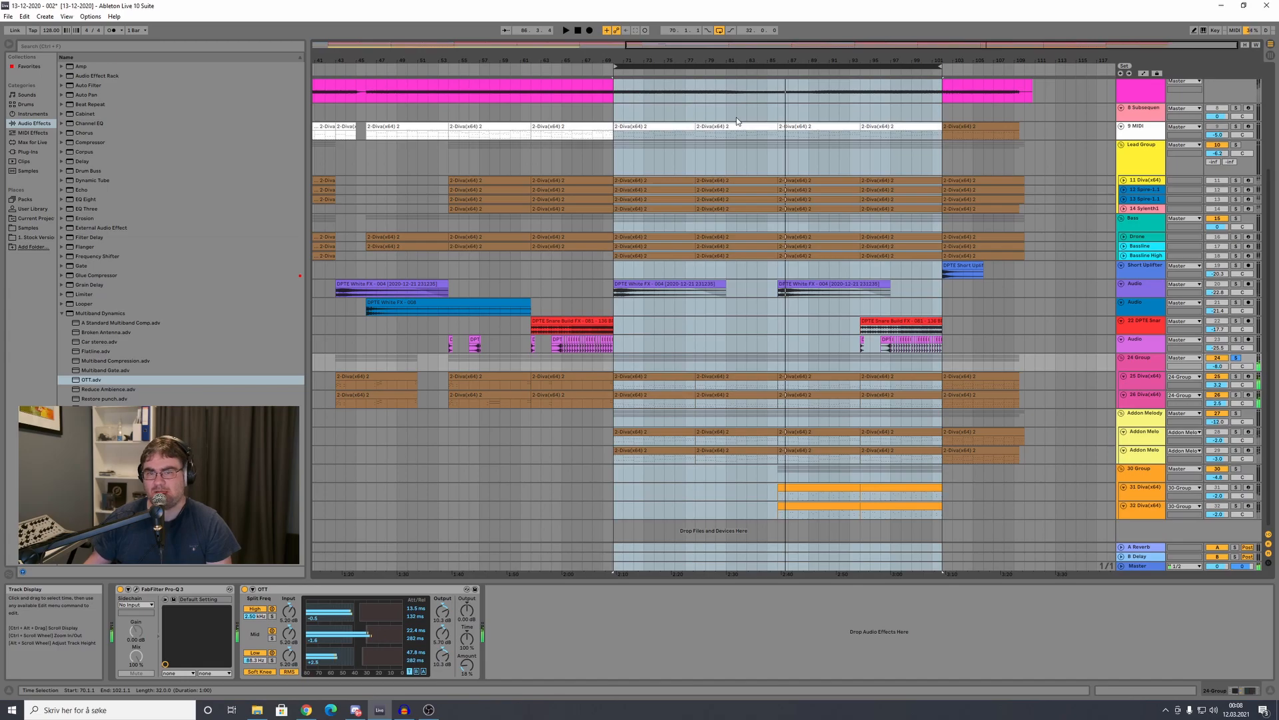
Step: Open the FabFilter Pro-Q 3 on the 24 Group and examine its low-cut and high-cut bands
left_click(135, 589)
left_click_drag(759, 121, 978, 79)
mouse_move(589, 323)
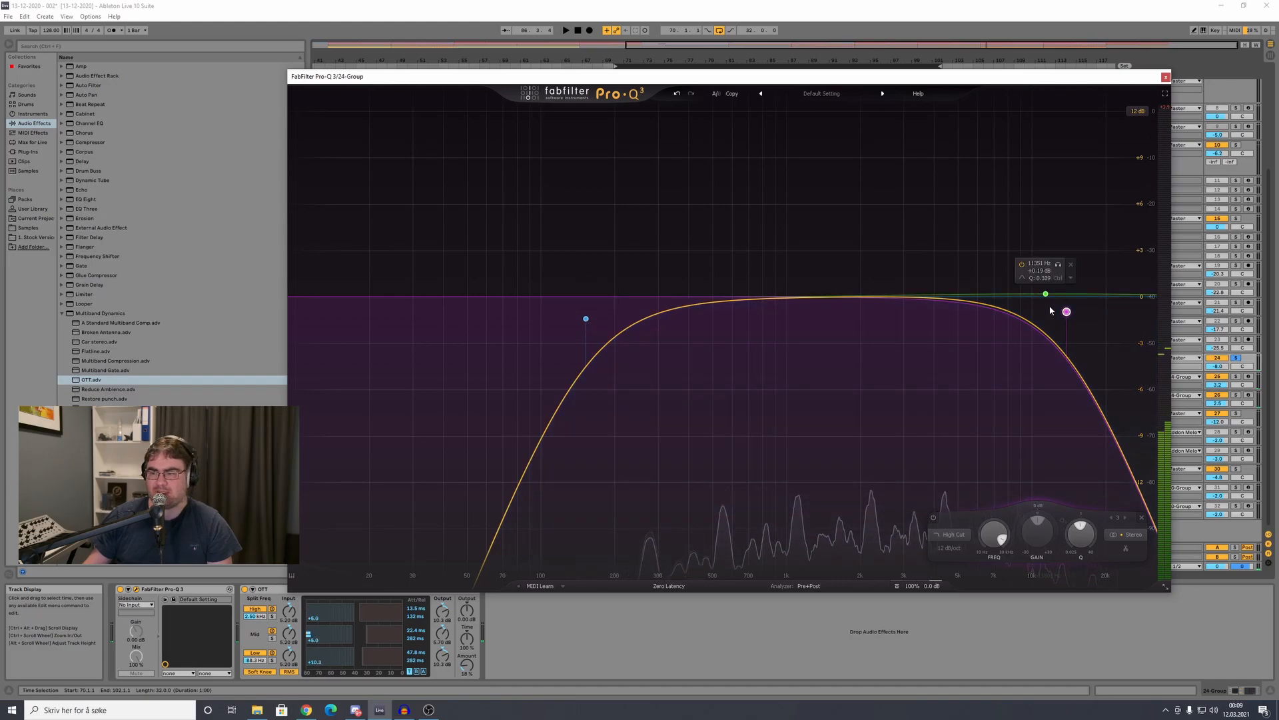
mouse_move(1067, 311)
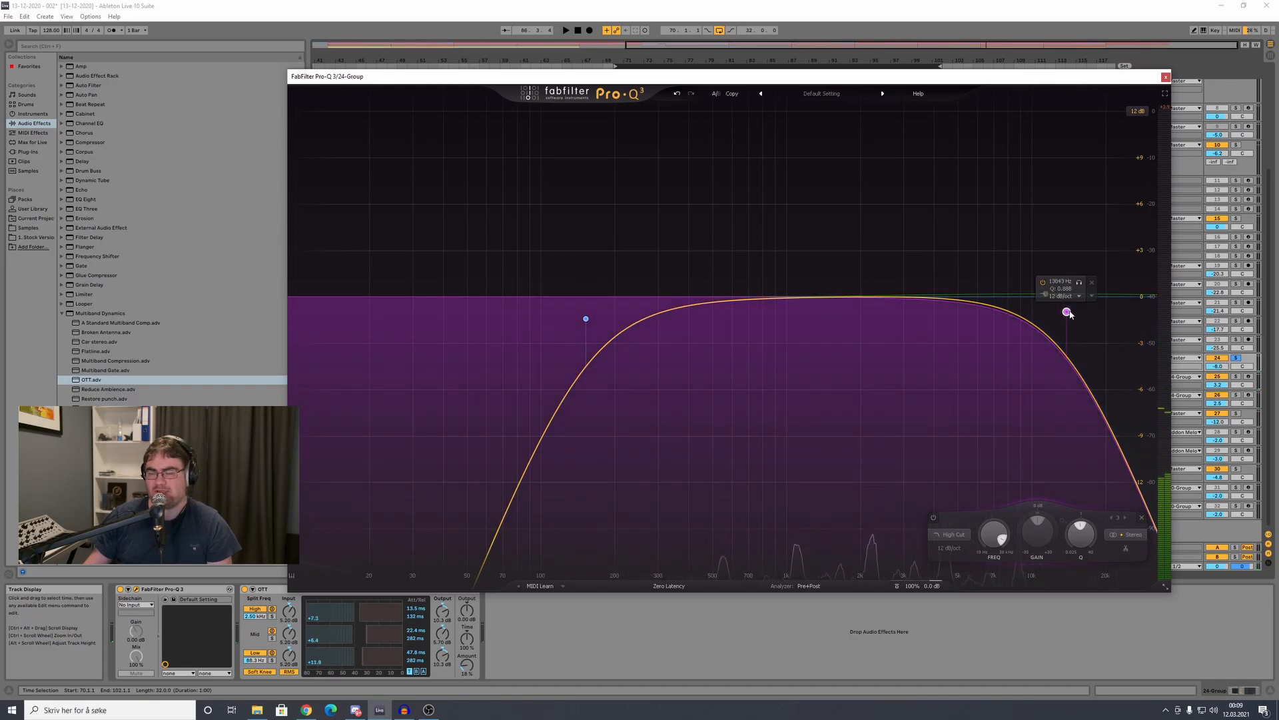
Step: Reposition the Pro-Q 3 window so the track headers and mixer controls are uncovered
left_click_drag(1091, 77, 906, 57)
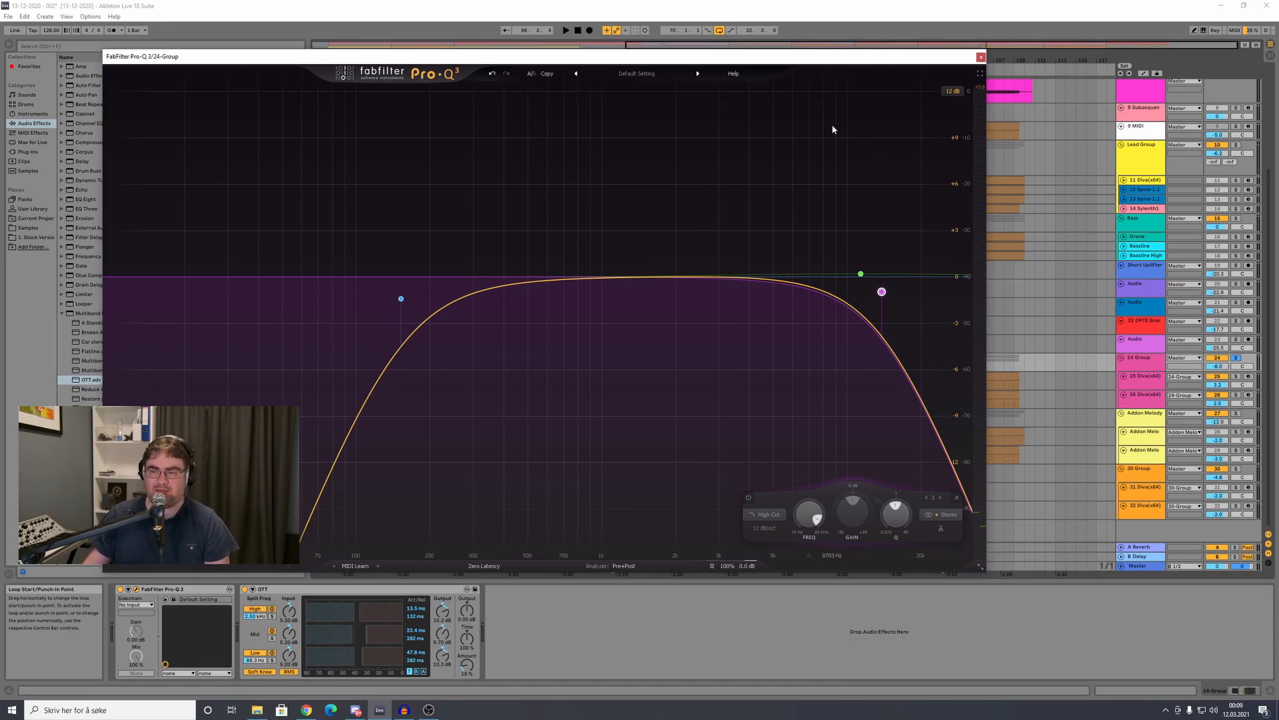
left_click_drag(838, 59, 843, 92)
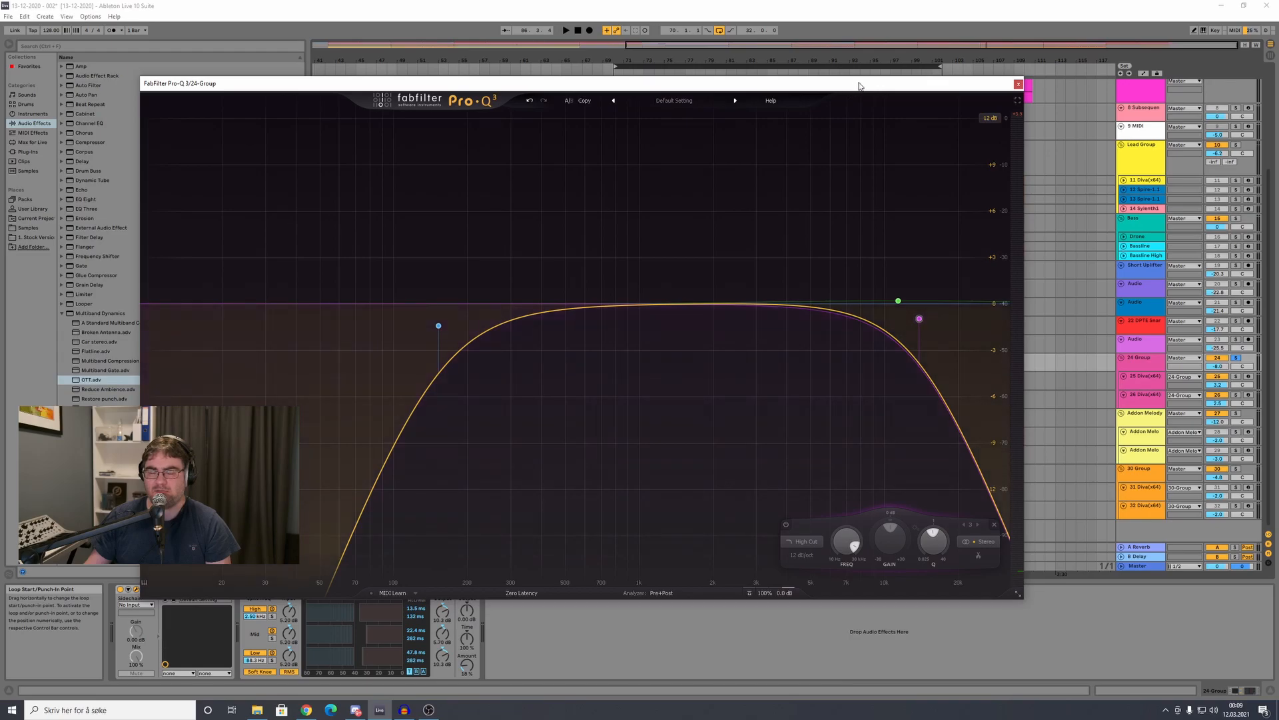
left_click_drag(907, 90, 841, 93)
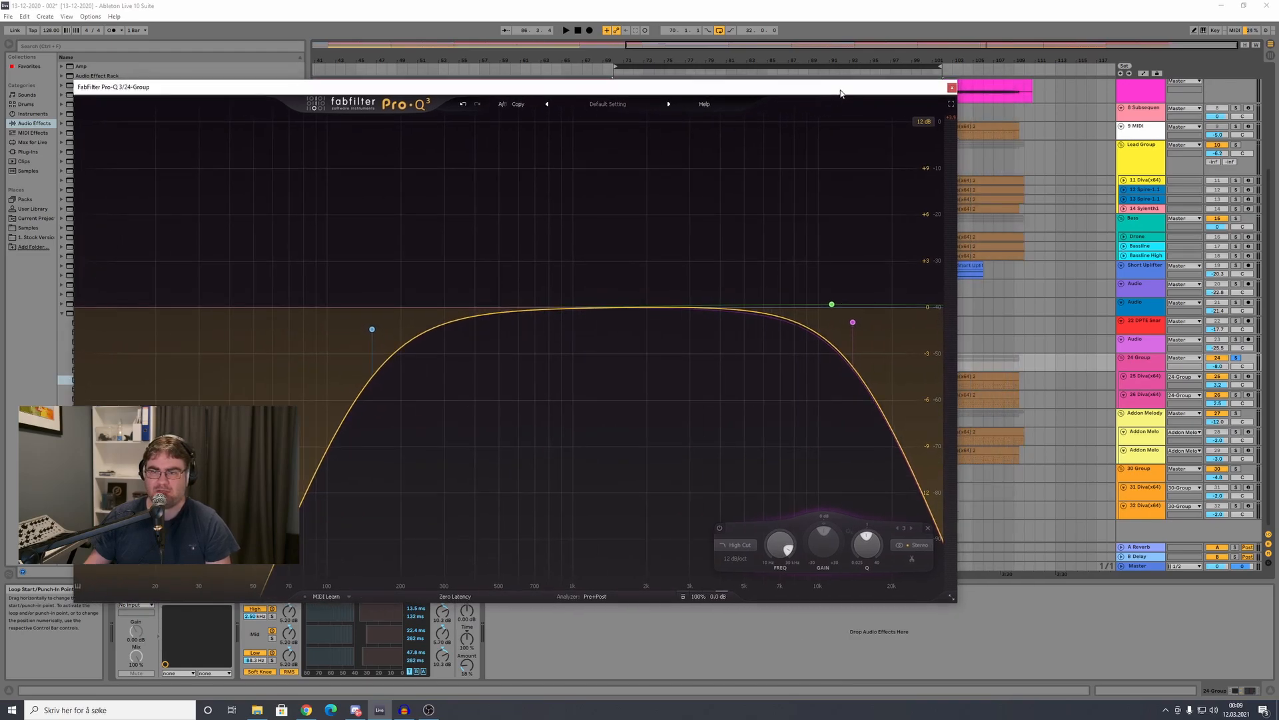
Step: Close the Pro-Q 3 window and compare the device chains of the 24 Group and Addon Melody group
left_click(953, 88)
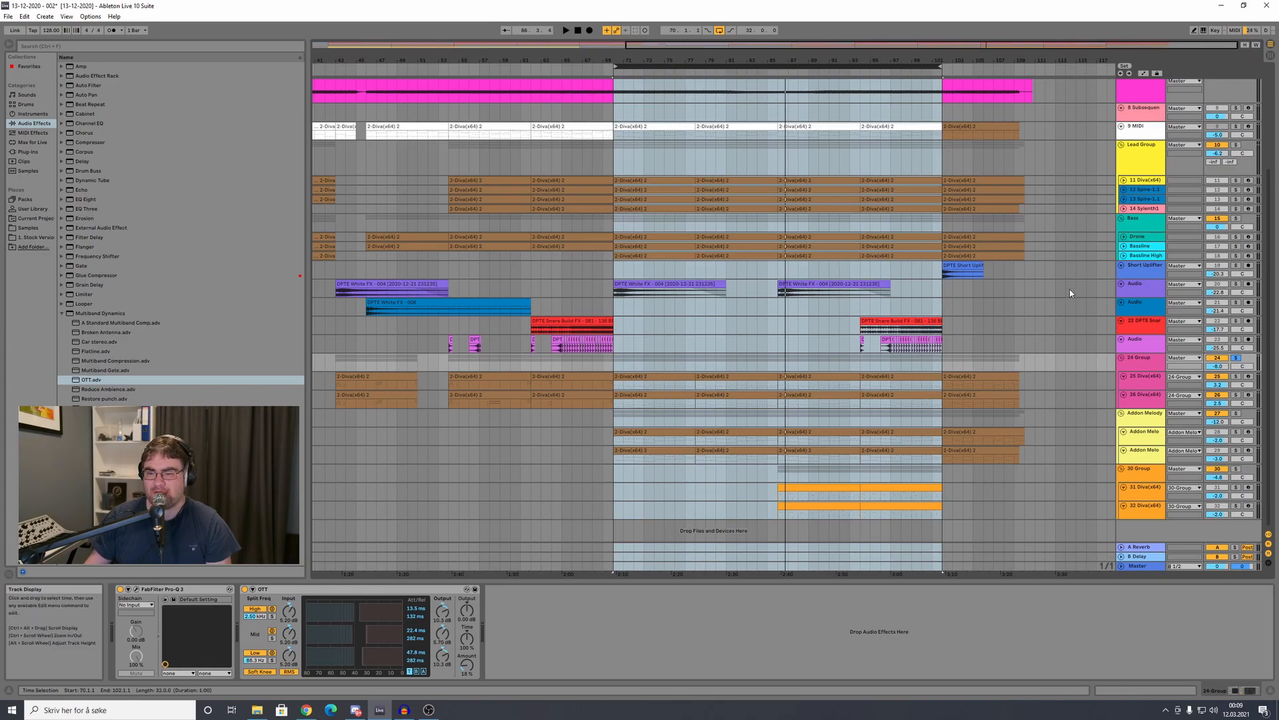
left_click(1149, 362)
left_click(1140, 425)
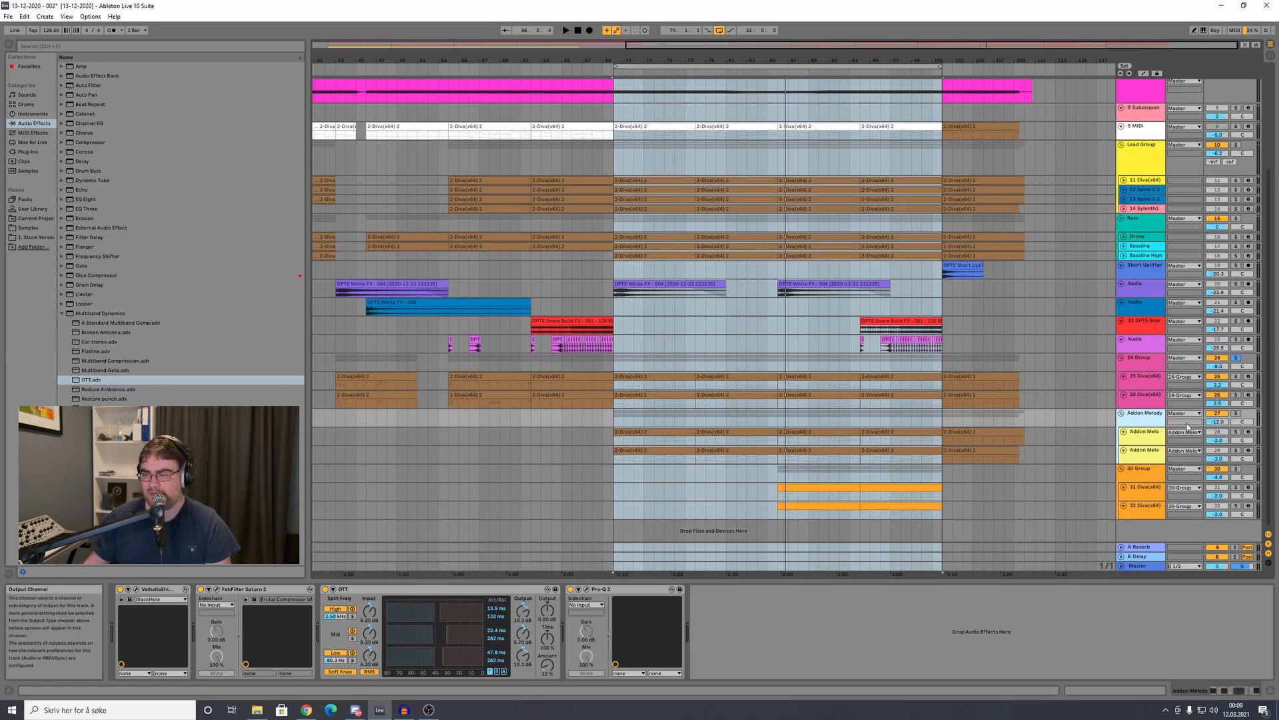
left_click(1149, 364)
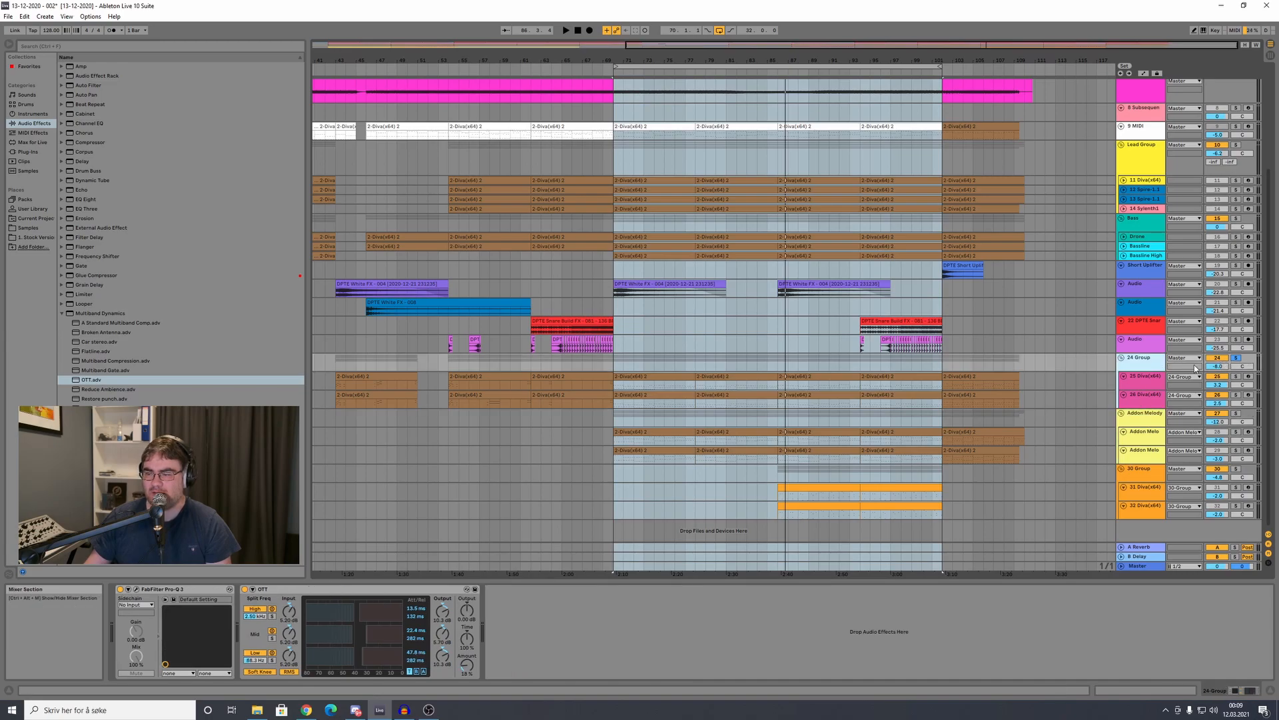
left_click(1137, 378)
left_click(1141, 365)
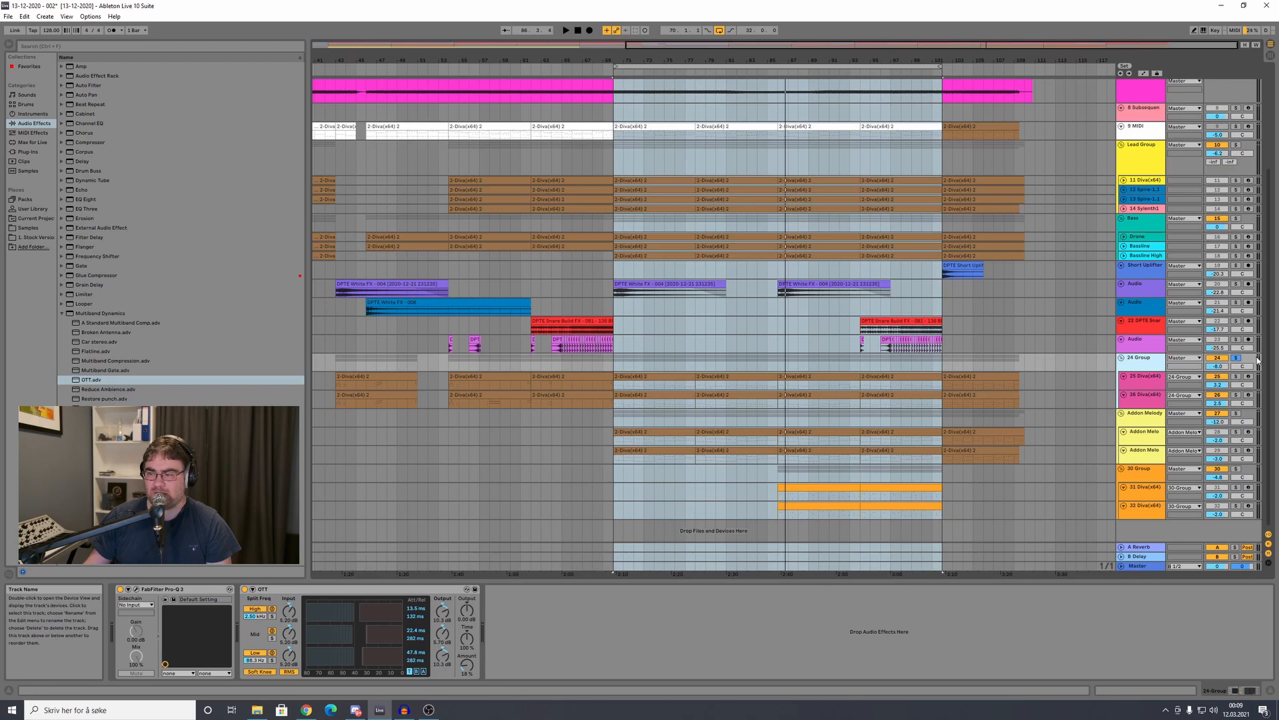
left_click(1146, 418)
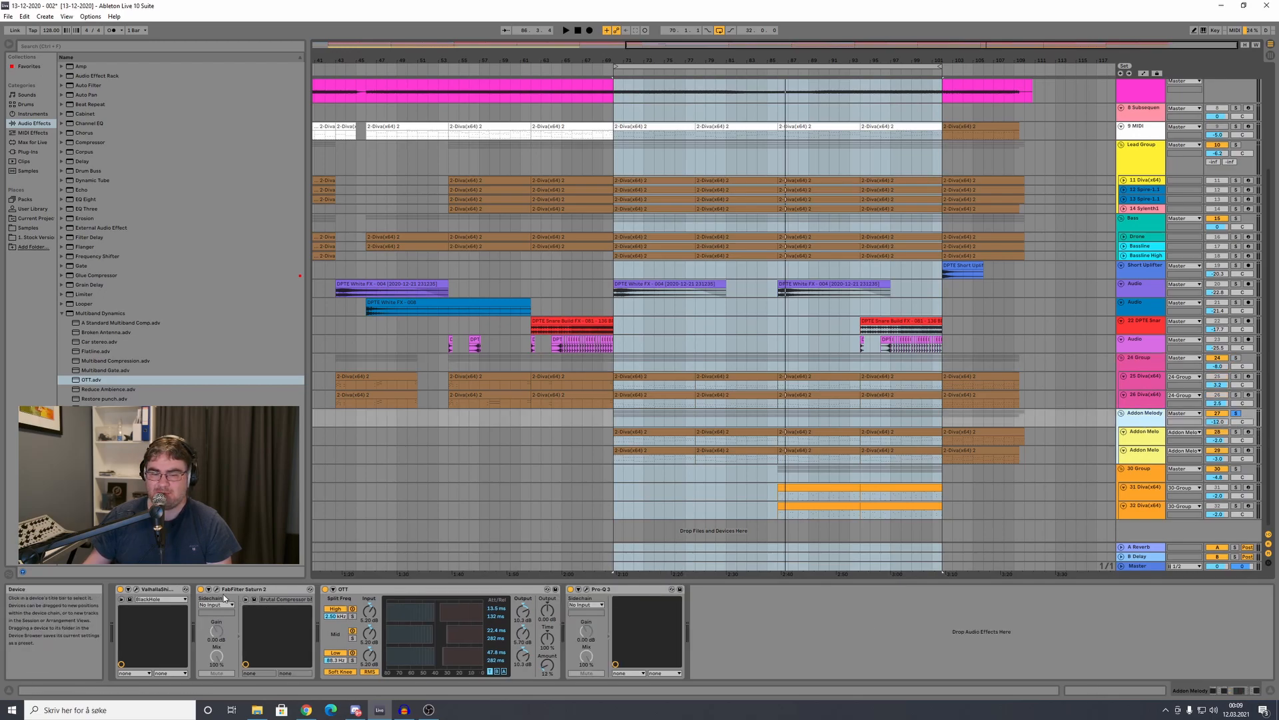
left_click(586, 589)
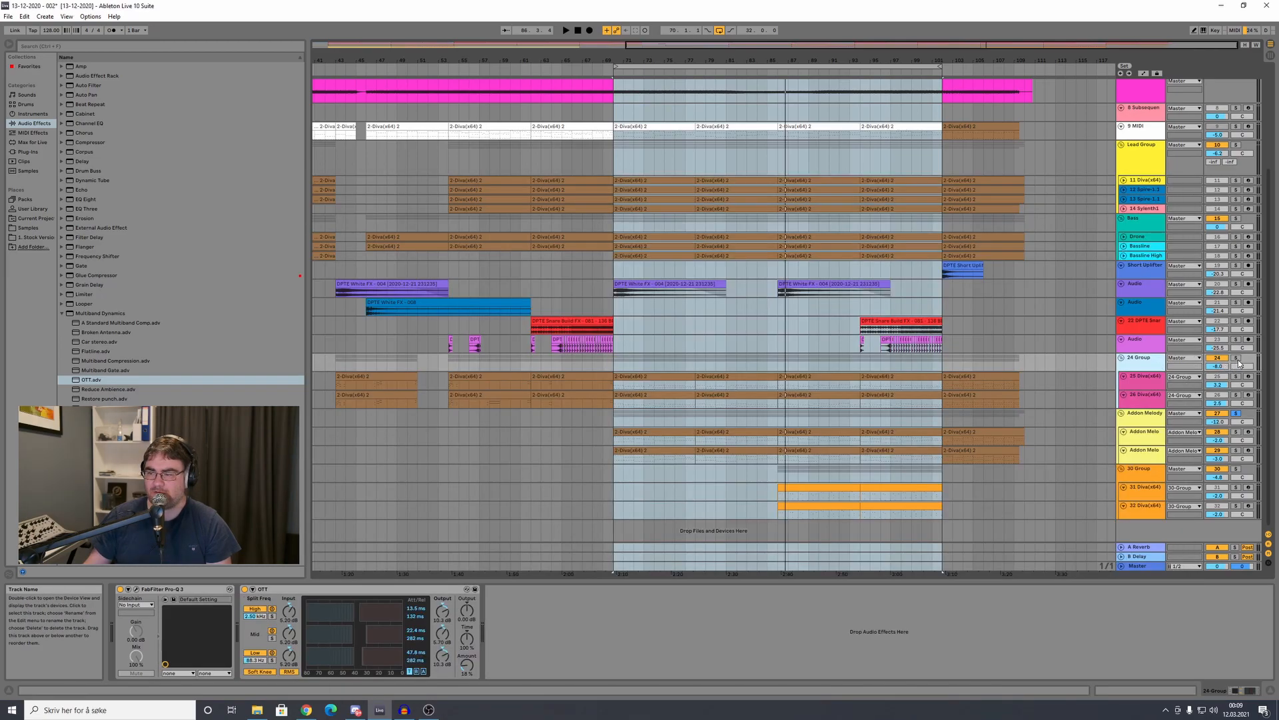
Step: Solo the 24 Group, play it from bar 70, and add the Addon Melody group to the solo
left_click(1238, 358)
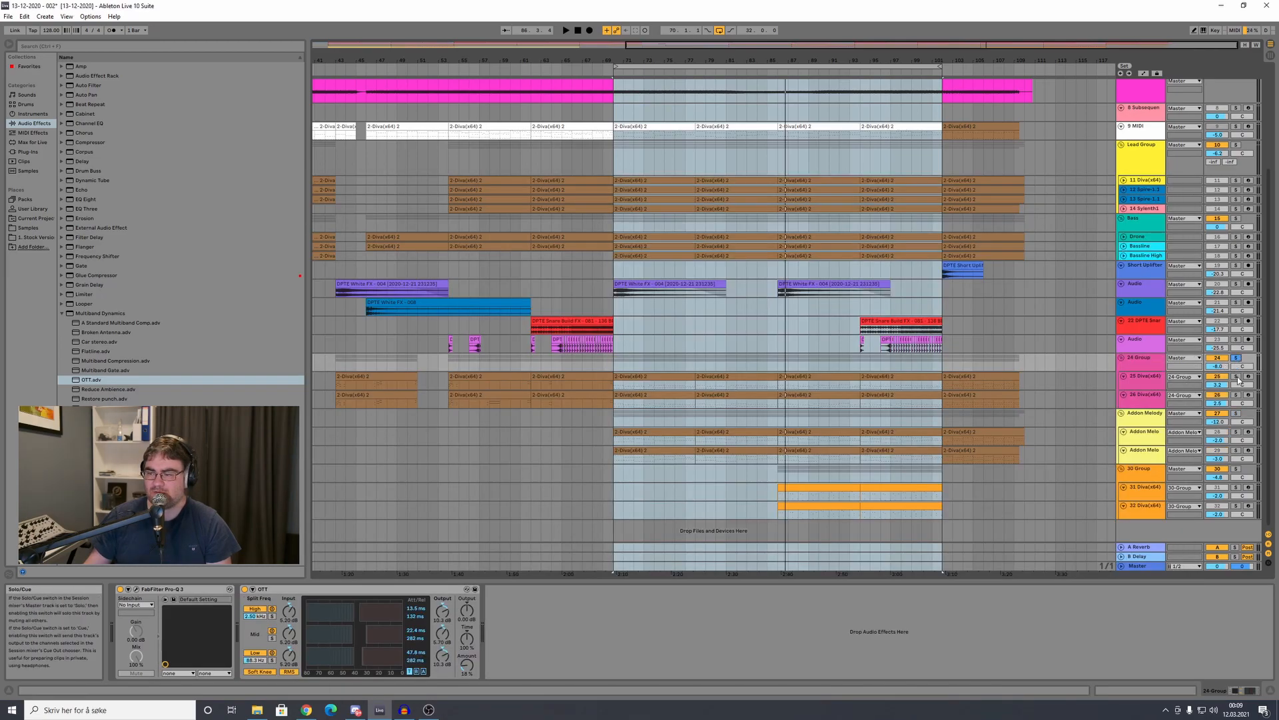
key("space")
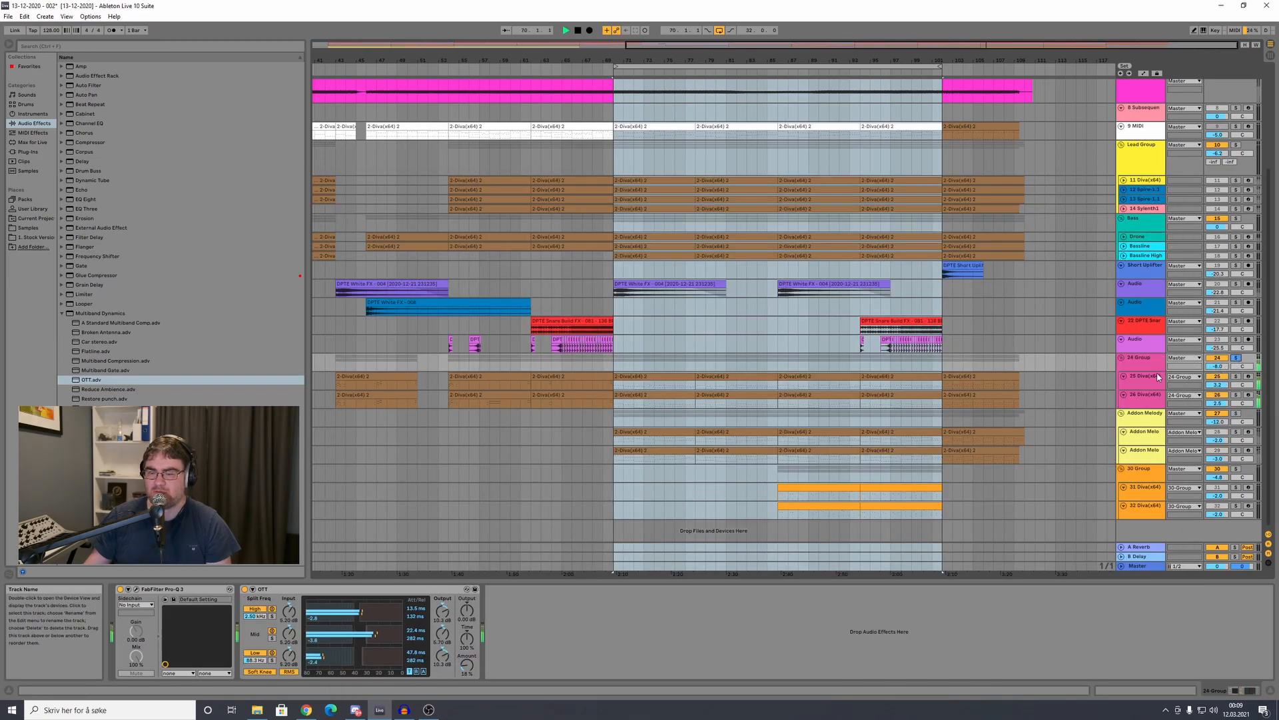
left_click(1236, 414)
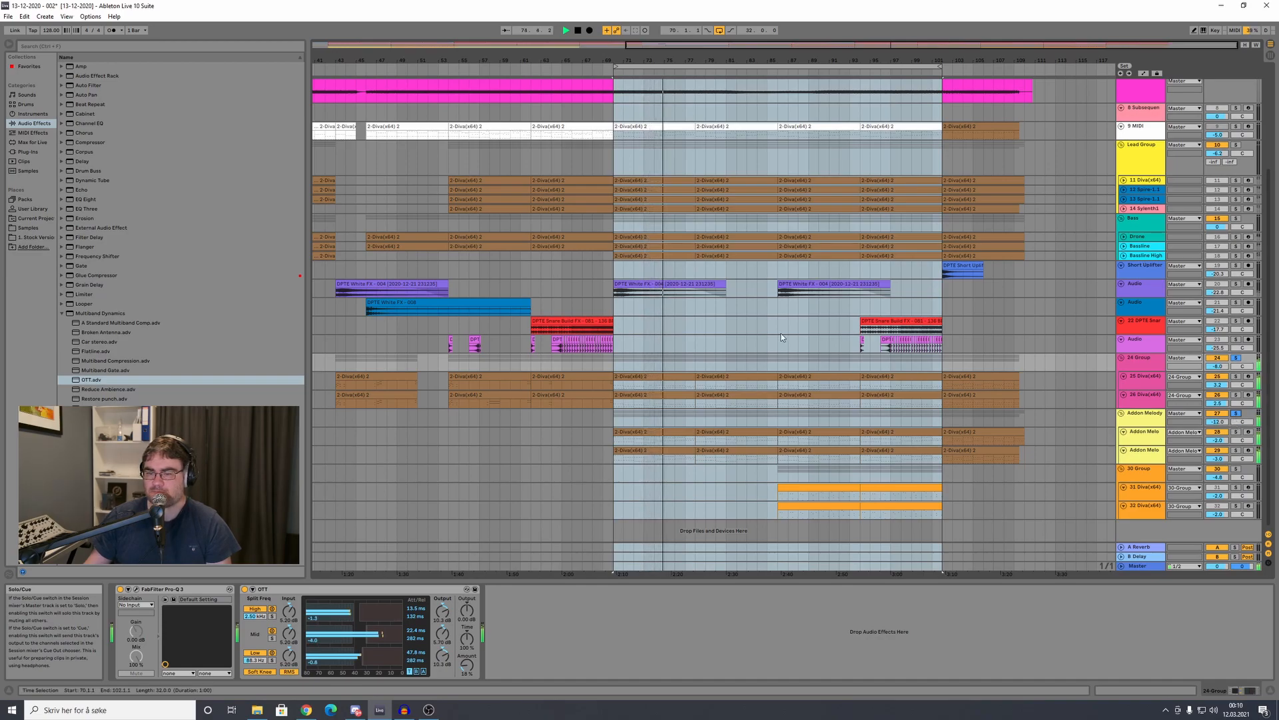
Step: Examine the notes of the first 31 Diva(x64) clip, then display the device chain of the soloed 30 Group
double_click(803, 489)
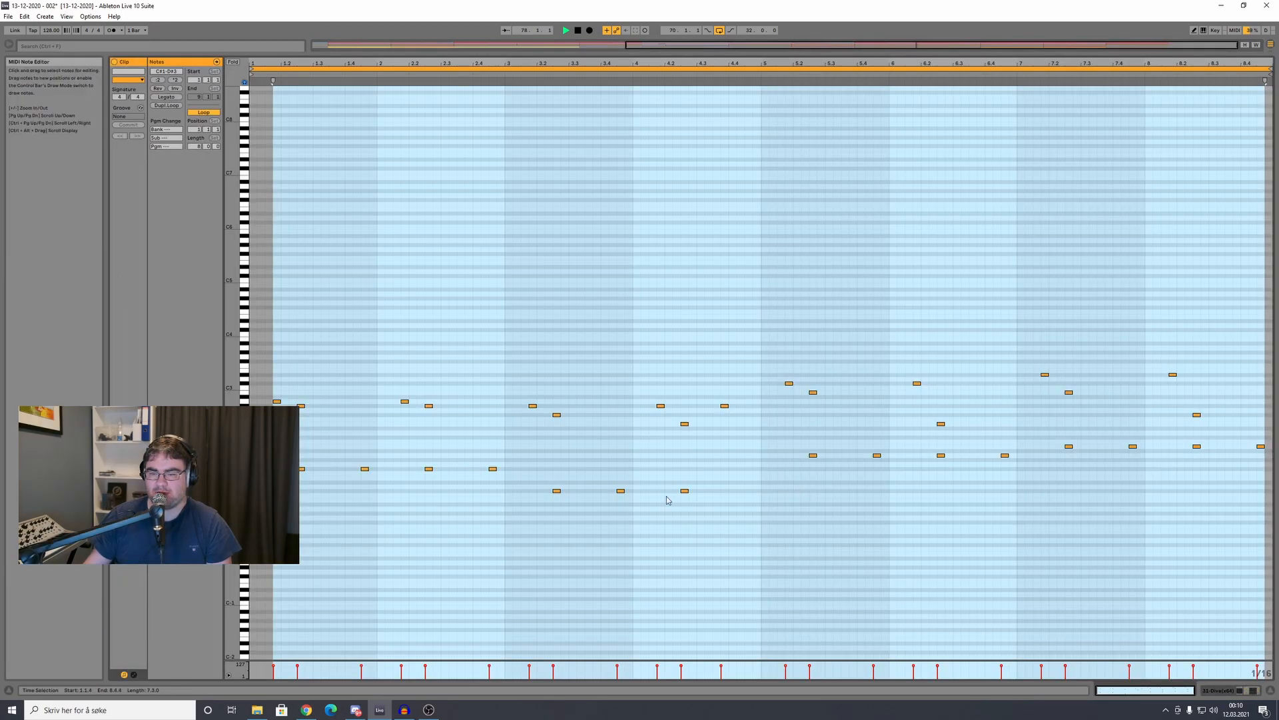
left_click(1226, 691)
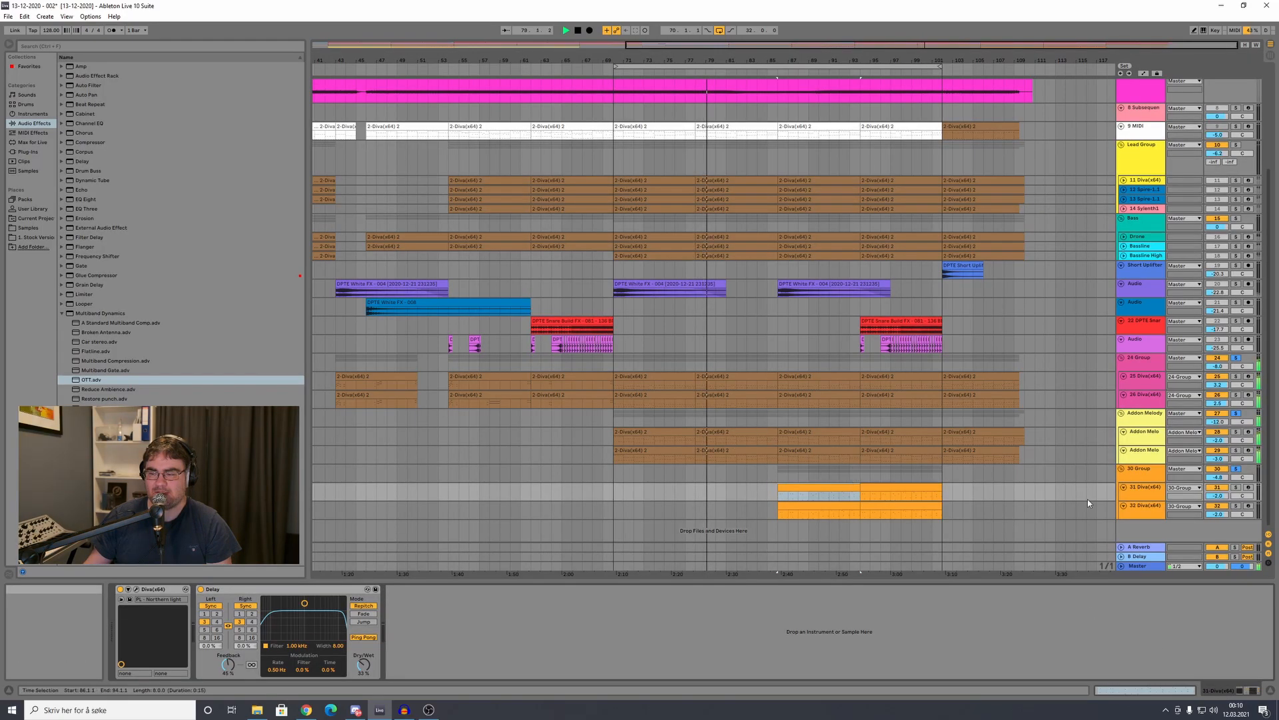
left_click(1141, 476)
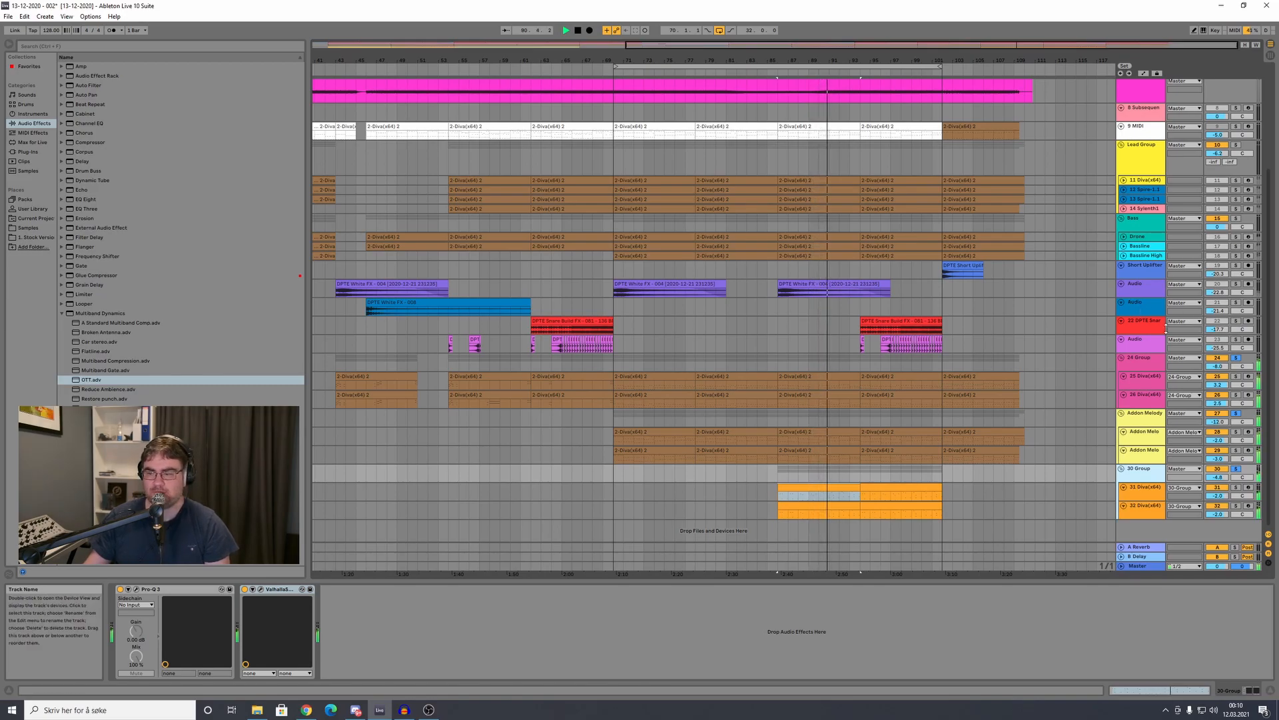
Step: Add the Bass group to the soloed playback and shorten the loop to the 8 bars from bar 94
left_click(1236, 218)
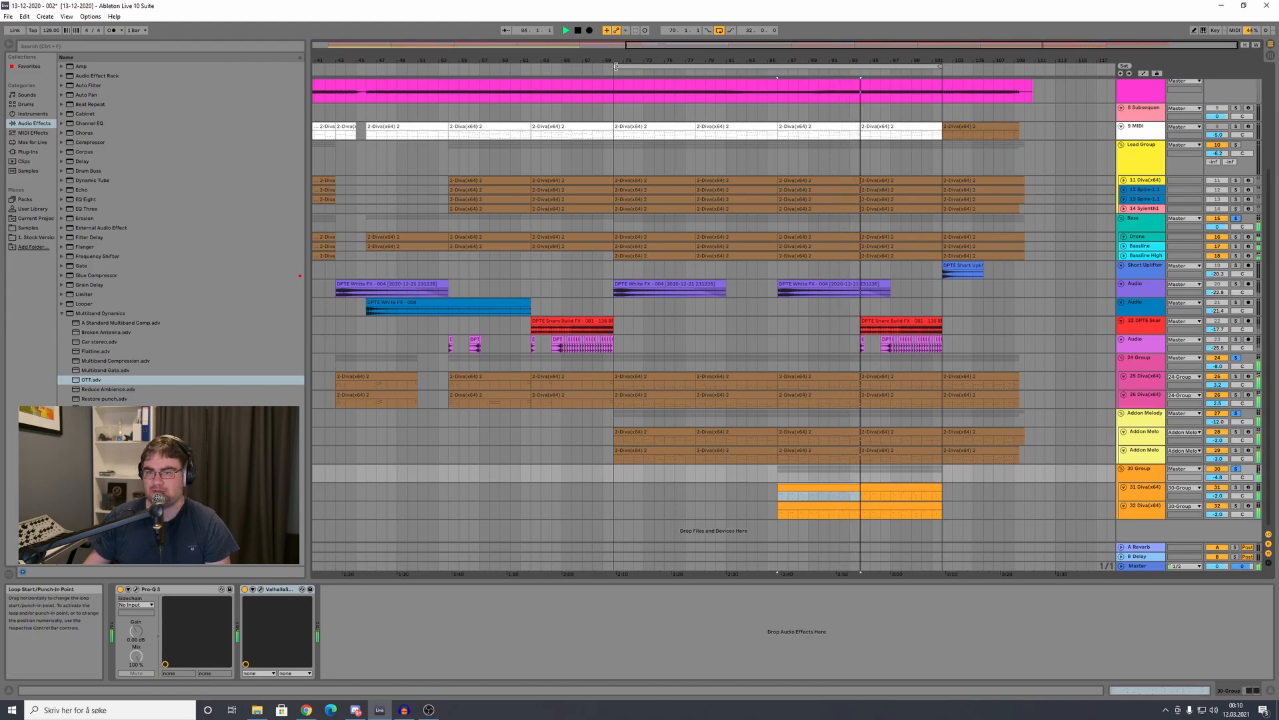
left_click_drag(624, 69, 862, 66)
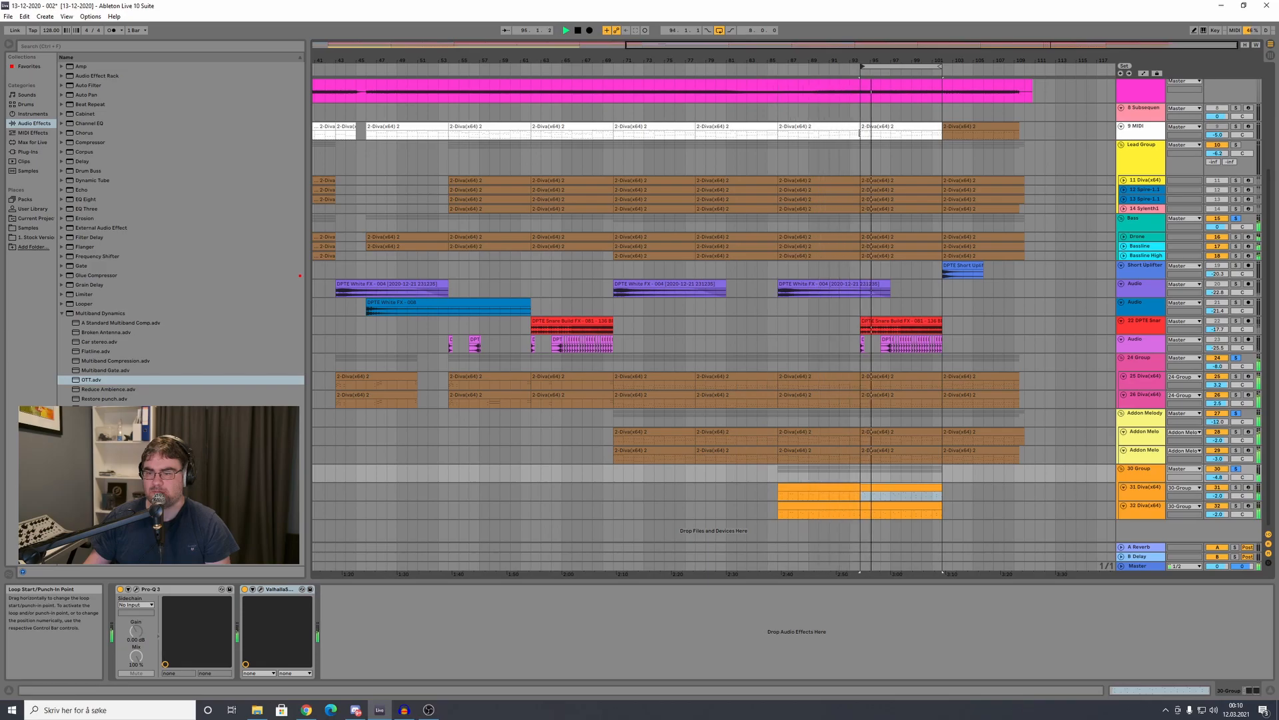
Step: Clear the group solos to hear the full mix, turn off looping, and stop playback after bar 102
left_click(1235, 219)
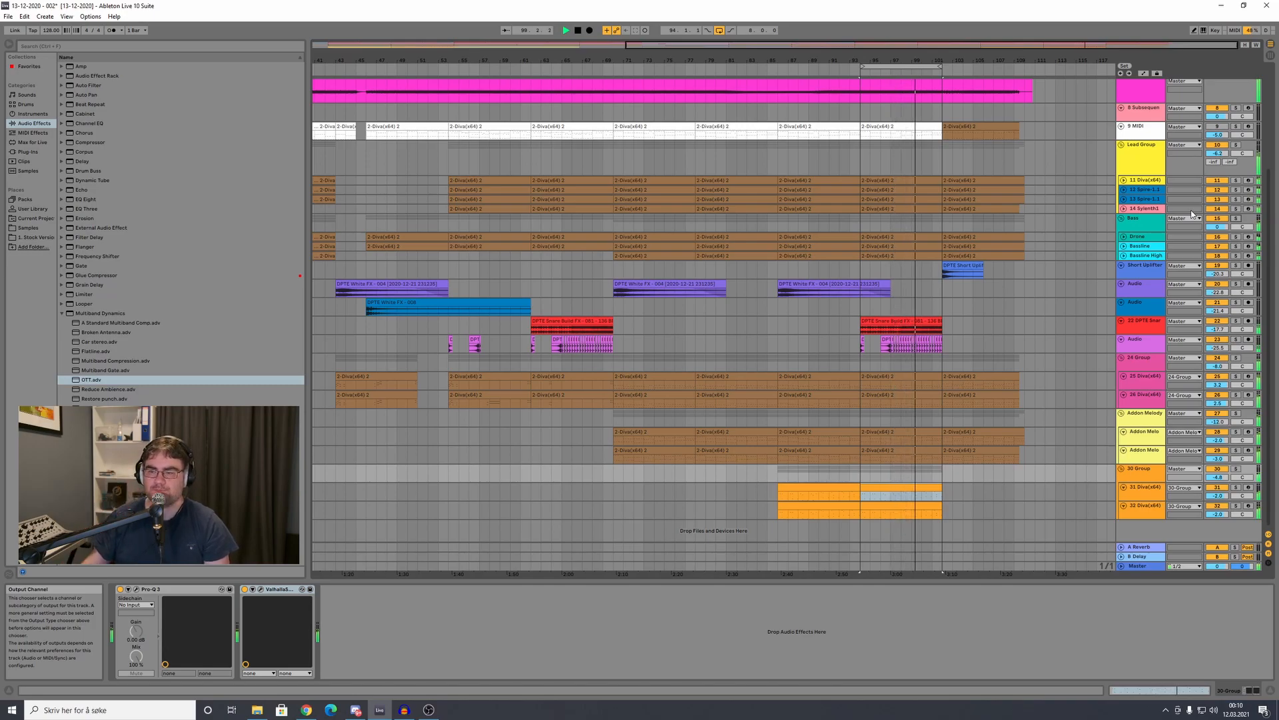
left_click(719, 33)
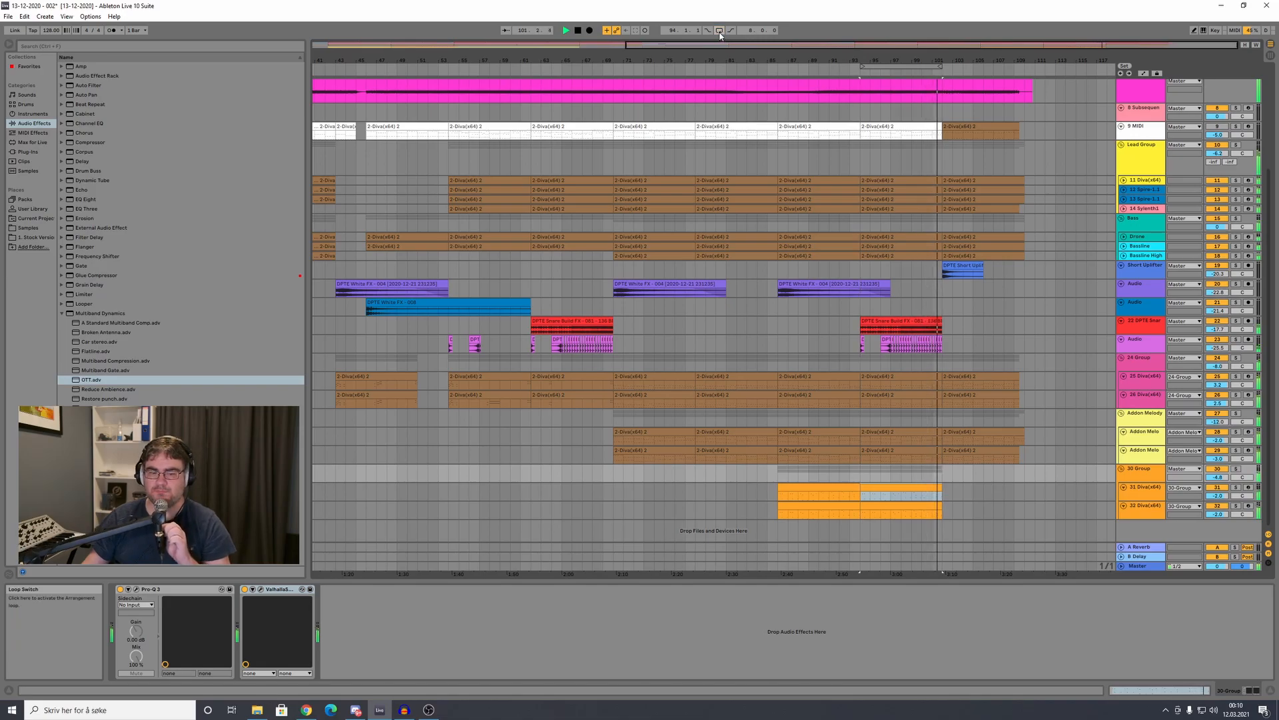
left_click(580, 33)
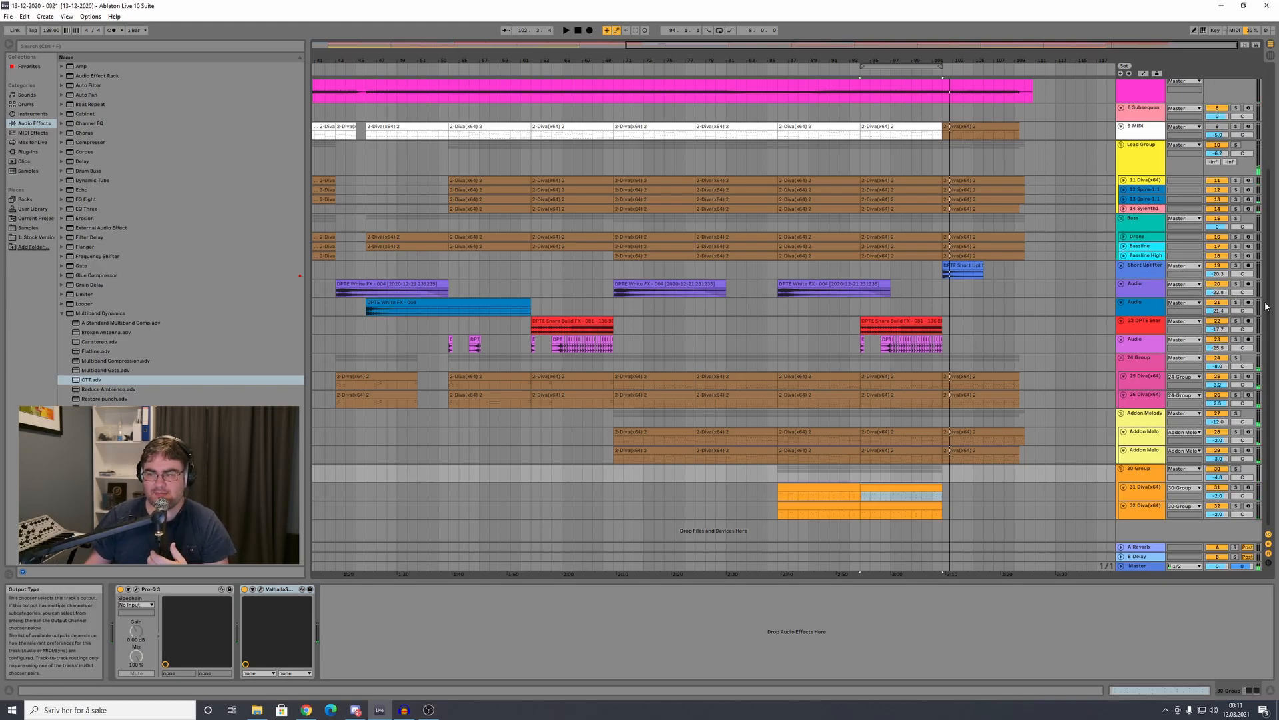
Step: Briefly show the automation lanes and fit the whole arrangement to the window's width and height
left_click_drag(1270, 306, 1270, 203)
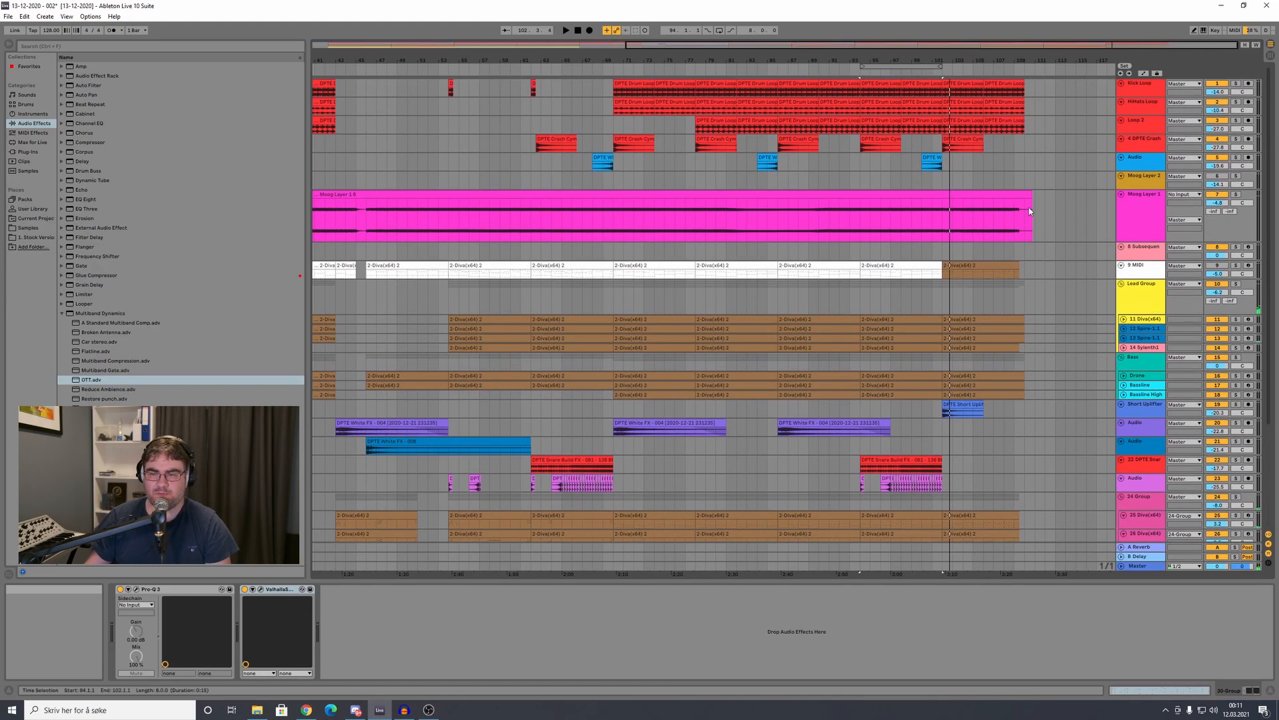
key("a")
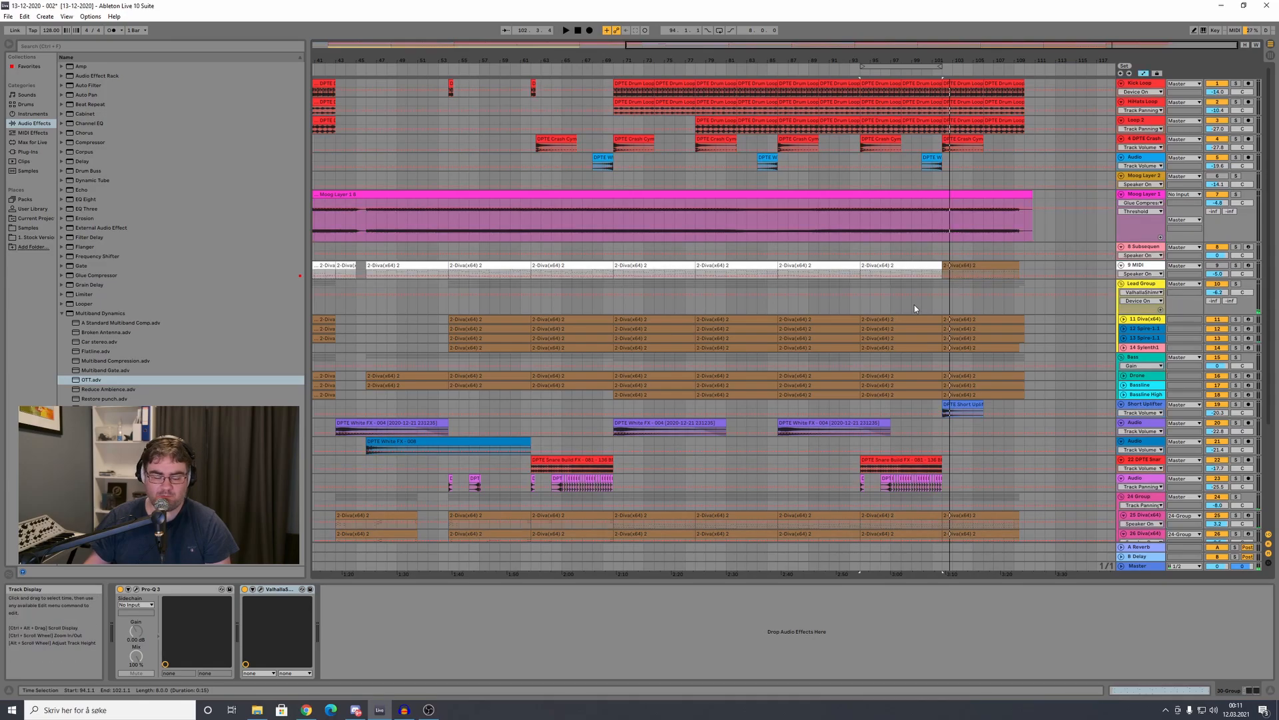
key("w")
key("h")
key("a")
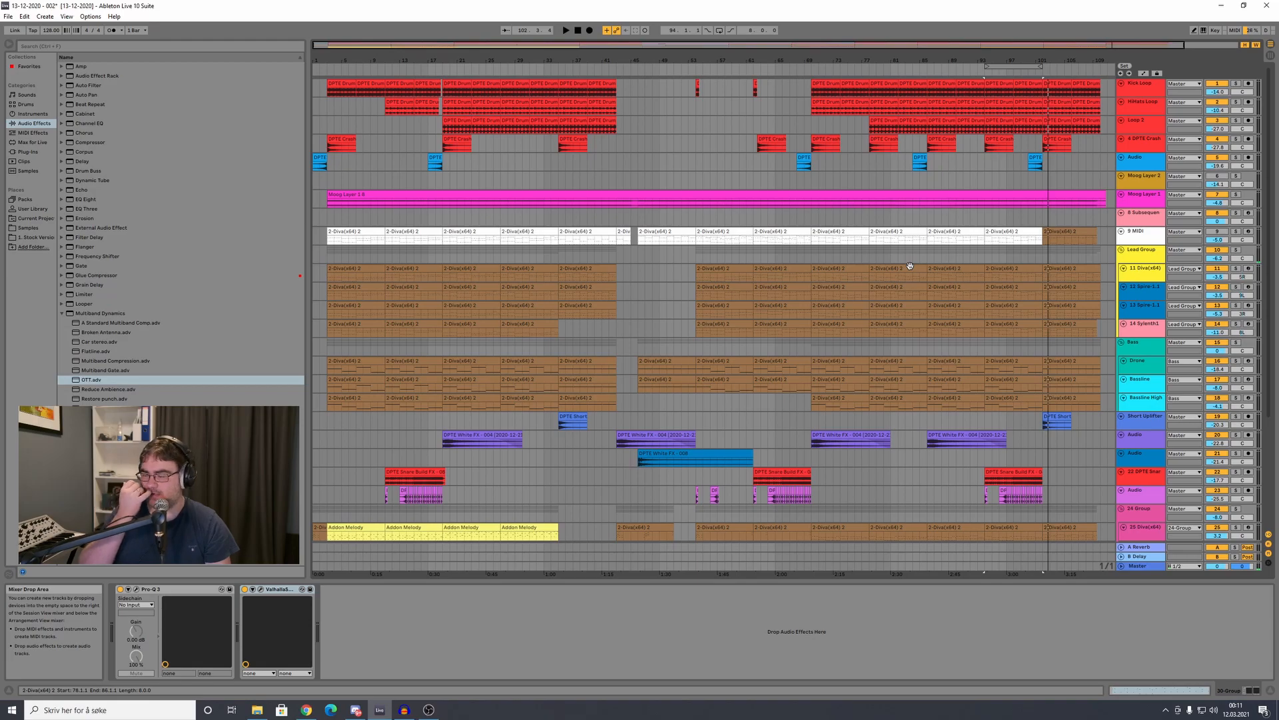
Step: Display the Master track's device chain with the last section of the arrangement in view
left_click_drag(968, 48, 1108, 77)
scroll(990, 283, "down", 5)
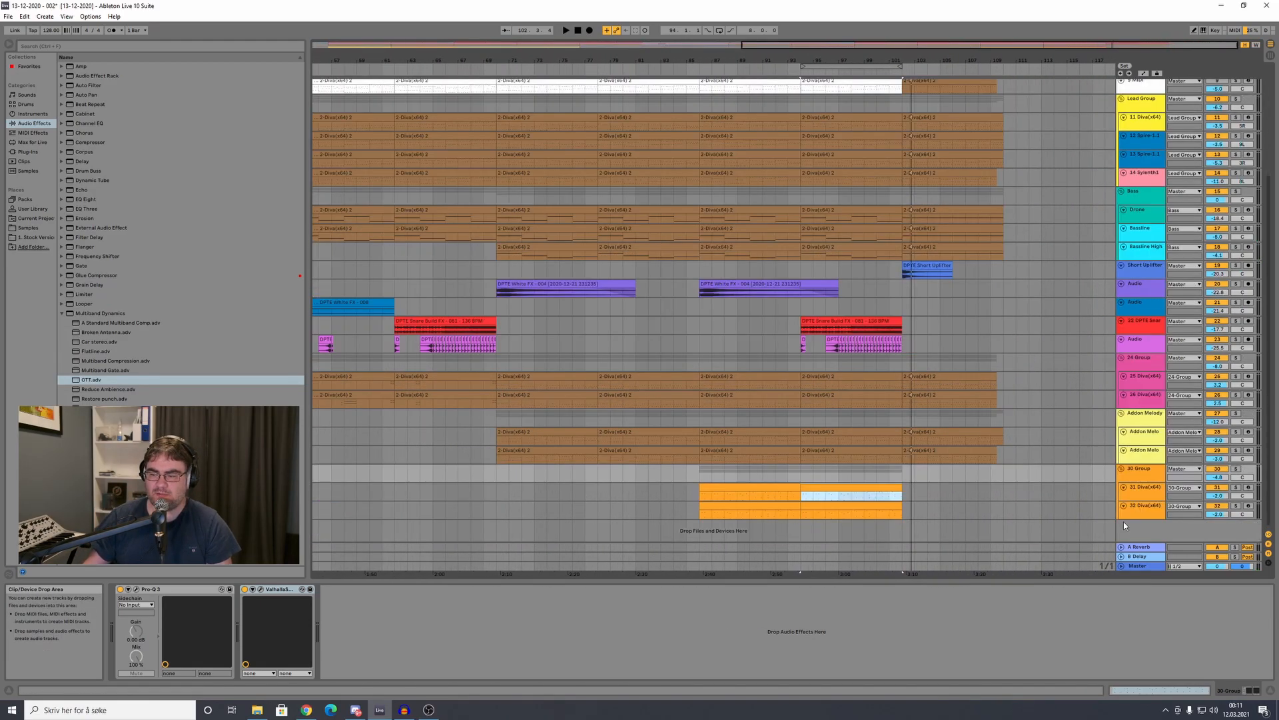
left_click(1144, 567)
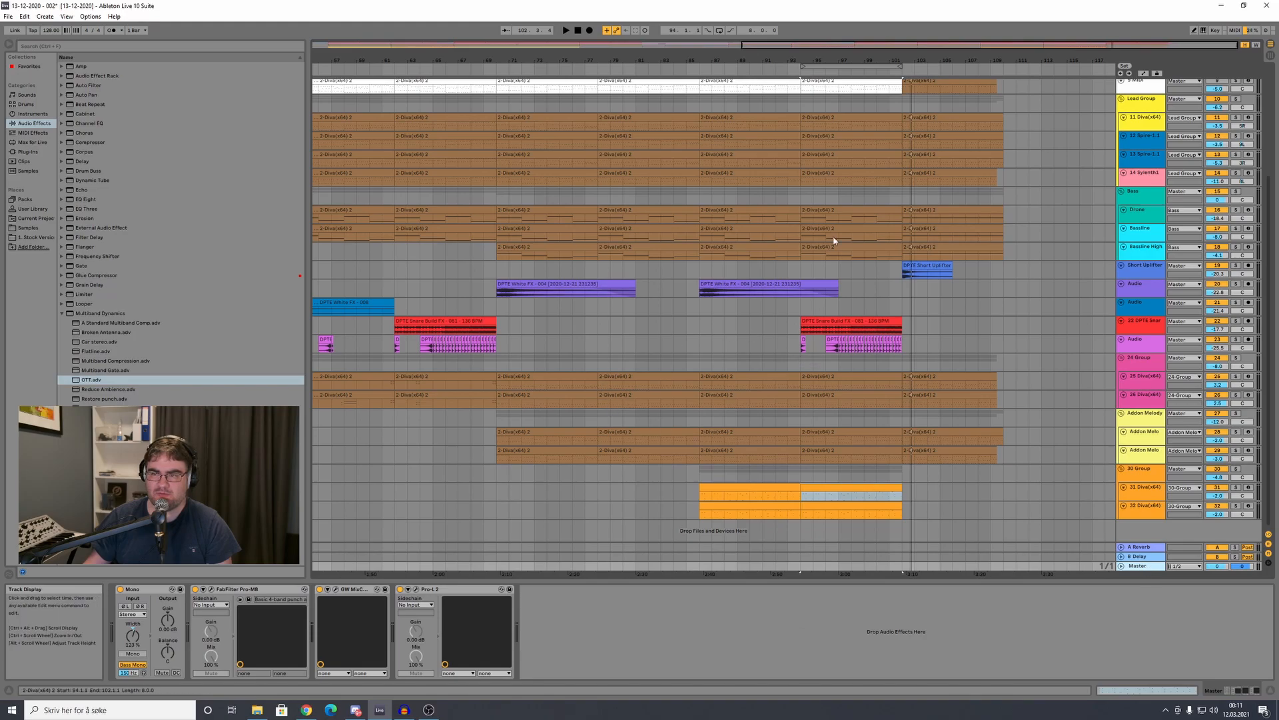
Step: Loop the 16 bars from bar 86, switch the Master's Mono device to full mono, and play the mix
left_click_drag(849, 66, 903, 67)
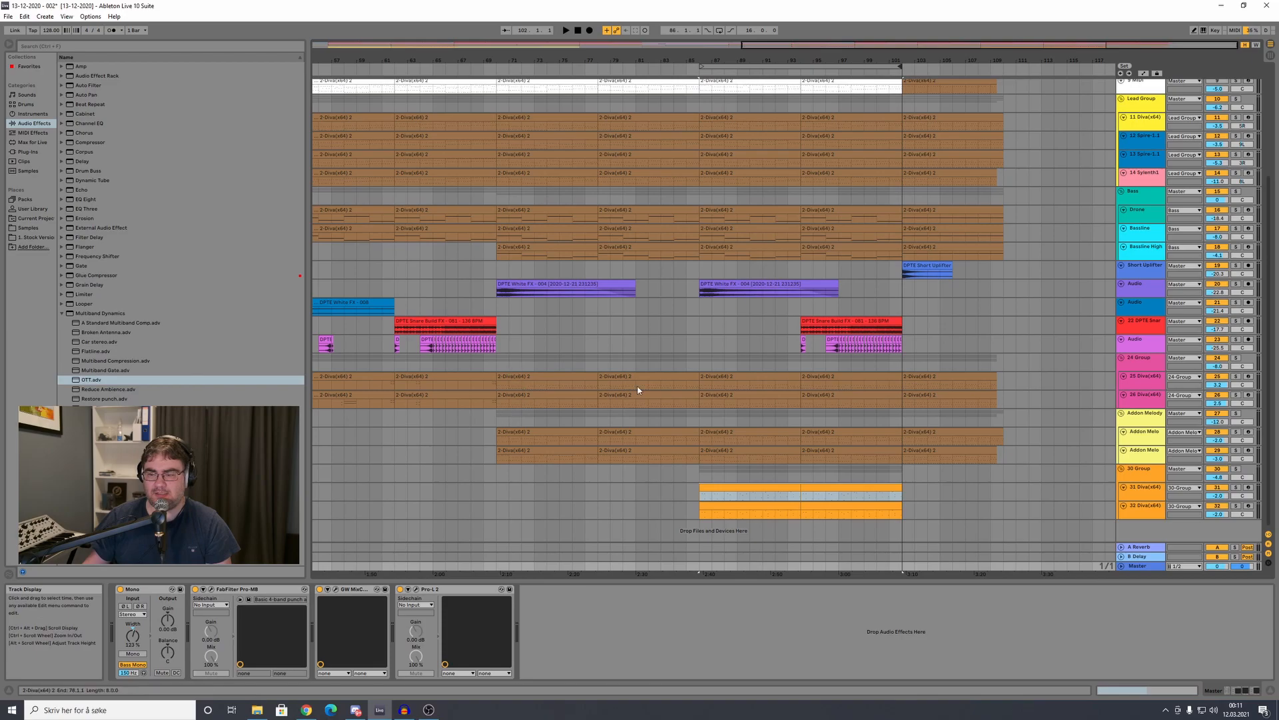
left_click(152, 595)
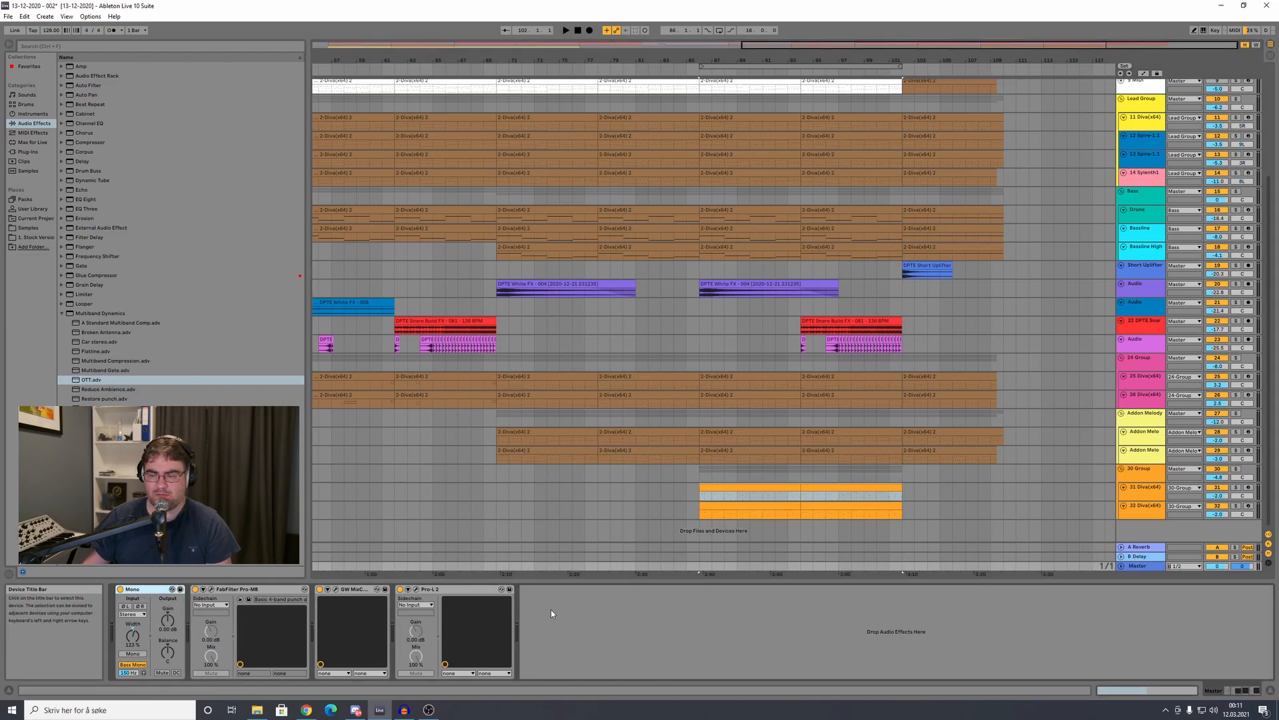
left_click(1142, 567)
left_click(719, 30)
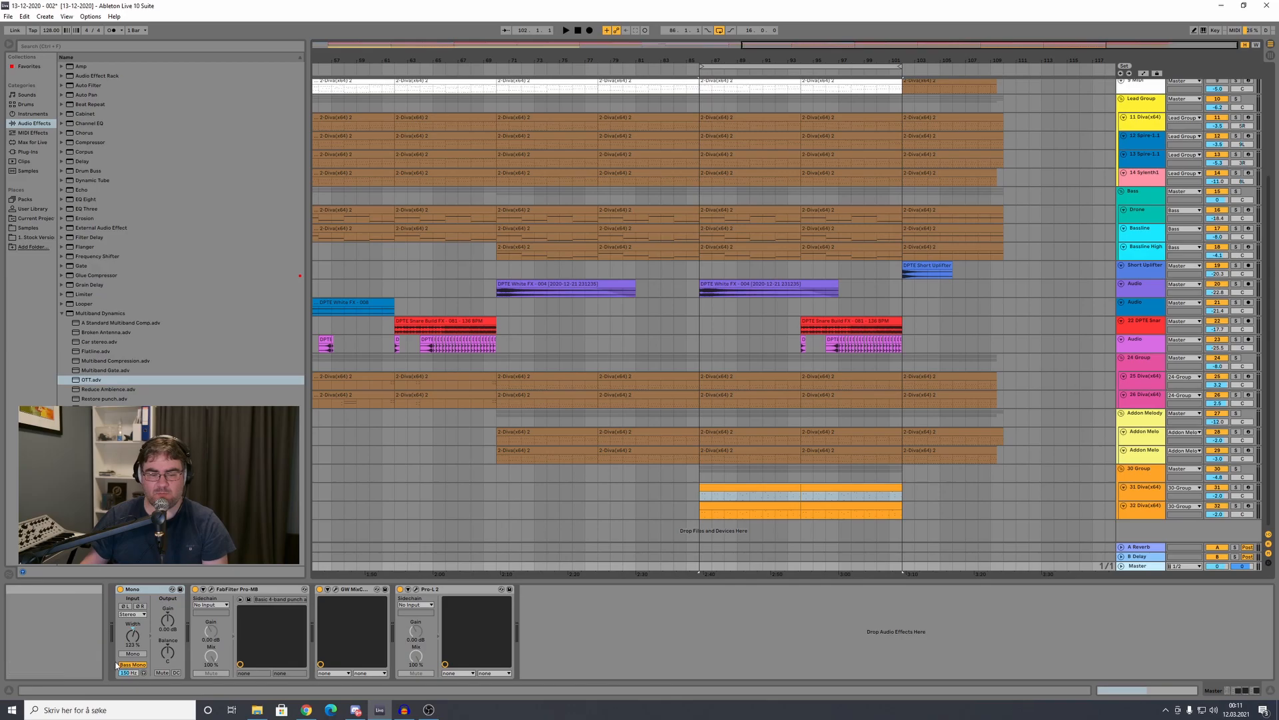
key("space")
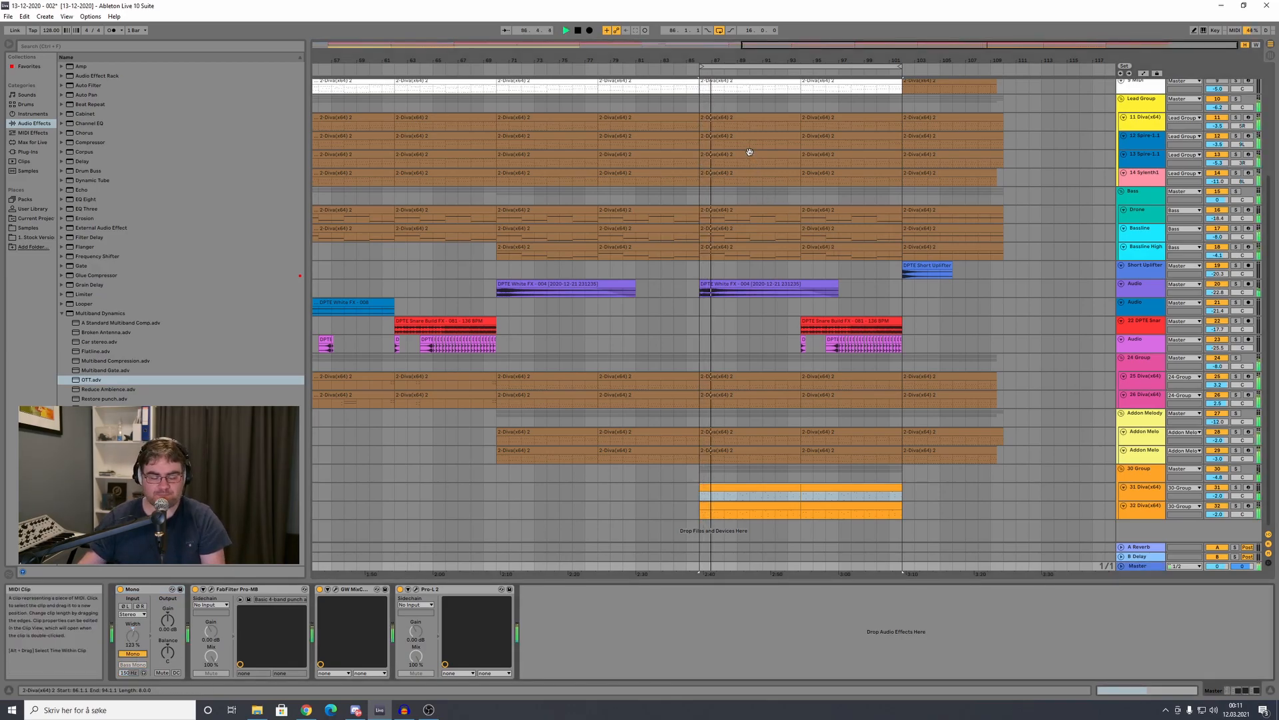
key("space")
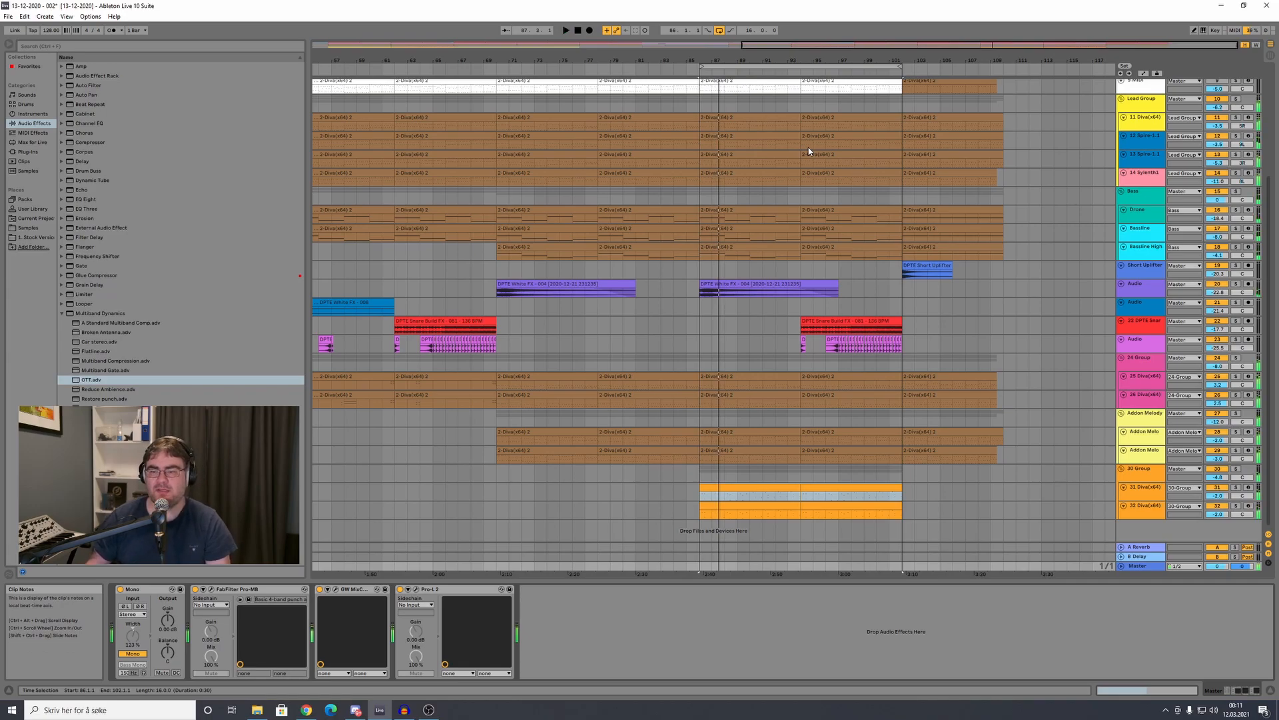
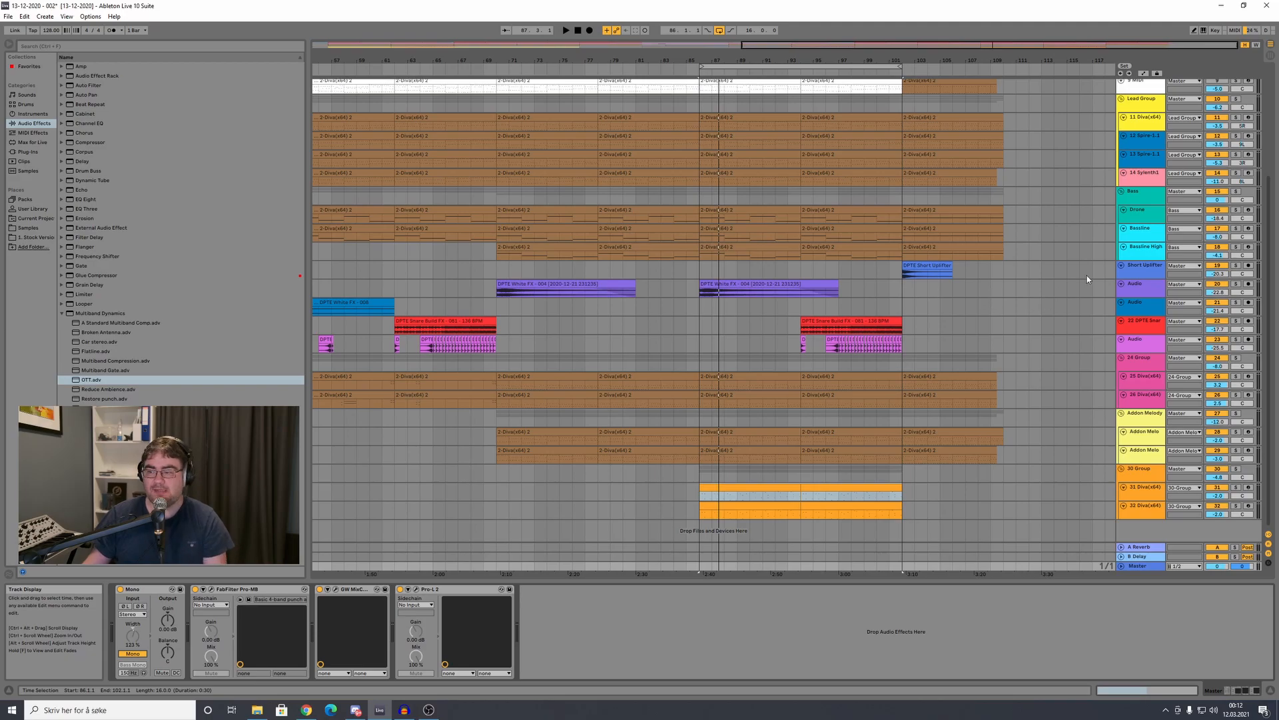
Step: Play the mono mix from bar 86, jump to bar 94, and stop playback
mouse_move(1270, 304)
left_mouse_down()
mouse_move(1274, 192)
mouse_move(1274, 304)
left_mouse_up()
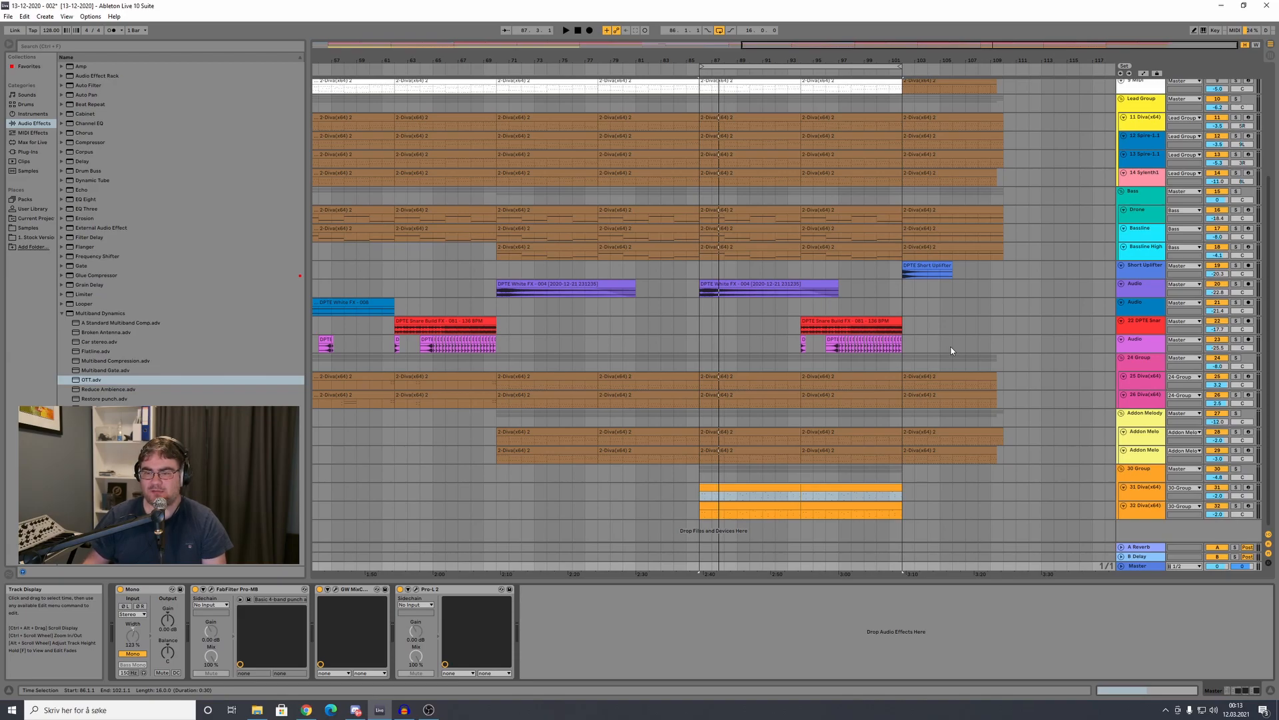
key("space")
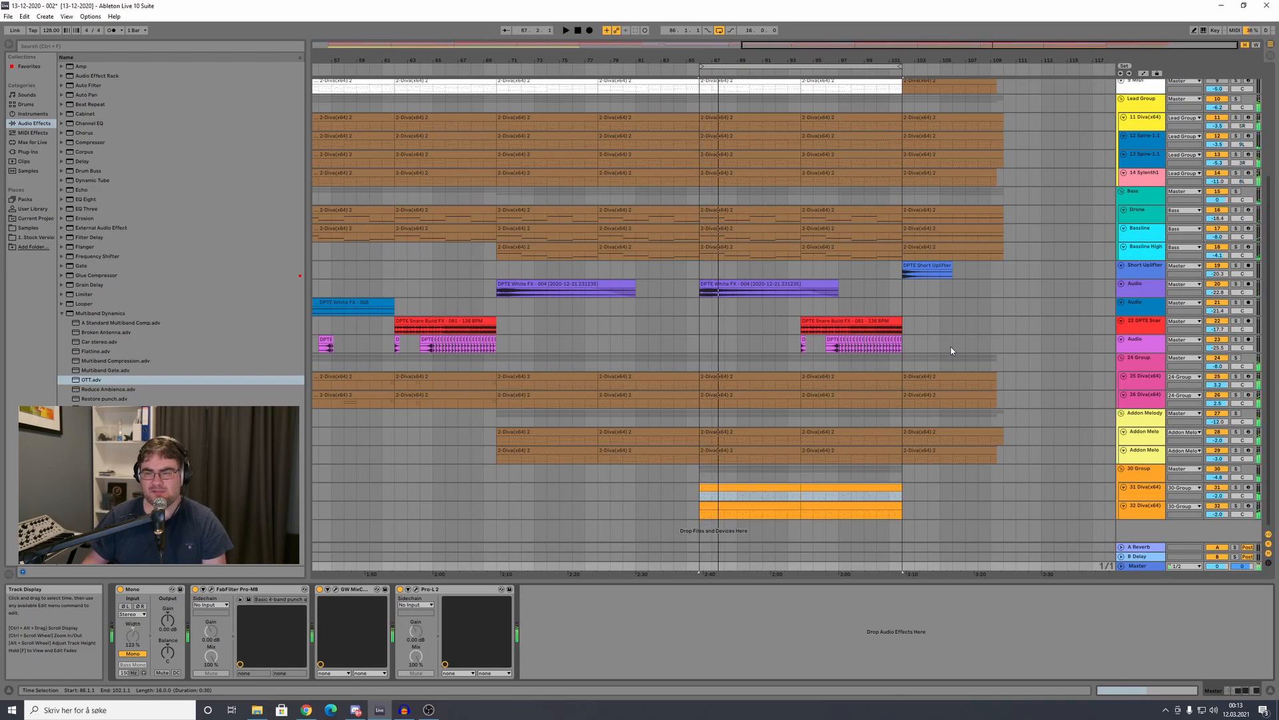
key("space")
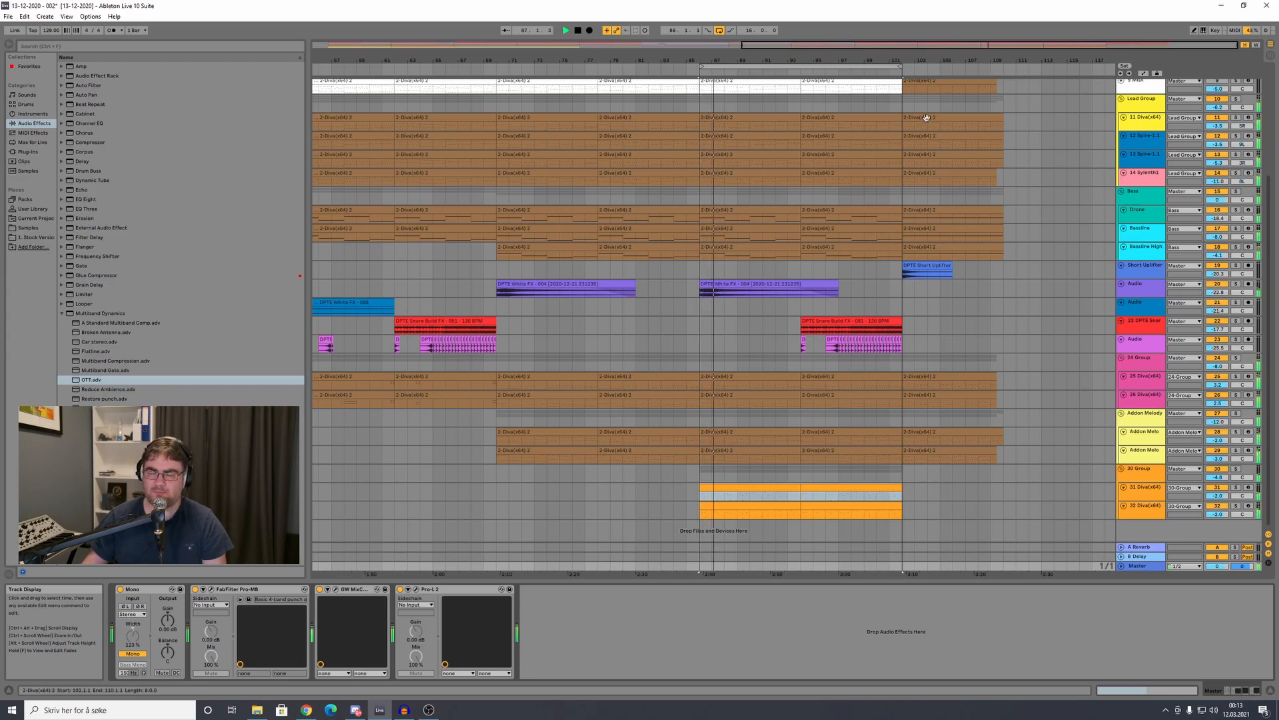
left_click(800, 71)
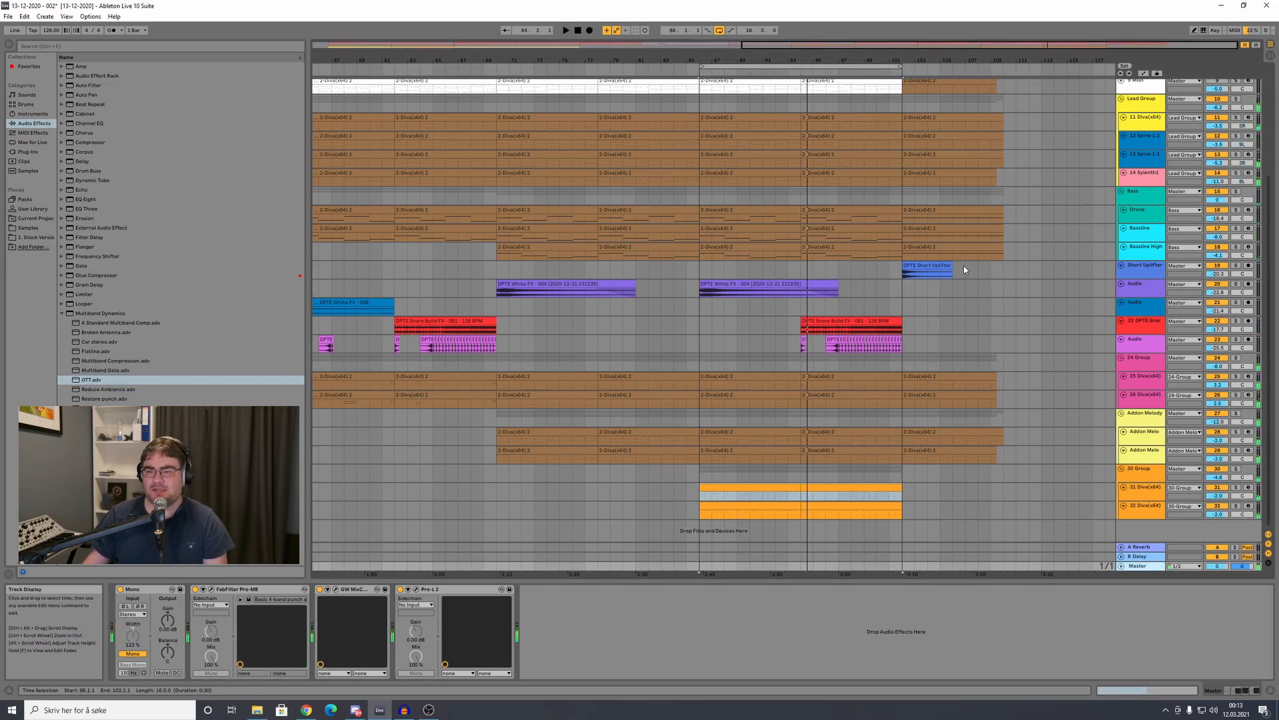
Step: Display the device chains of the Lead Group and the Bass group in turn
scroll(975, 320, "up", 5)
scroll(976, 320, "up", 3)
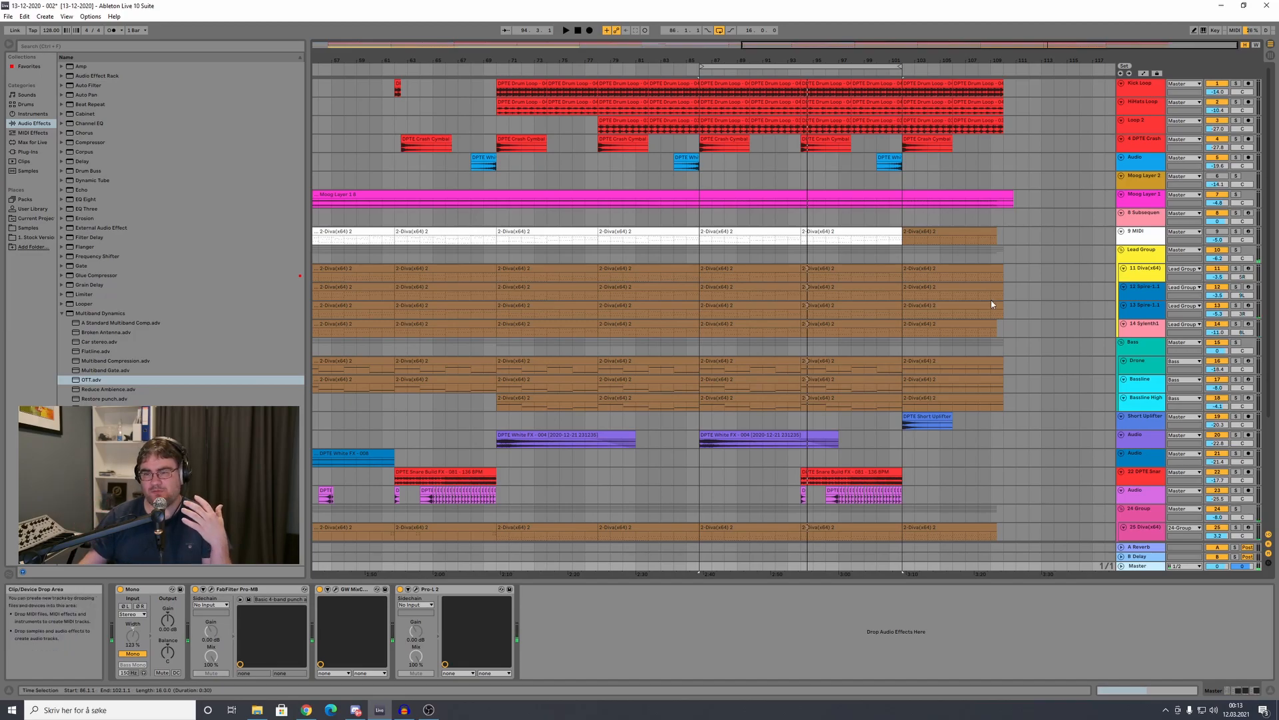
left_click(1142, 251)
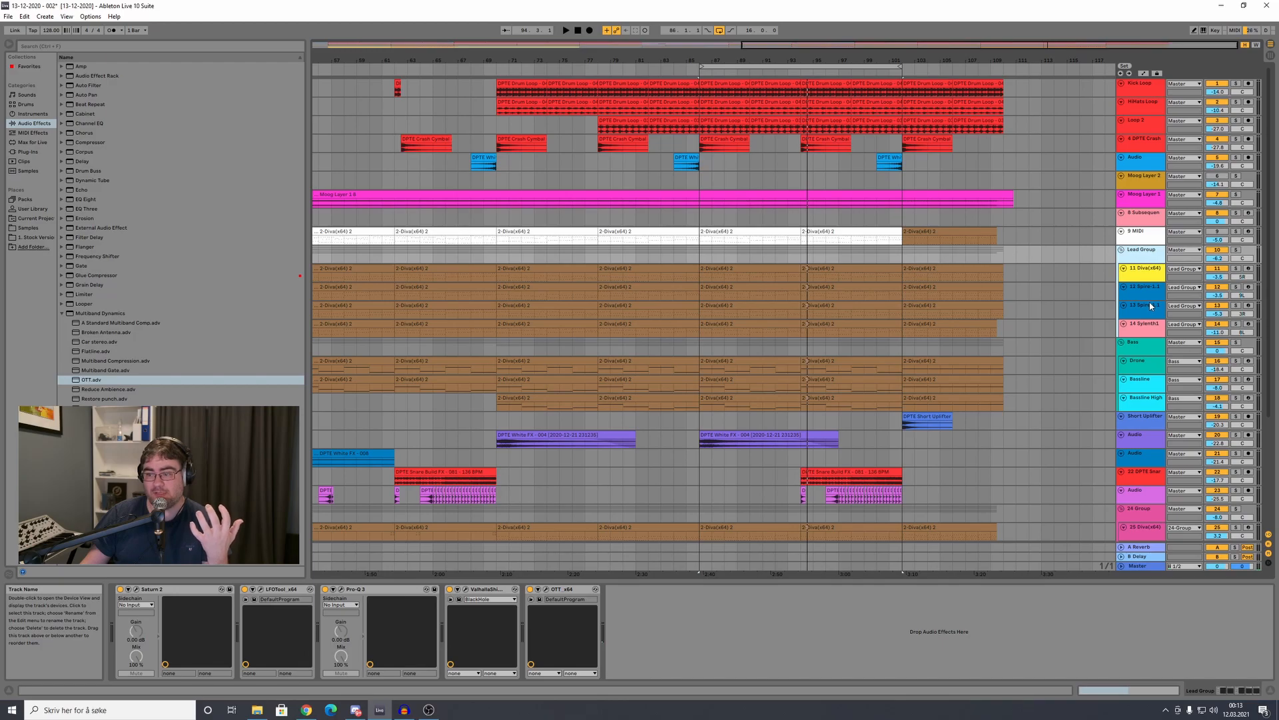
left_click(1148, 351)
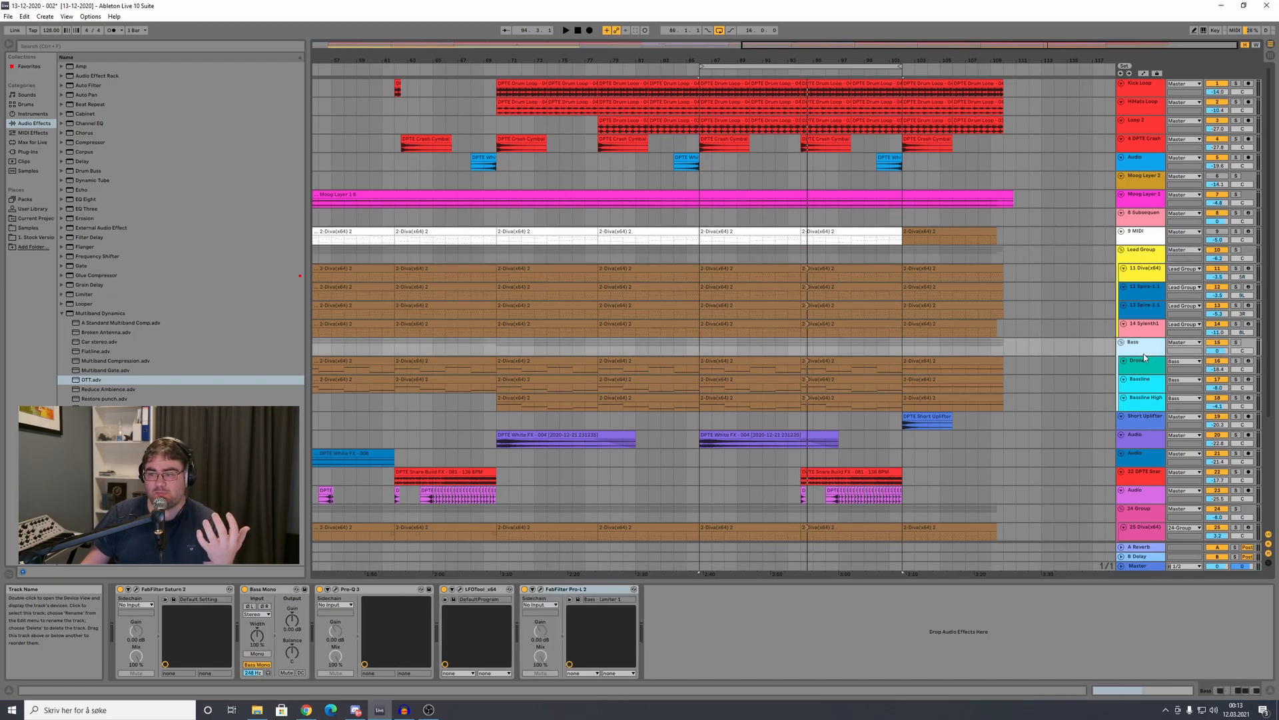
Step: Display the device chains of the 24 Group and the Addon Melody group in turn
scroll(1146, 357, "down", 5)
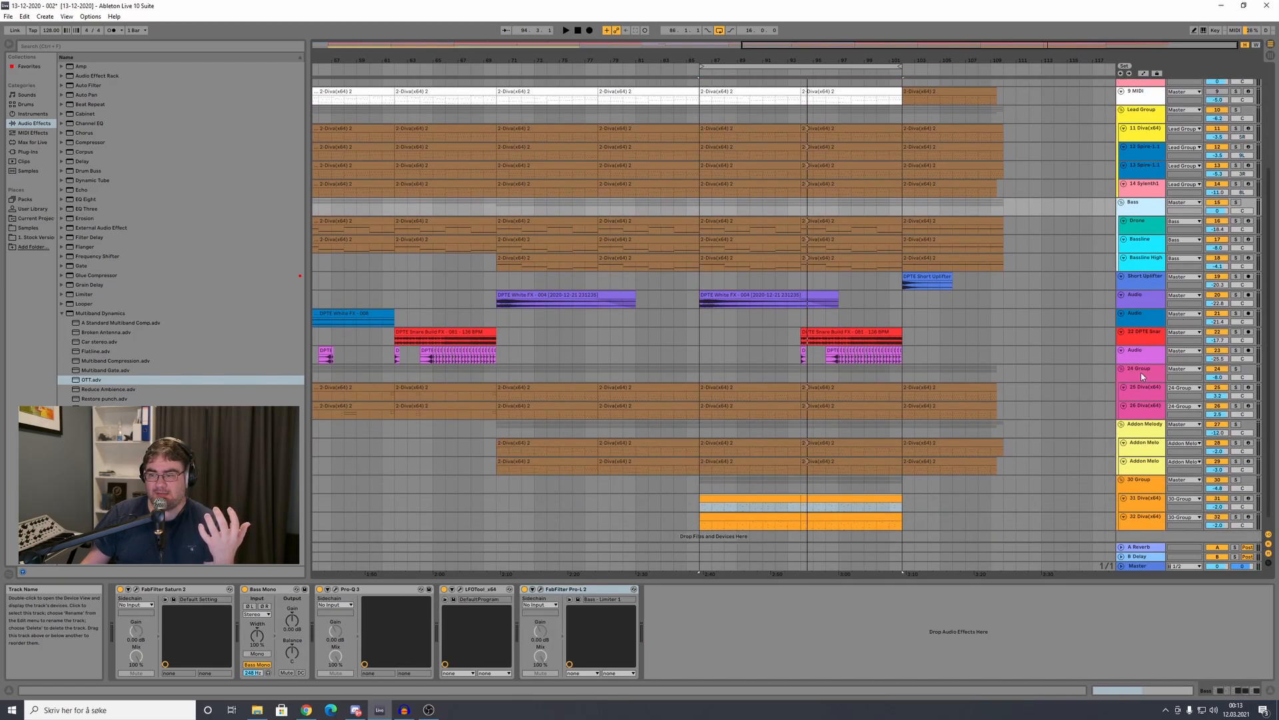
left_click(1142, 376)
left_click(1148, 427)
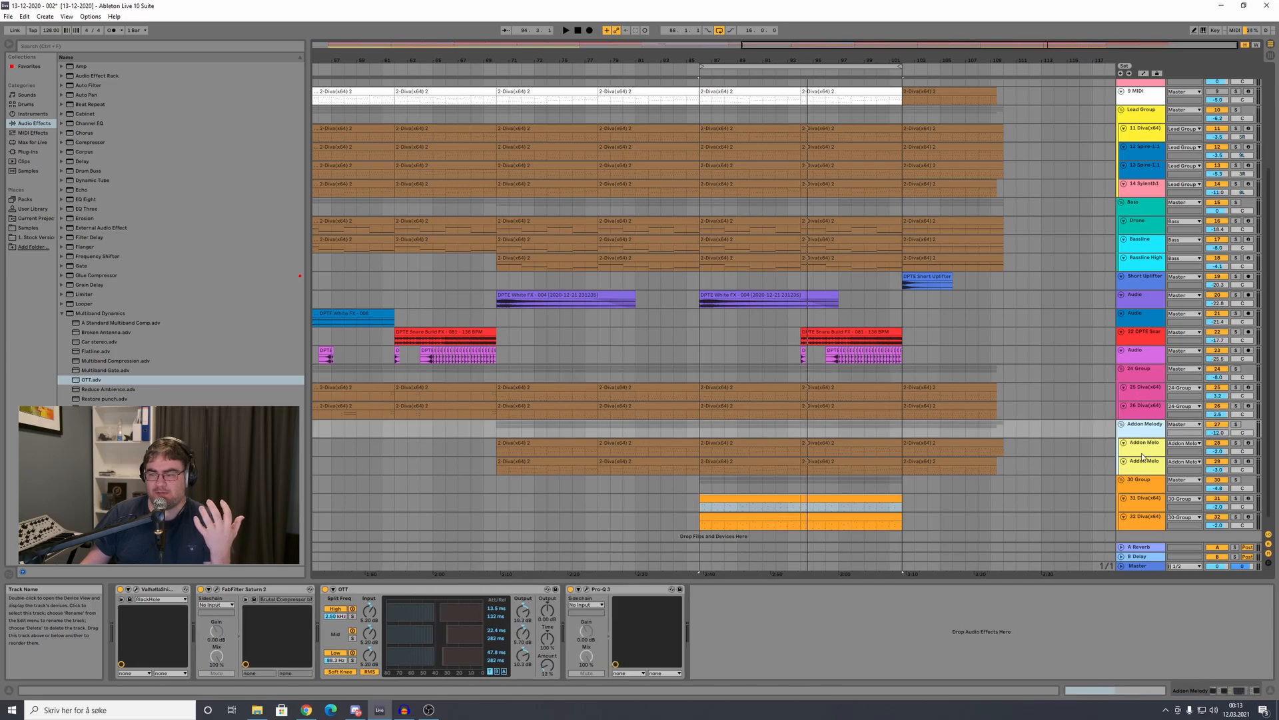
scroll(1142, 427, "up", 5)
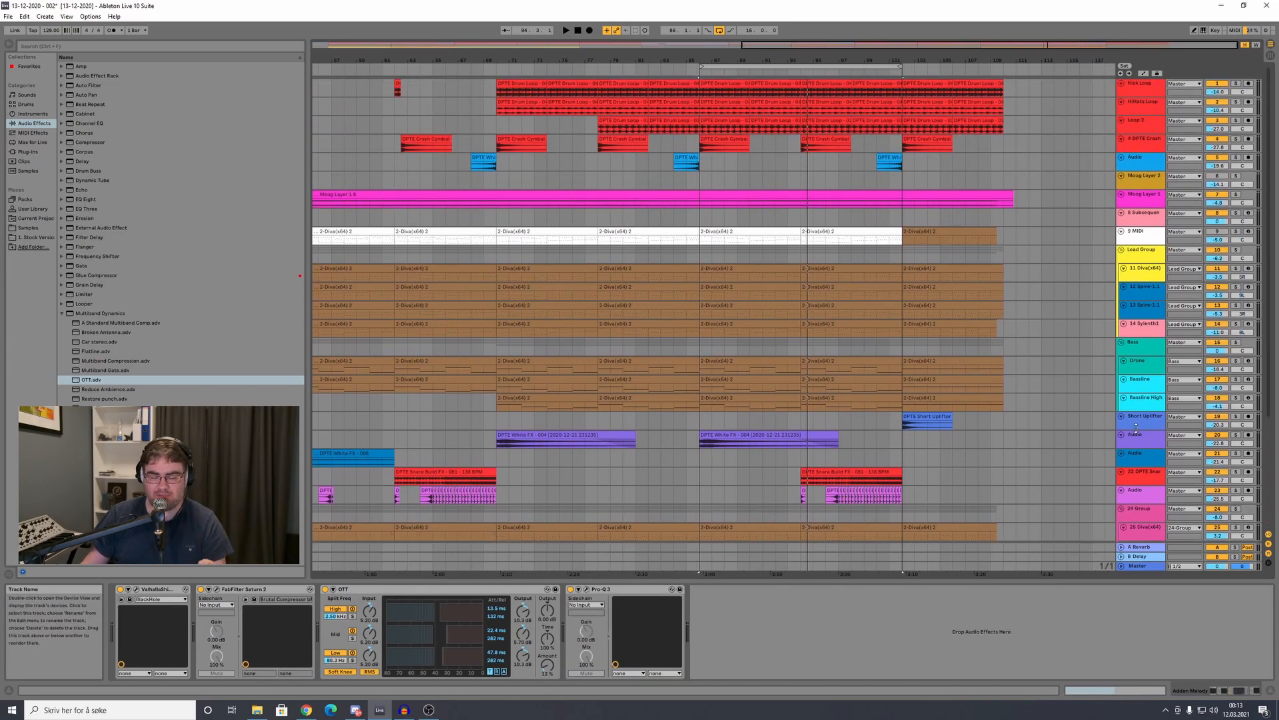
scroll(1135, 428, "down", 3)
left_click(1147, 188)
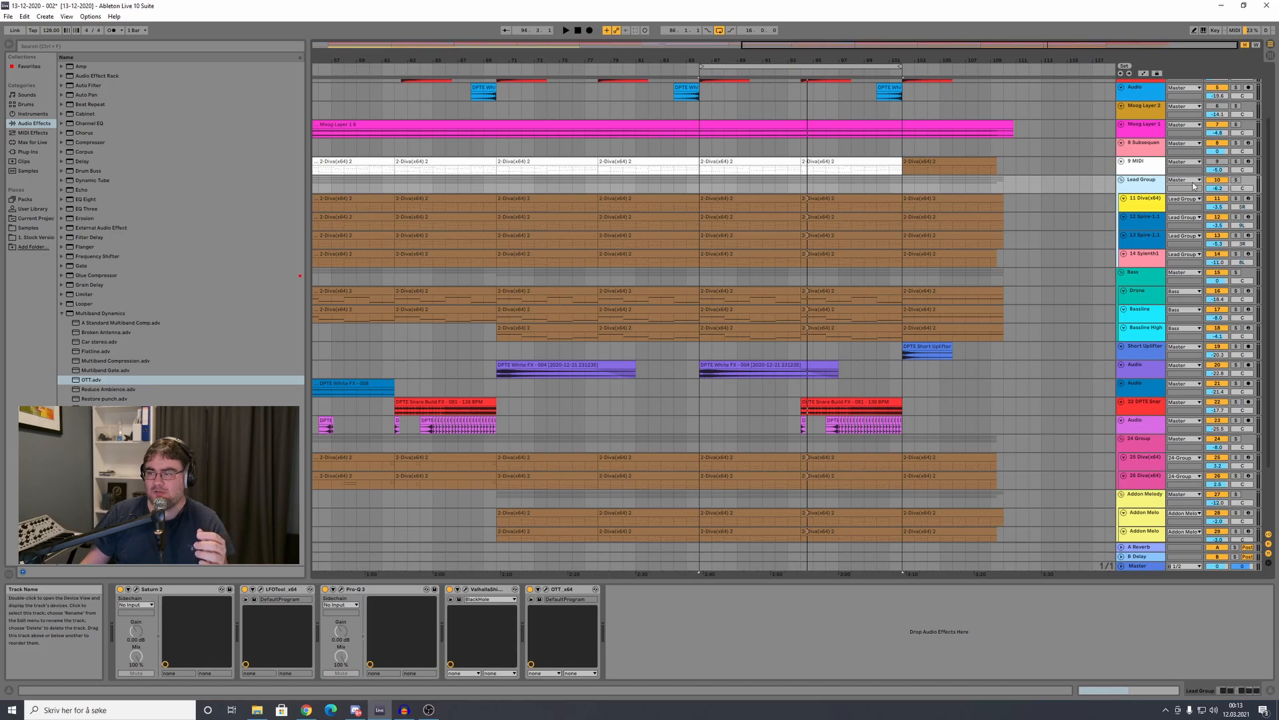
left_click(1236, 180)
key("space")
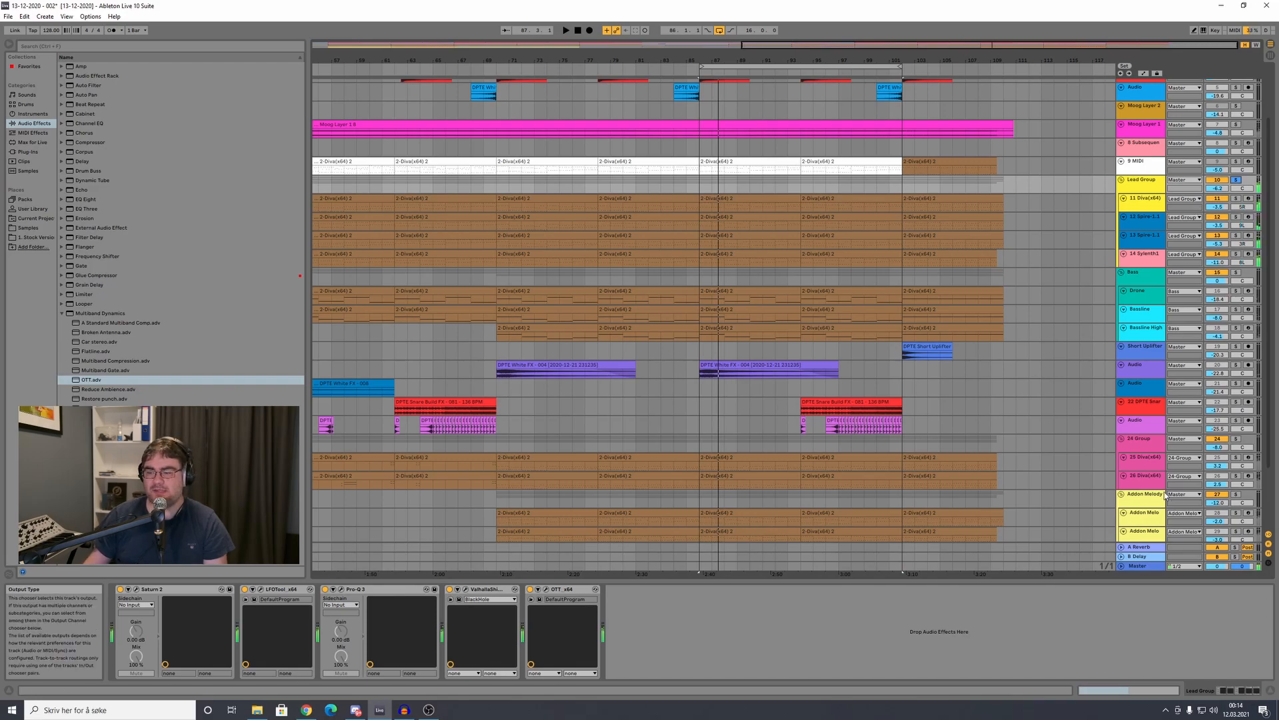
left_click(1147, 441)
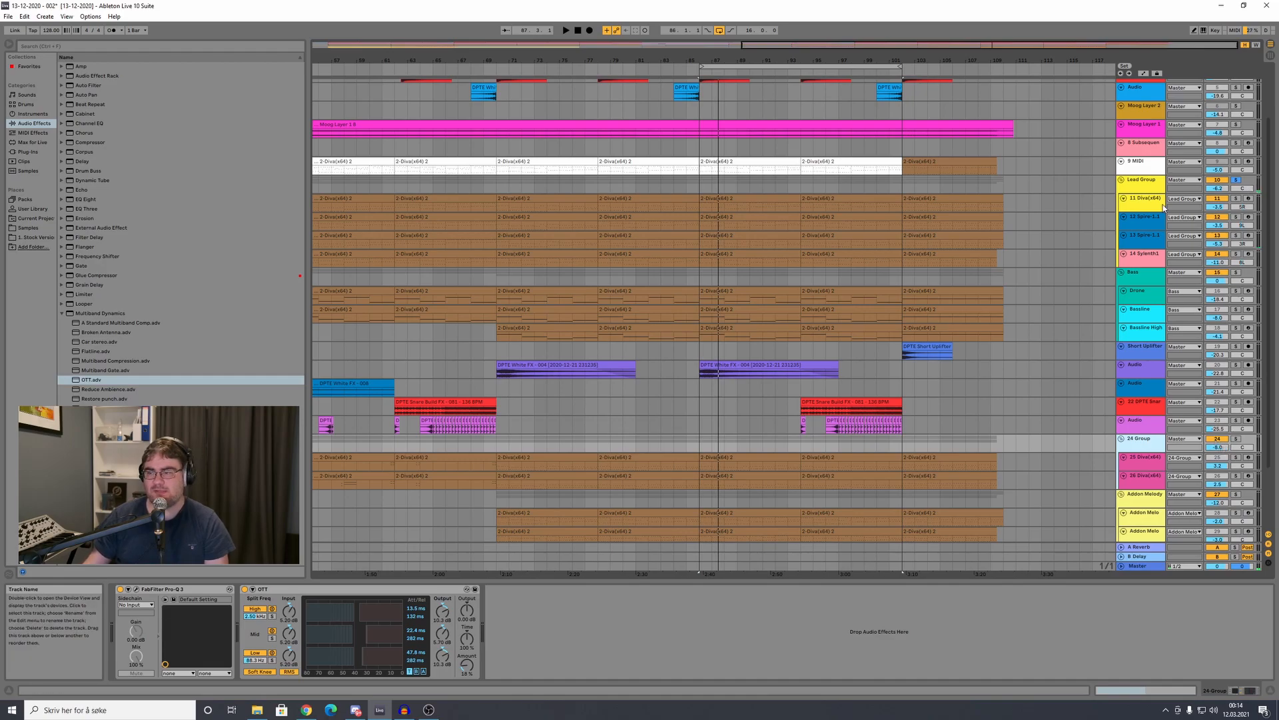
left_click(1156, 183)
left_click(1147, 444)
key("space")
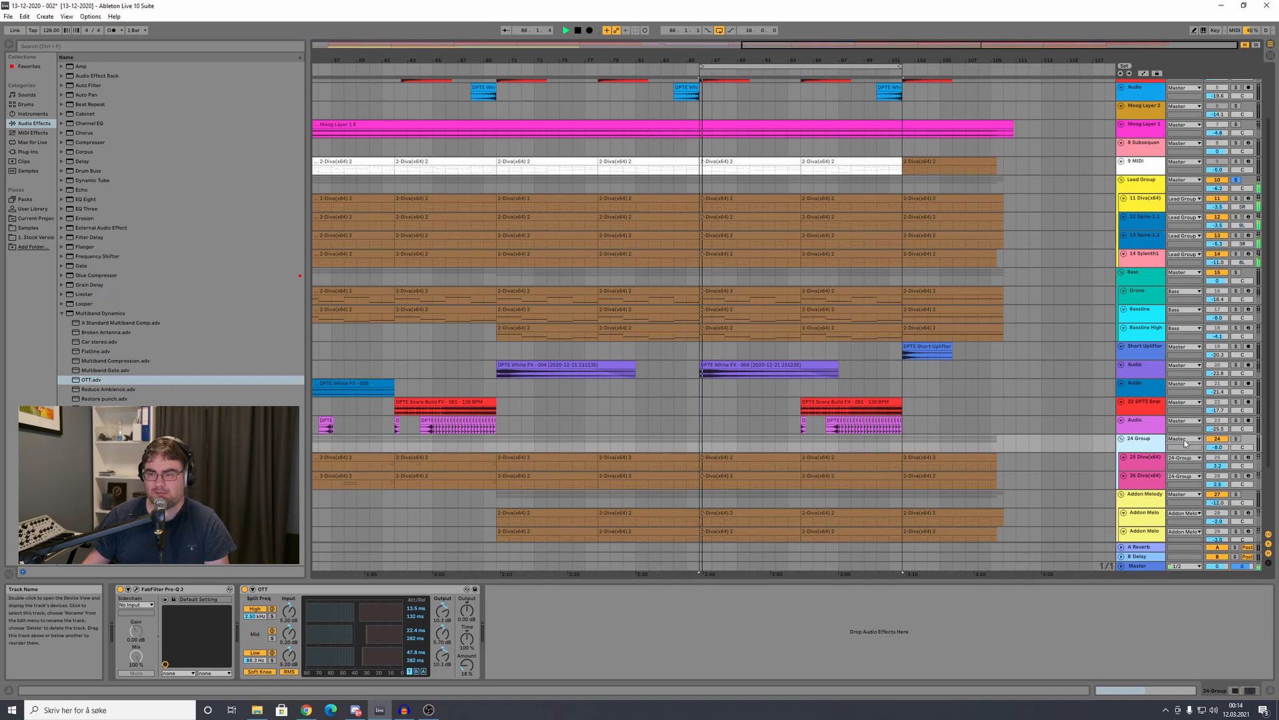
left_click(1238, 440)
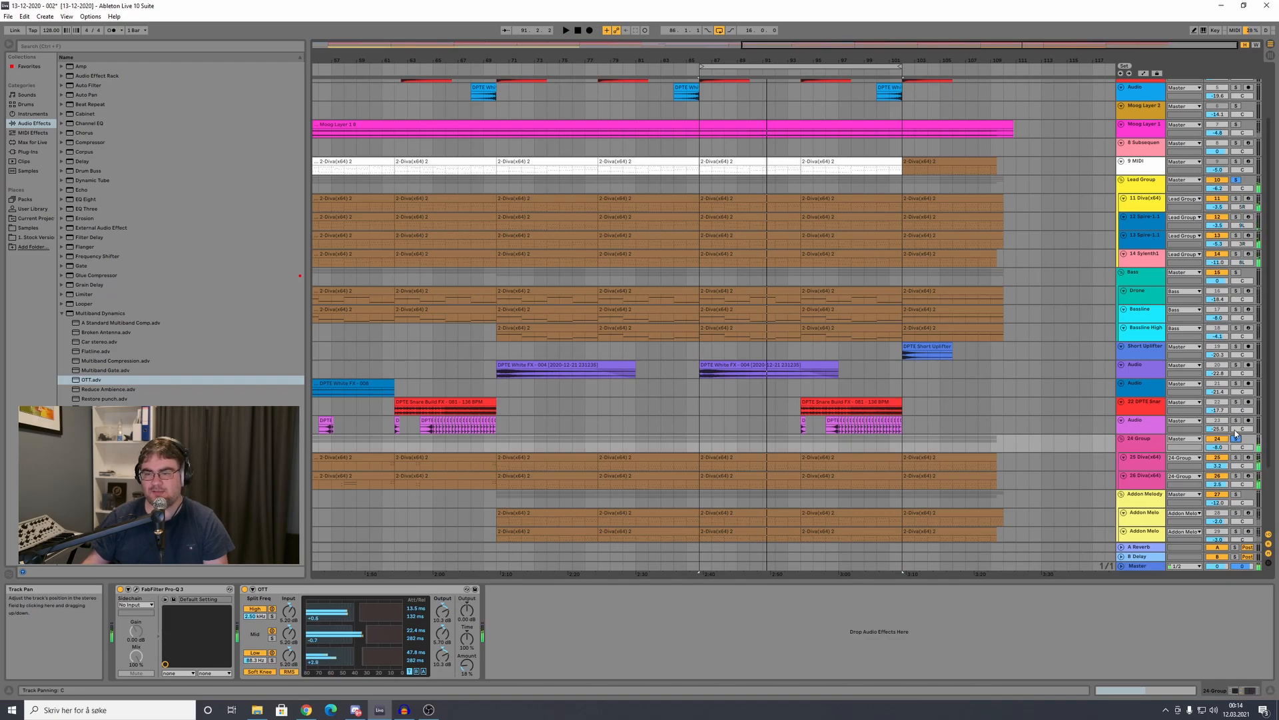
Step: Display the Addon Melody group's device chain and audition it soloed together with the Lead Group and 24 Group
scroll(1236, 433, "down", 2)
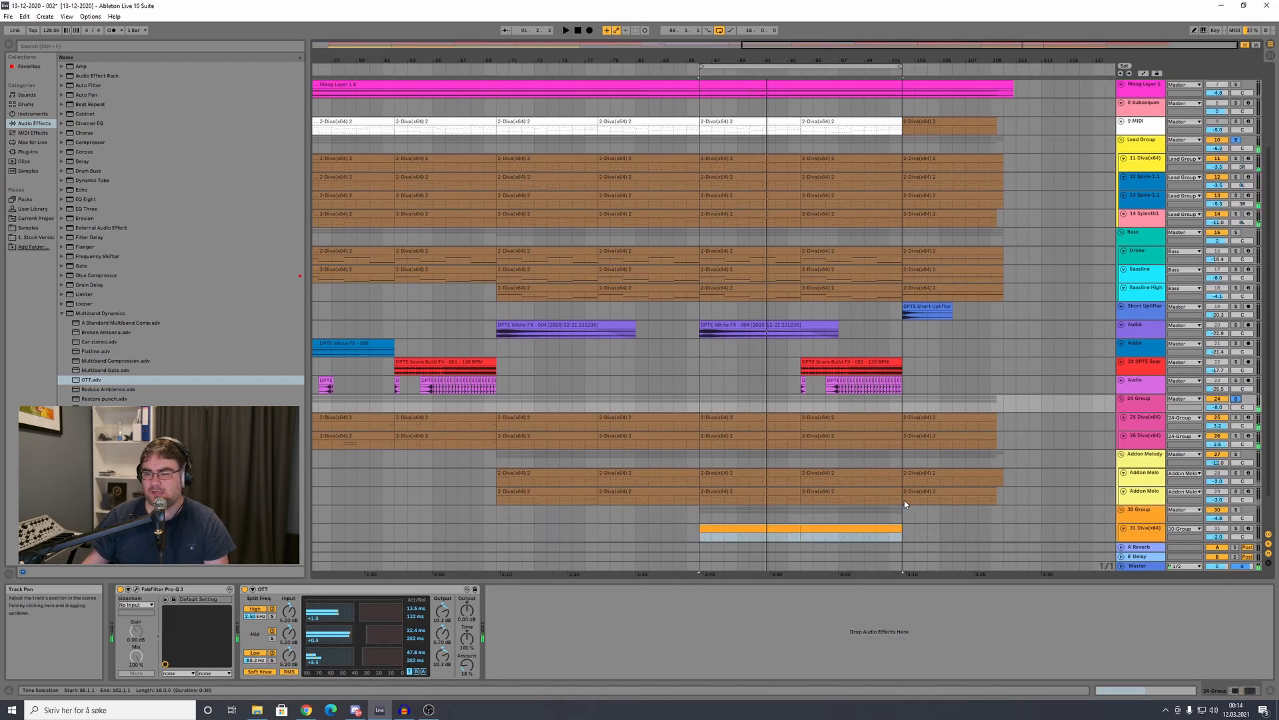
left_click(1145, 456)
key("space")
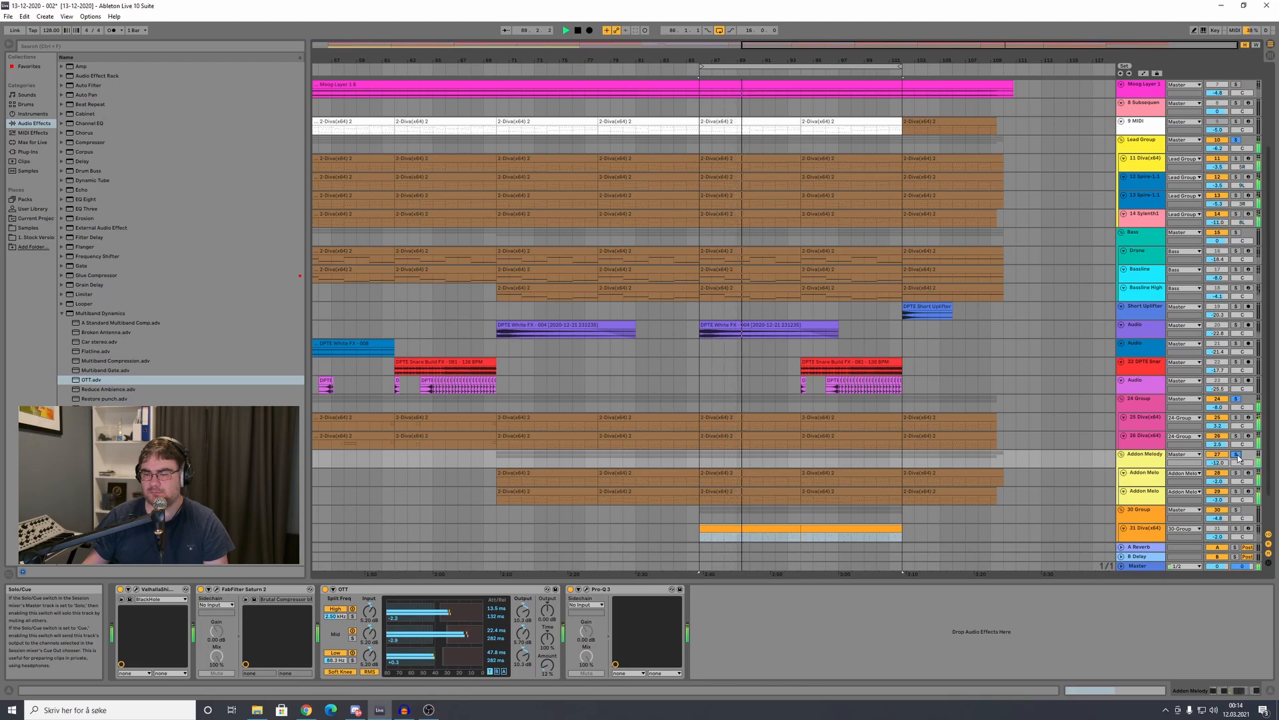
scroll(1238, 457, "down", 3)
key("space")
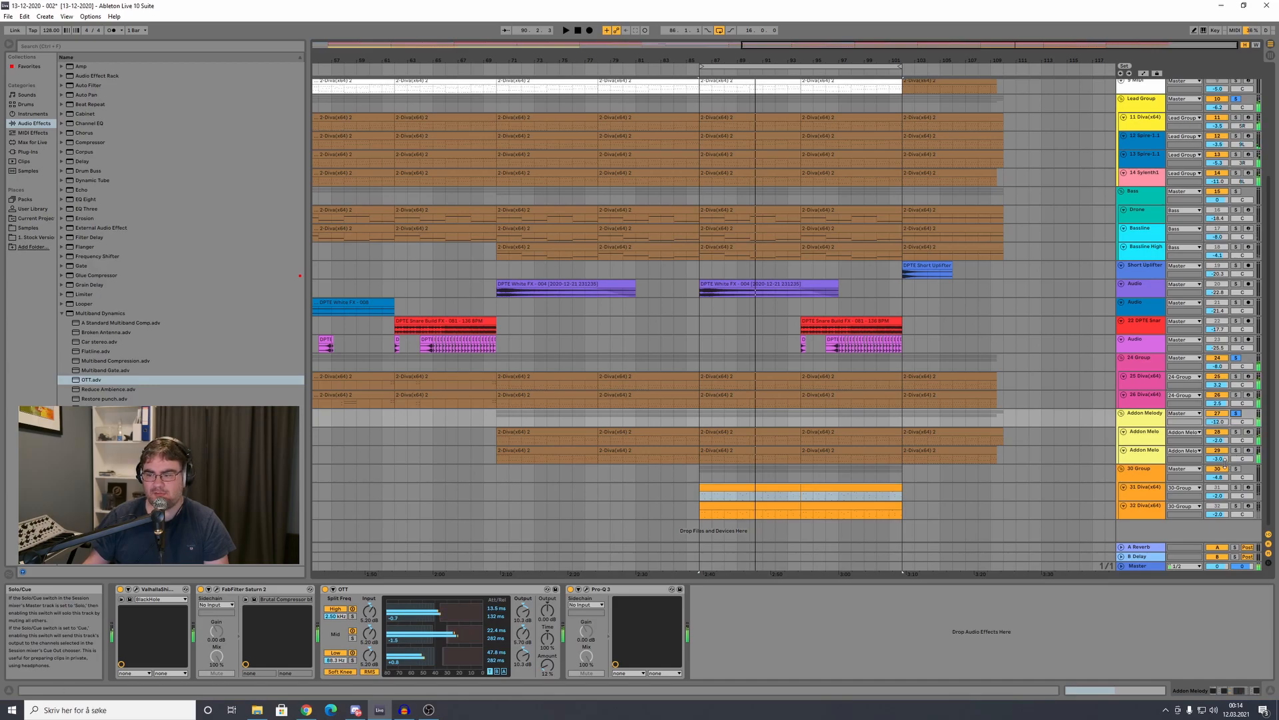
Step: Add the 30 Group to the soloed groups, play the combination from bar 86, and stop playback
key("space")
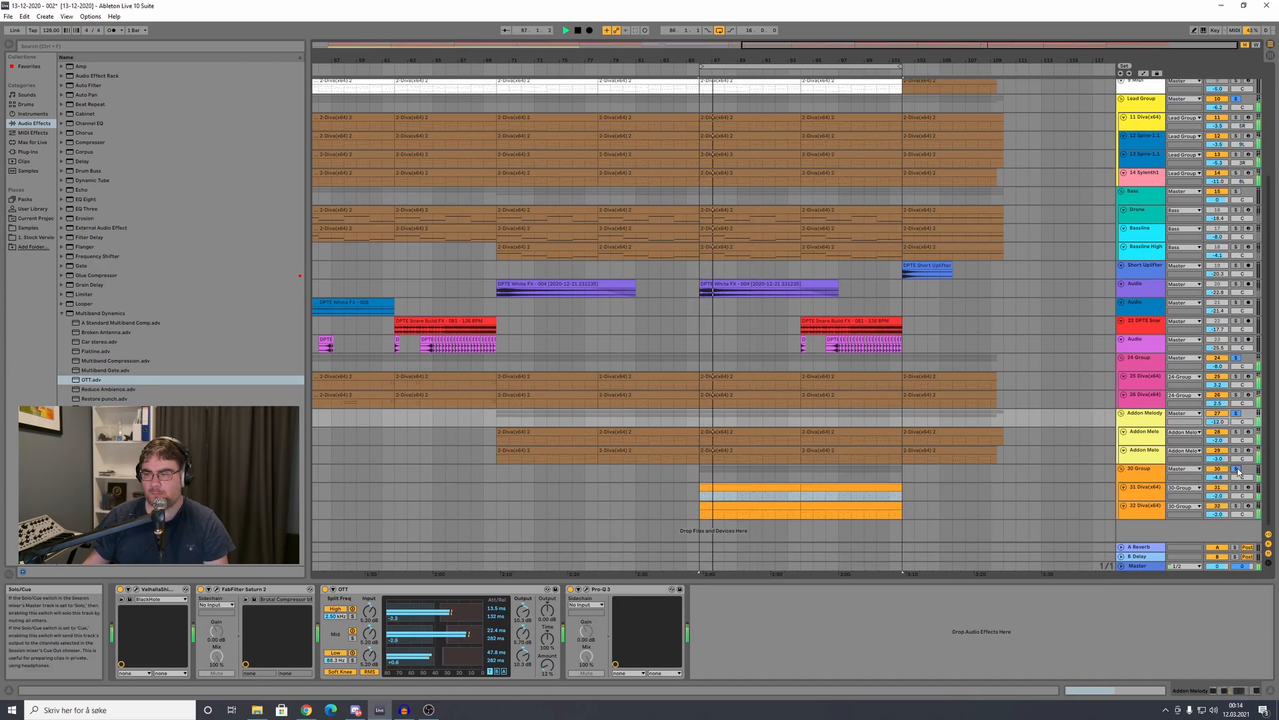
key("space")
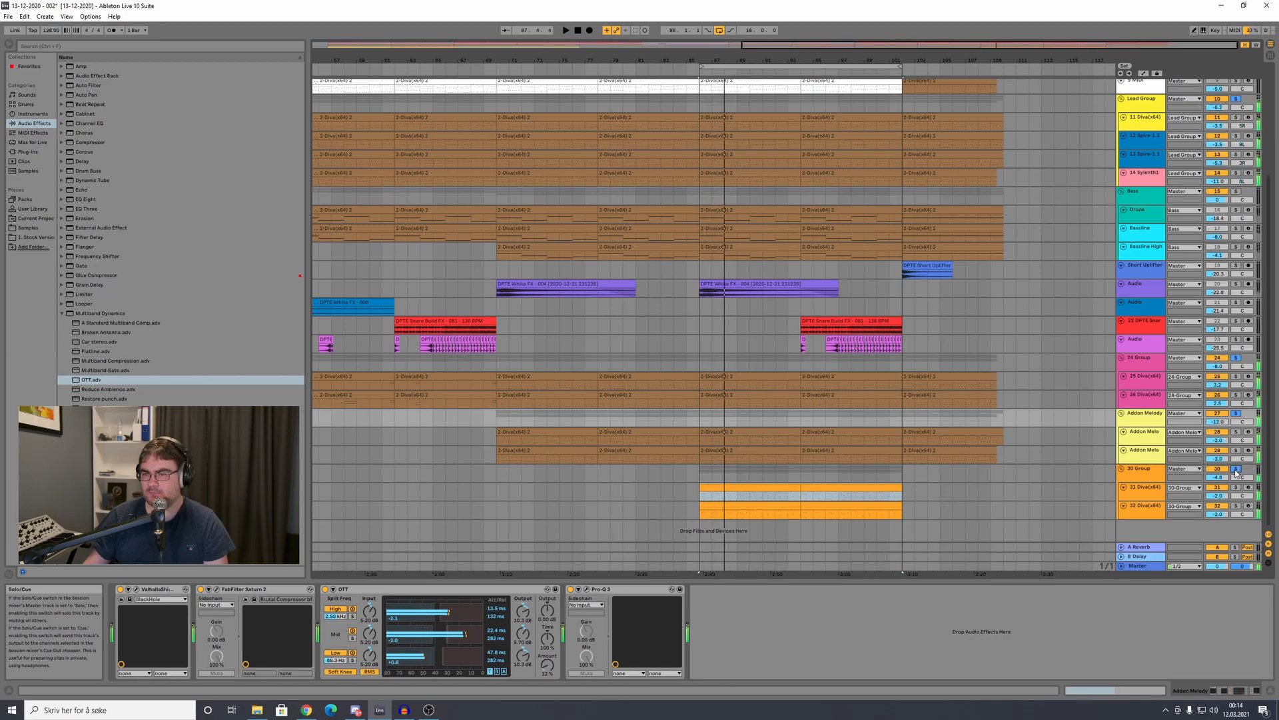
Step: Audition the Bass group soloed together with the other soloed groups, then stop playback and clear all solos
scroll(1236, 471, "up", 5)
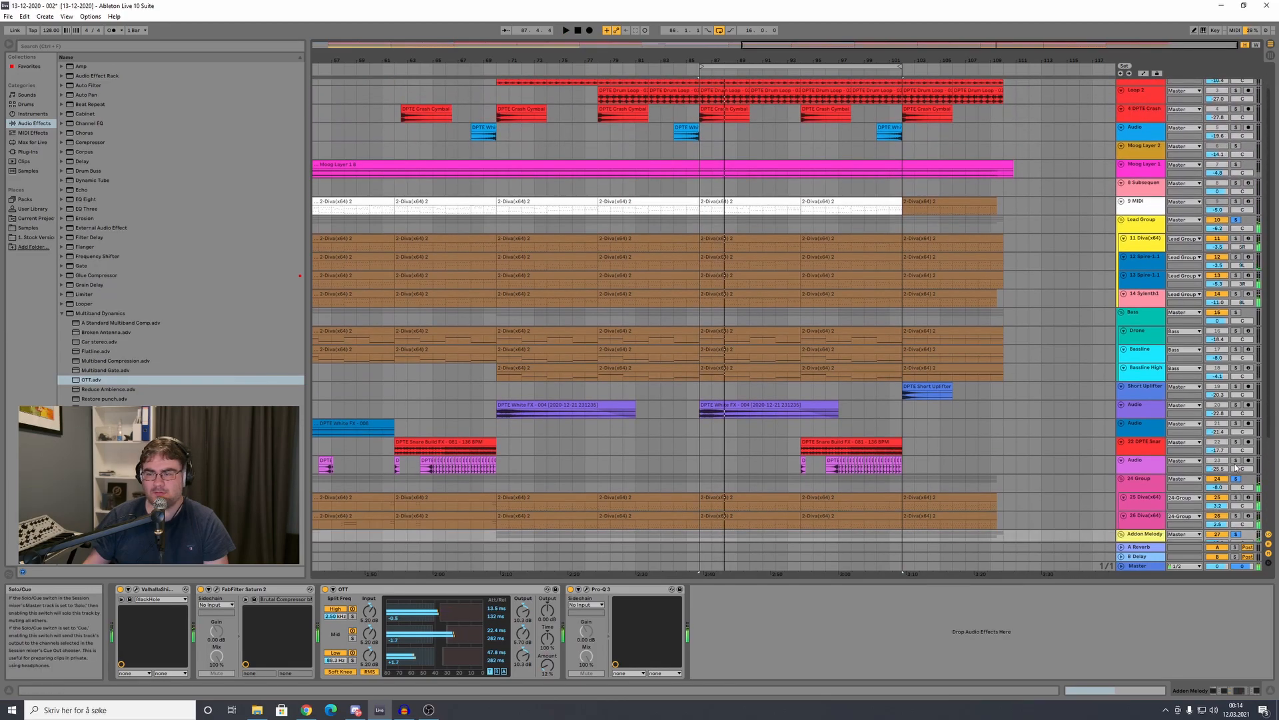
key("space")
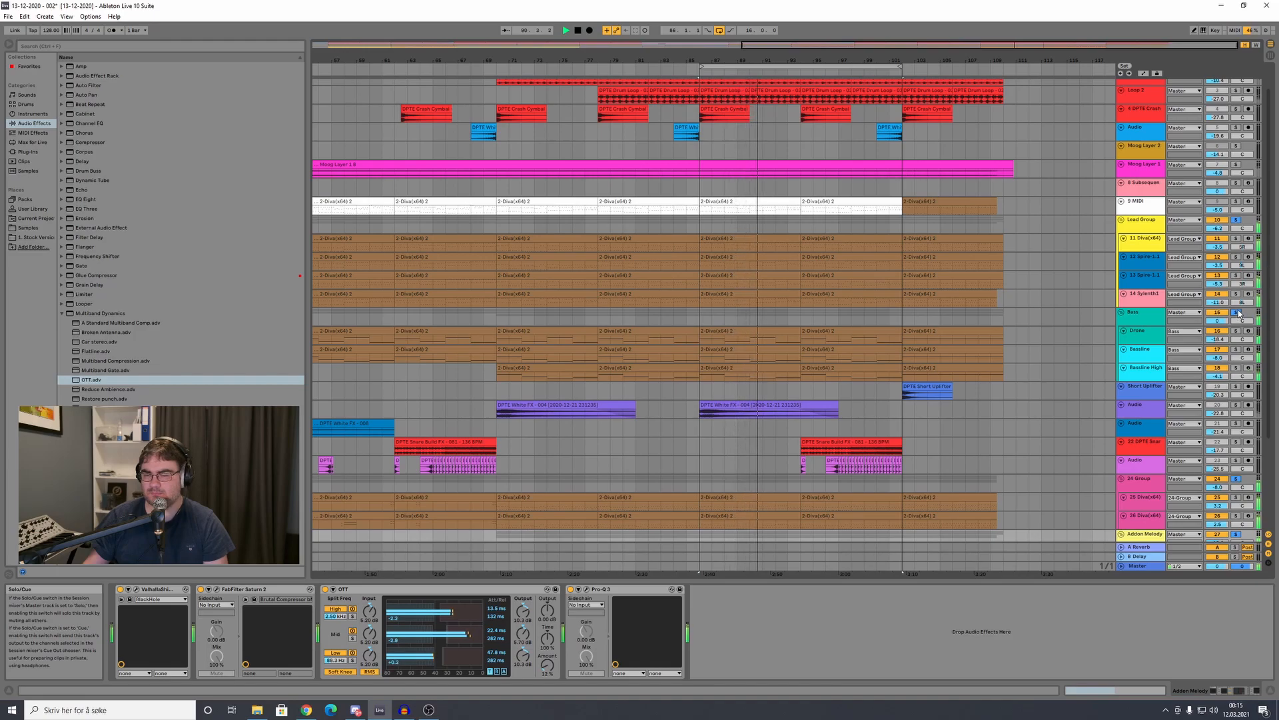
left_click(1238, 314)
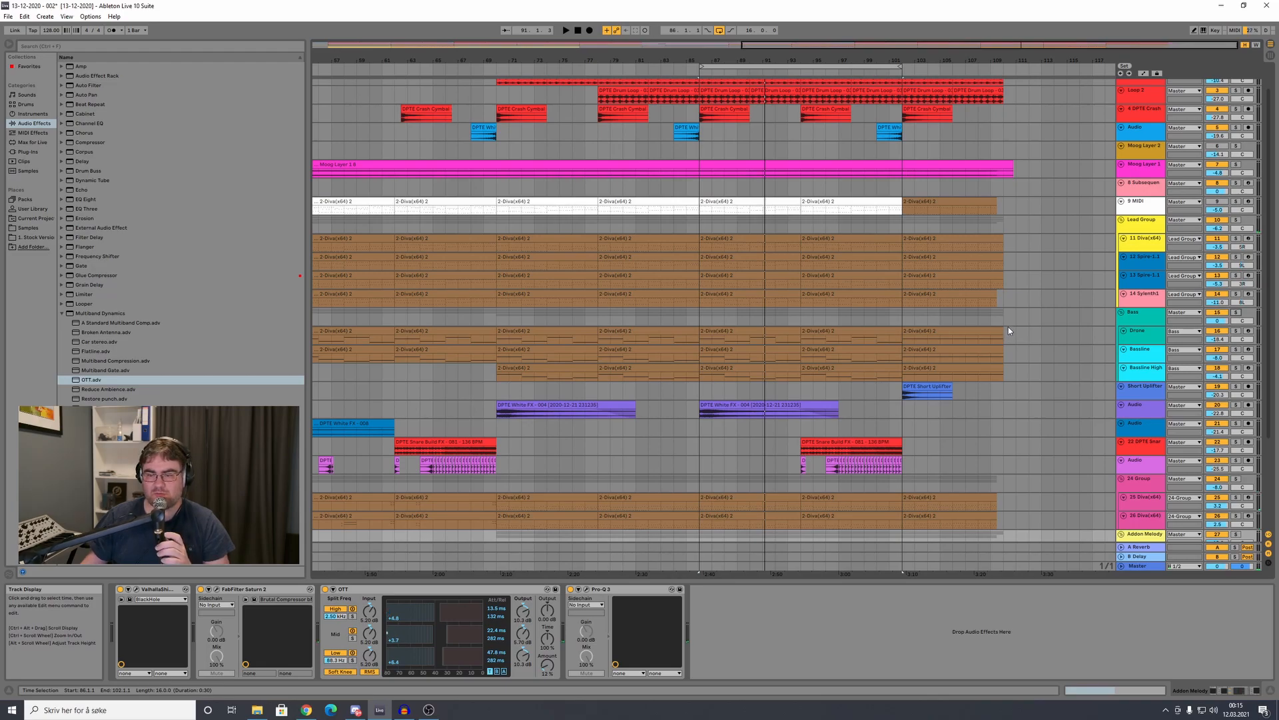
Step: Display the device chains of the Lead Group and the Master track in turn
scroll(1009, 326, "down", 4)
scroll(1010, 327, "up", 3)
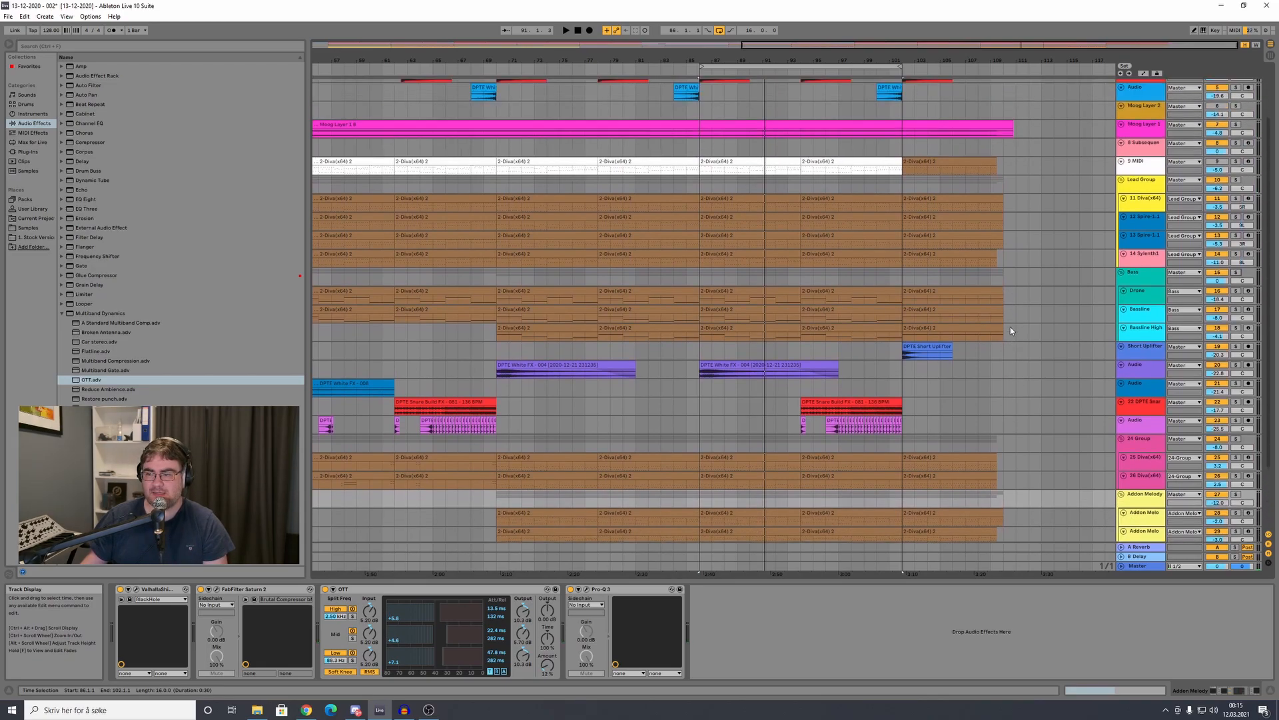
scroll(1010, 326, "up", 3)
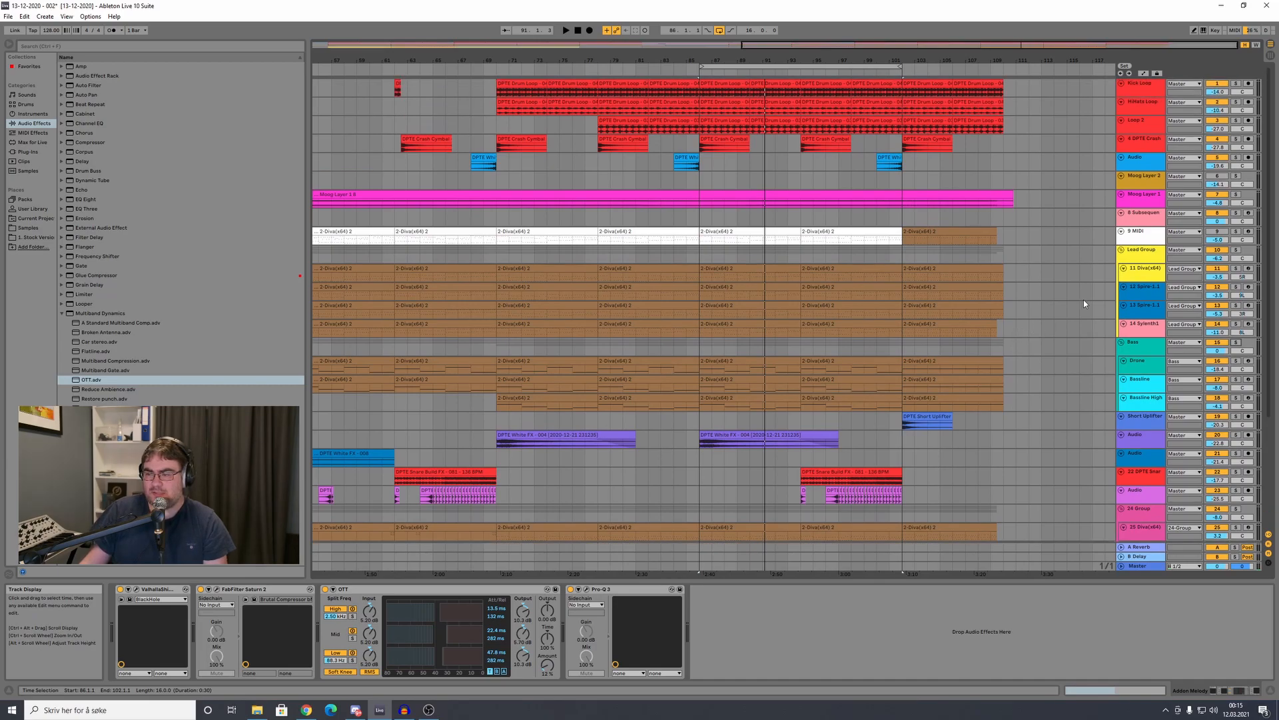
left_click(1143, 253)
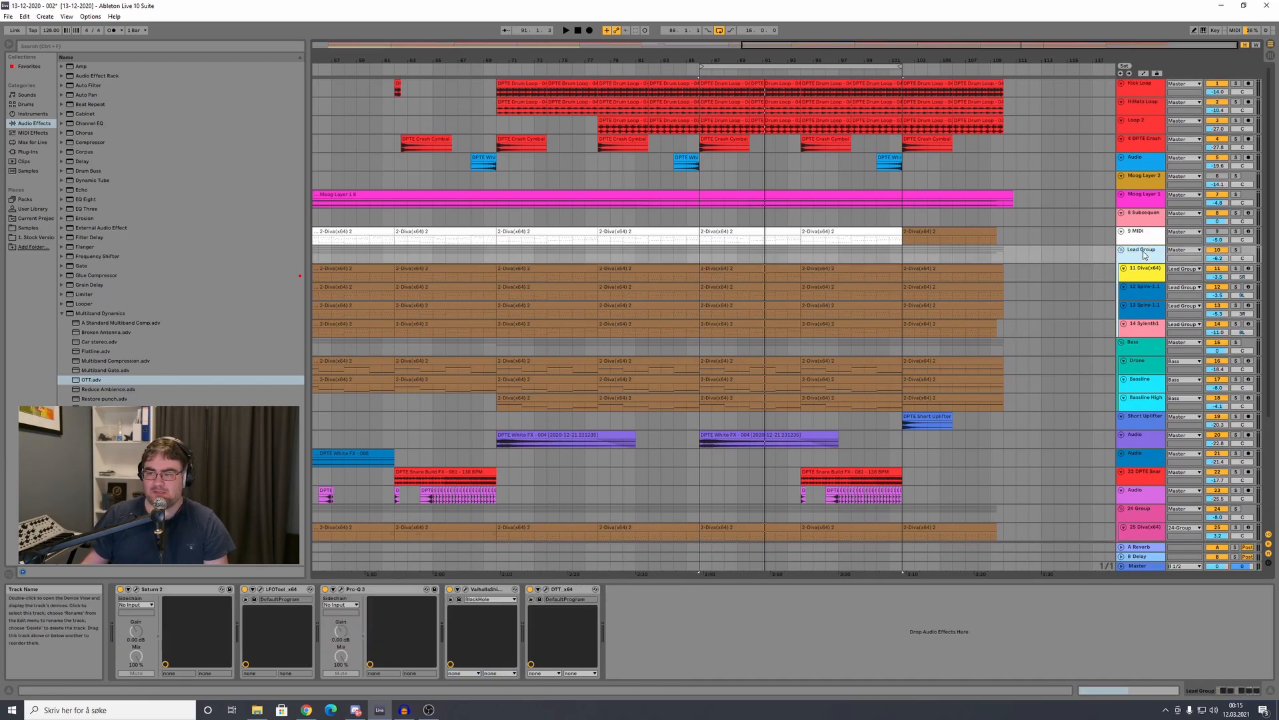
left_click(1151, 566)
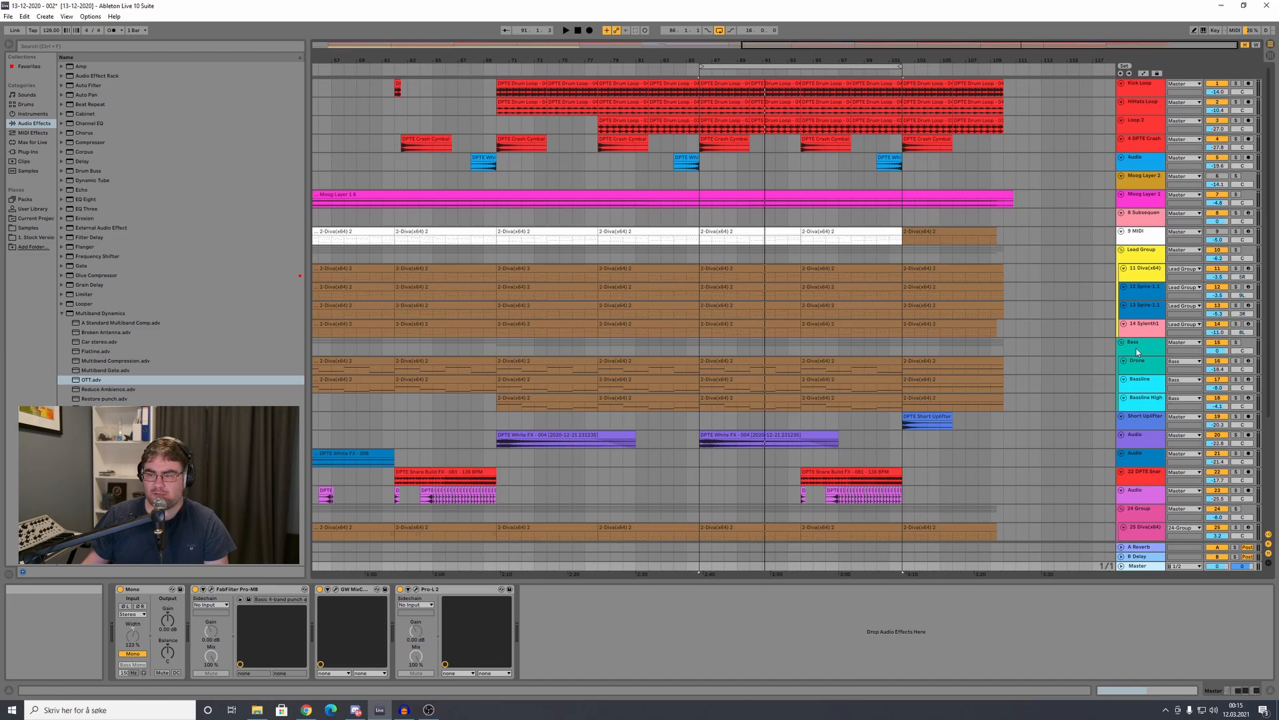
left_click(1142, 252)
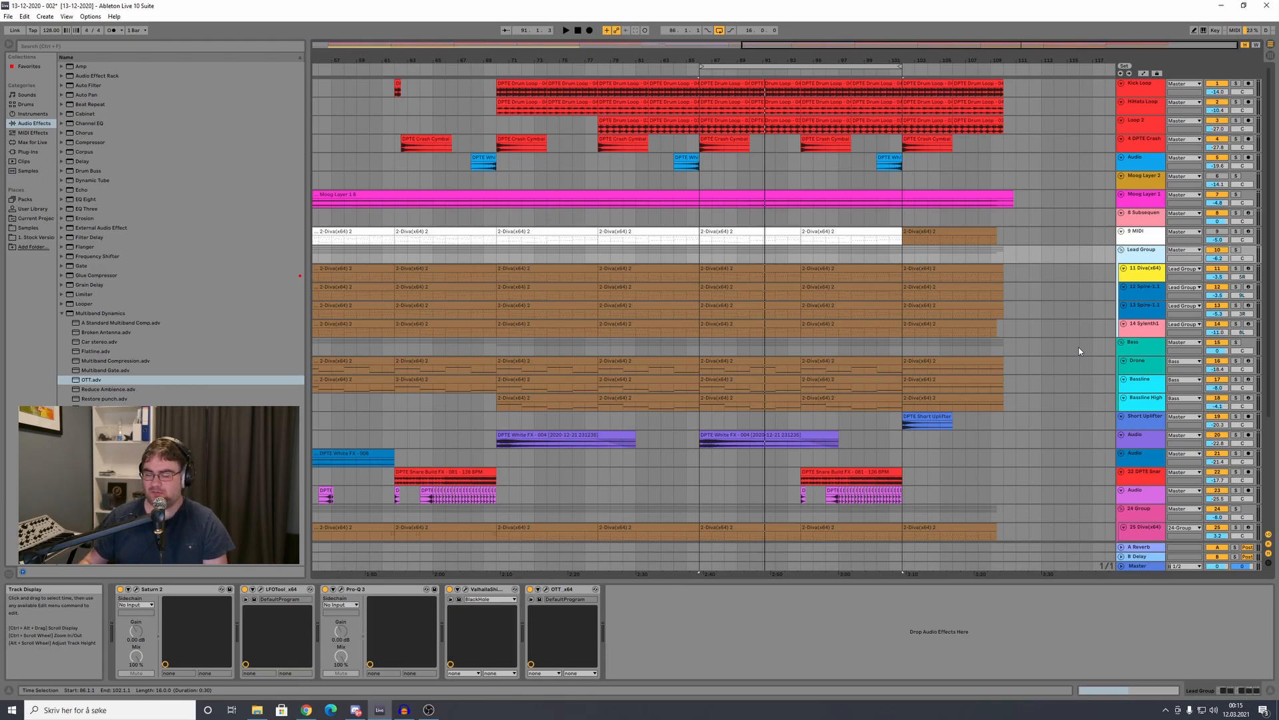
left_click(1142, 361)
left_click(1149, 256)
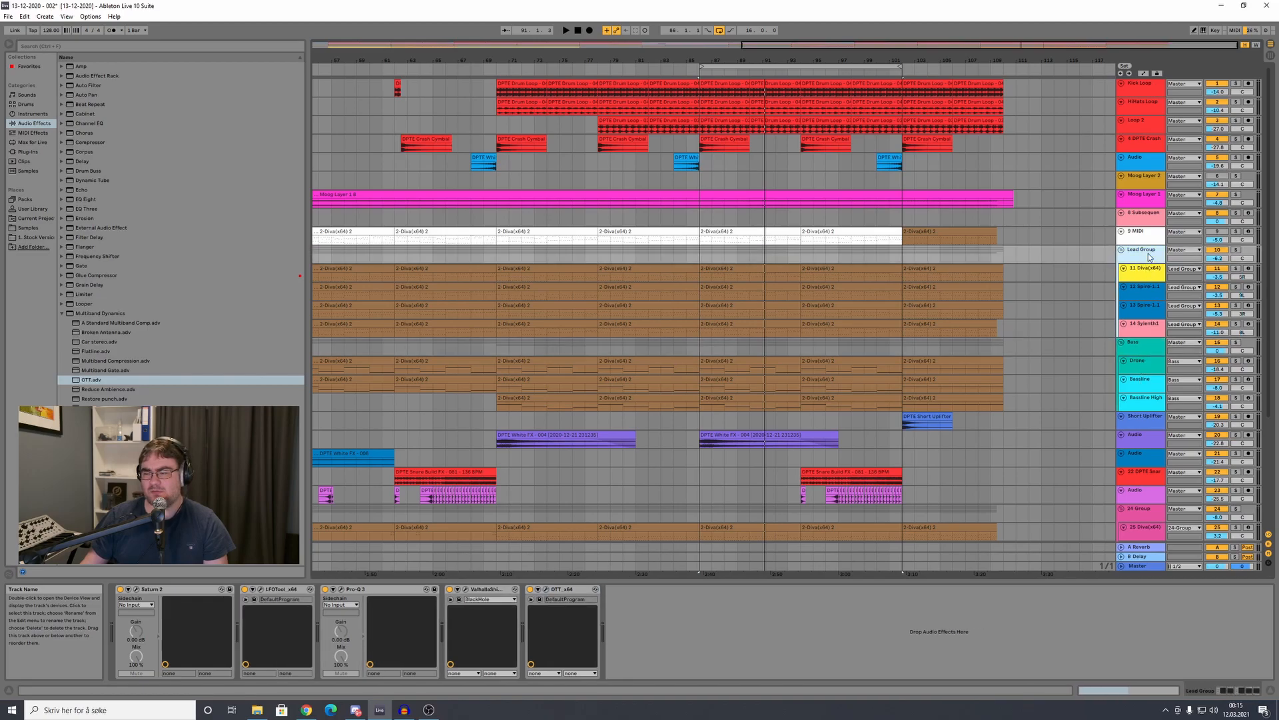
left_click(1141, 347)
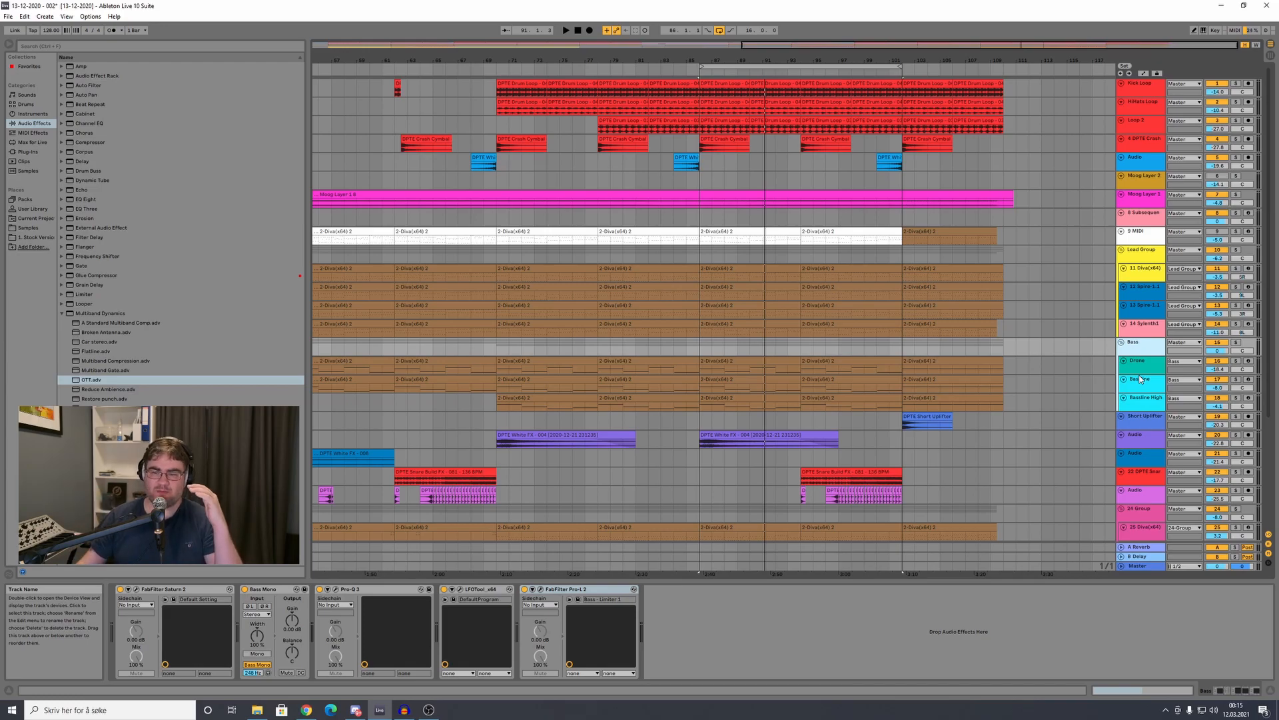
Step: Select the looped 16 bars from bar 86 while comparing the device chains of the Lead Group and the Bass group
scroll(1102, 403, "down", 3)
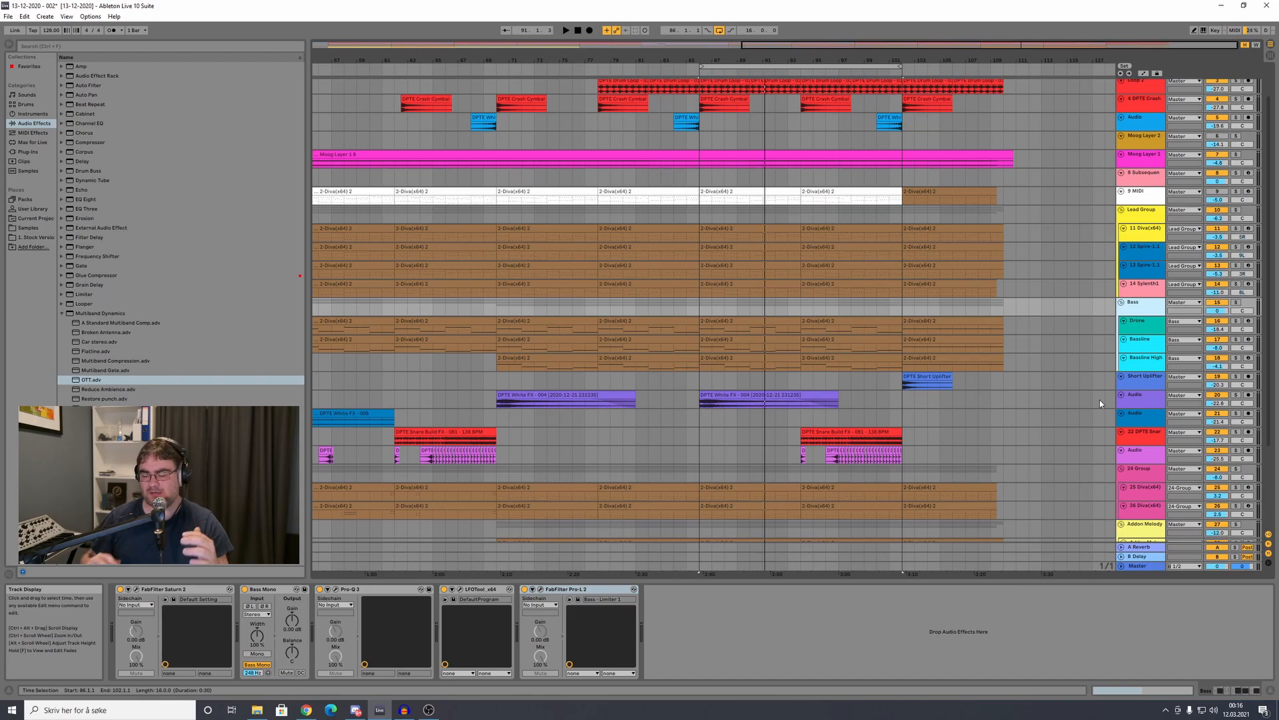
left_click(1146, 210)
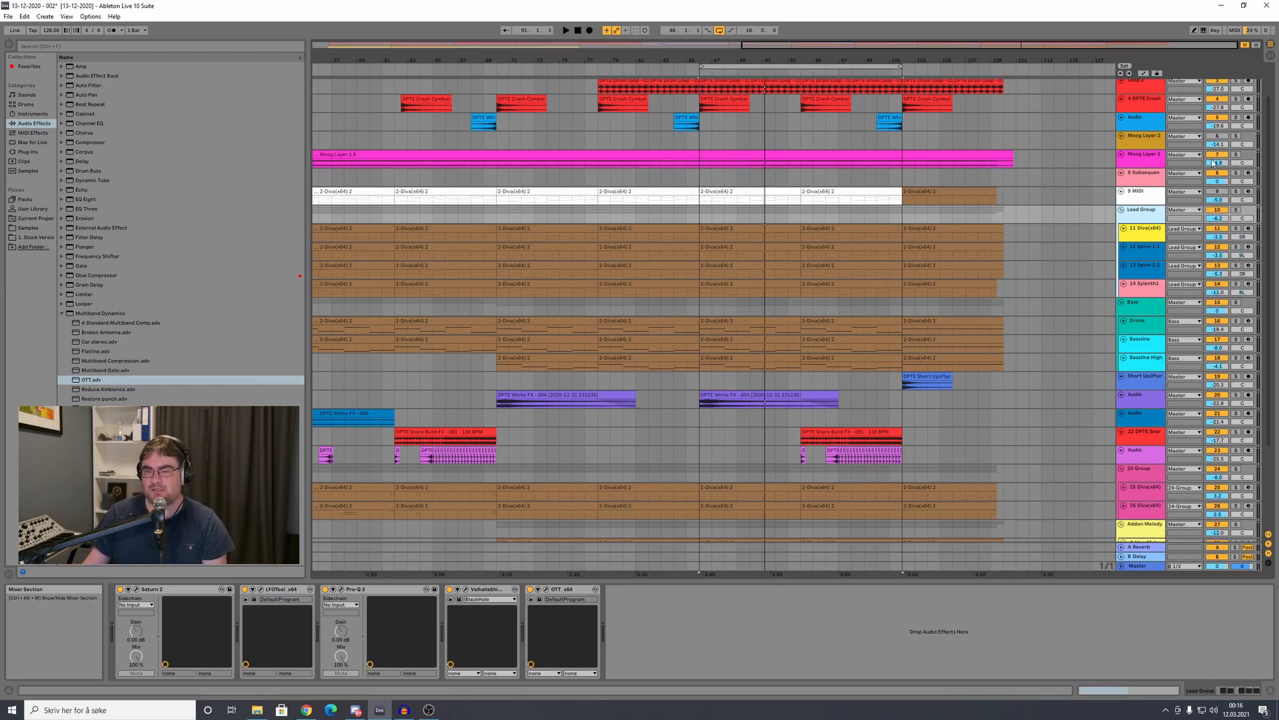
left_click(803, 70)
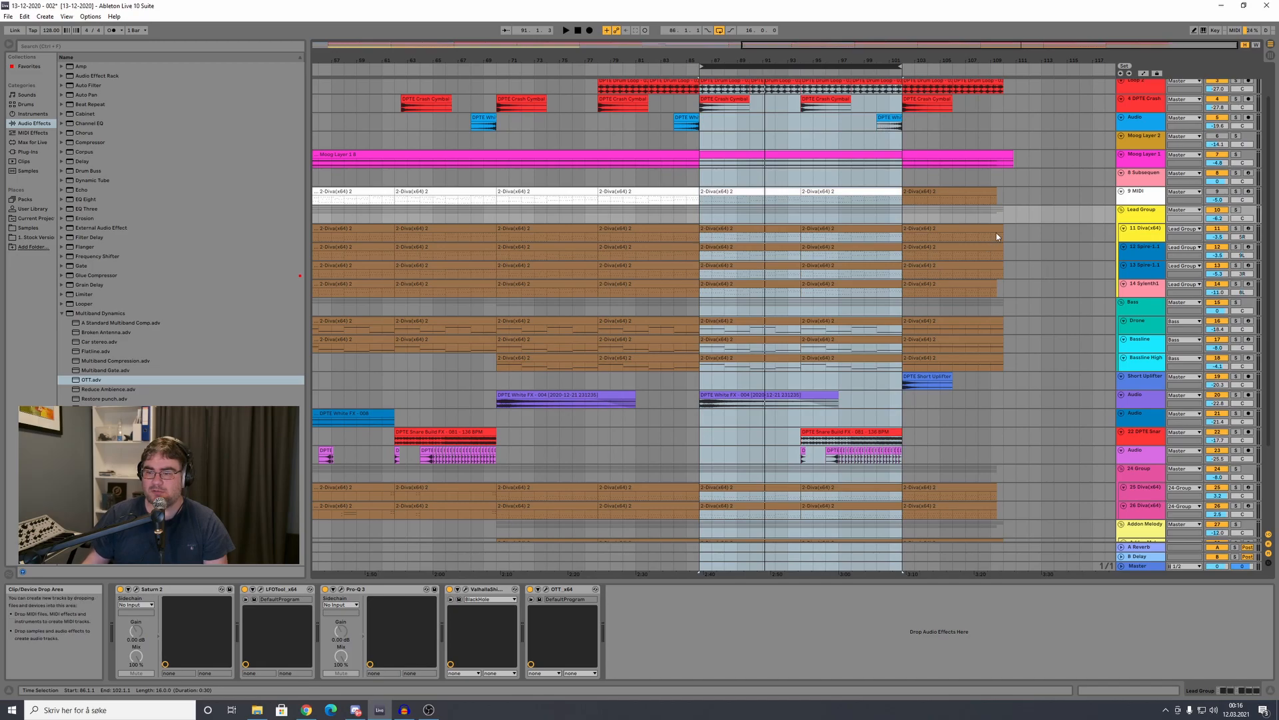
left_click(1145, 306)
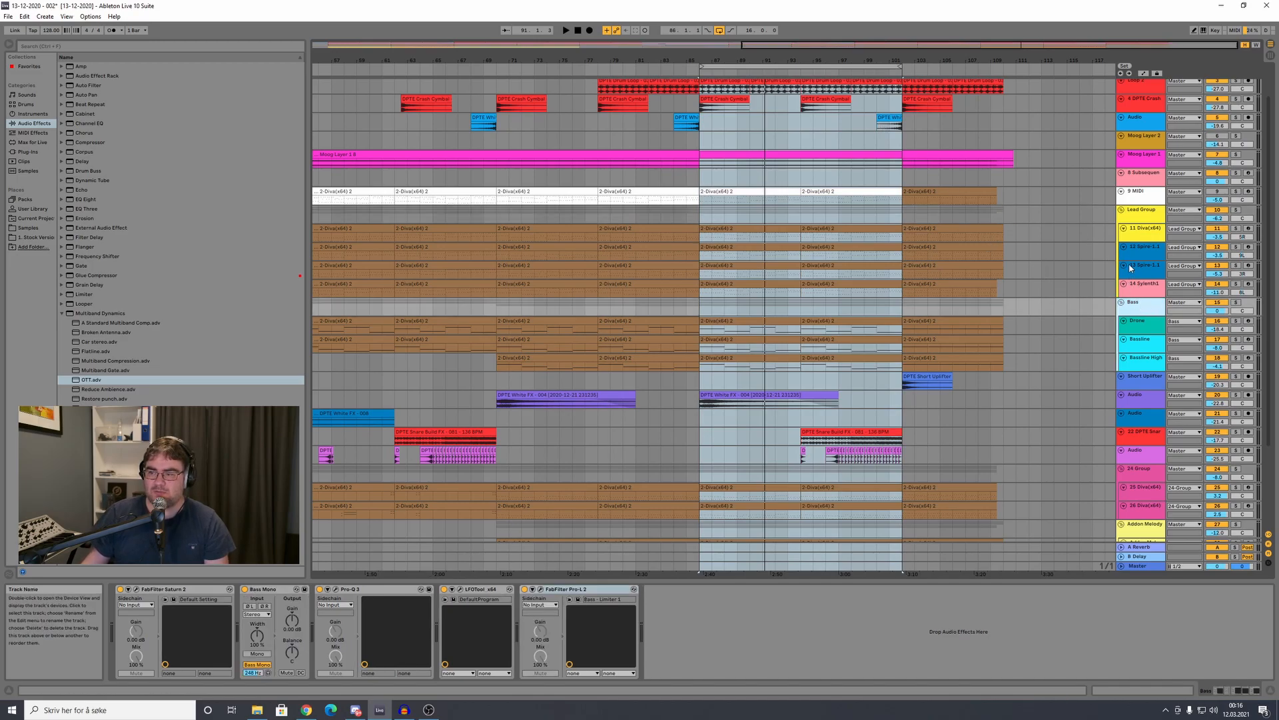
Step: Open the Pro-Q 3 equalizer windows of the Lead Group and the Bass group
left_click(1141, 214)
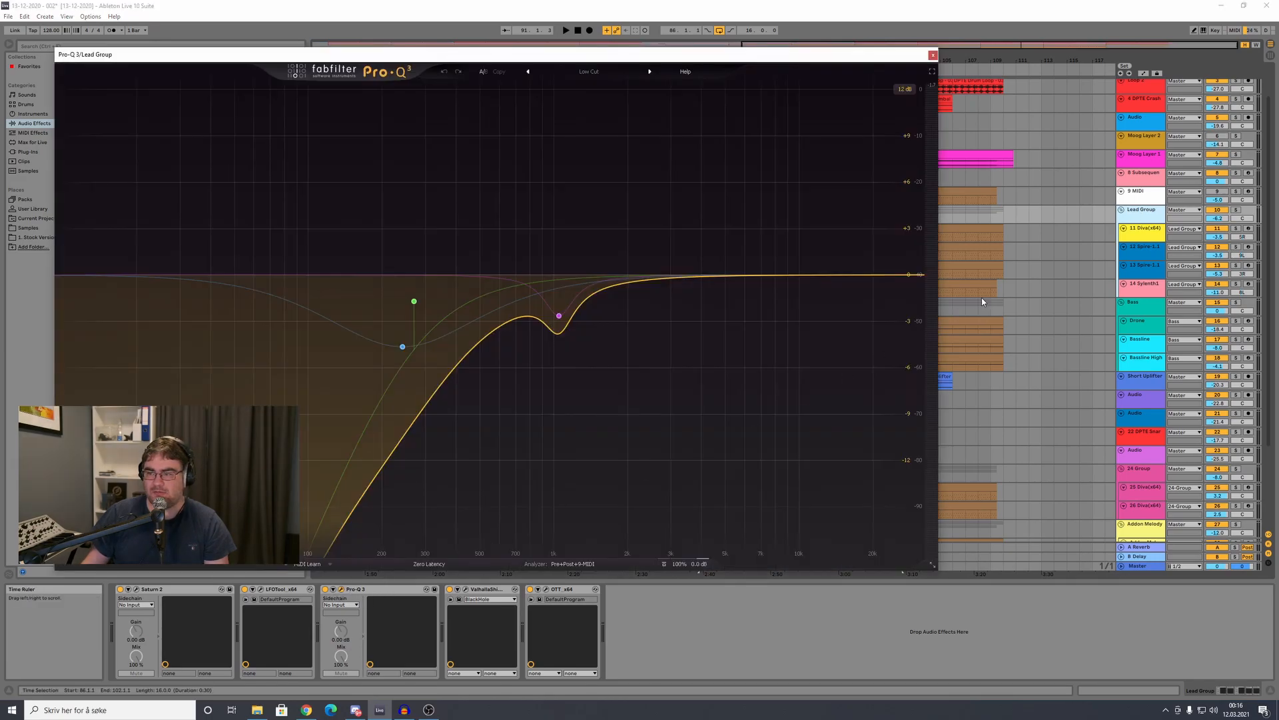
left_click(342, 589)
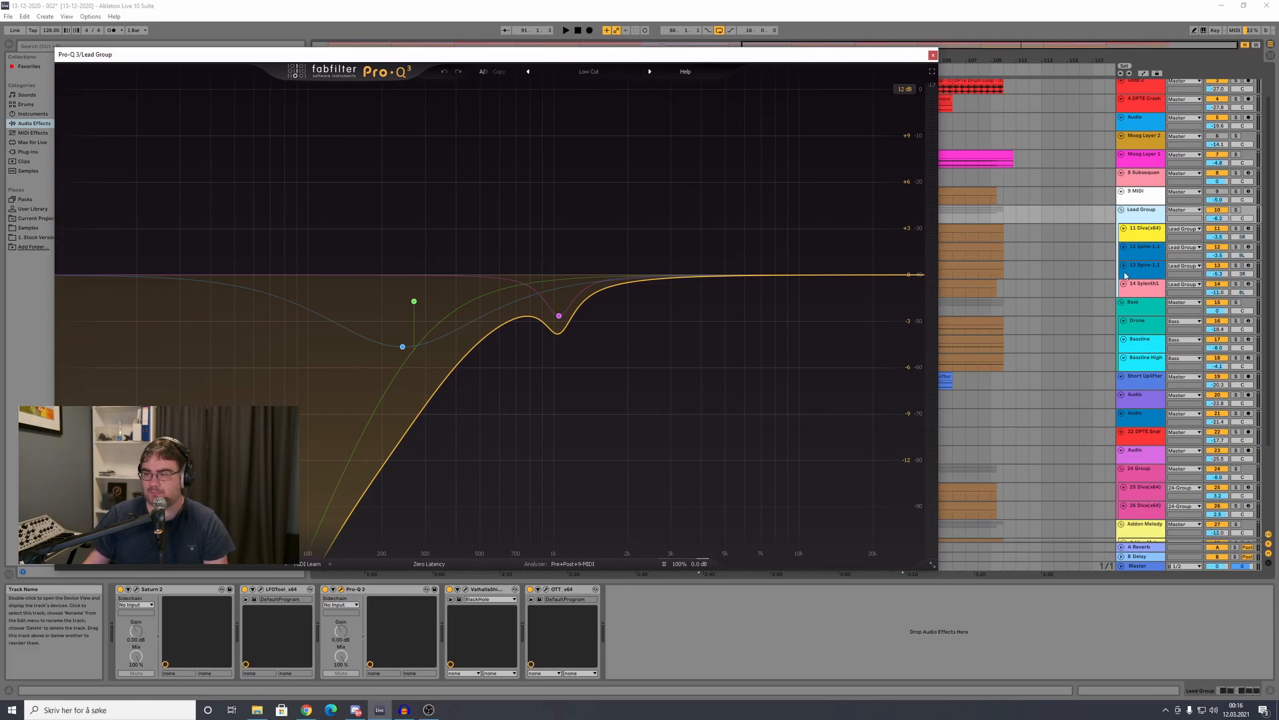
left_click(1148, 305)
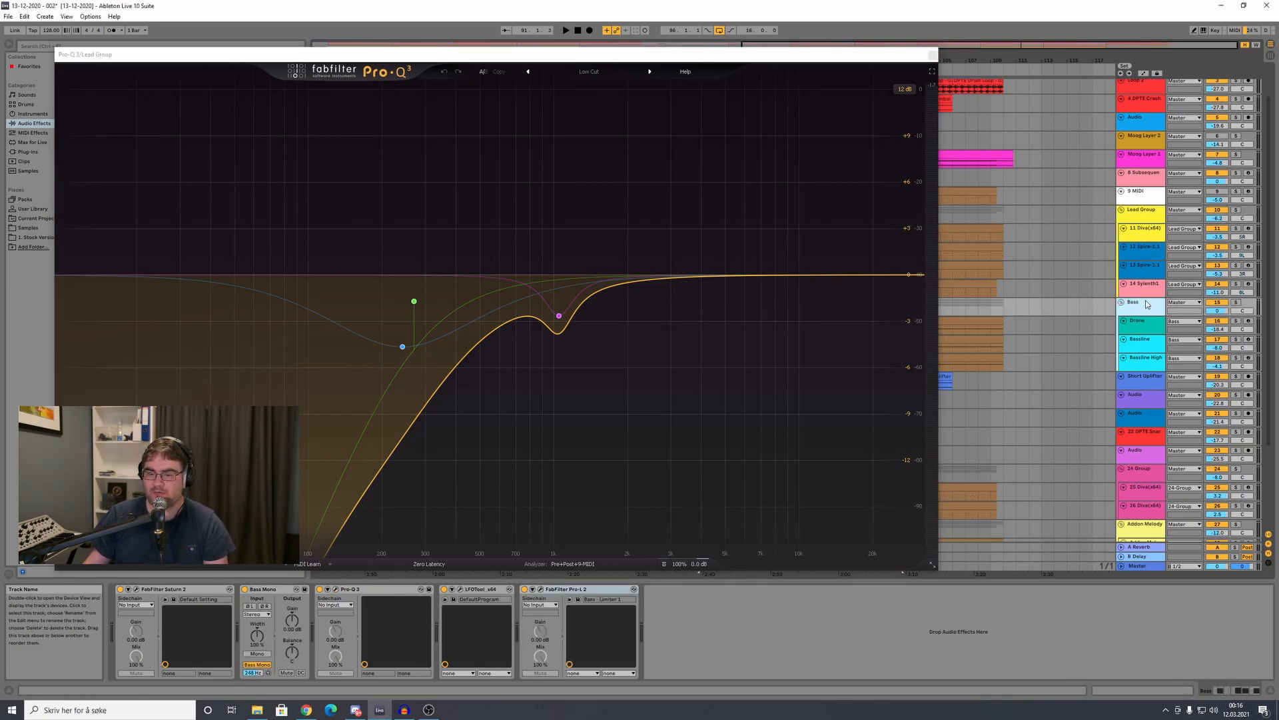
left_click(335, 589)
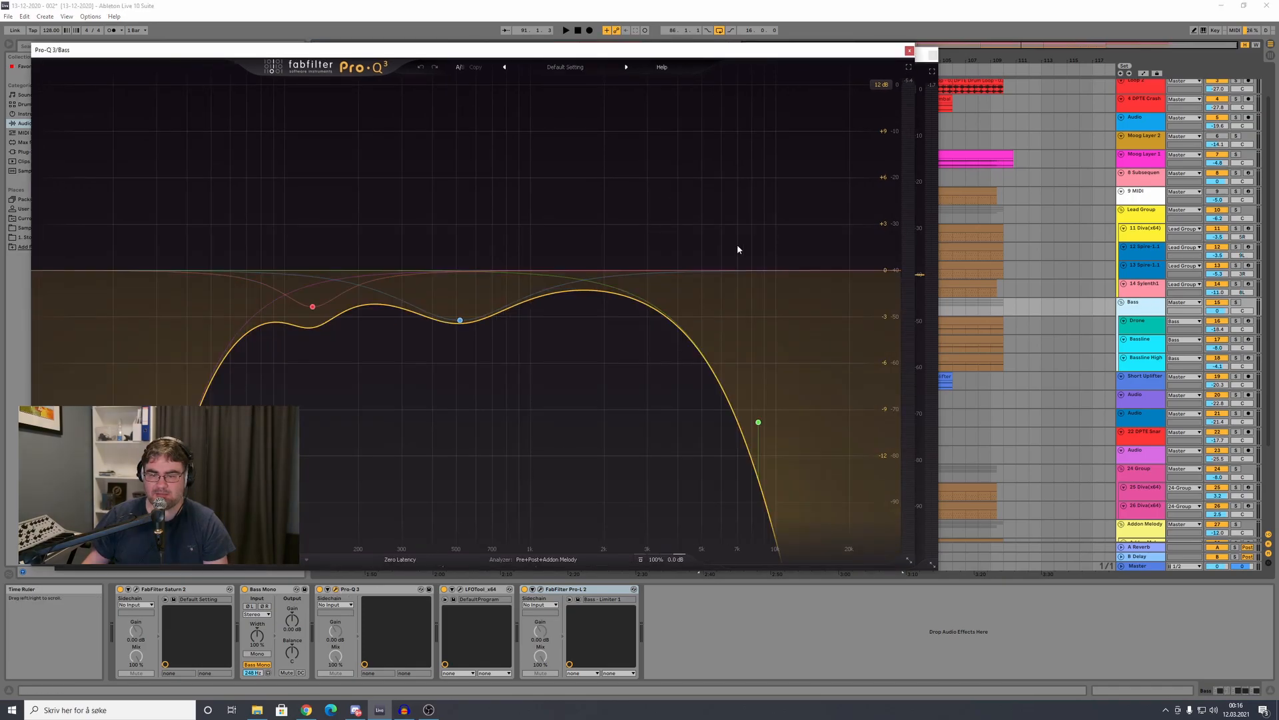
Step: Rearrange the two Pro-Q 3 windows so the Lead Group's sits in front with the Bass group's offset behind it
left_click_drag(750, 52, 1067, 127)
left_click_drag(807, 58, 816, 65)
left_click_drag(146, 60, 363, 77)
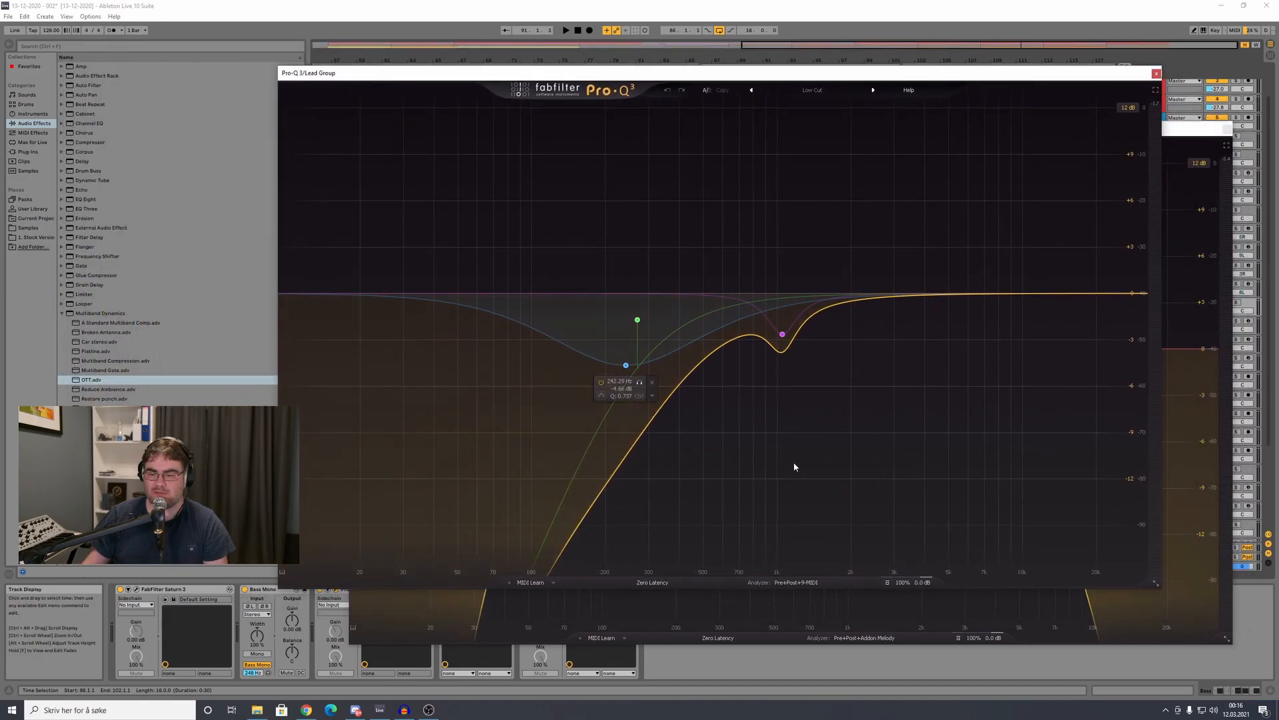
Step: Set the external spectrum in the Lead Group's Pro-Q 3 analyzer to Bass
left_click(787, 584)
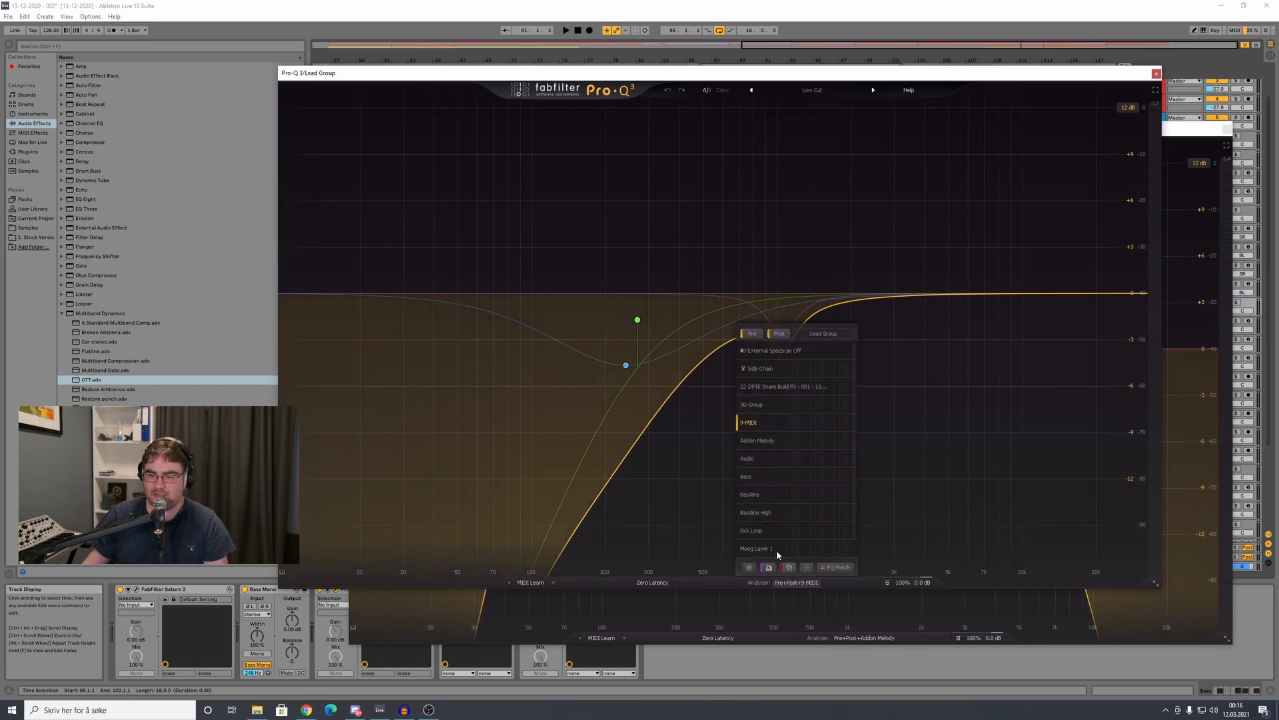
left_click_drag(1193, 132, 1209, 133)
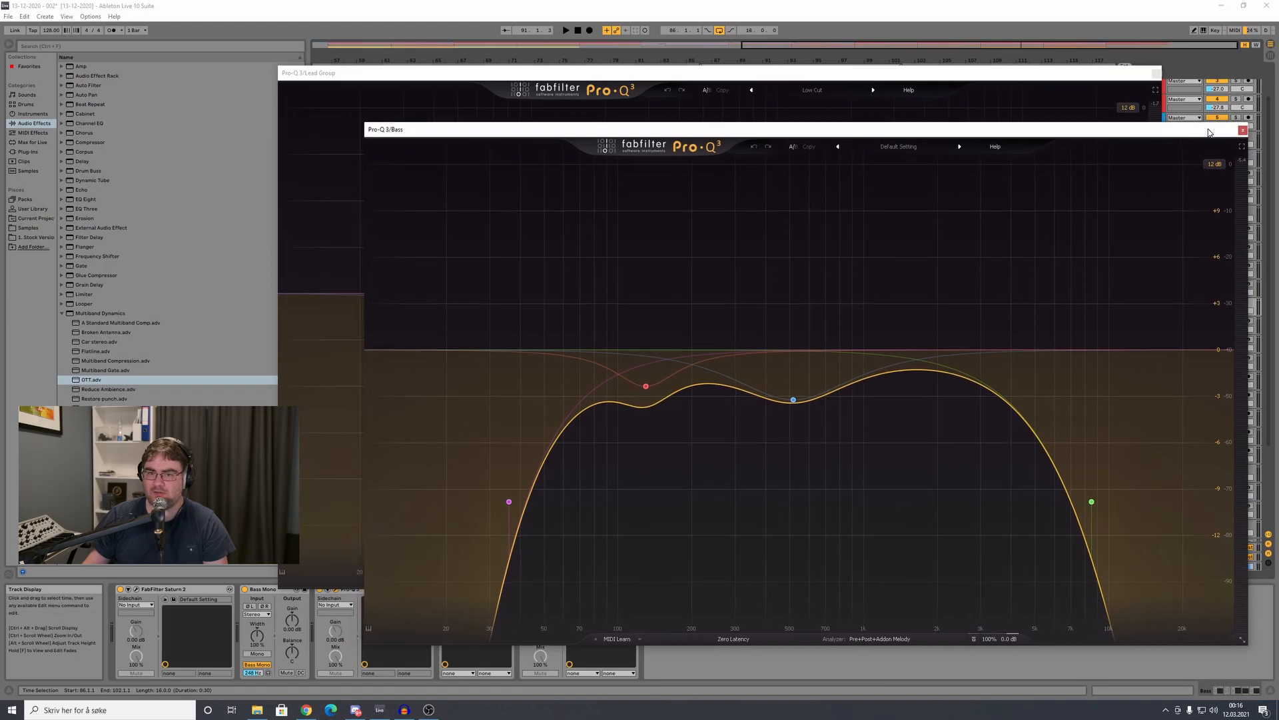
left_click_drag(395, 130, 392, 130)
left_click(445, 82)
mouse_move(786, 583)
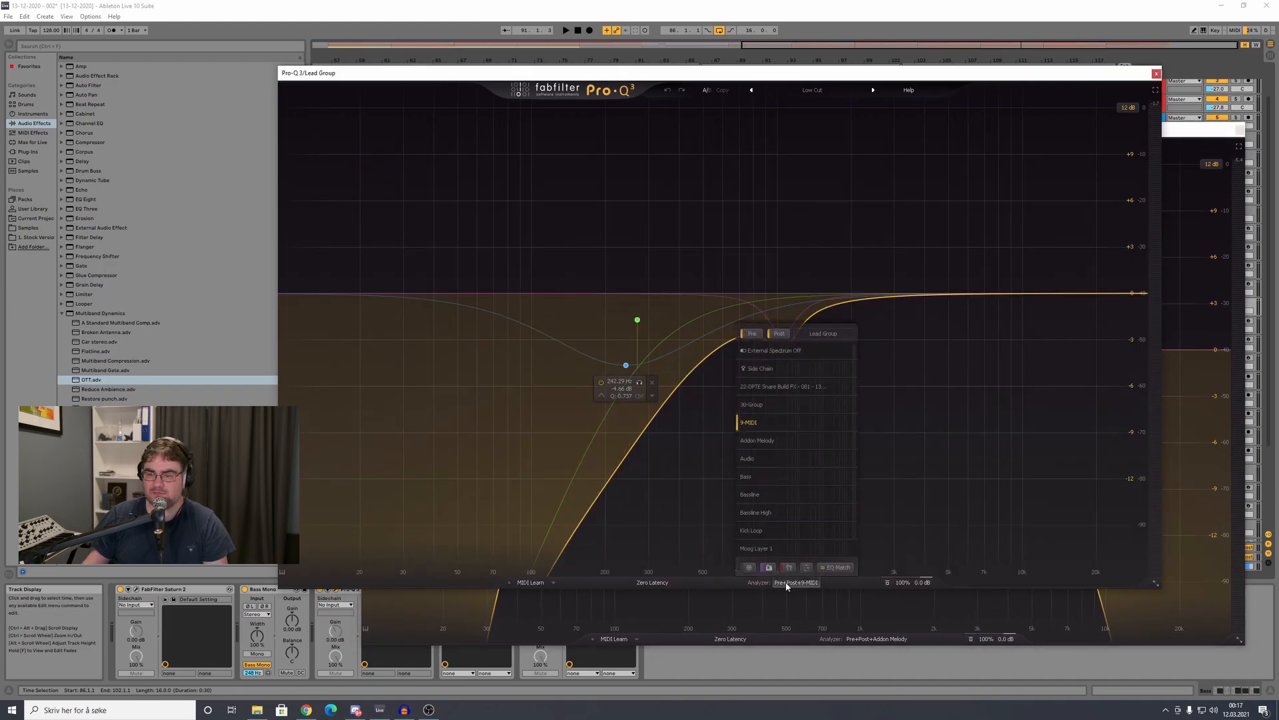
left_click(746, 477)
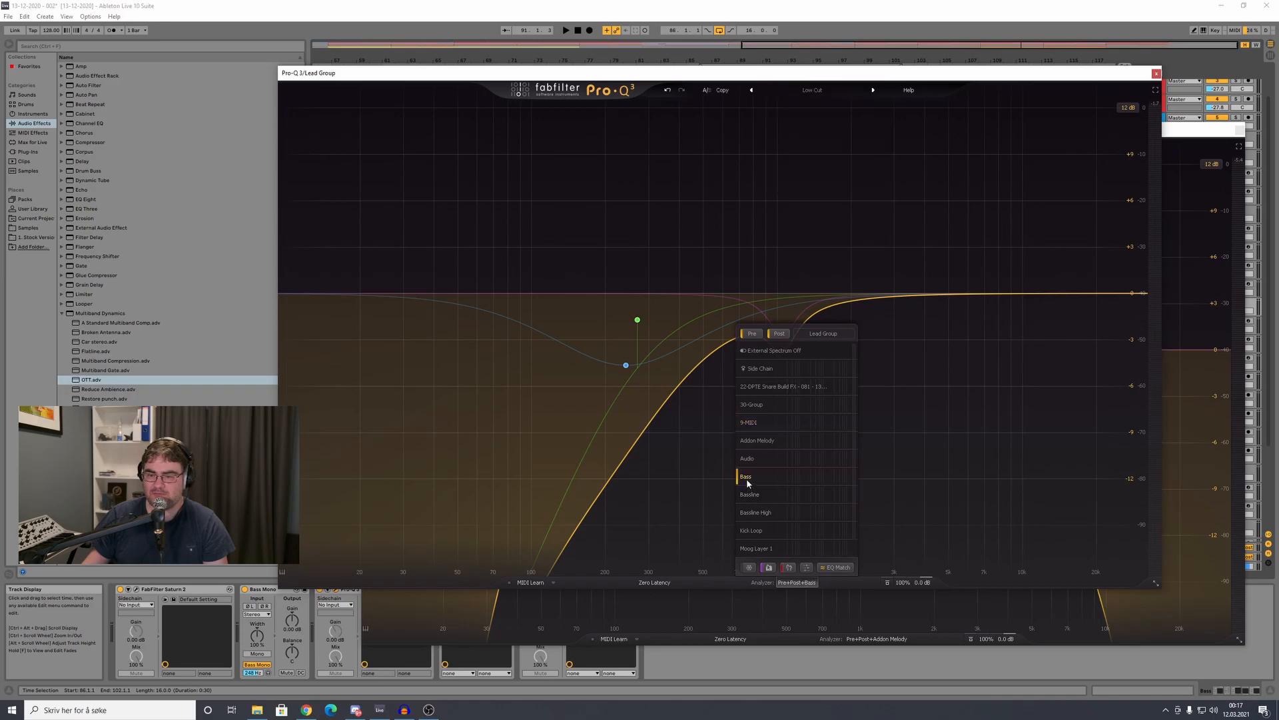
Step: Move the Lead Group and Bass Pro-Q 3 windows apart and close both
left_click_drag(926, 69, 935, 199)
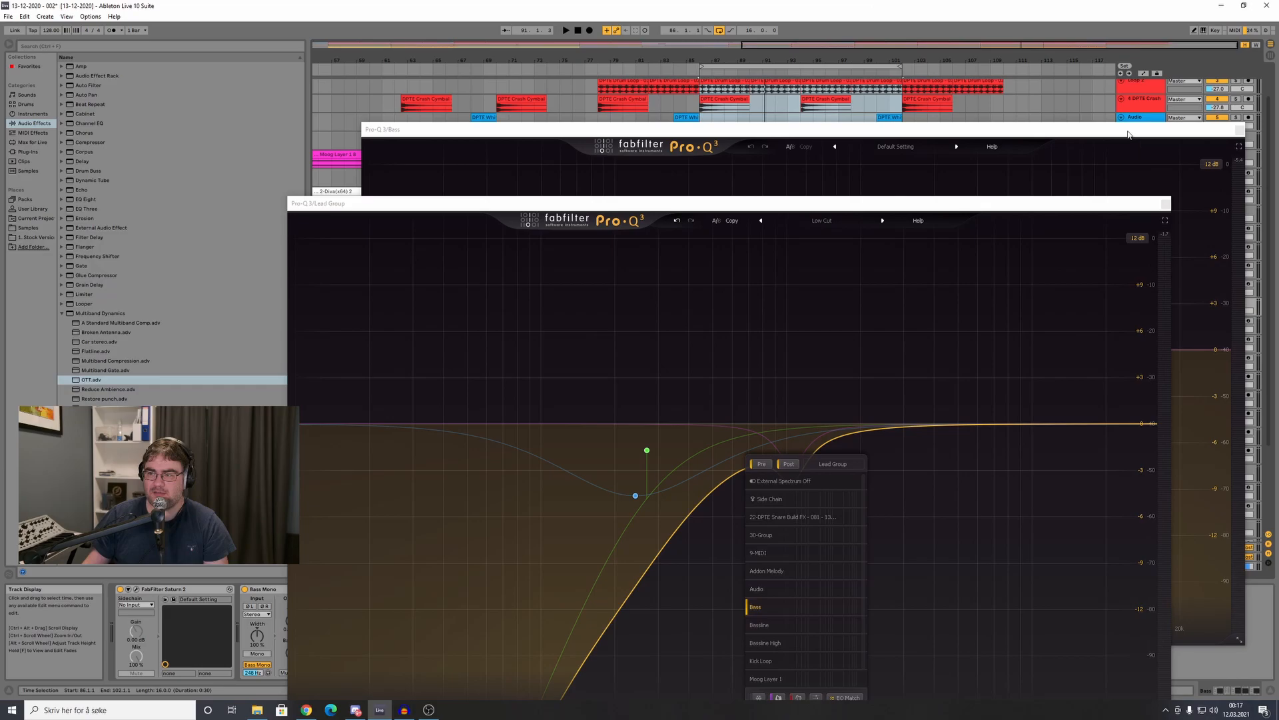
left_click_drag(1129, 132, 765, 99)
left_click(1165, 204)
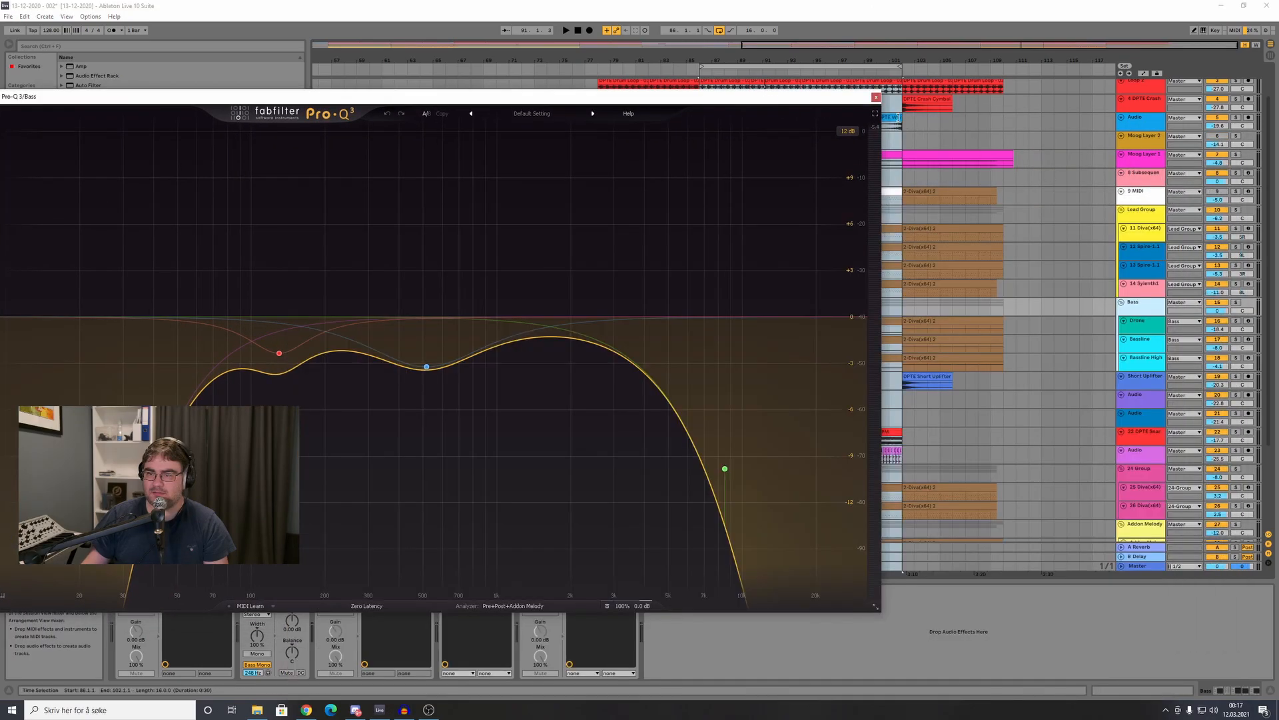
left_click(877, 96)
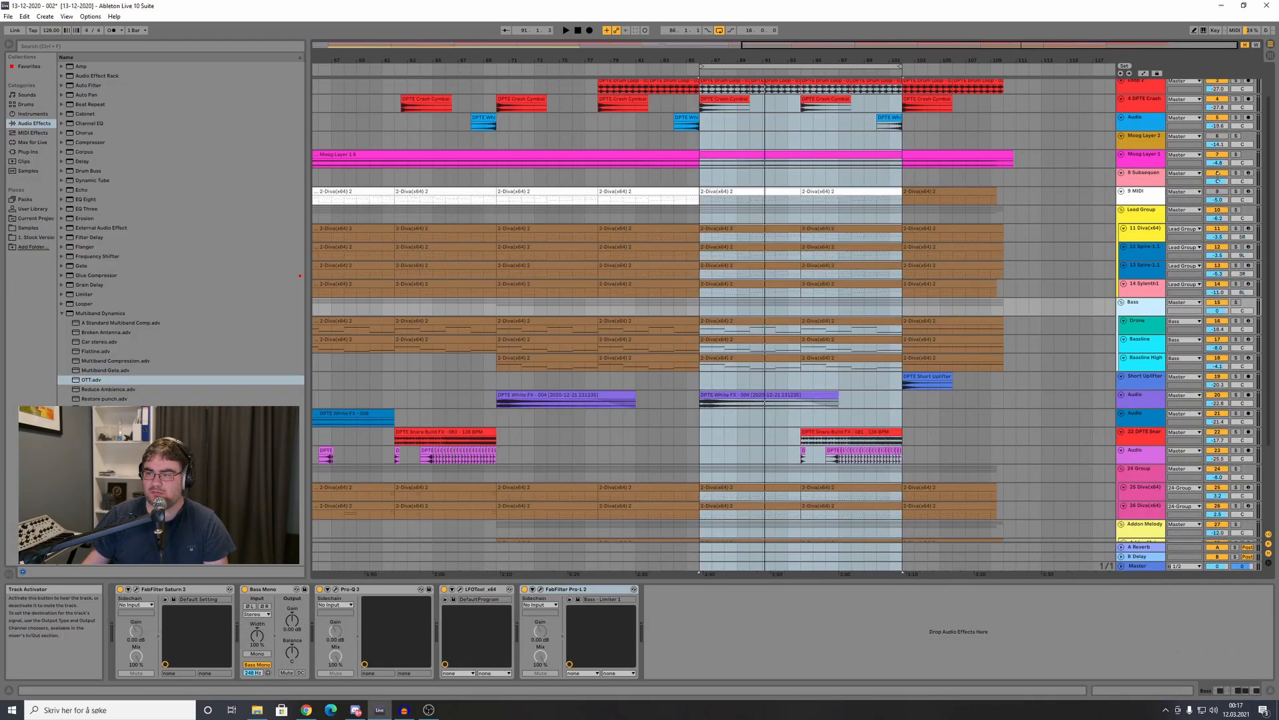
Step: Solo the Lead Group and the Bass group, and play the looped section with the Lead Group's Pro-Q 3 open
left_click(1236, 210)
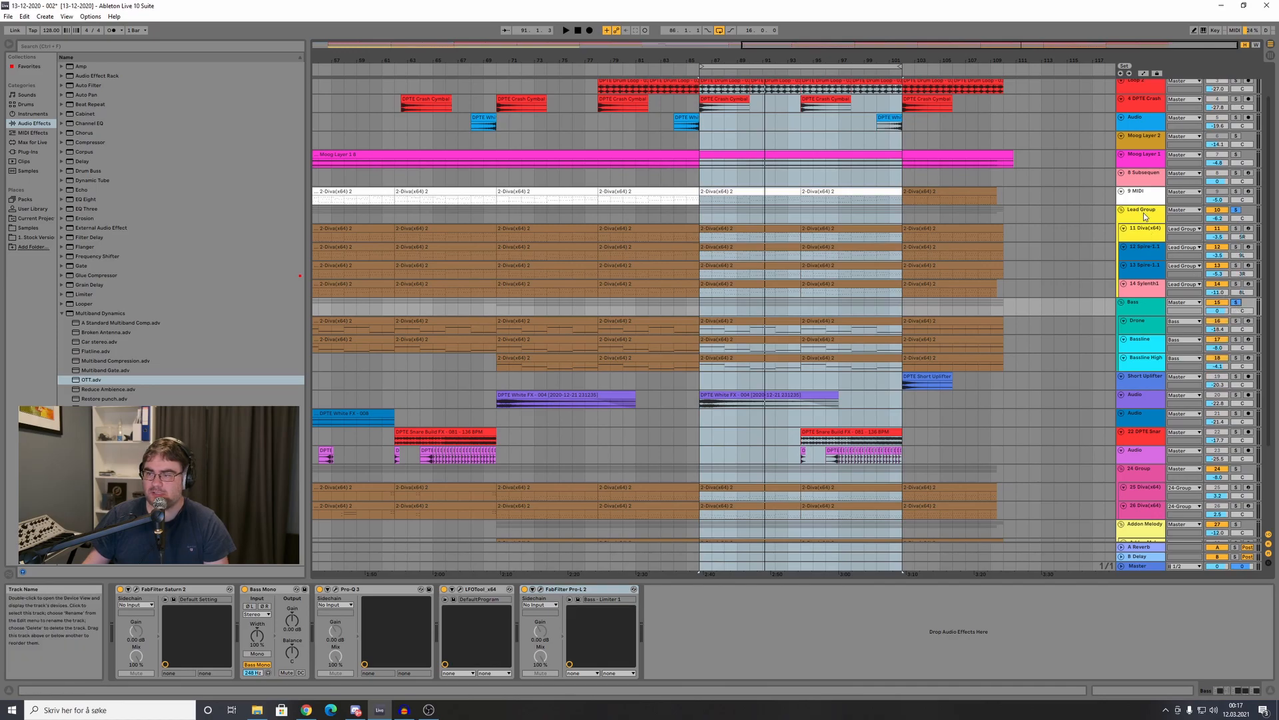
key("space")
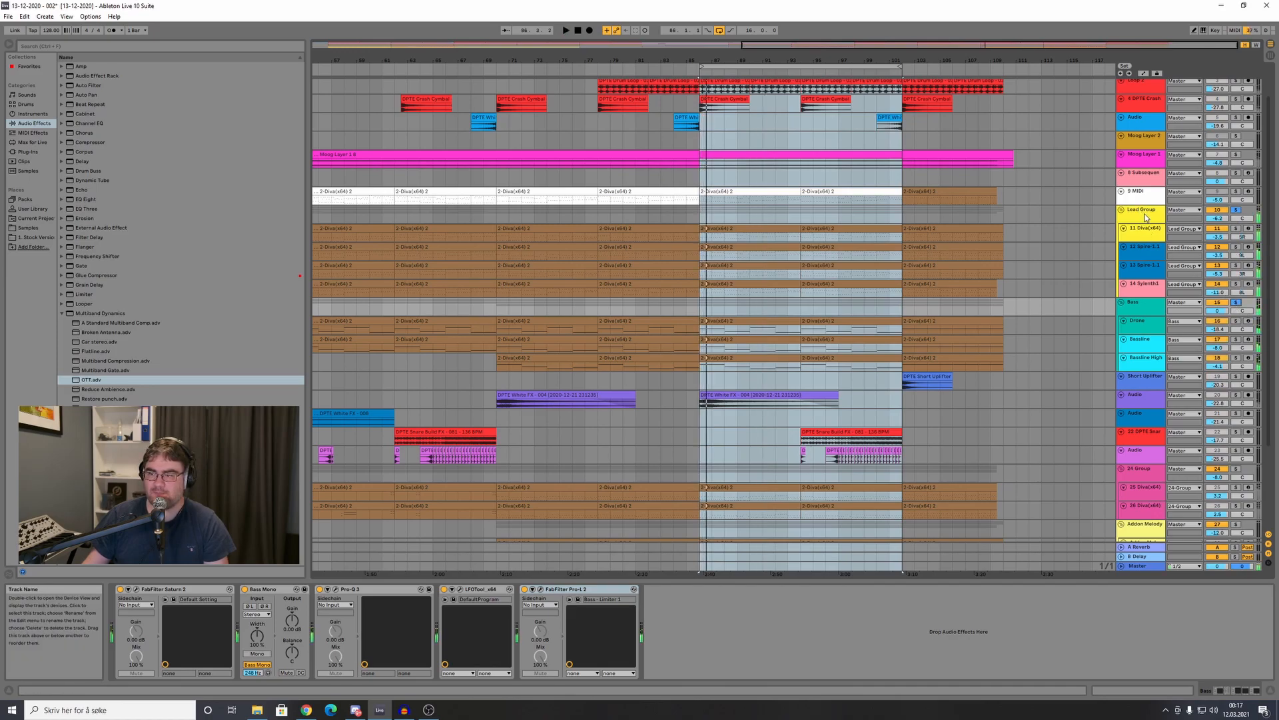
left_click(1145, 214)
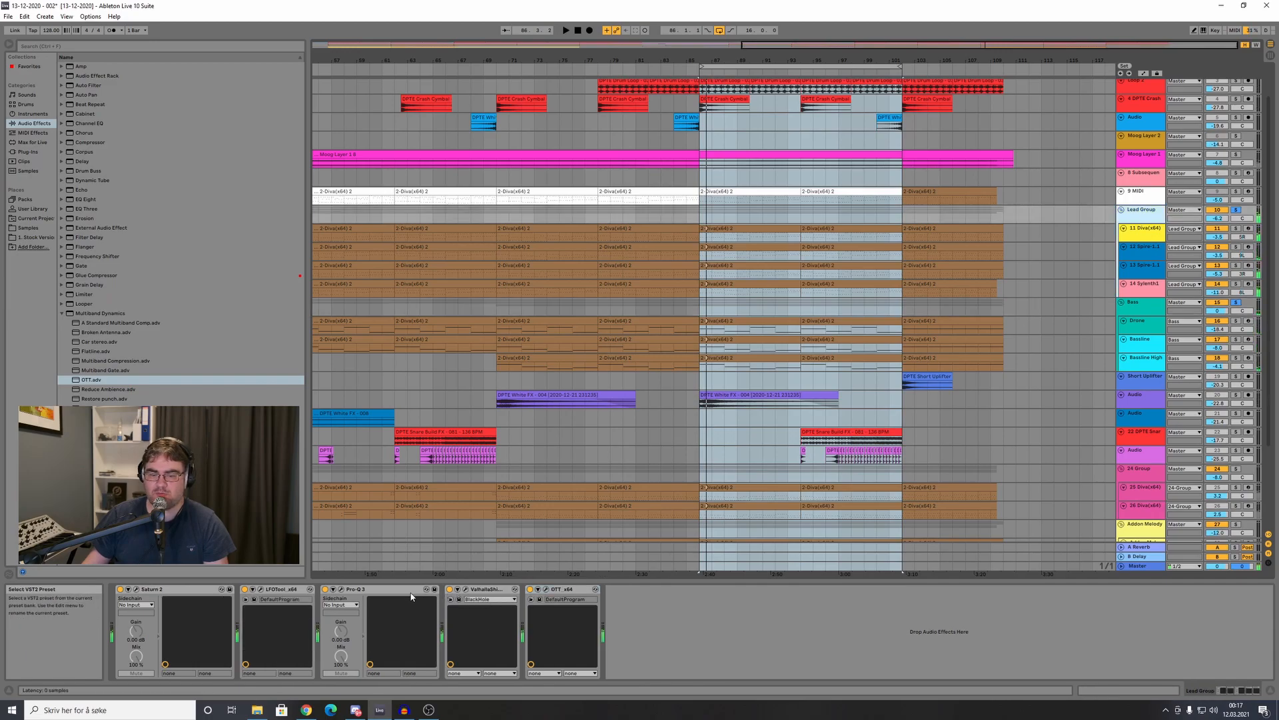
left_click(341, 590)
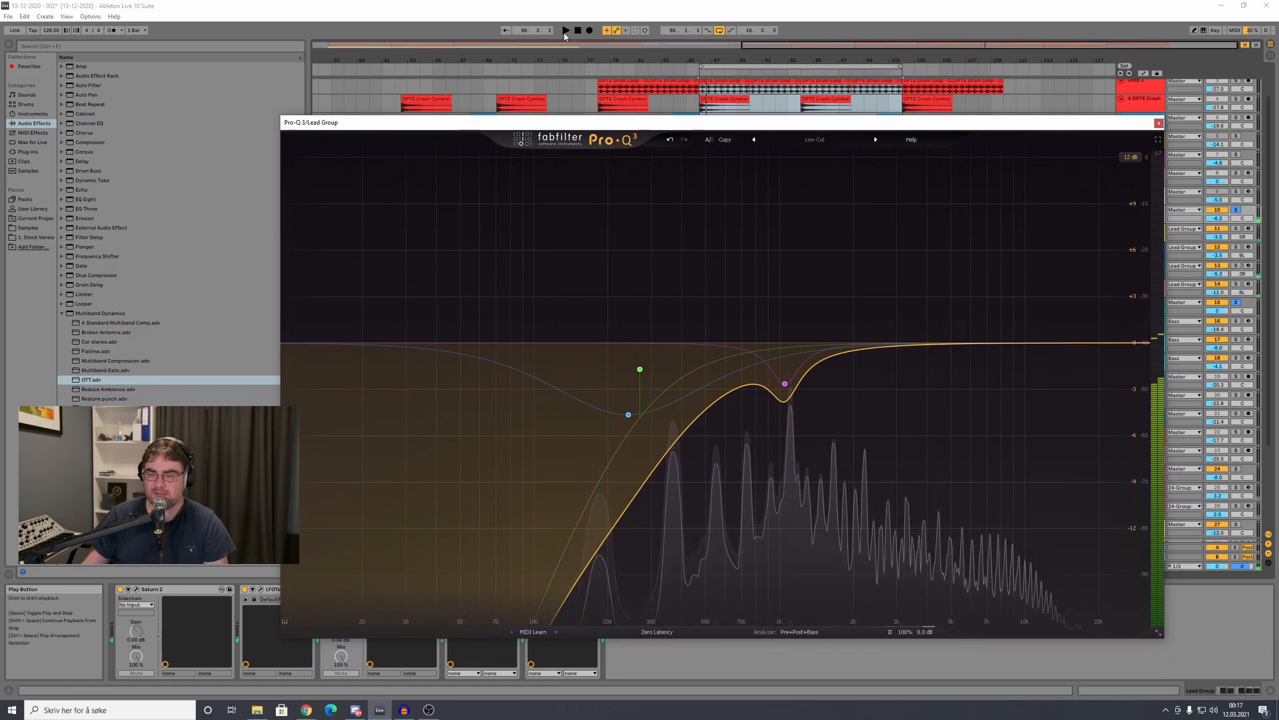
left_click(801, 647)
key("space")
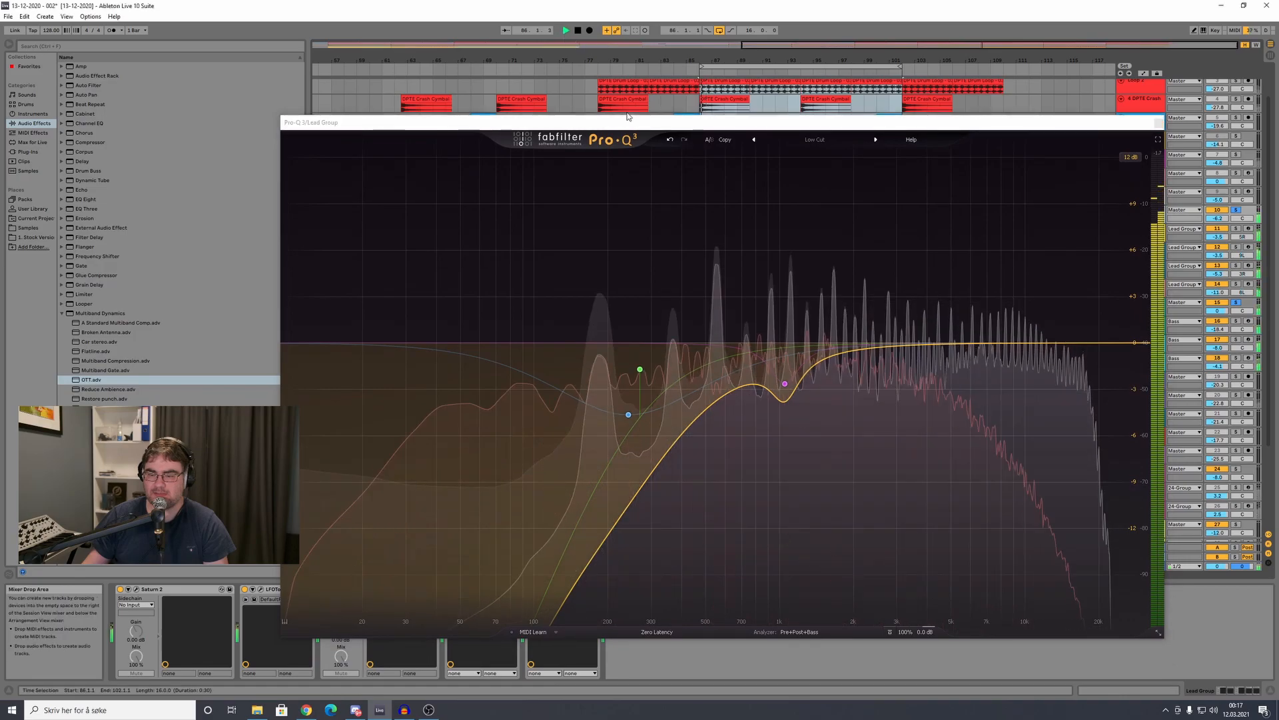
Step: Compare the Bass spectrum with the Lead Group's spectrum in the Pro-Q 3 analyzer while playing and stopping the loop
left_click(799, 632)
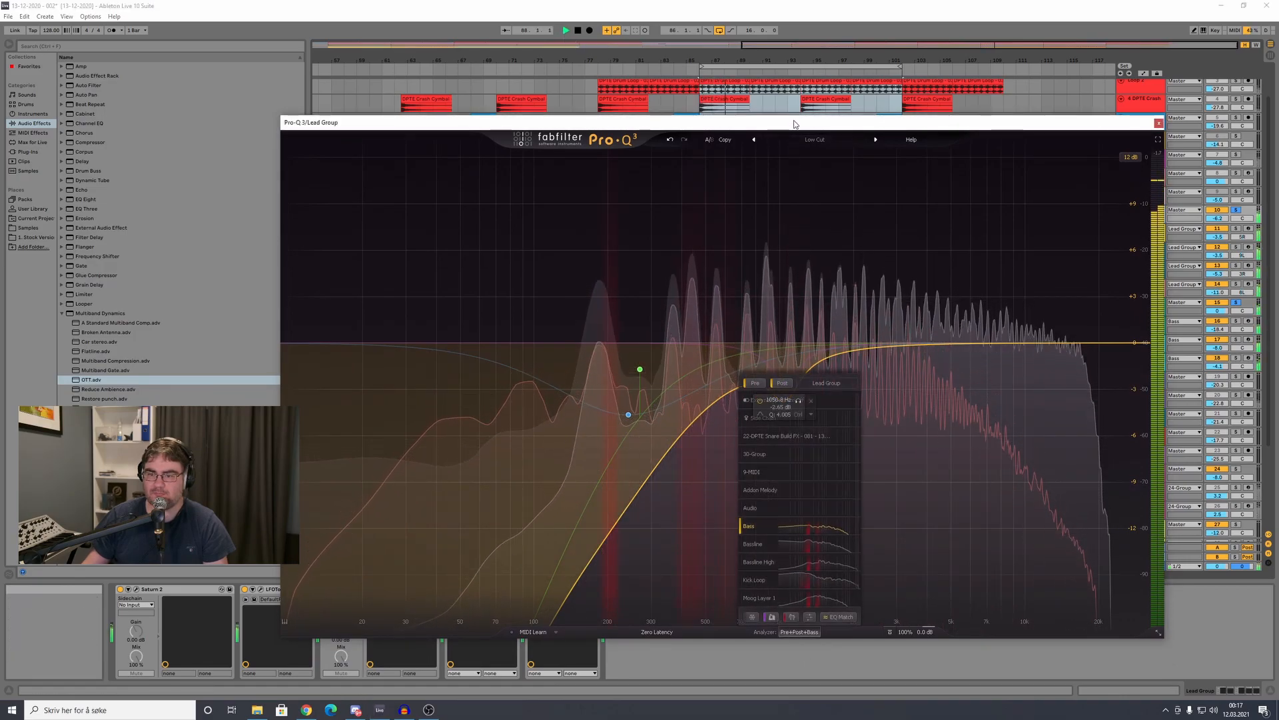
left_click_drag(787, 144, 846, 85)
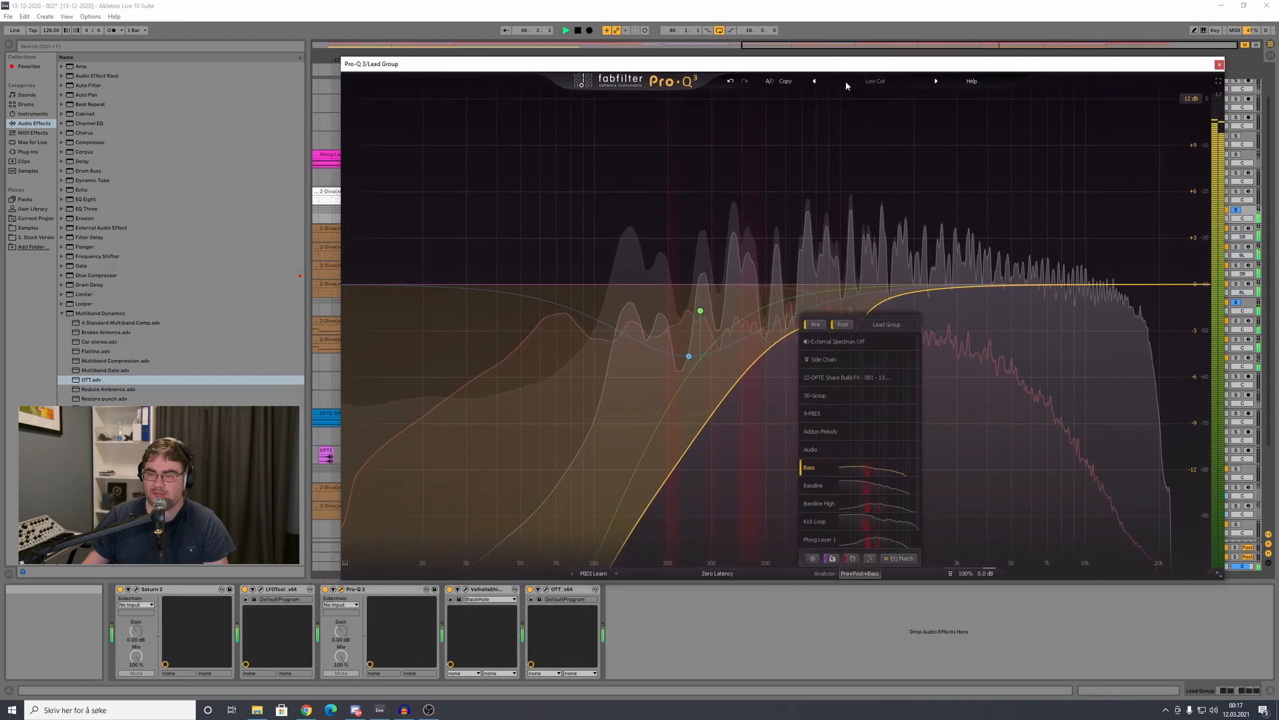
left_click(861, 573)
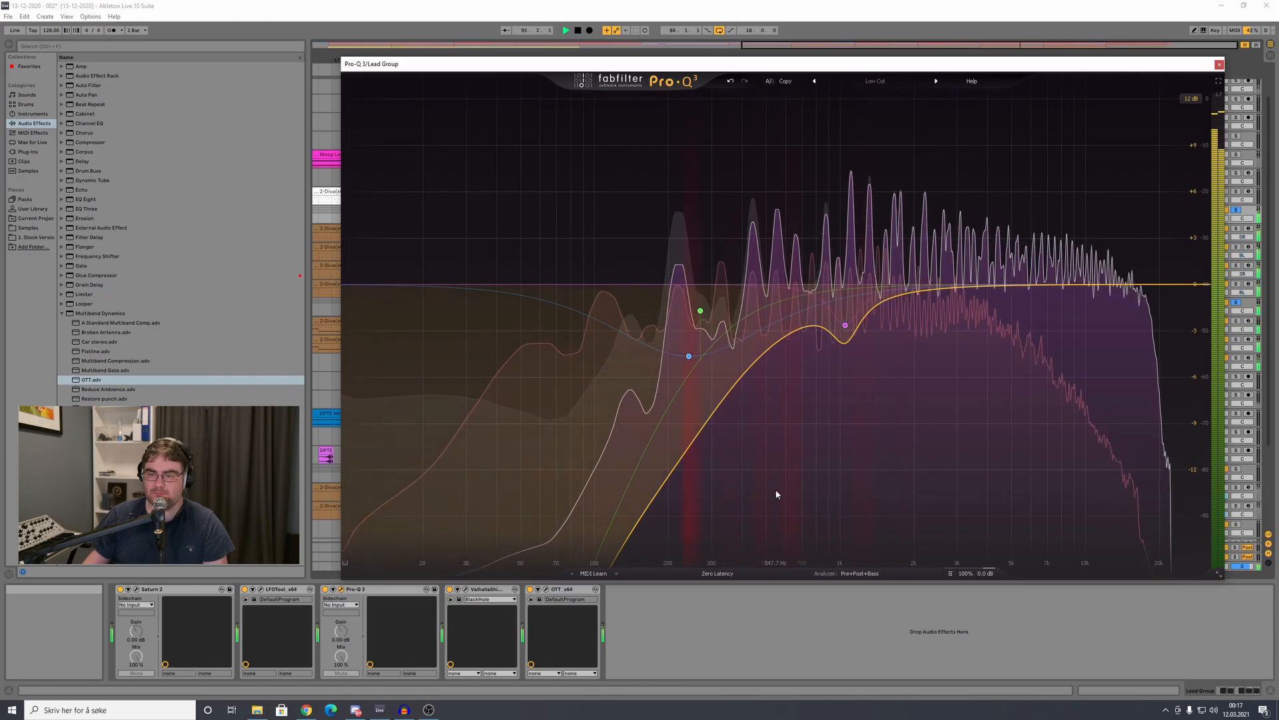
key("space")
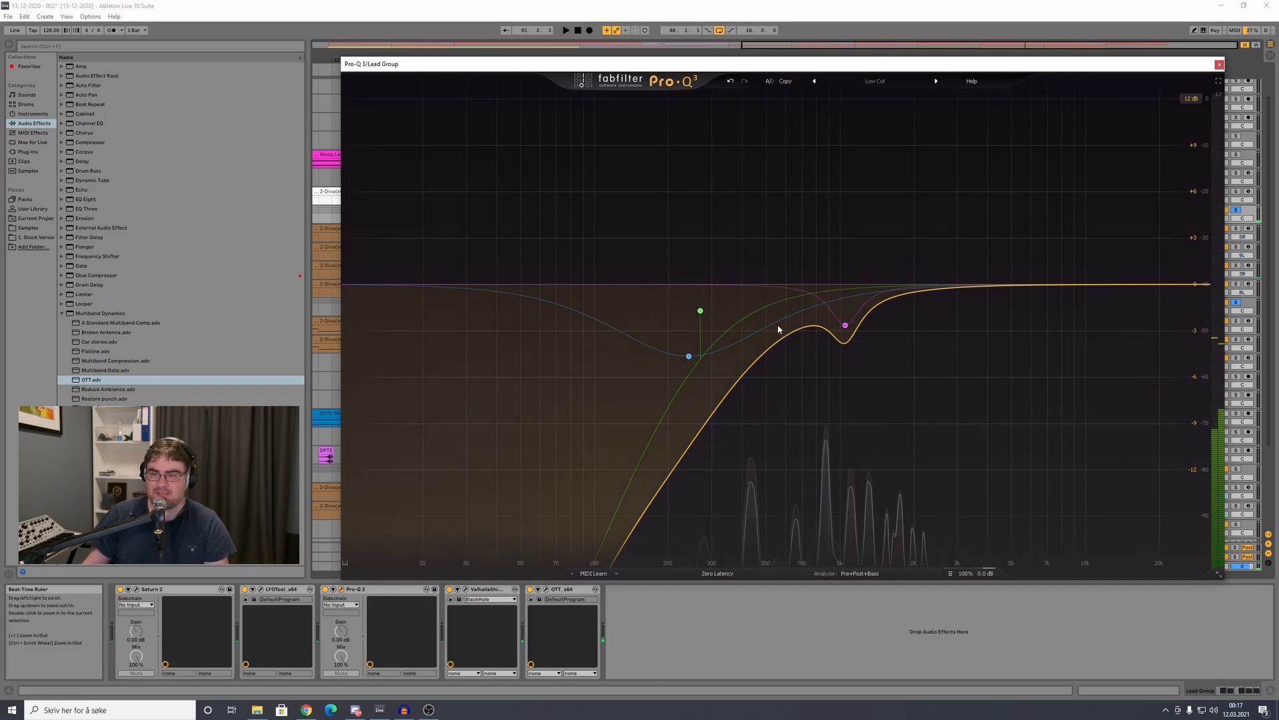
key("space")
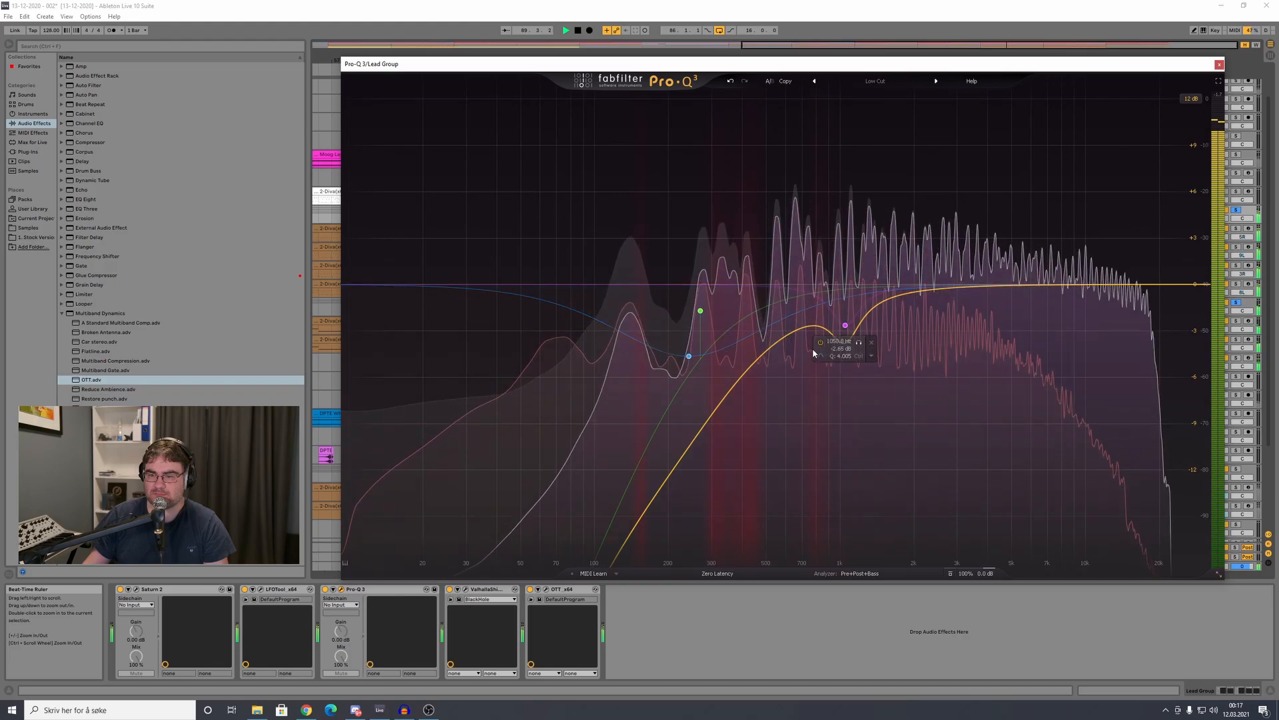
key("space")
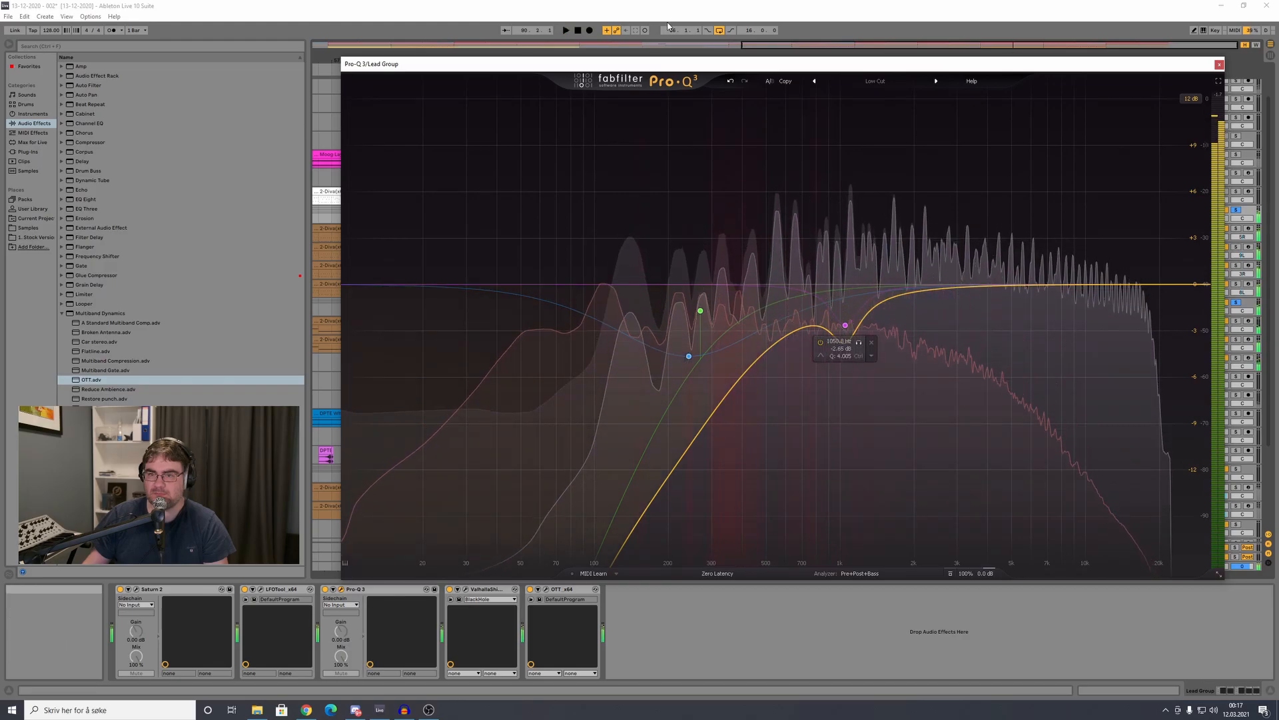
Step: Review the Lead Group's Pro-Q 3 curve once more and close its window
left_click(741, 4)
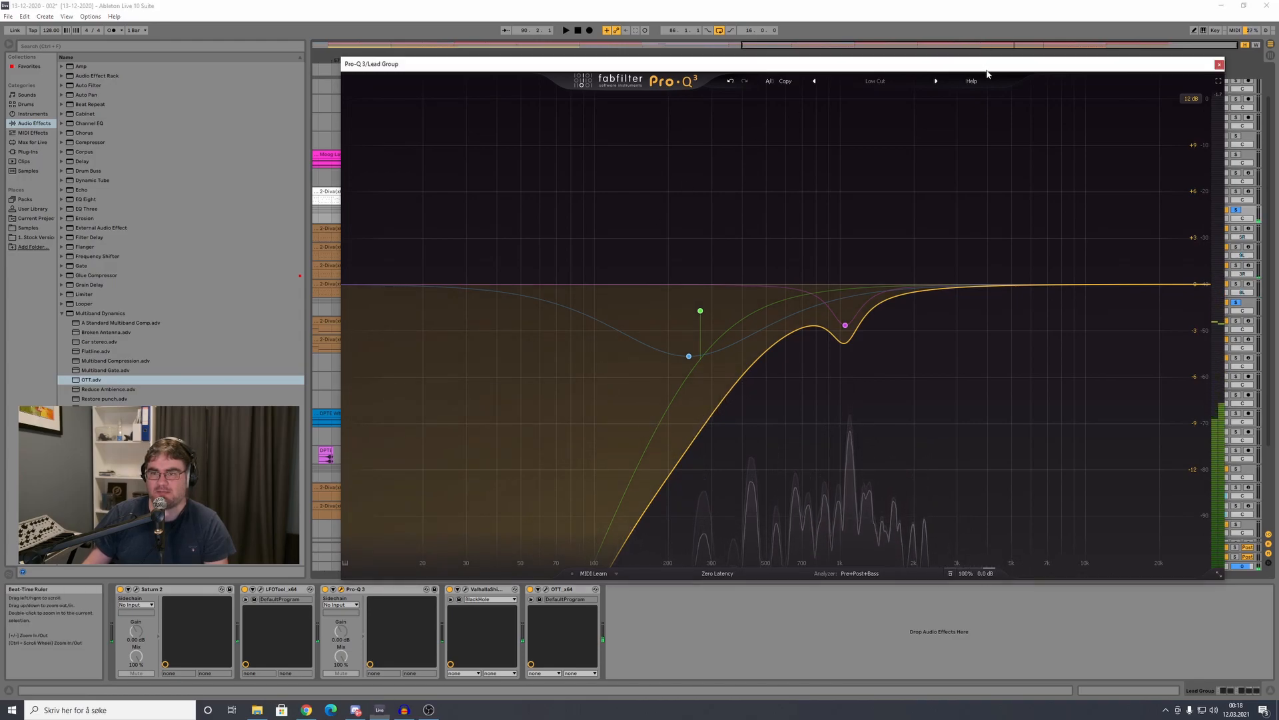
left_click_drag(988, 63, 877, 86)
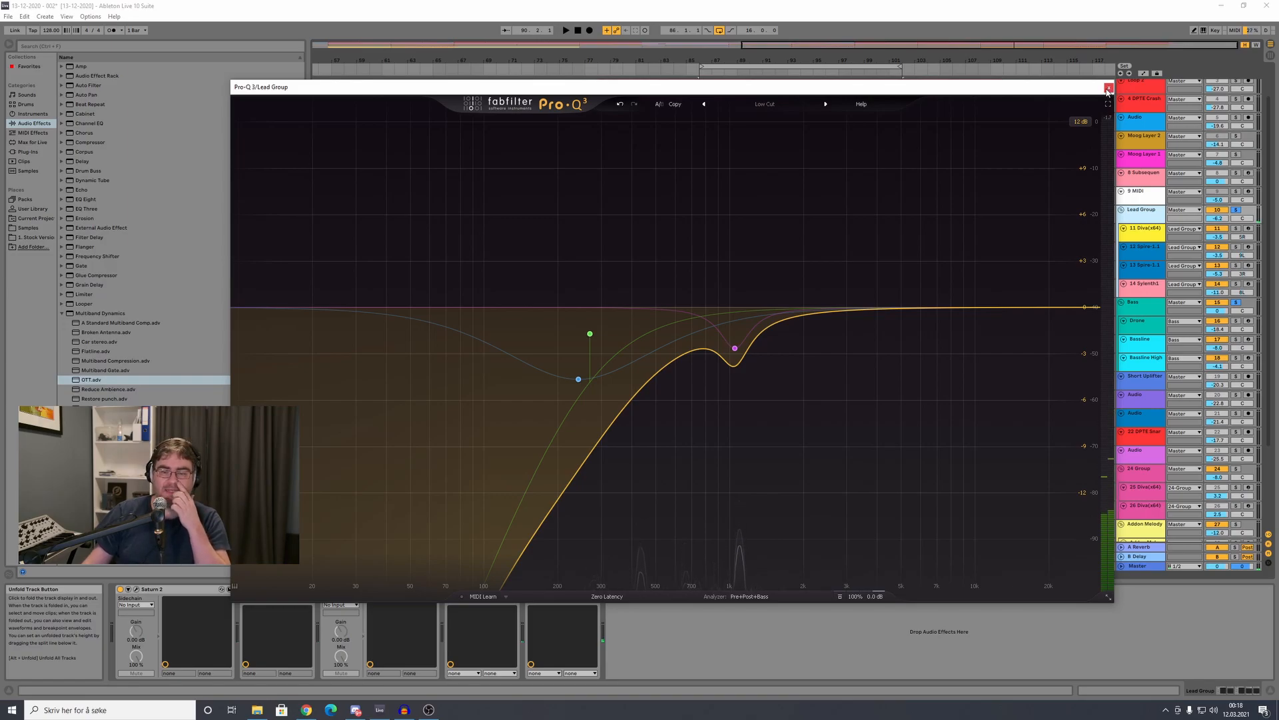
left_click_drag(1026, 91, 1118, 114)
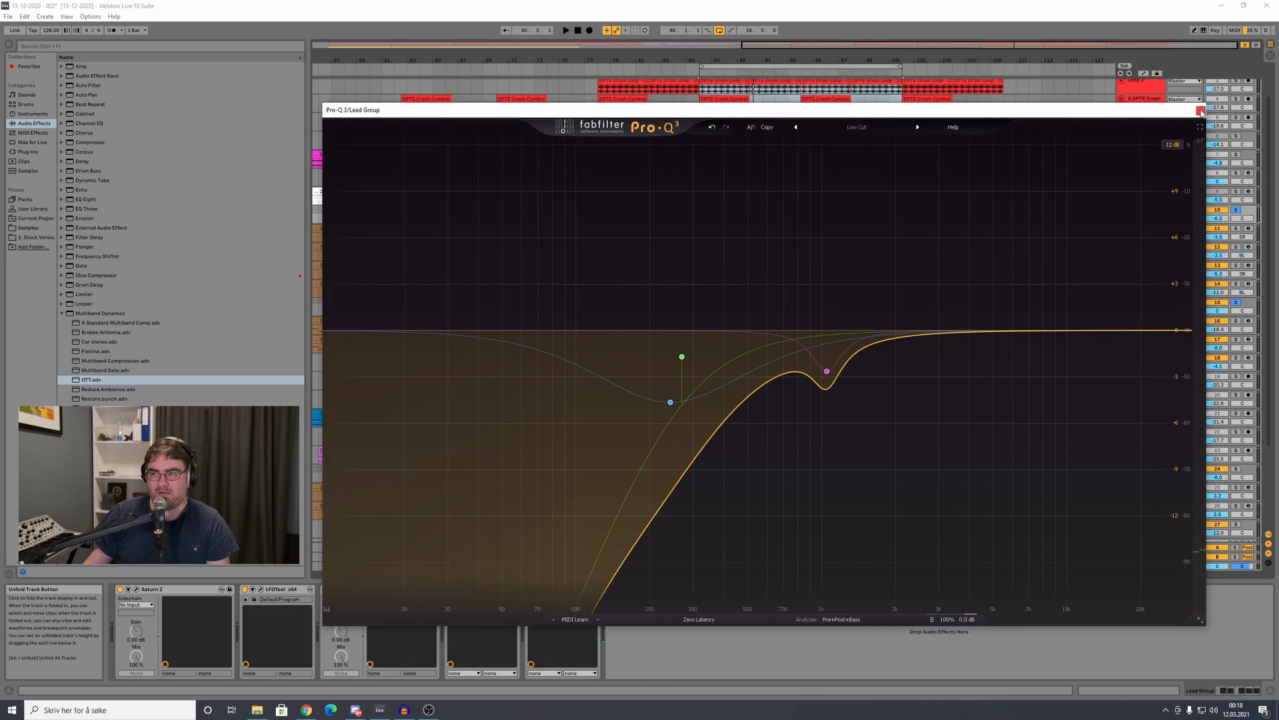
left_click(1201, 111)
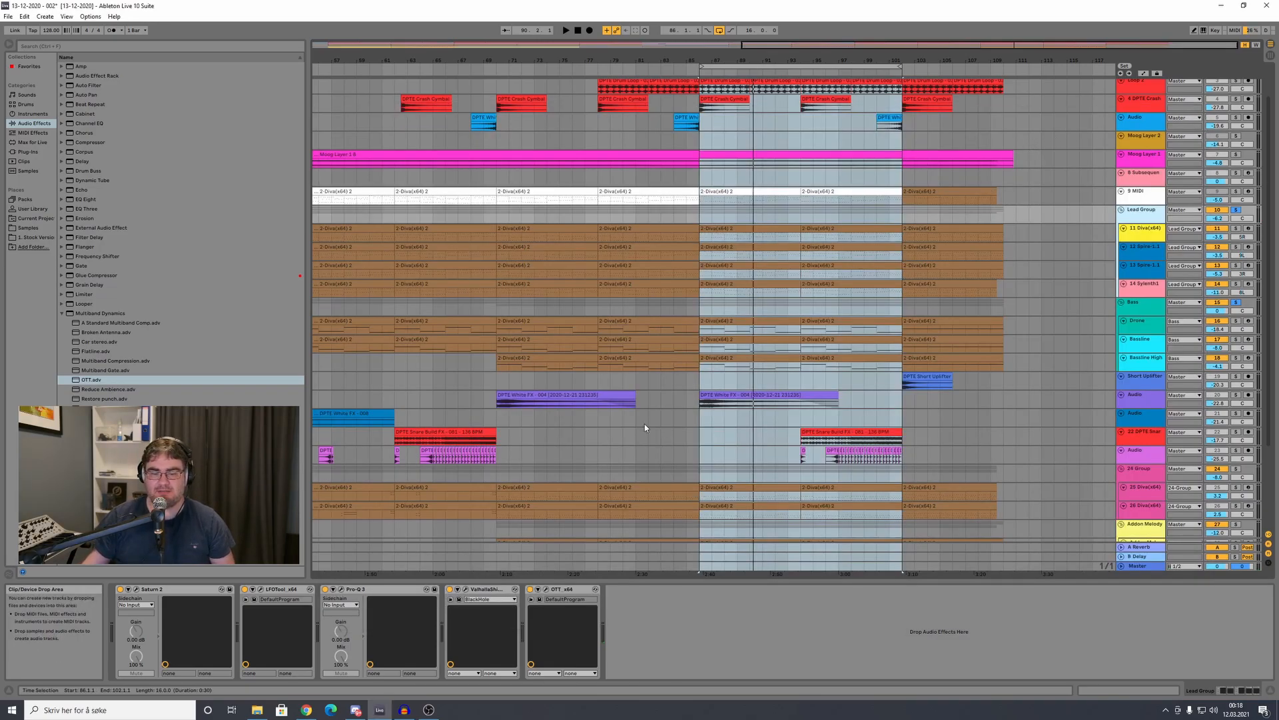
left_click(341, 592)
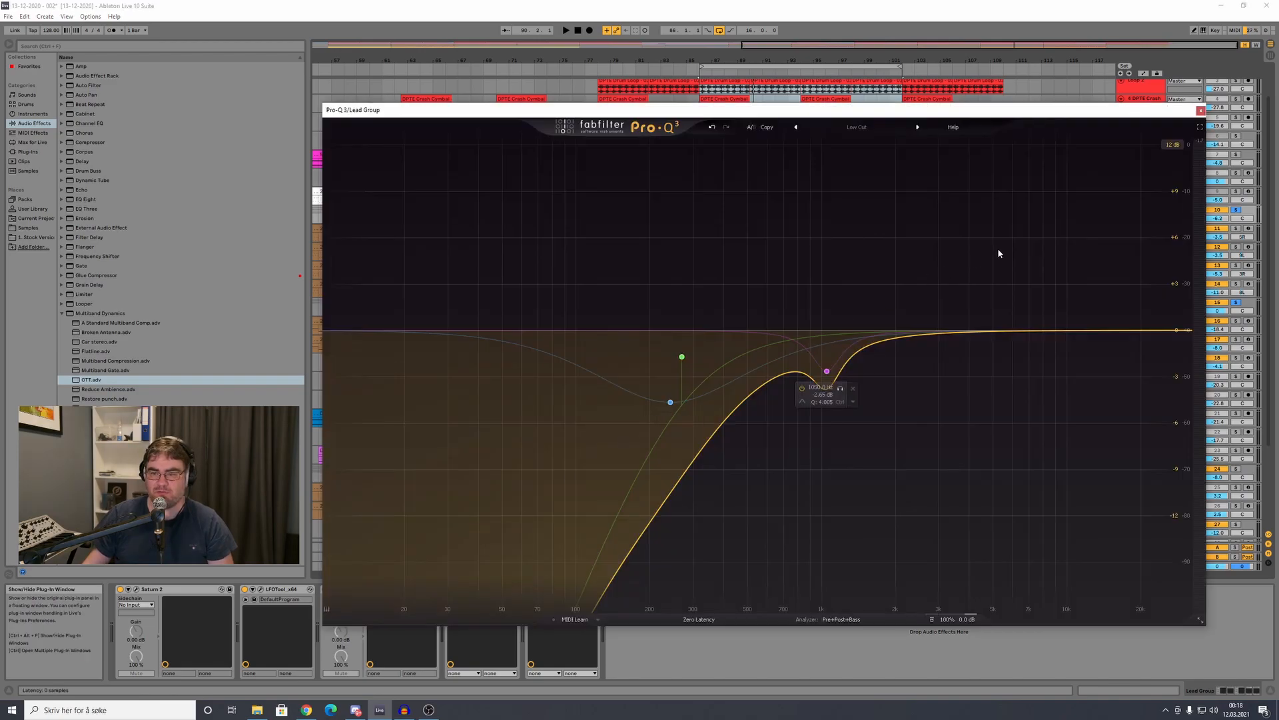
left_click_drag(1082, 115, 1021, 136)
left_click(1140, 134)
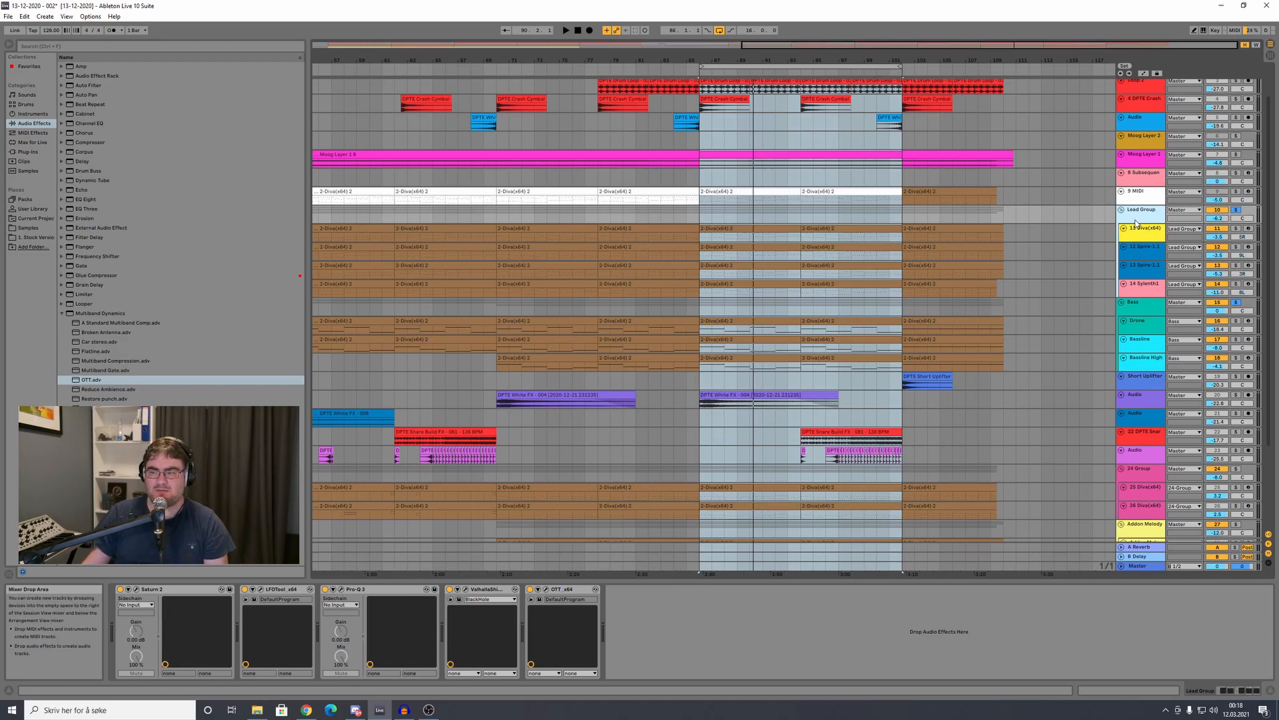
Step: Unsolo the Bass group and the Lead Group, and switch off Mono in the Master track's Utility device
left_click(1144, 309)
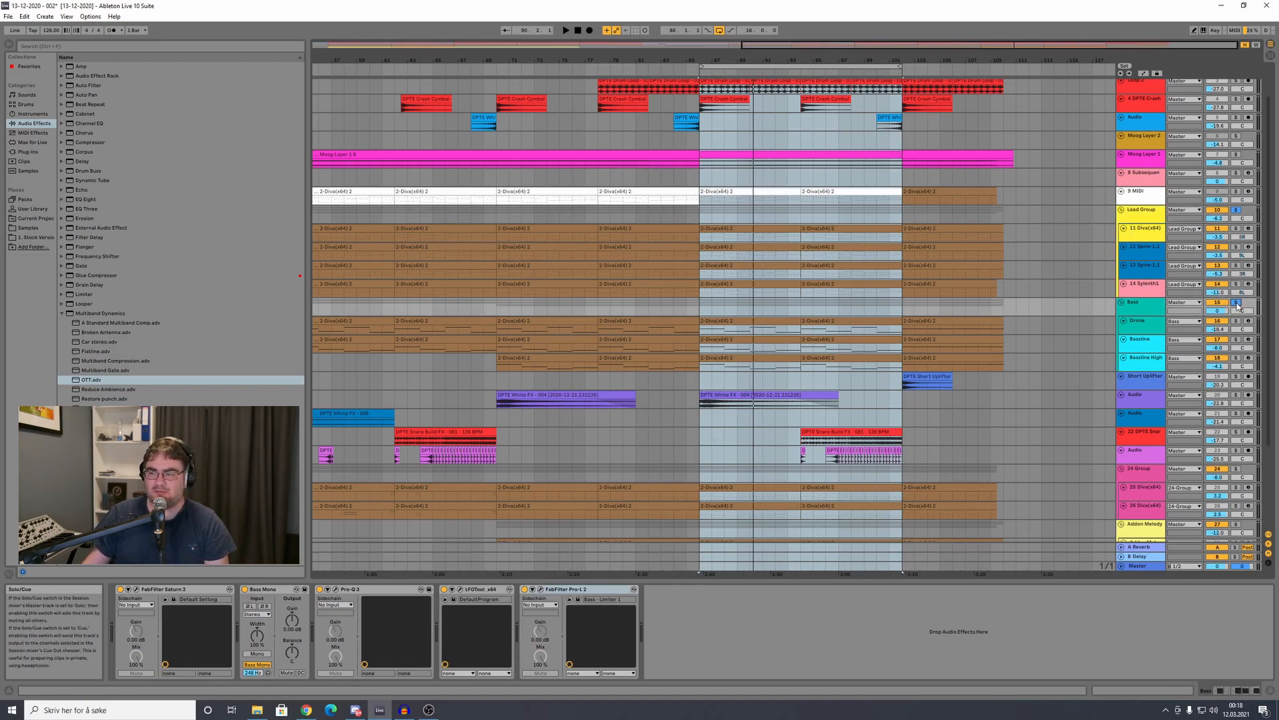
left_click(1171, 223)
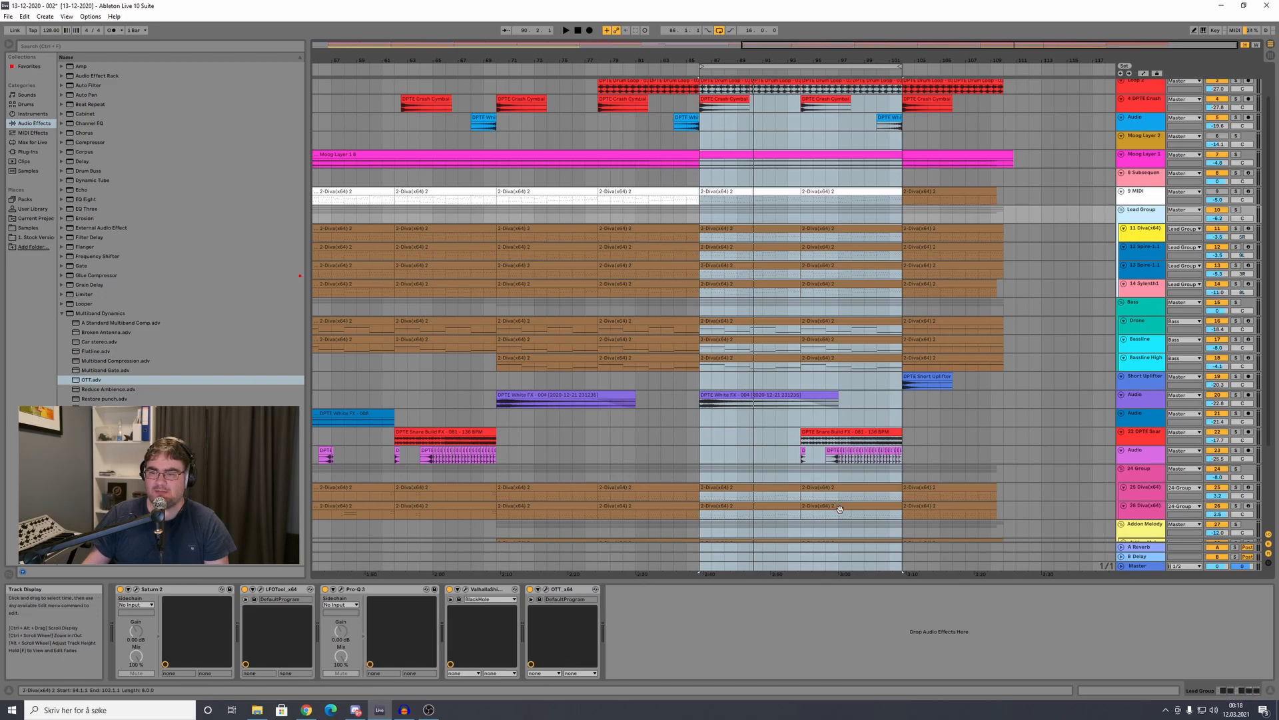
scroll(889, 416, "down", 5)
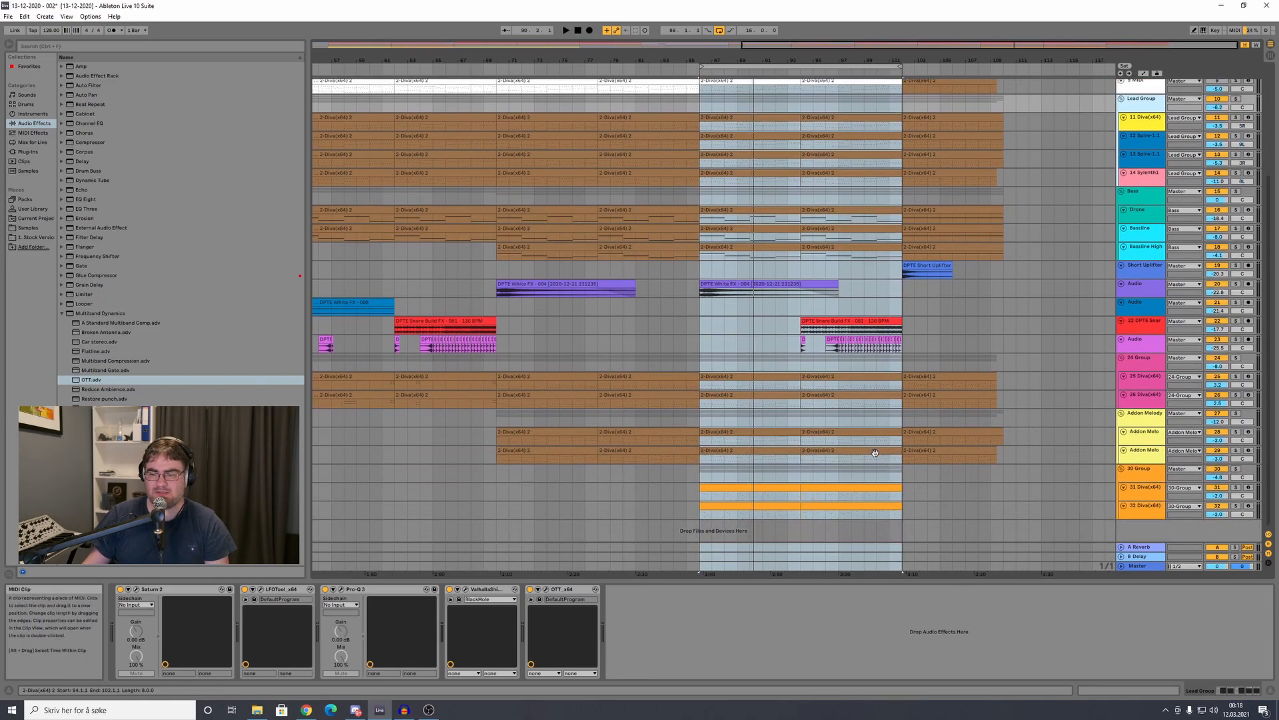
left_click(1138, 567)
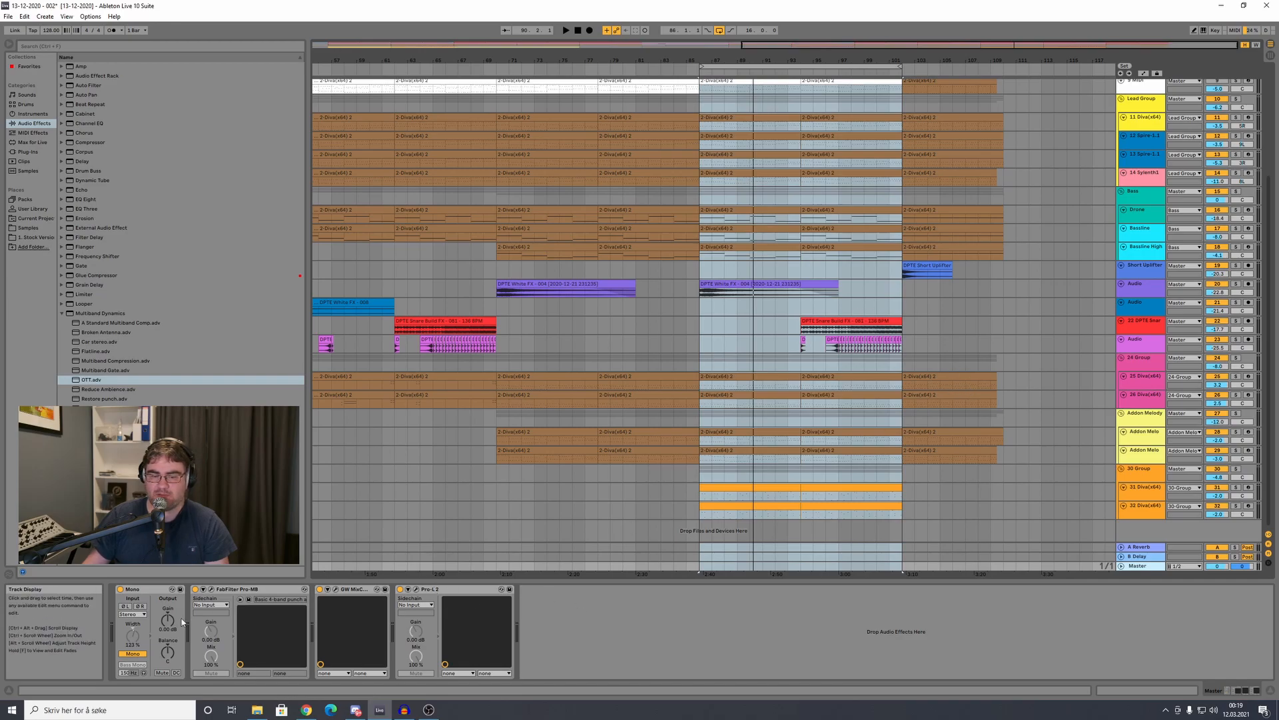
left_click(148, 589)
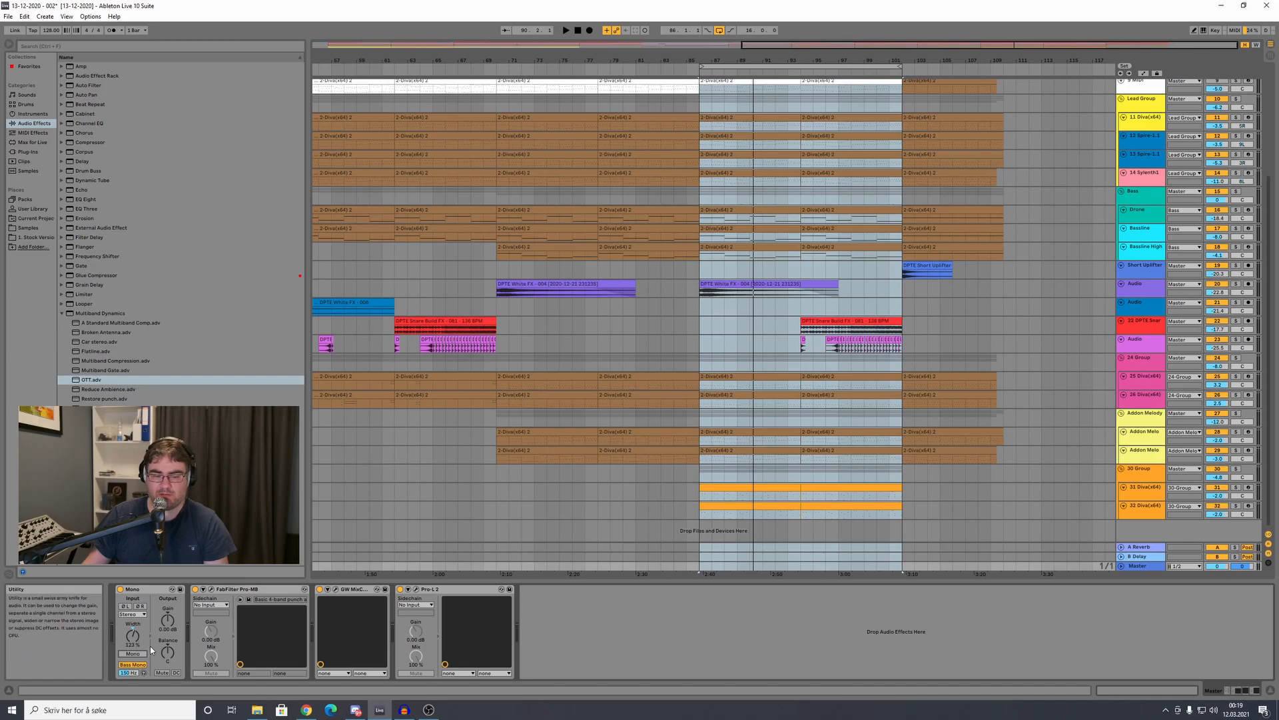
Step: Open the Master track's FabFilter Pro-MB to examine its multiband settings, and close its window
left_click(250, 591)
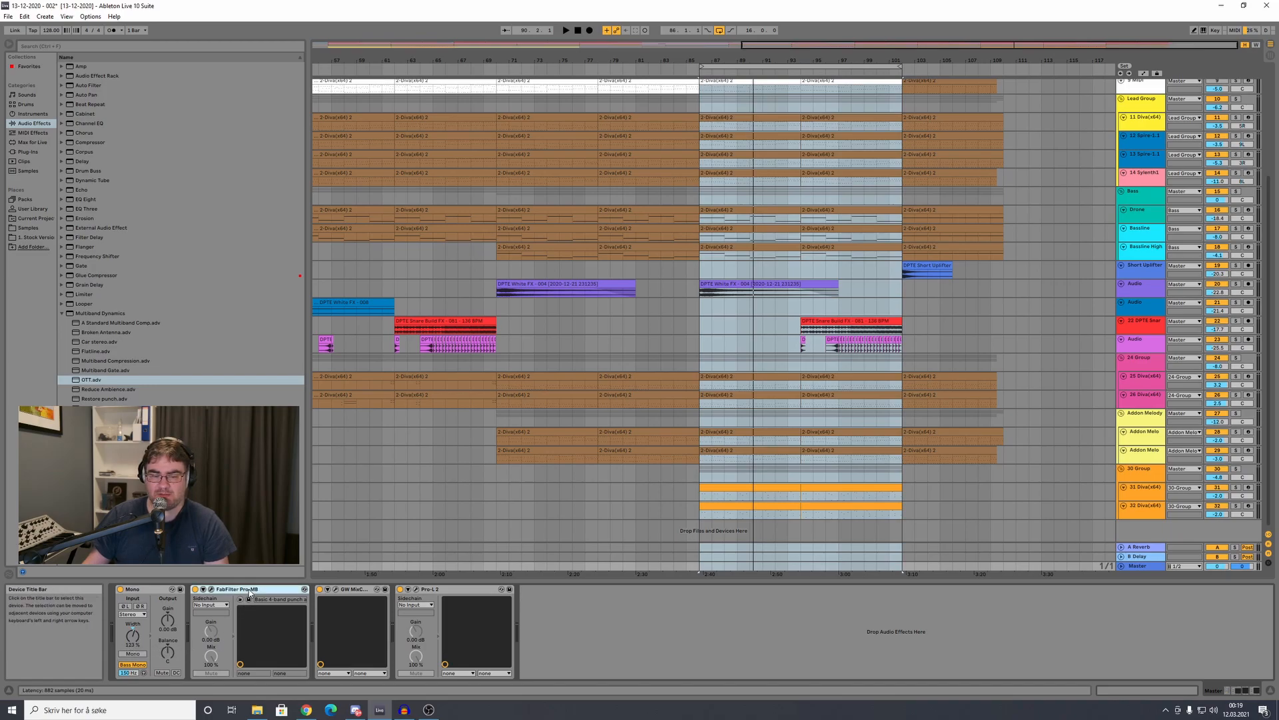
left_click(211, 589)
left_click_drag(396, 282, 725, 232)
left_click(725, 252)
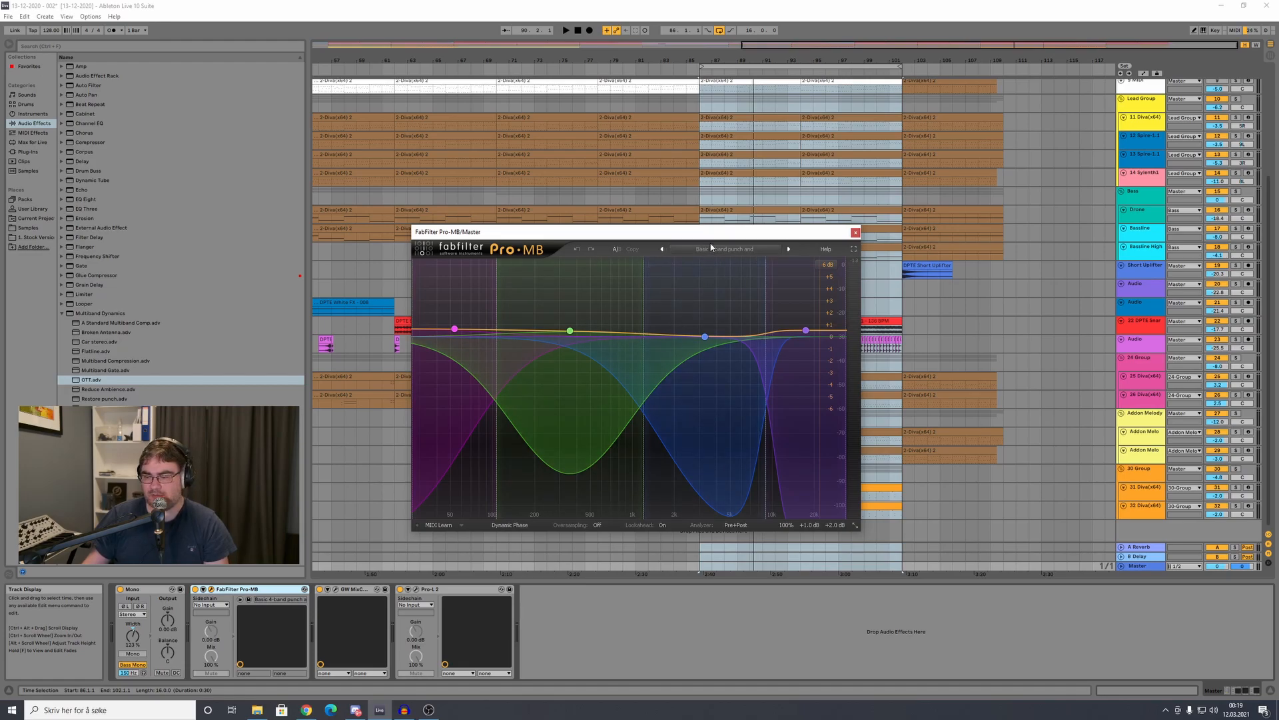
left_click_drag(715, 231, 685, 231)
left_click(825, 234)
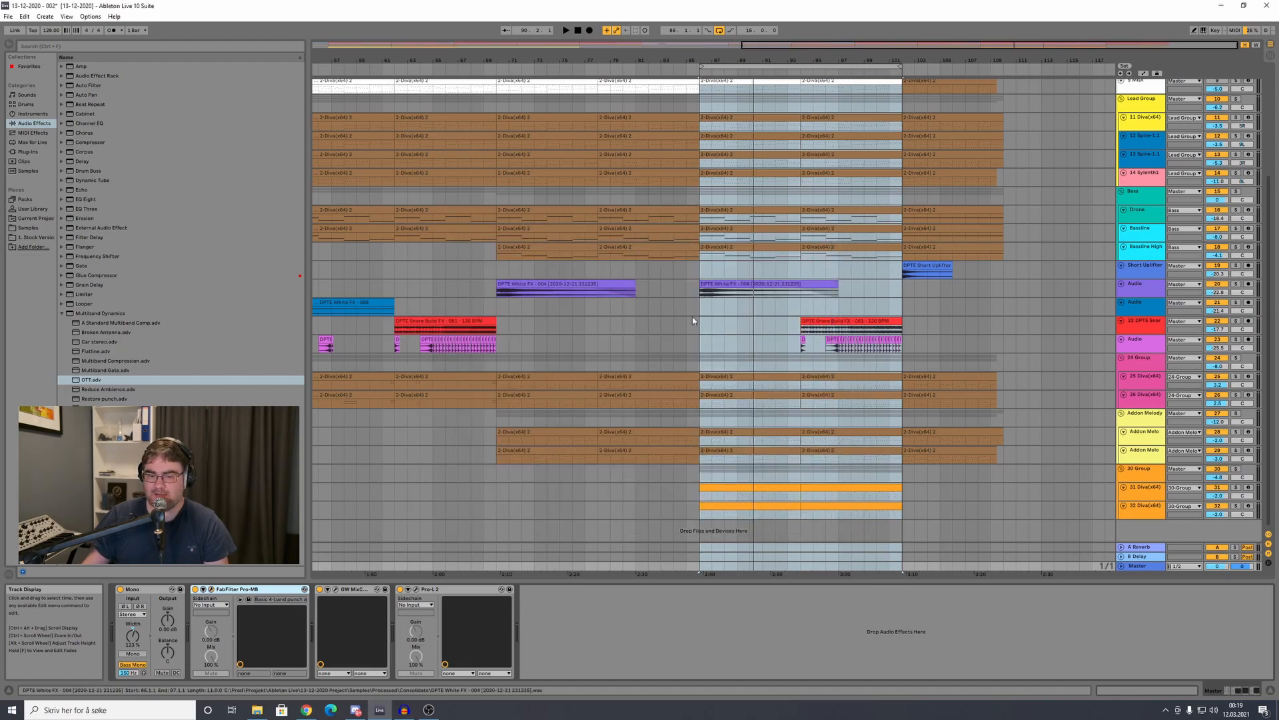
Step: Audition the Master track's GW MixCentric over the loop by bypassing and re-enabling it, and close its window
left_click(335, 589)
left_click_drag(590, 444, 681, 304)
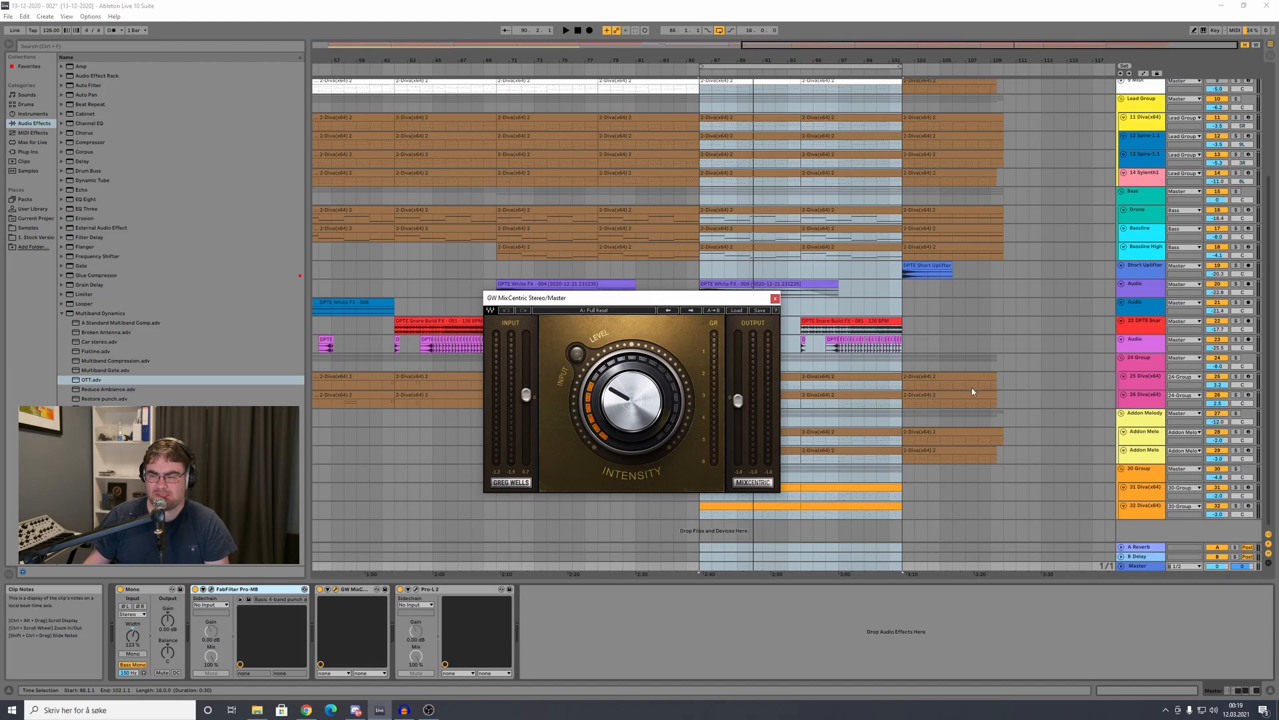
key("space")
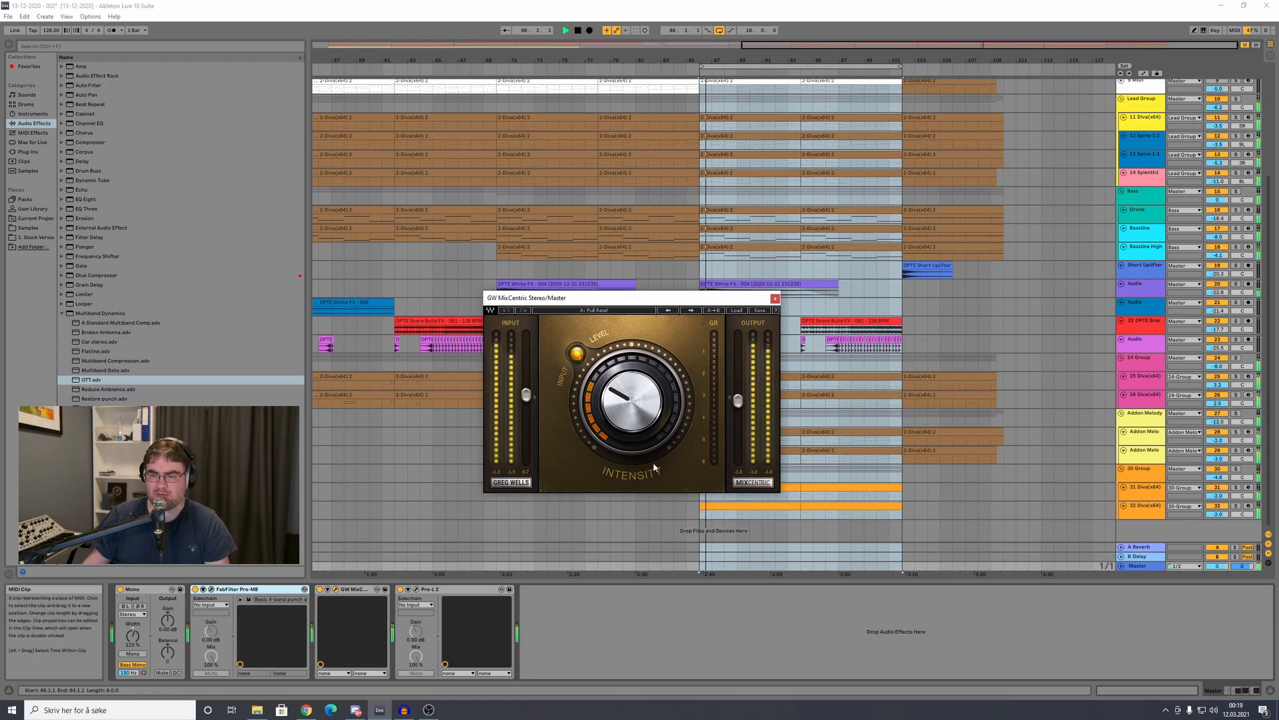
left_click(319, 590)
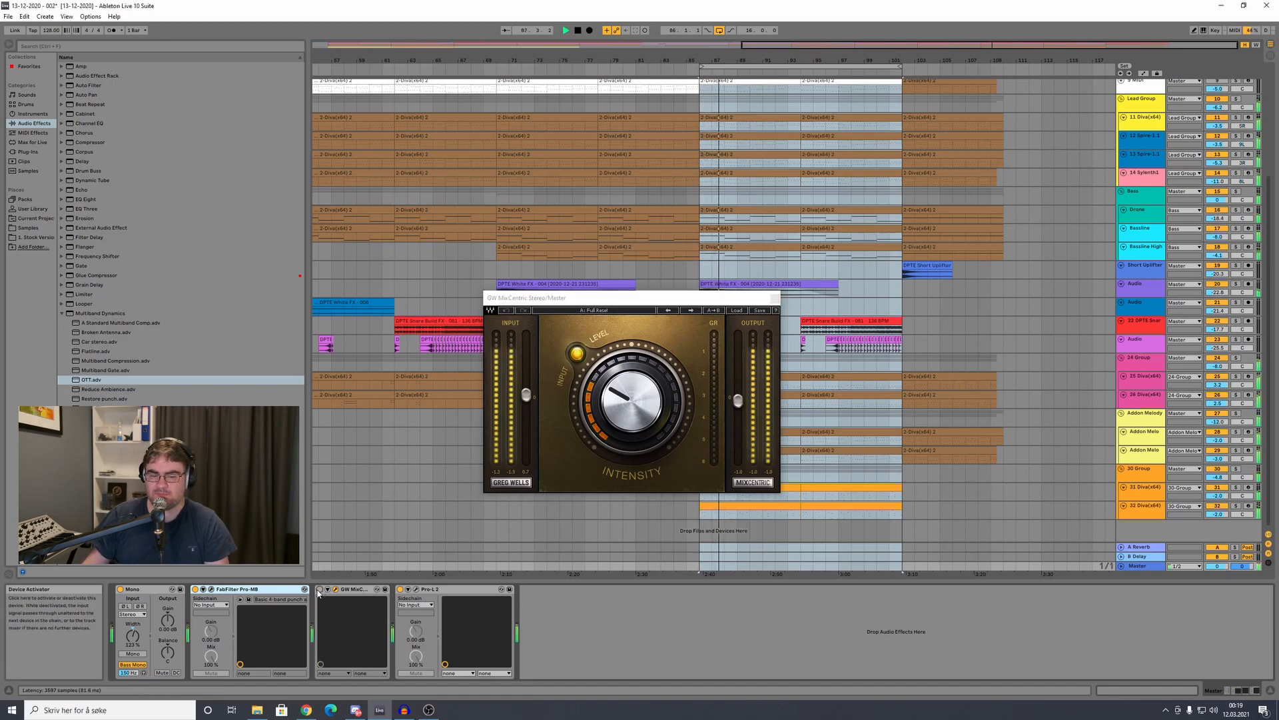
left_click(319, 590)
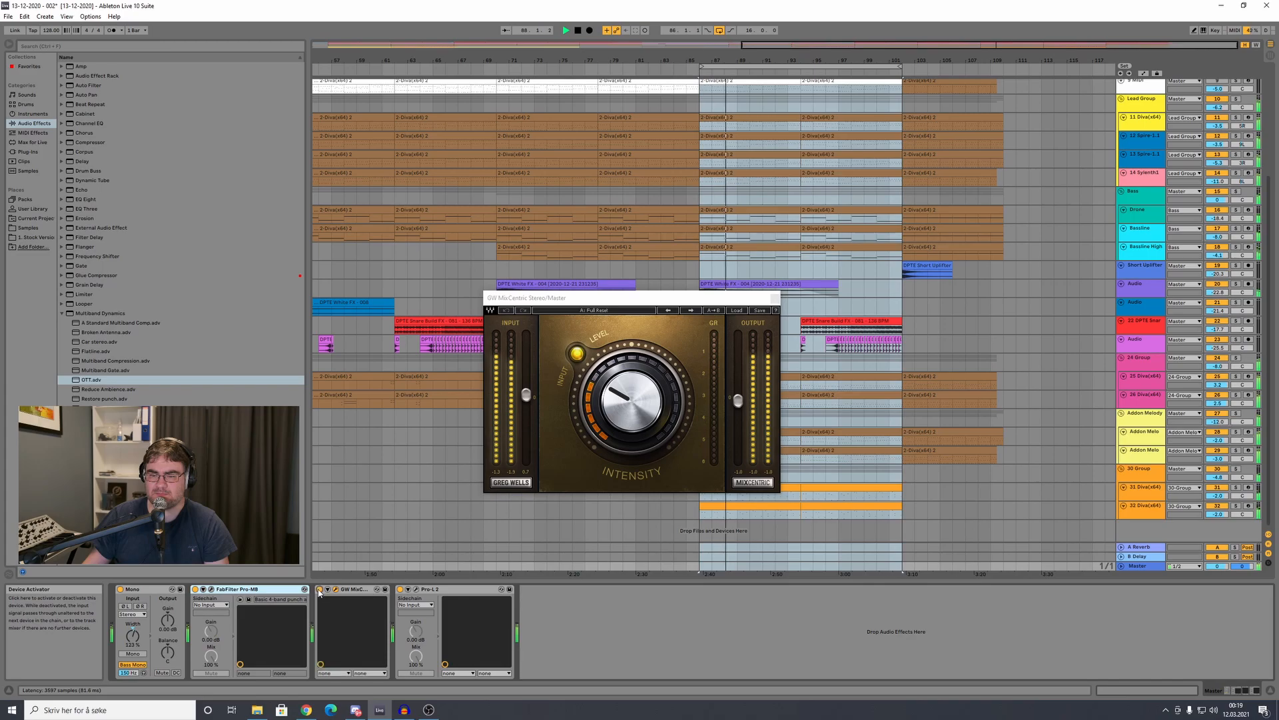
left_click(775, 298)
key("space")
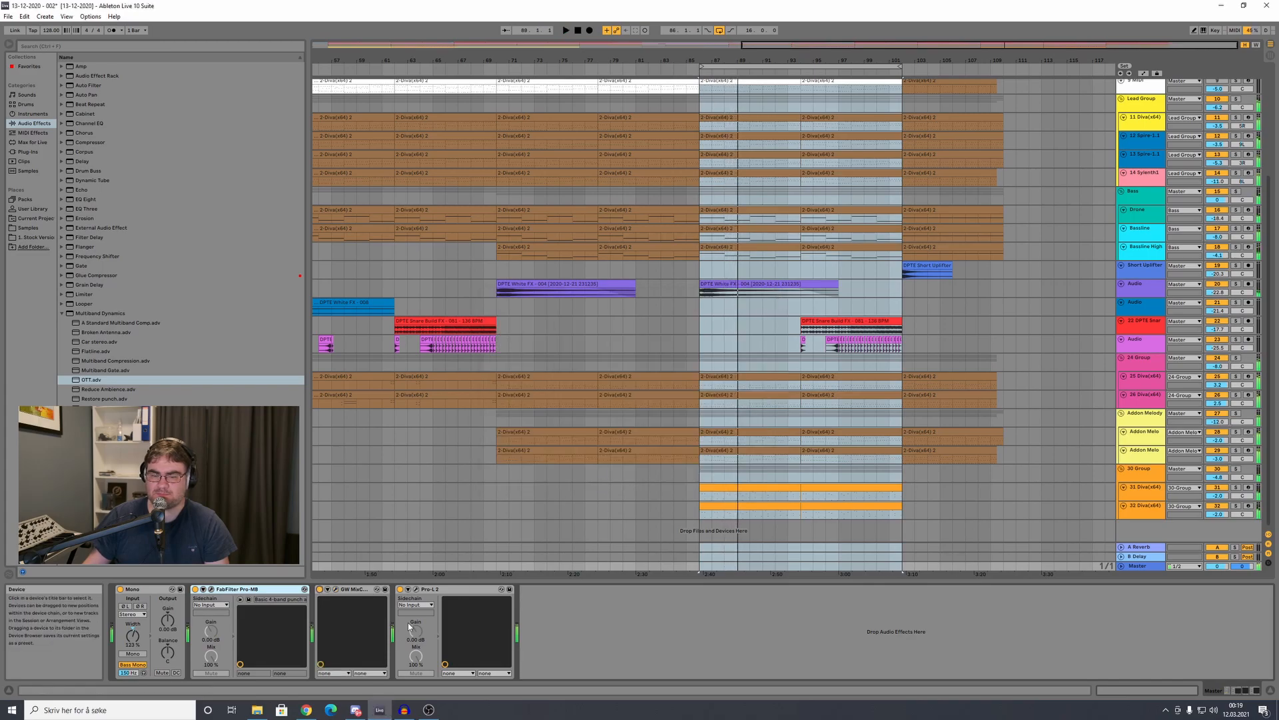
Step: Open the Master track's Pro-L 2 limiter window and place it over the middle of the arrangement
left_click(415, 589)
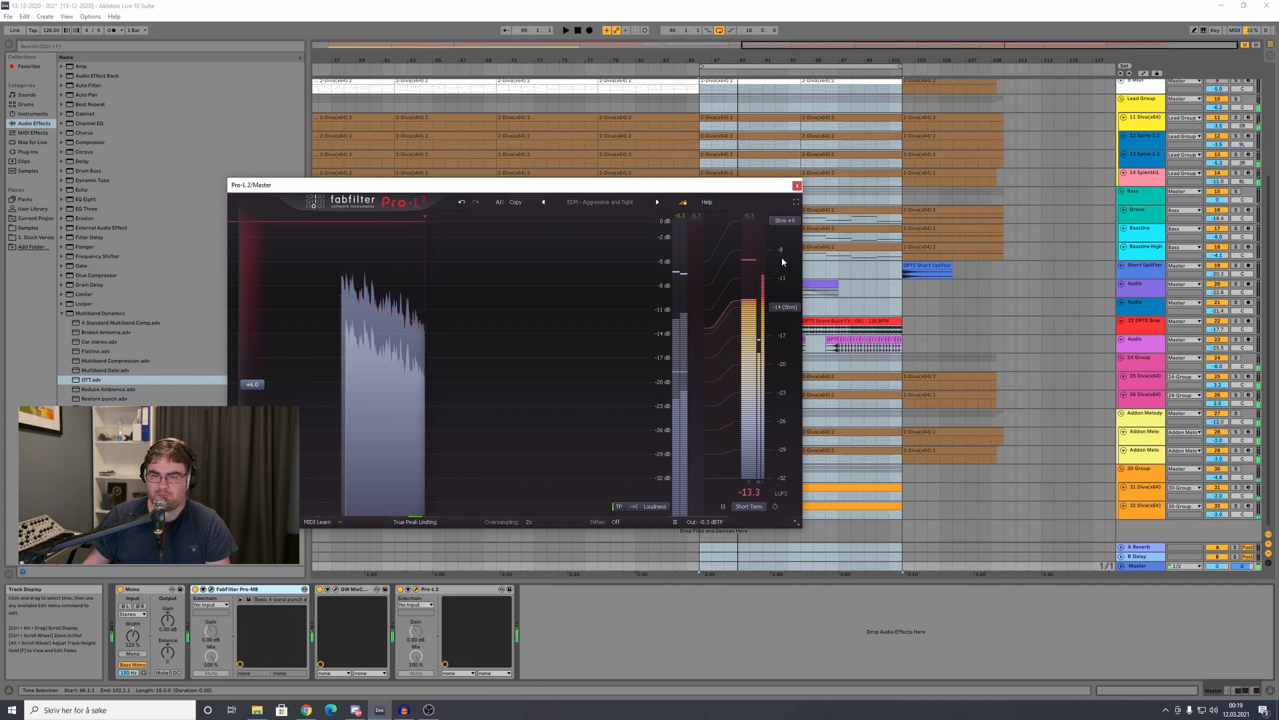
left_click_drag(652, 189, 808, 182)
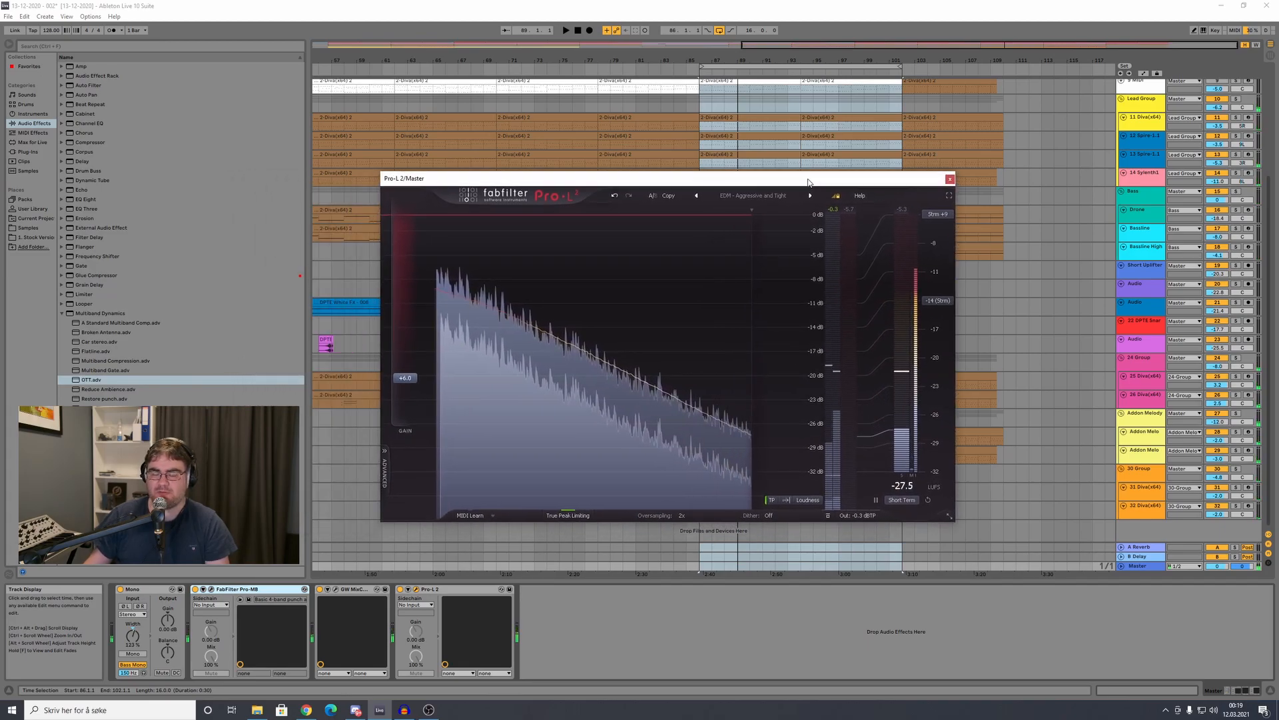